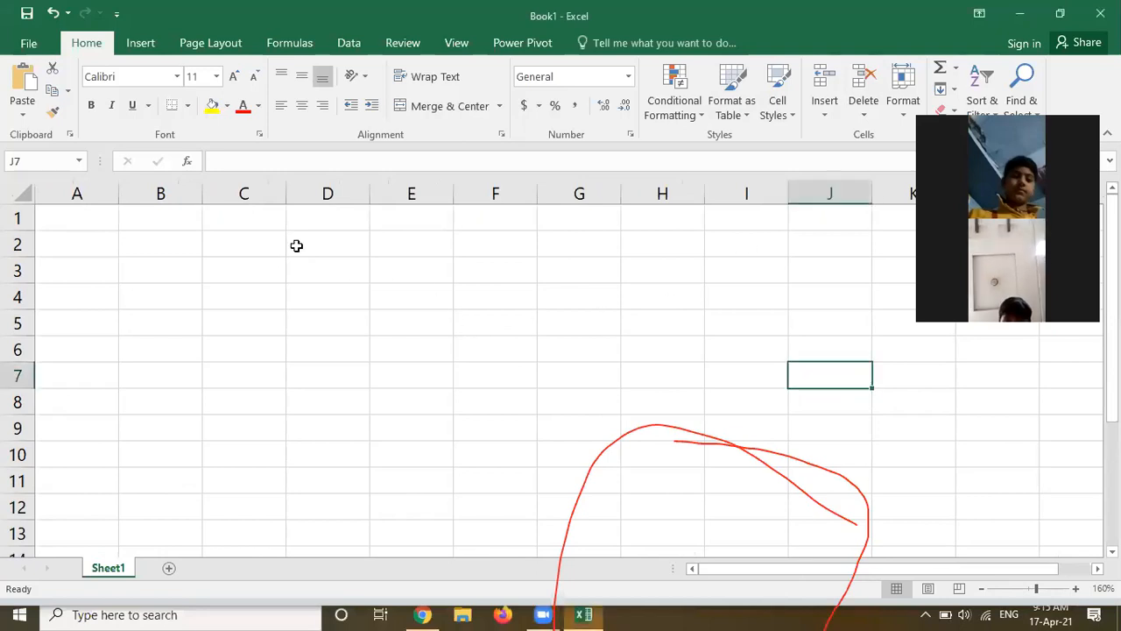
Enter the values 5, 6 and 8 in cells D2, E2 and F2
{"action": "left_click", "coordinate": [349, 237]}
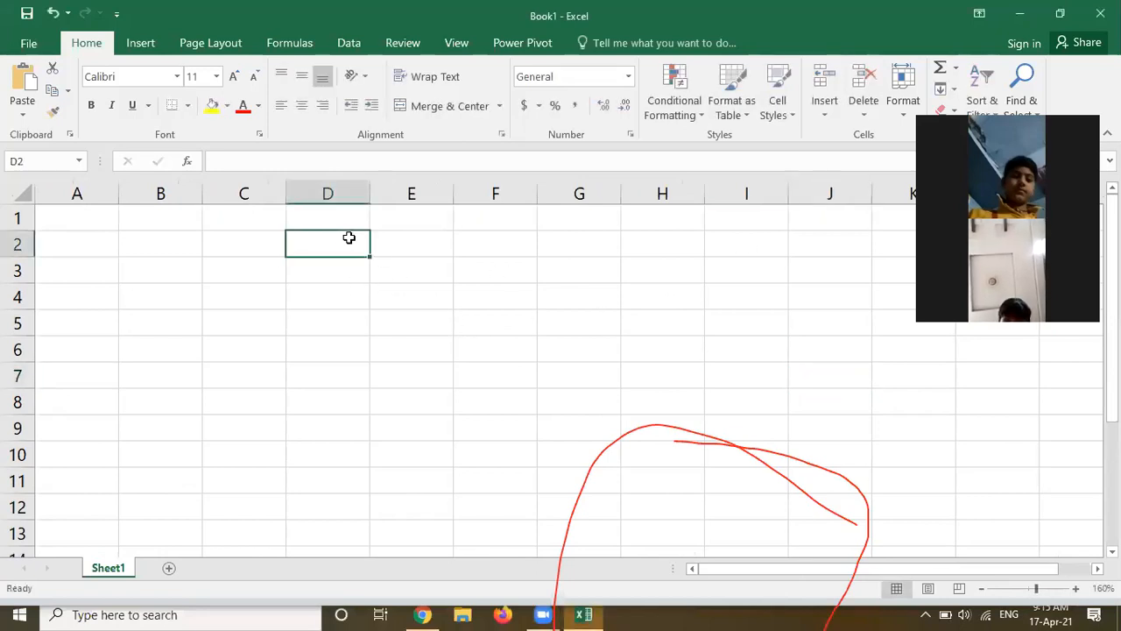
{"action": "type", "text": "5"}
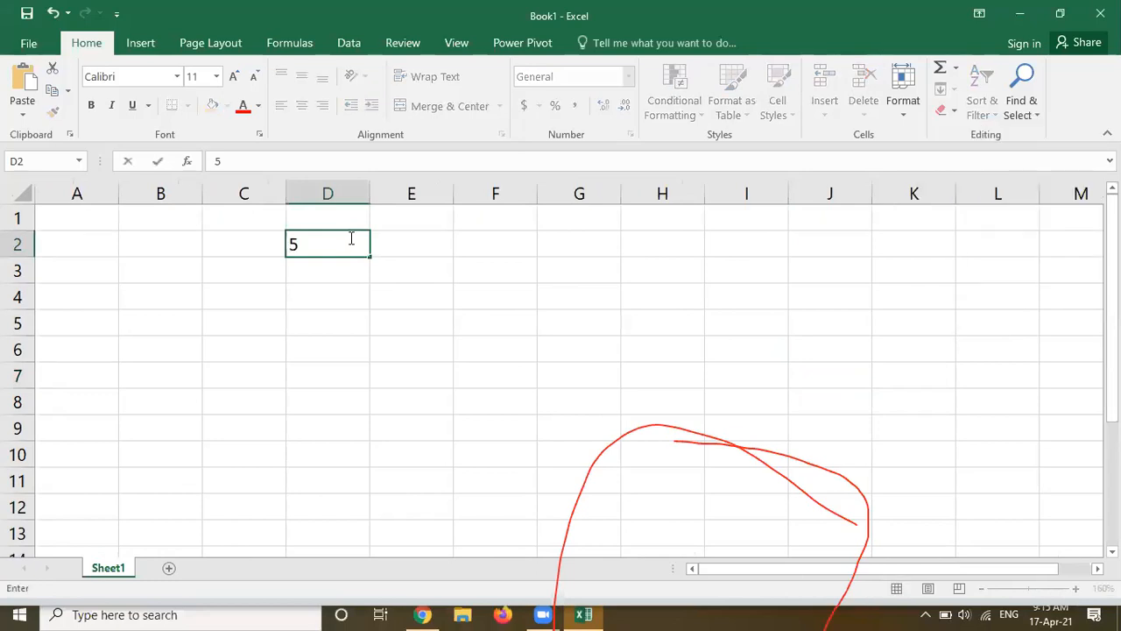
{"action": "key", "text": "Tab"}
{"action": "type", "text": "6"}
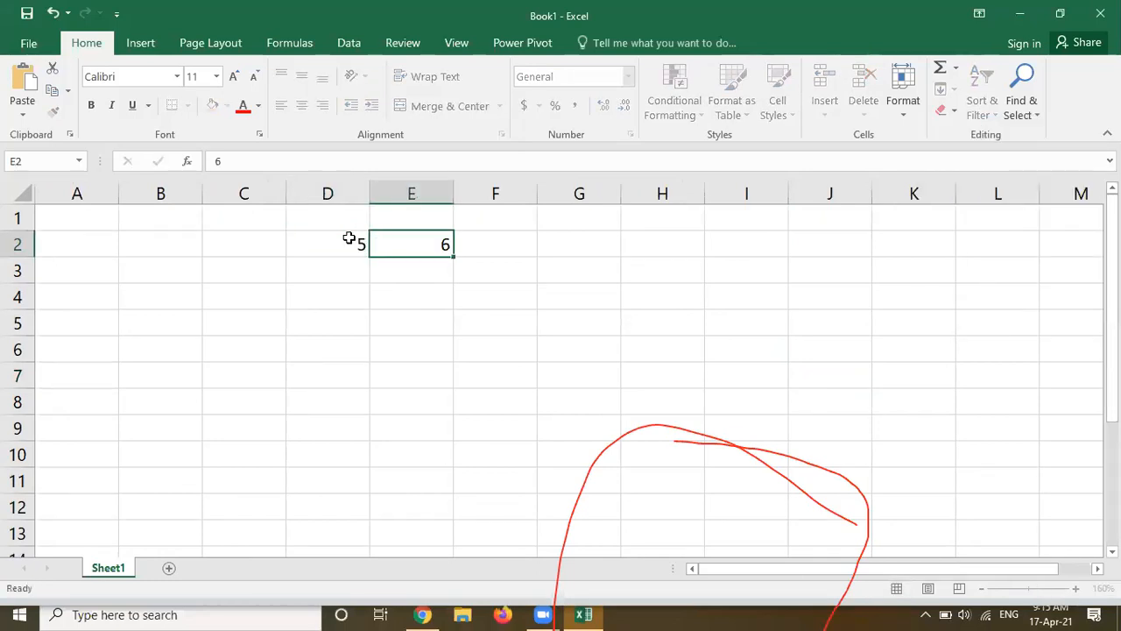
{"action": "key", "text": "Tab"}
{"action": "type", "text": "8"}
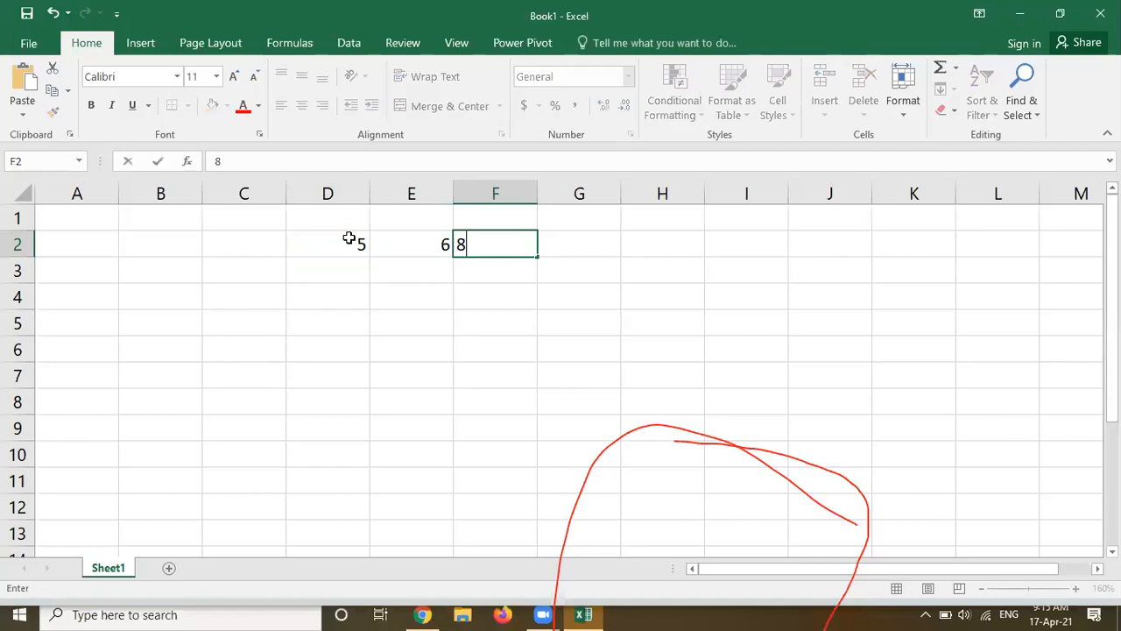
{"action": "key", "text": "Tab"}
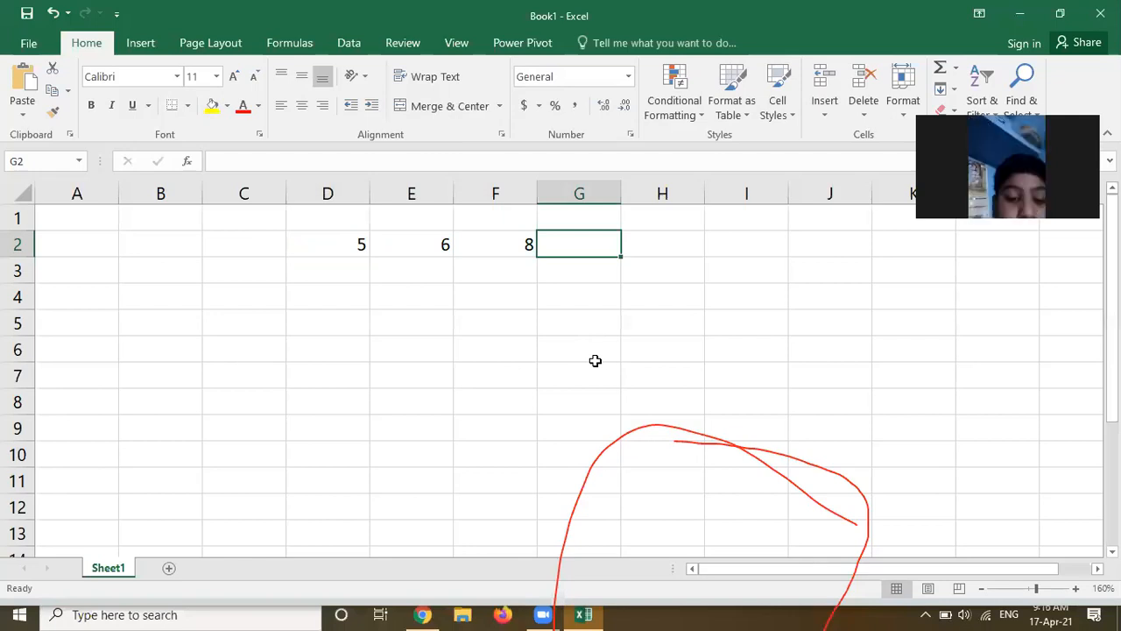
Enter the formula =d2+e2+f2 in cell G2 to add the three values
{"action": "type", "text": "="}
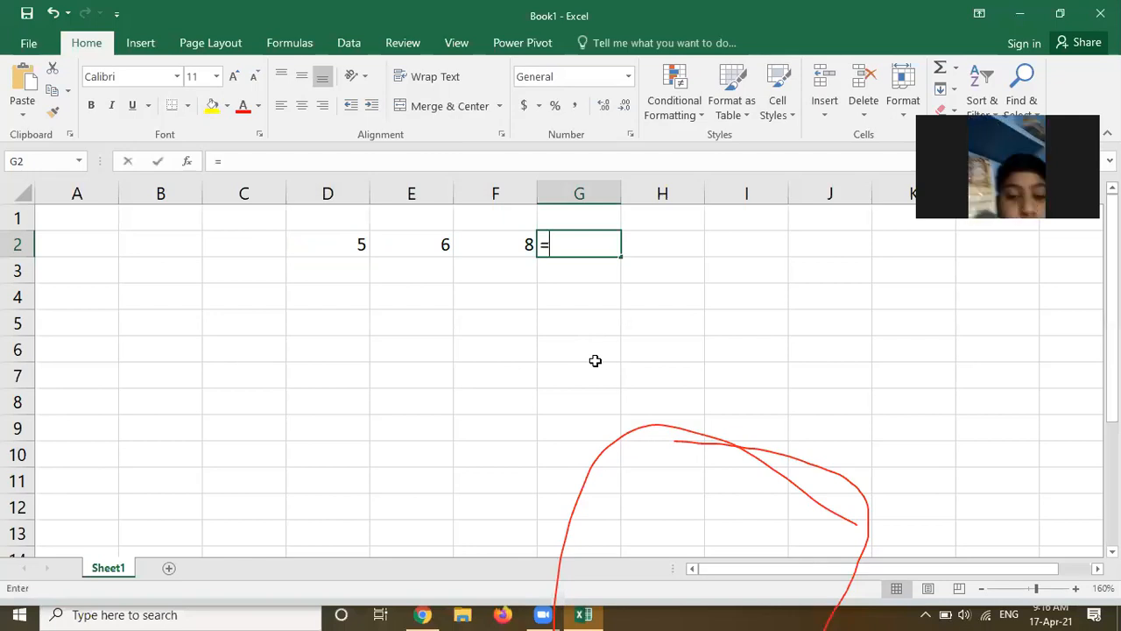
{"action": "type", "text": "d2"}
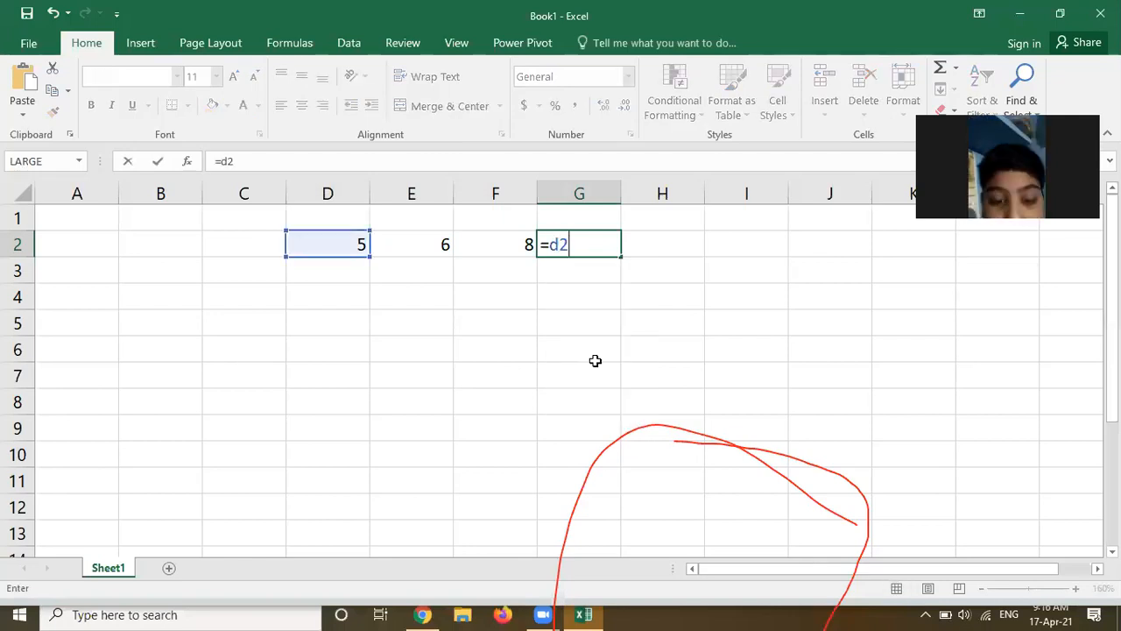
{"action": "type", "text": "+"}
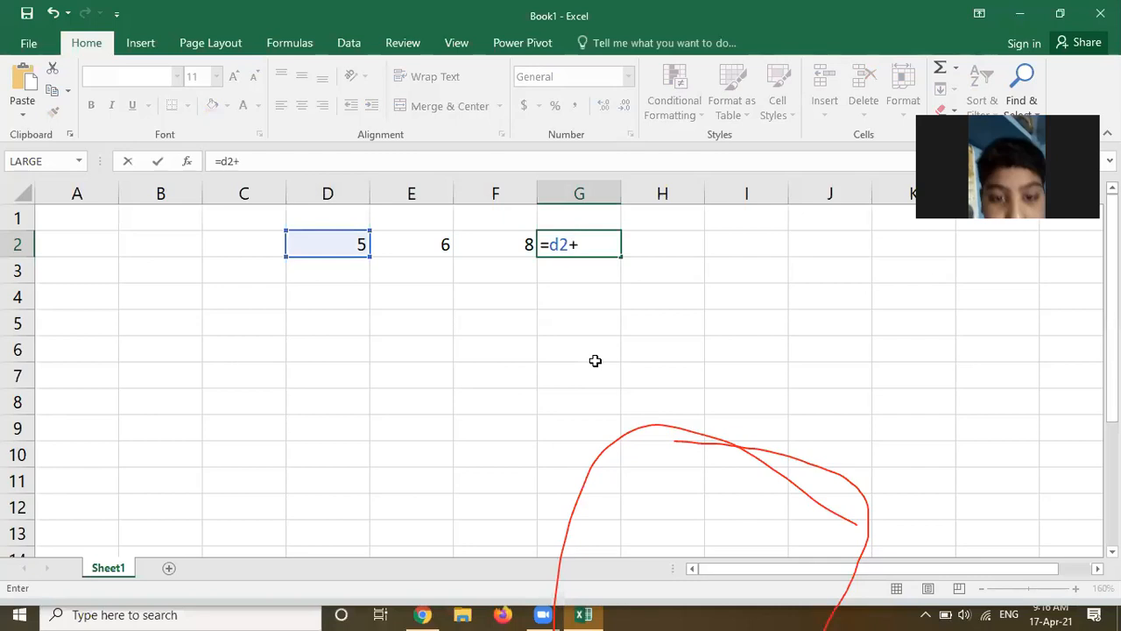
{"action": "type", "text": "e"}
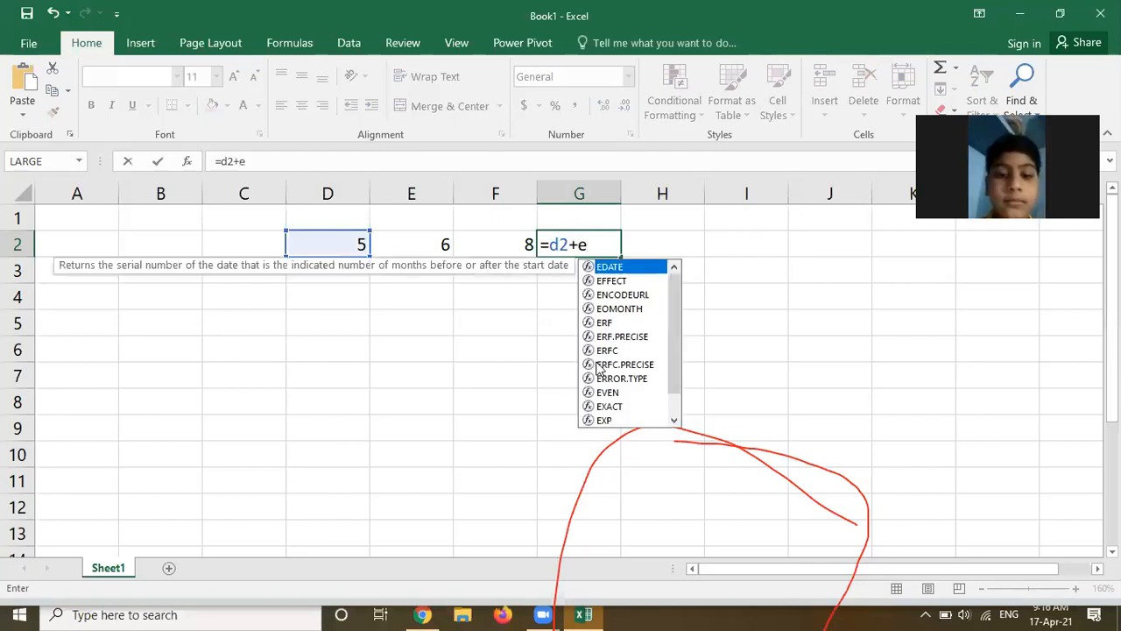
{"action": "type", "text": "2+"}
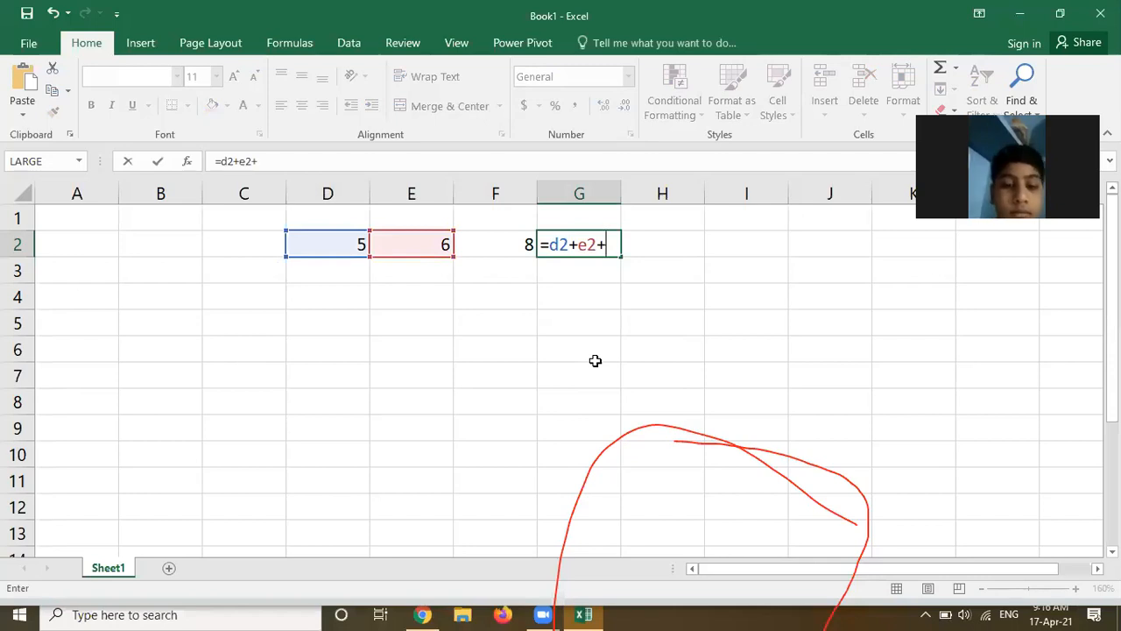
{"action": "type", "text": "f2"}
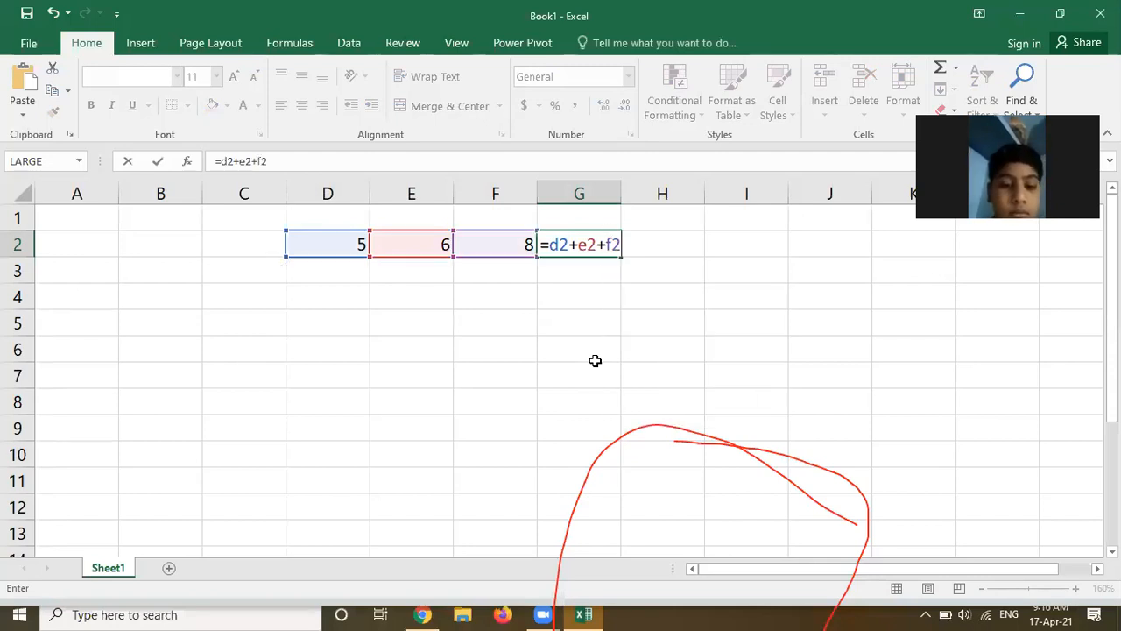
{"action": "key", "text": "Return"}
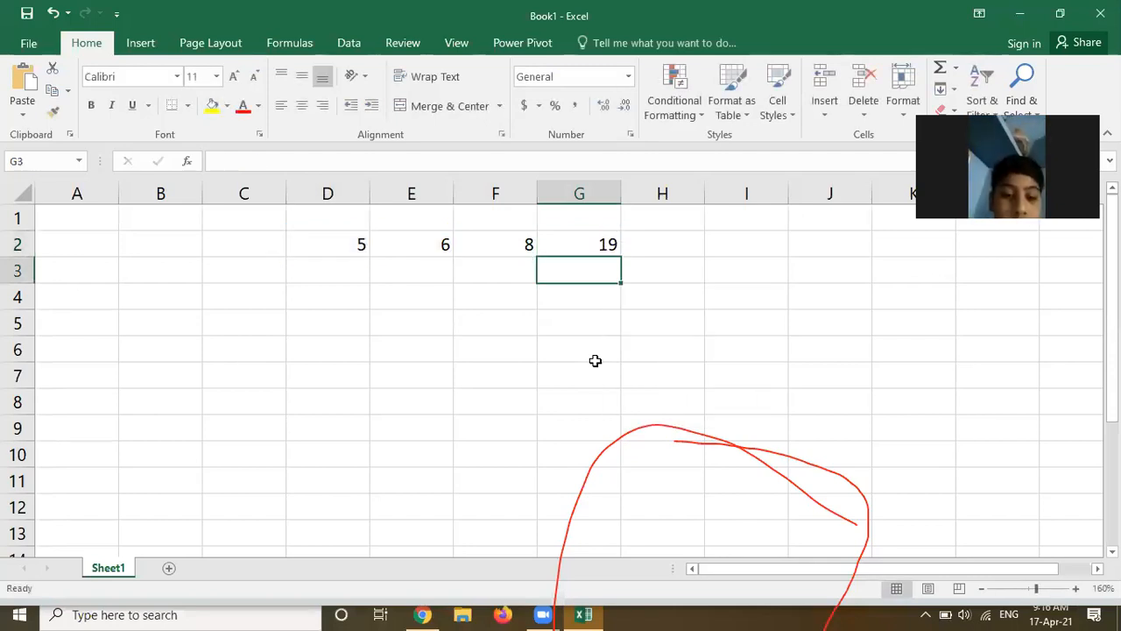
Edit the G2 formula to append +g2, then erase the cell's contents instead
{"action": "key", "text": "Up"}
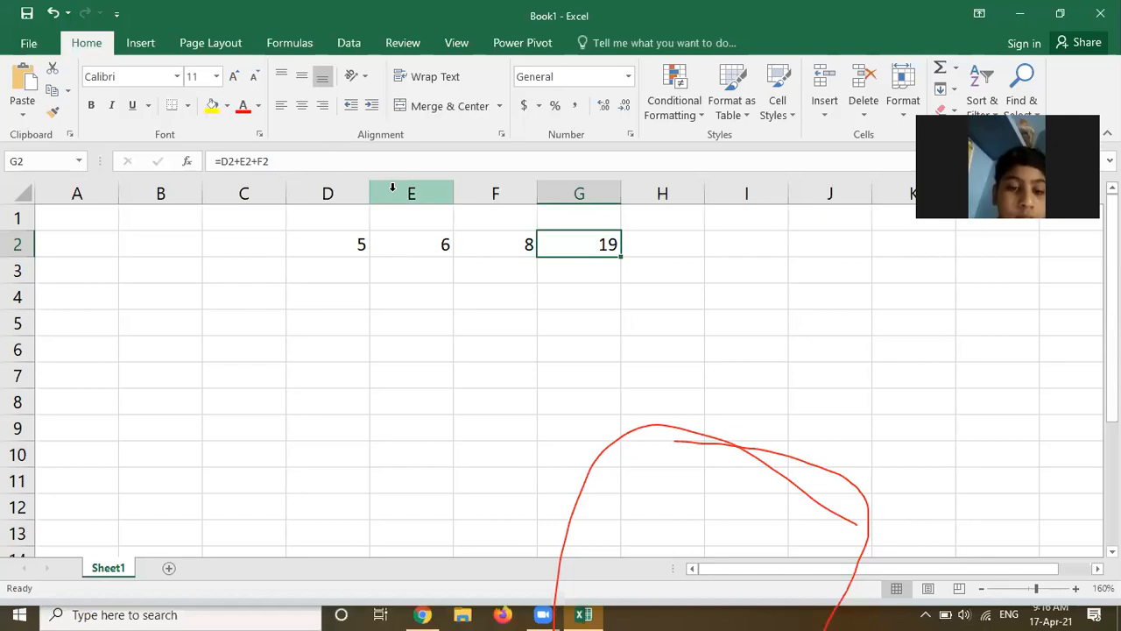
{"action": "key", "text": "F2"}
{"action": "type", "text": "+g2"}
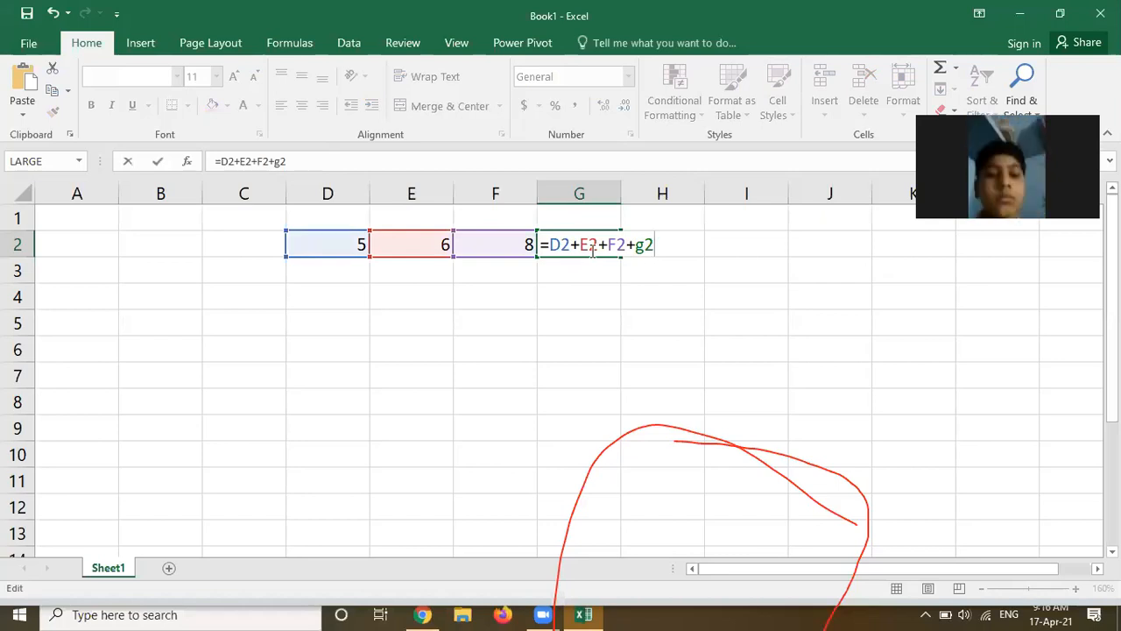
{"action": "key", "text": "BackSpace"}
{"action": "key", "text": "BackSpace"}
{"action": "key", "text": "BackSpace"}
{"action": "key", "text": "BackSpace"}
{"action": "key", "text": "BackSpace"}
{"action": "key", "text": "BackSpace"}
{"action": "key", "text": "BackSpace"}
{"action": "key", "text": "BackSpace"}
{"action": "key", "text": "BackSpace"}
{"action": "key", "text": "BackSpace"}
{"action": "key", "text": "BackSpace"}
{"action": "key", "text": "BackSpace"}
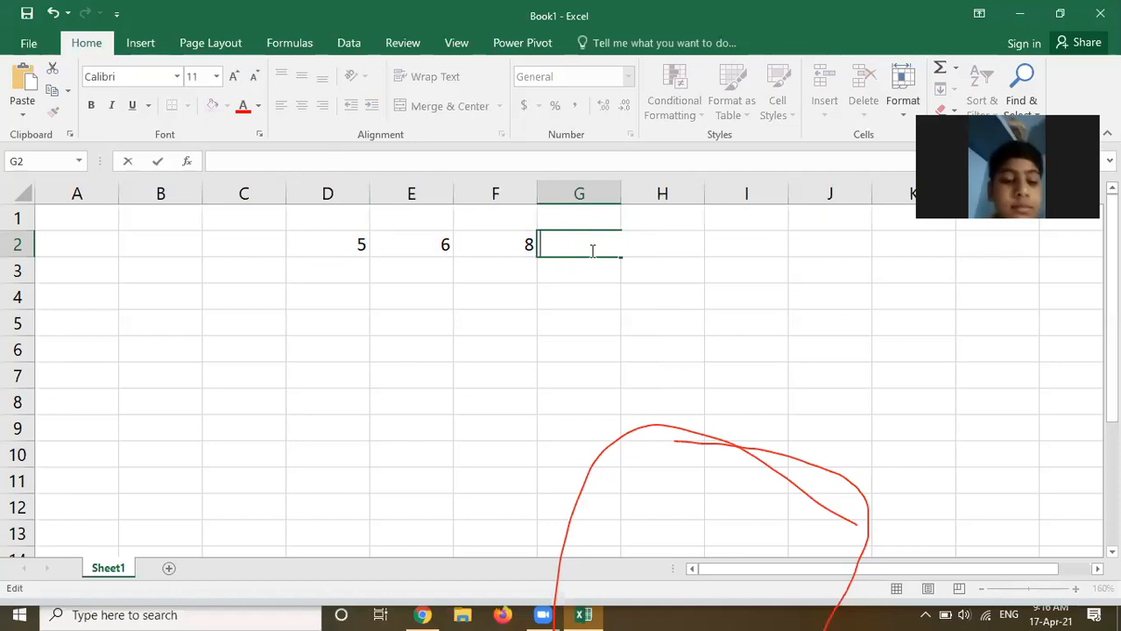
{"action": "key", "text": "Return"}
Enter the formula =d2+e2+f2+g2 in G2 and dismiss the circular reference warning
{"action": "left_click", "coordinate": [592, 250]}
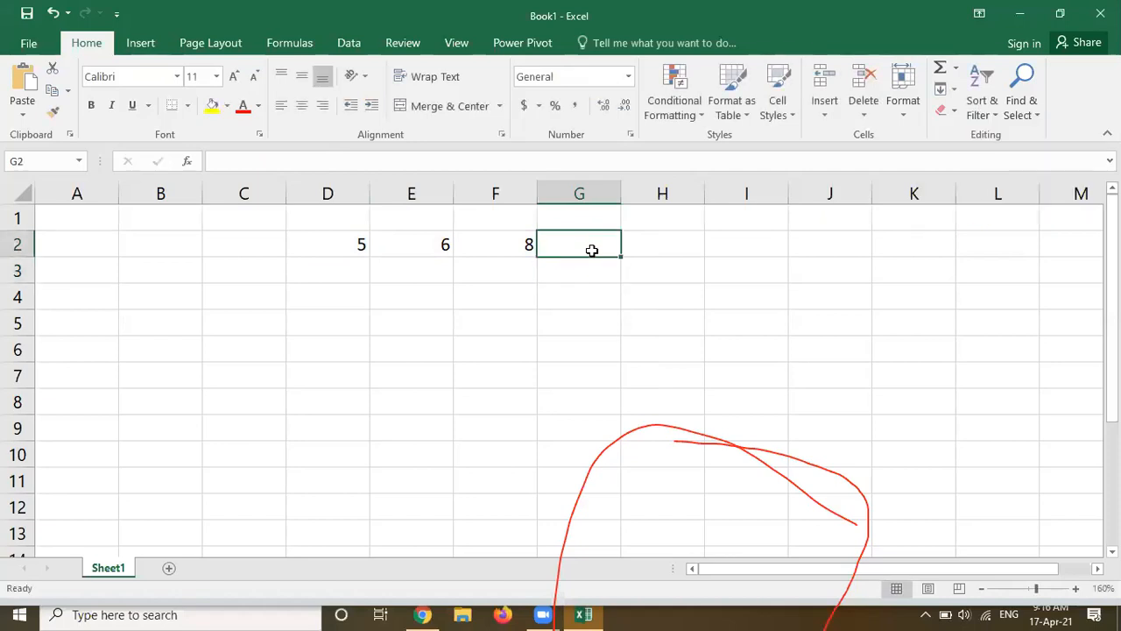
{"action": "type", "text": "="}
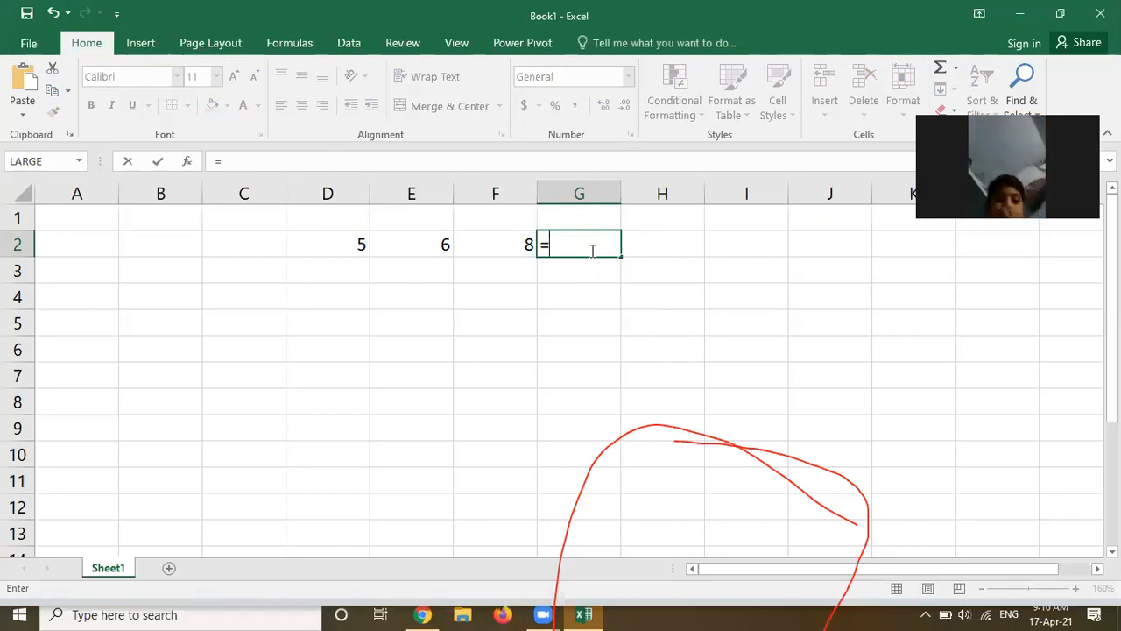
{"action": "type", "text": "d2"}
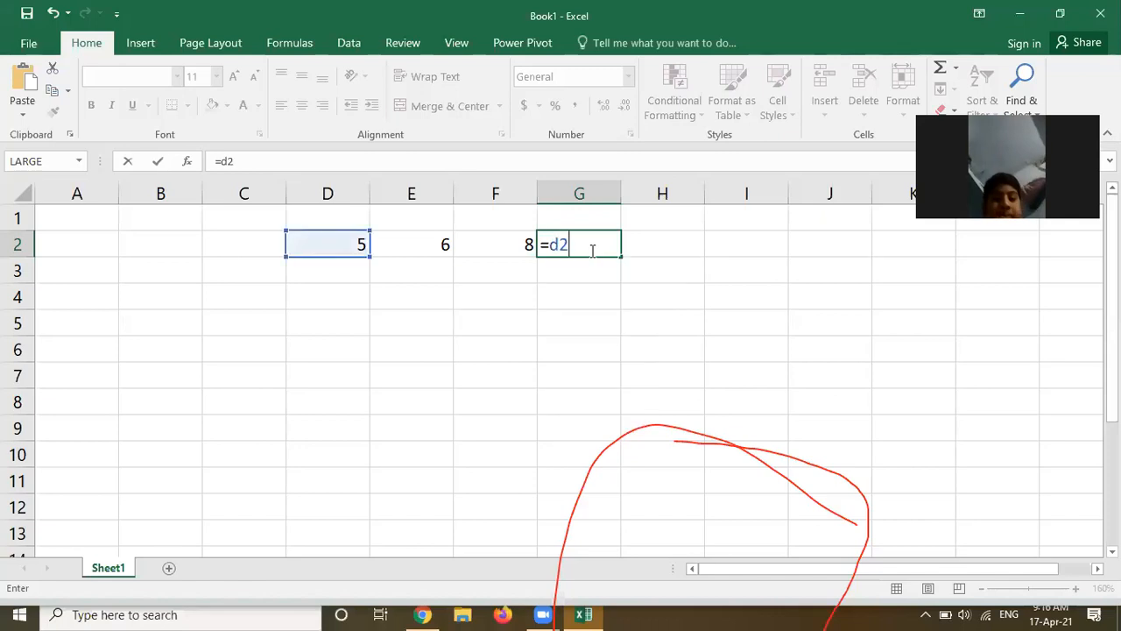
{"action": "type", "text": "+"}
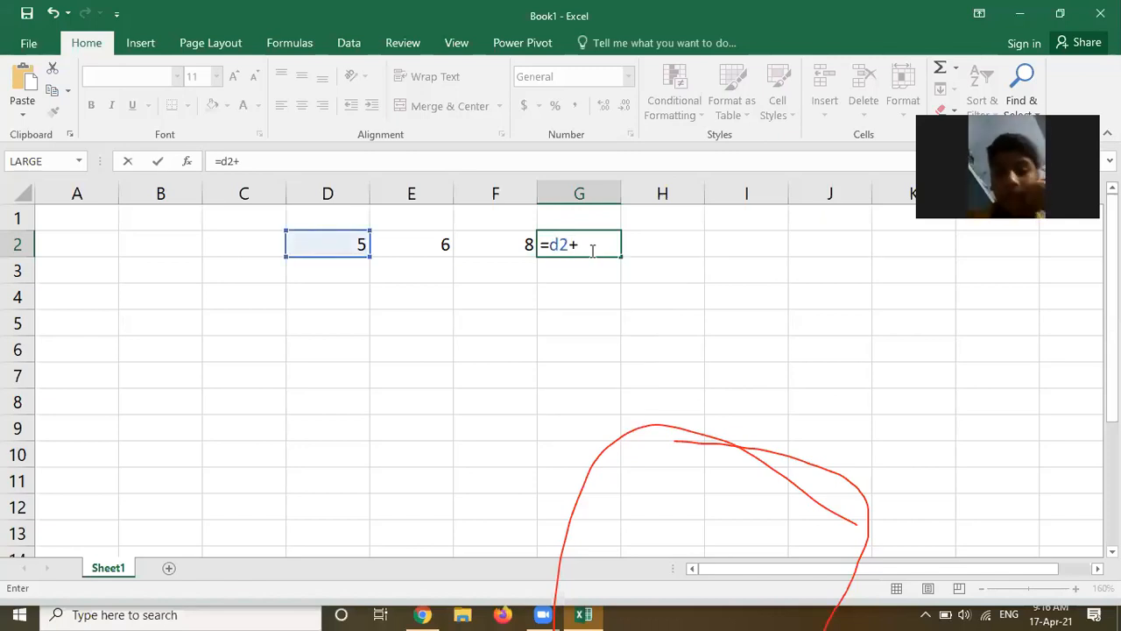
{"action": "type", "text": "e2+"}
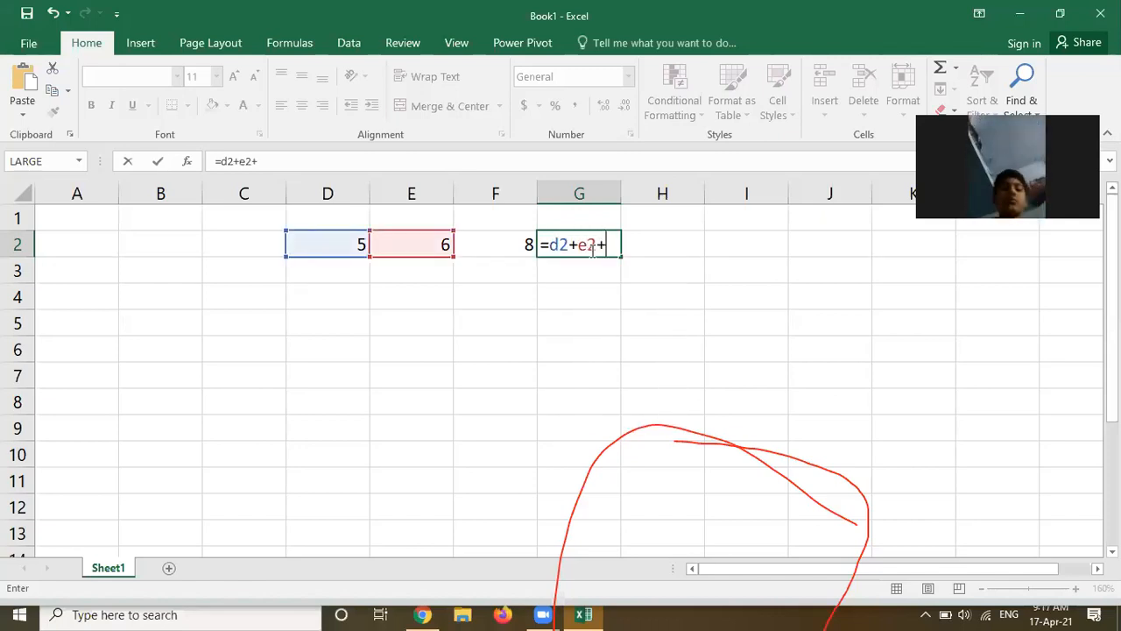
{"action": "type", "text": "f2"}
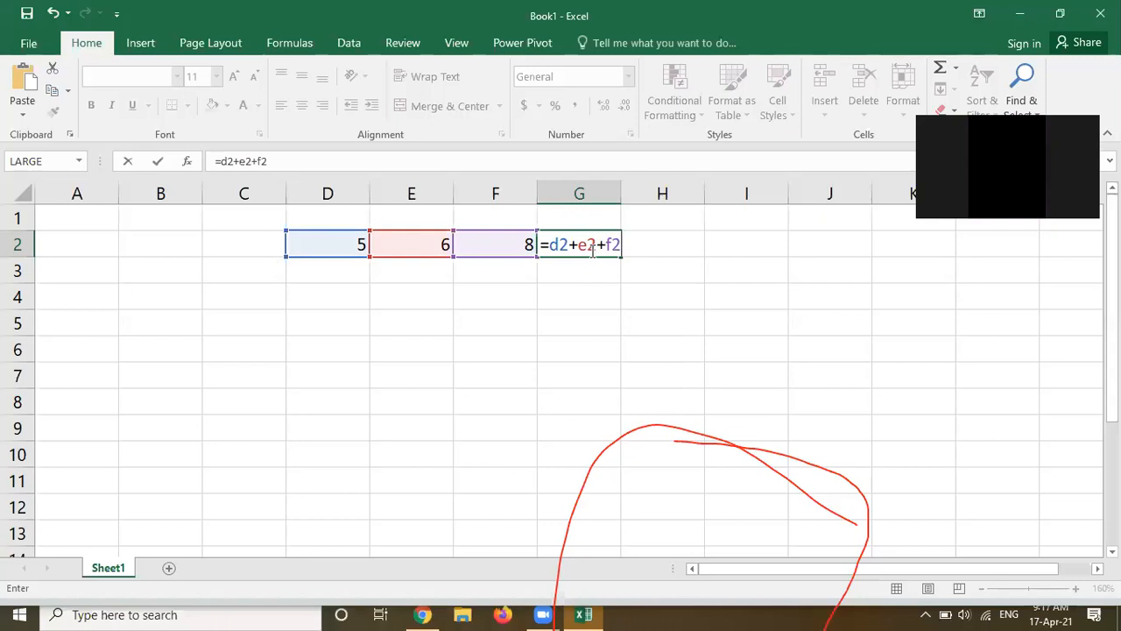
{"action": "type", "text": "+"}
{"action": "type", "text": "g2"}
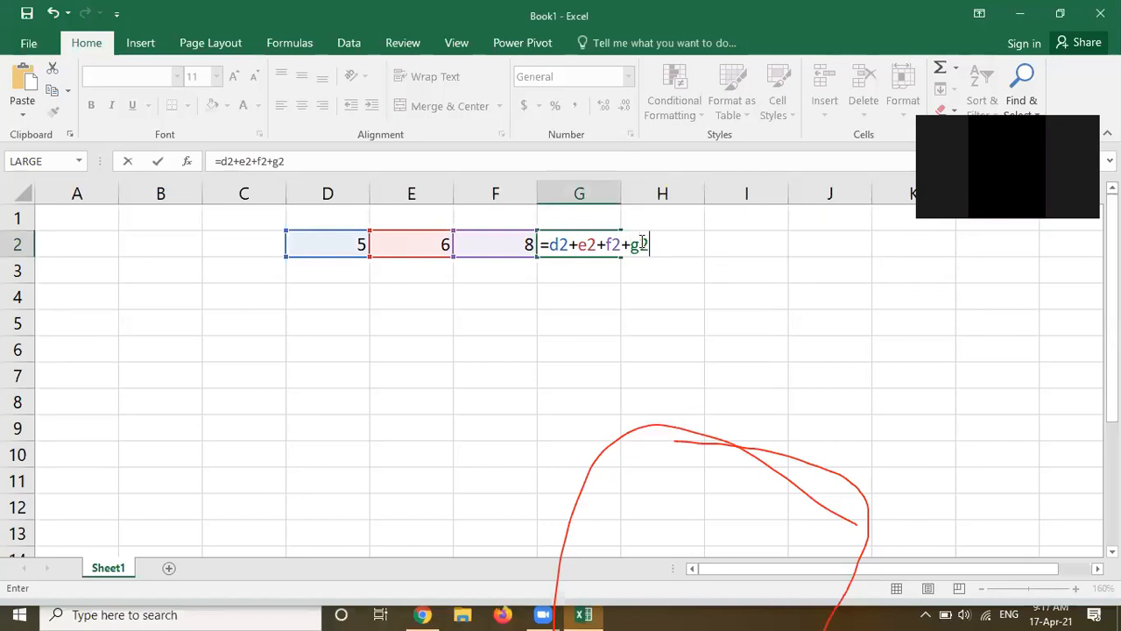
{"action": "key", "text": "Return"}
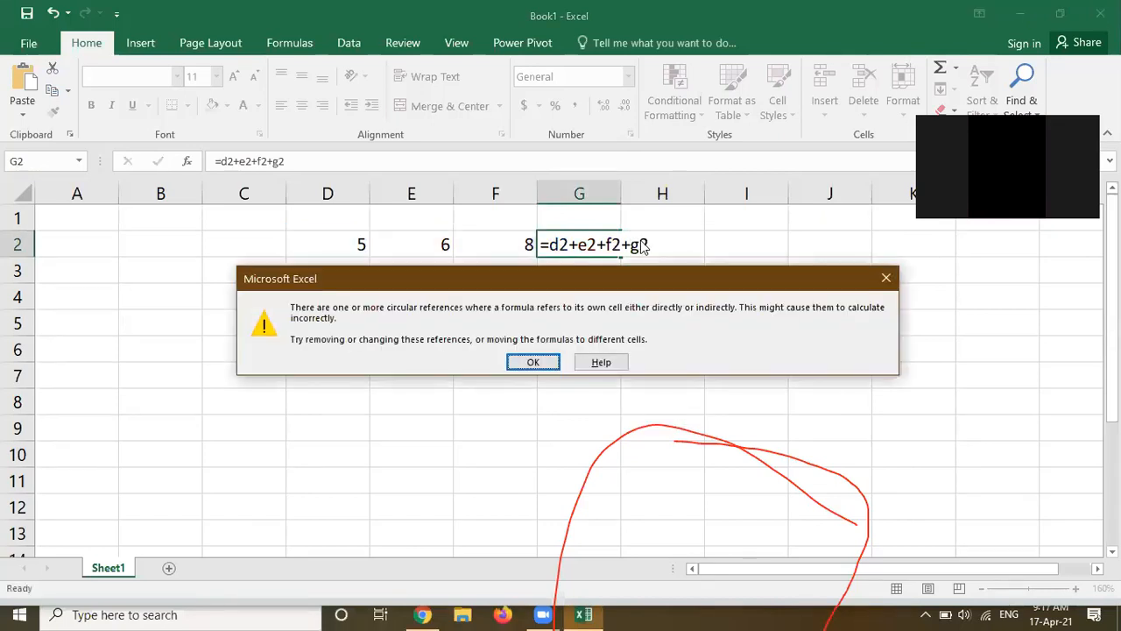
{"action": "mouse_move", "coordinate": [491, 289]}
{"action": "left_mouse_down"}
{"action": "mouse_move", "coordinate": [504, 271]}
{"action": "mouse_move", "coordinate": [519, 275]}
{"action": "mouse_move", "coordinate": [486, 286]}
{"action": "left_mouse_up"}
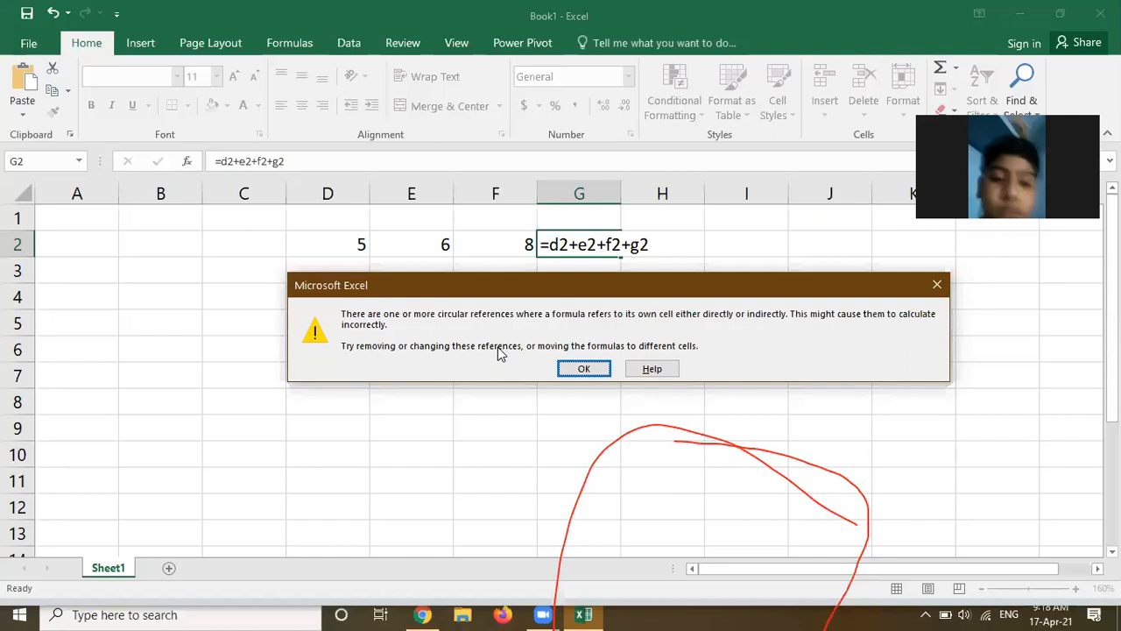
{"action": "left_click", "coordinate": [582, 369]}
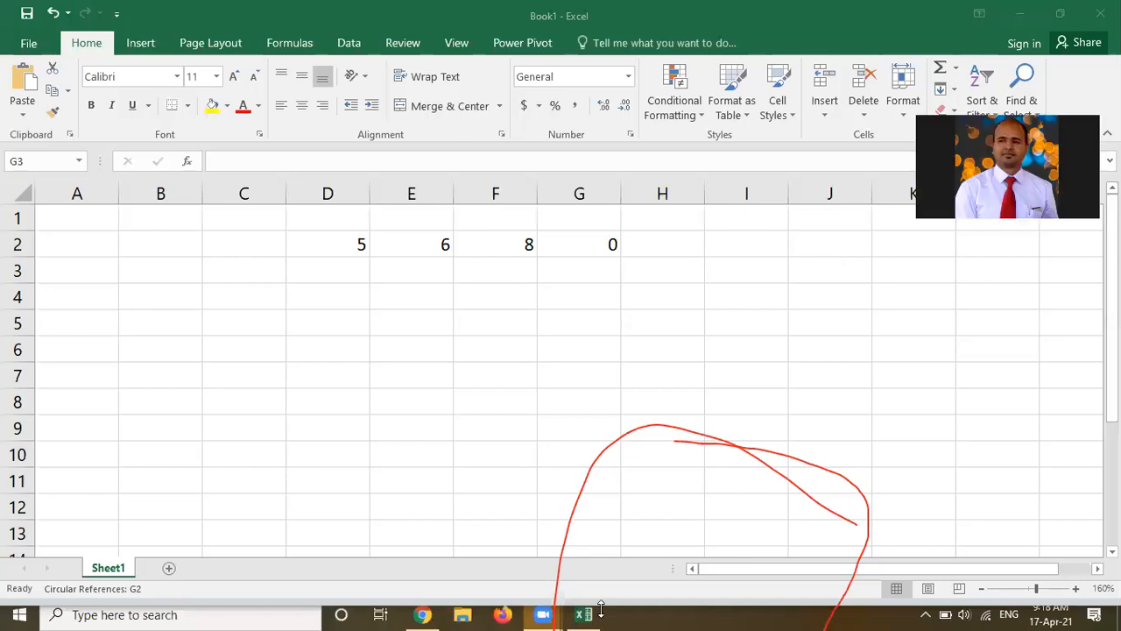
Clear the contents of cell G2
{"action": "mouse_move", "coordinate": [589, 611]}
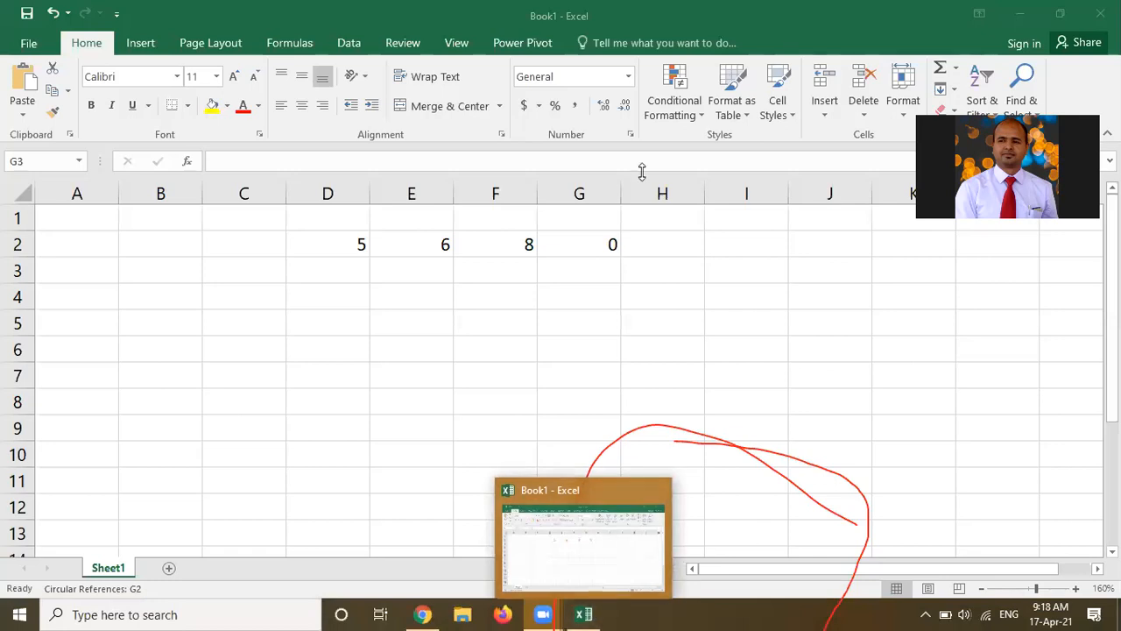
{"action": "left_click", "coordinate": [591, 244]}
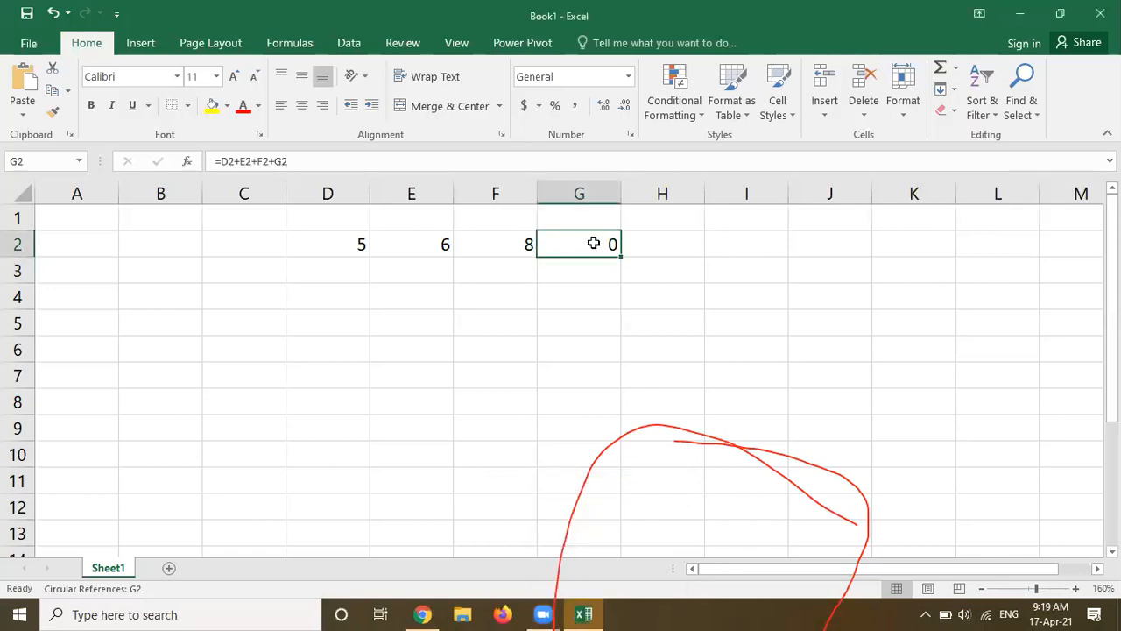
{"action": "key", "text": "Delete"}
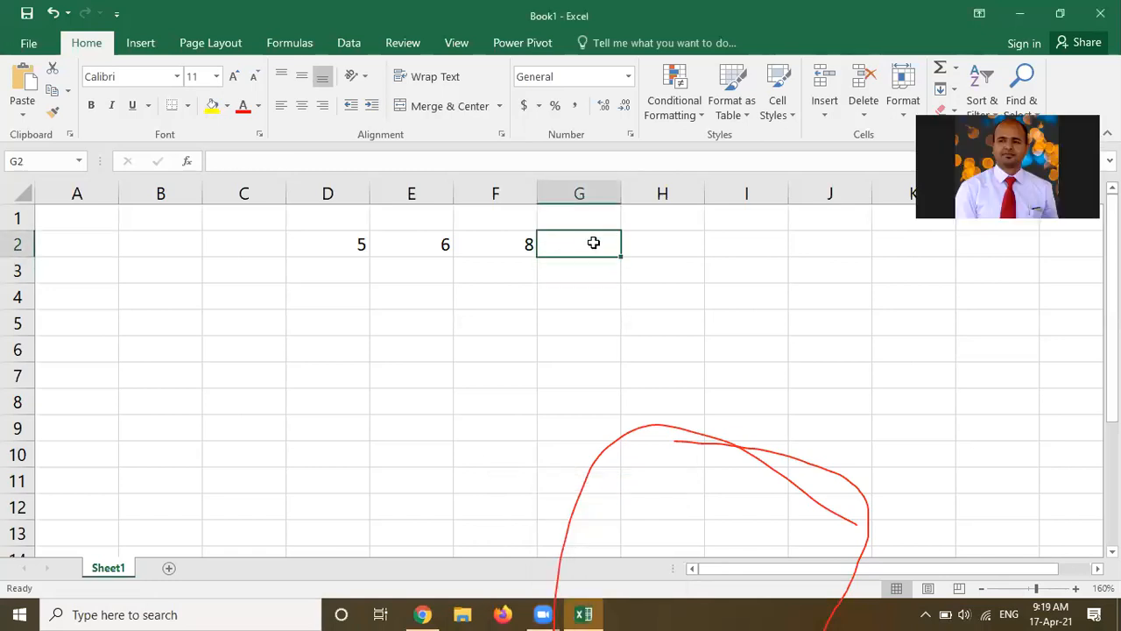
Re-enter =d2+e2+f2+g2 in G2 so the formula refers to its own cell, and dismiss the warning
{"action": "left_click_drag", "start_coordinate": [350, 245], "coordinate": [563, 233]}
{"action": "left_click", "coordinate": [568, 241]}
{"action": "type", "text": "="}
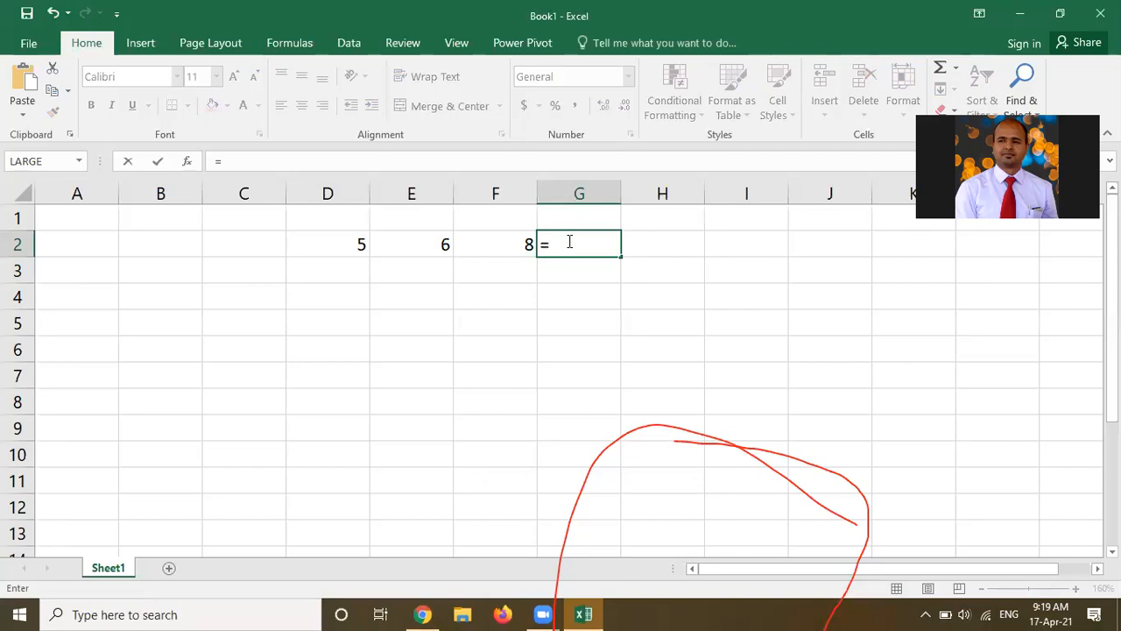
{"action": "type", "text": "d2="}
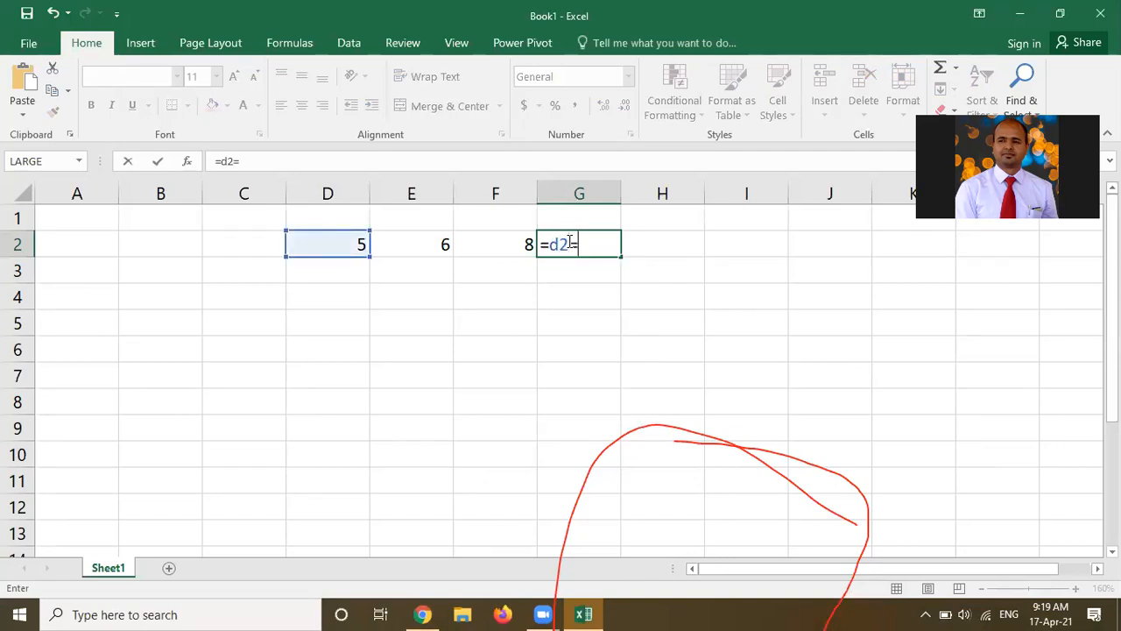
{"action": "key", "text": "BackSpace"}
{"action": "type", "text": "+e2+"}
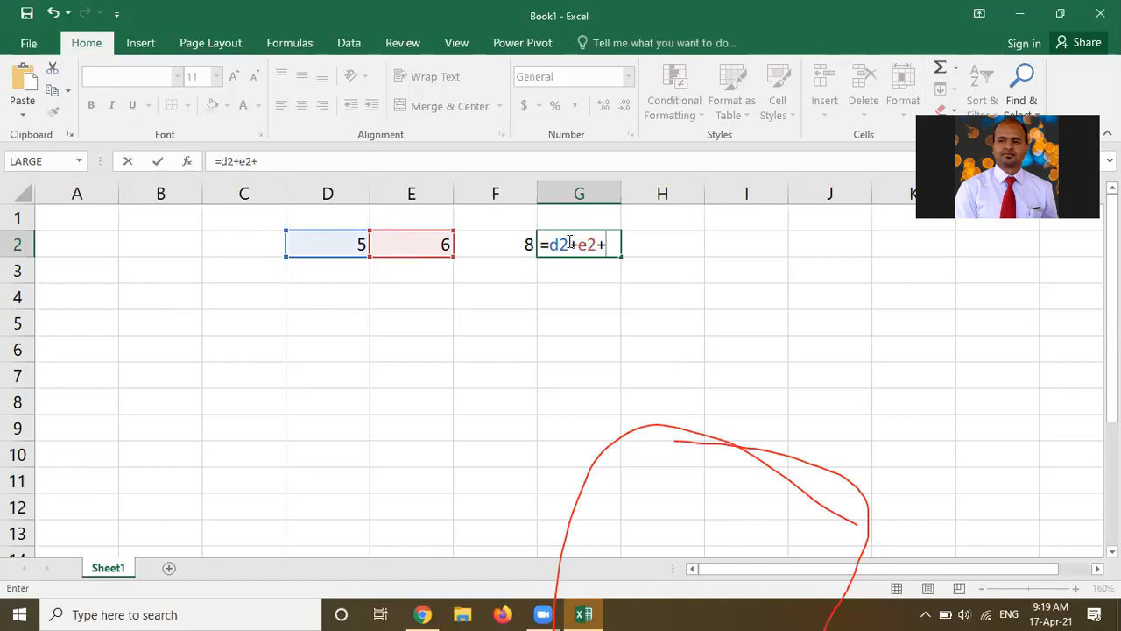
{"action": "type", "text": "f2+g2"}
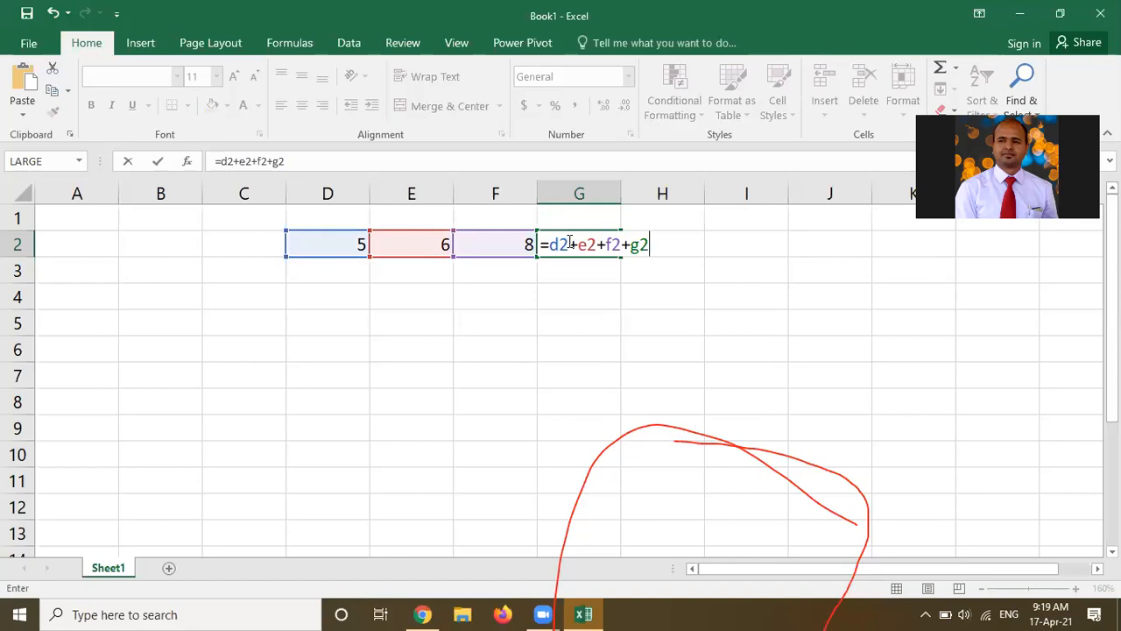
{"action": "key", "text": "Return"}
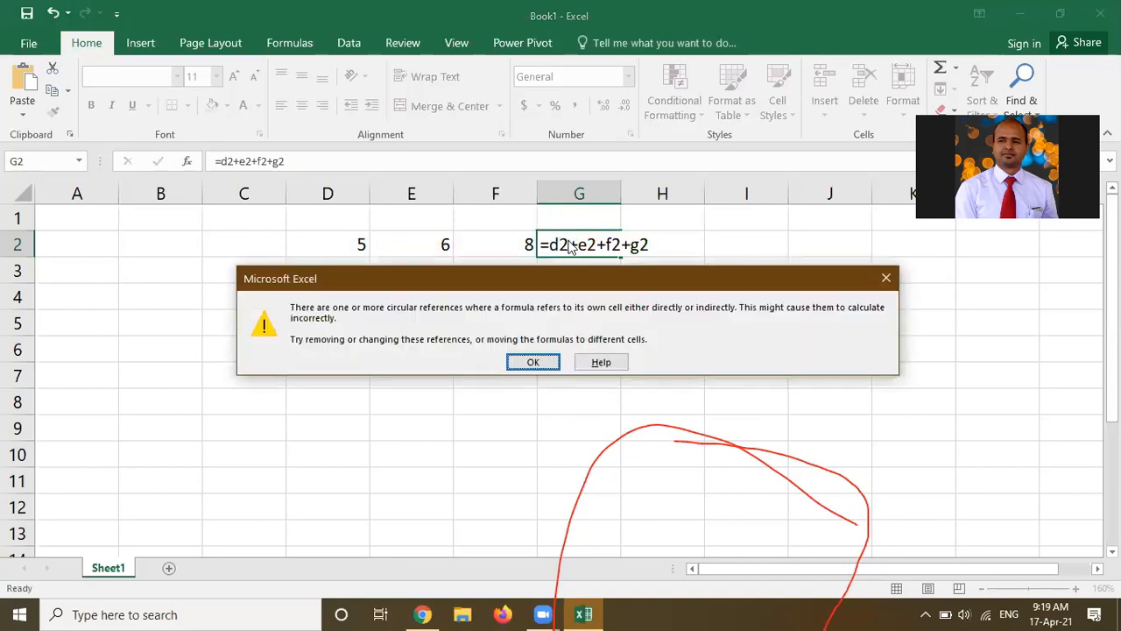
{"action": "left_click", "coordinate": [525, 363]}
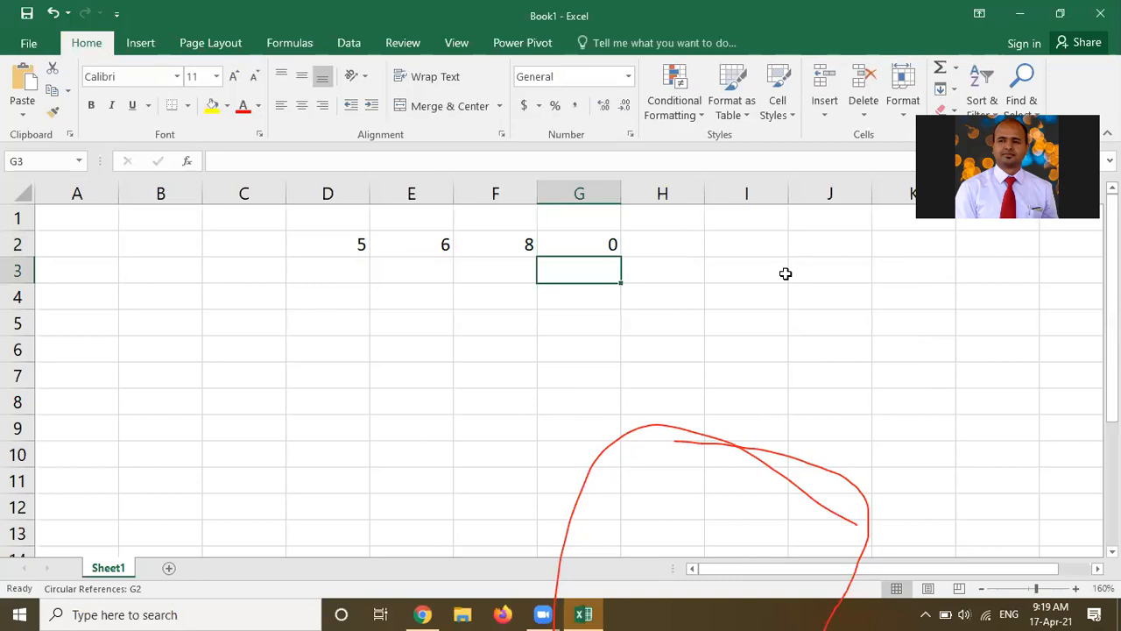
{"action": "left_click", "coordinate": [1089, 256]}
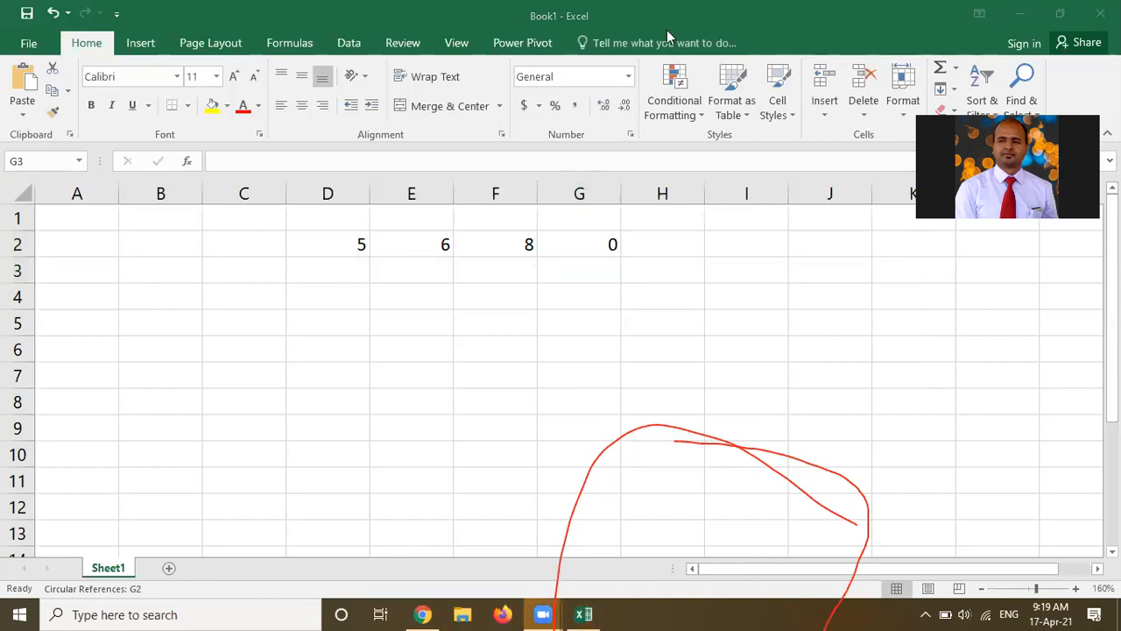
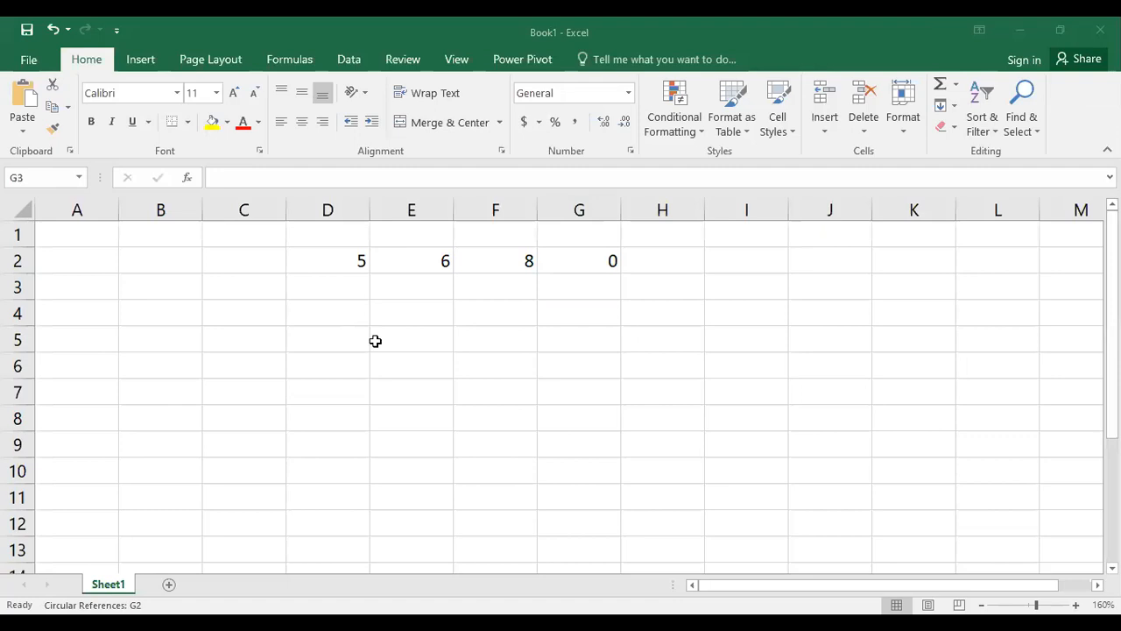
{"action": "left_click", "coordinate": [328, 333]}
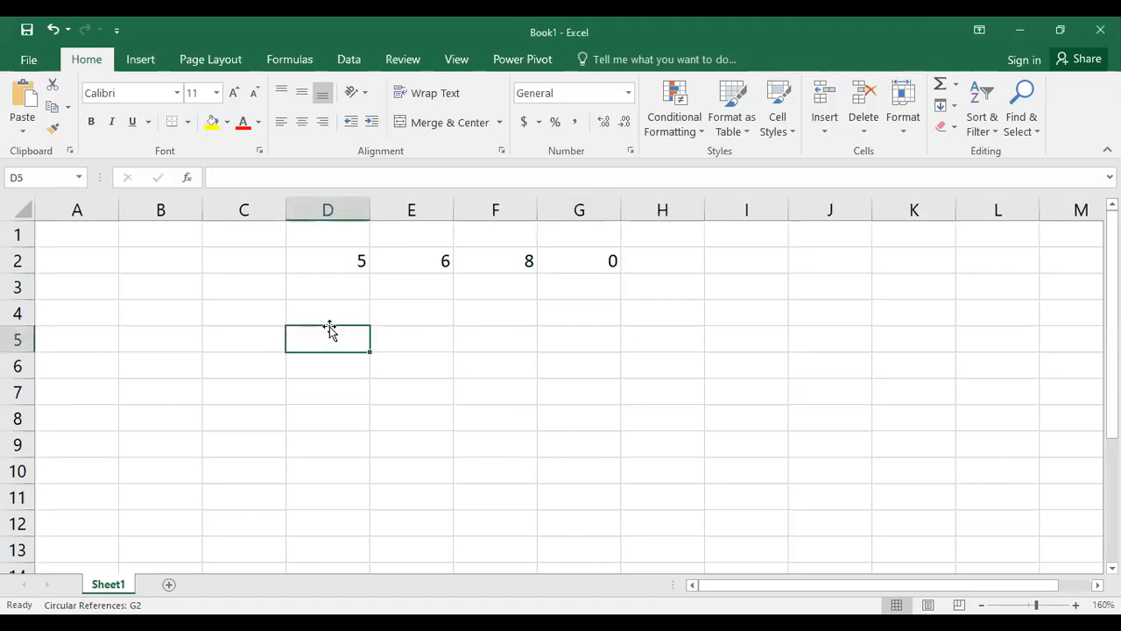
{"action": "type", "text": "Fi"}
{"action": "key", "text": "BackSpace"}
{"action": "key", "text": "BackSpace"}
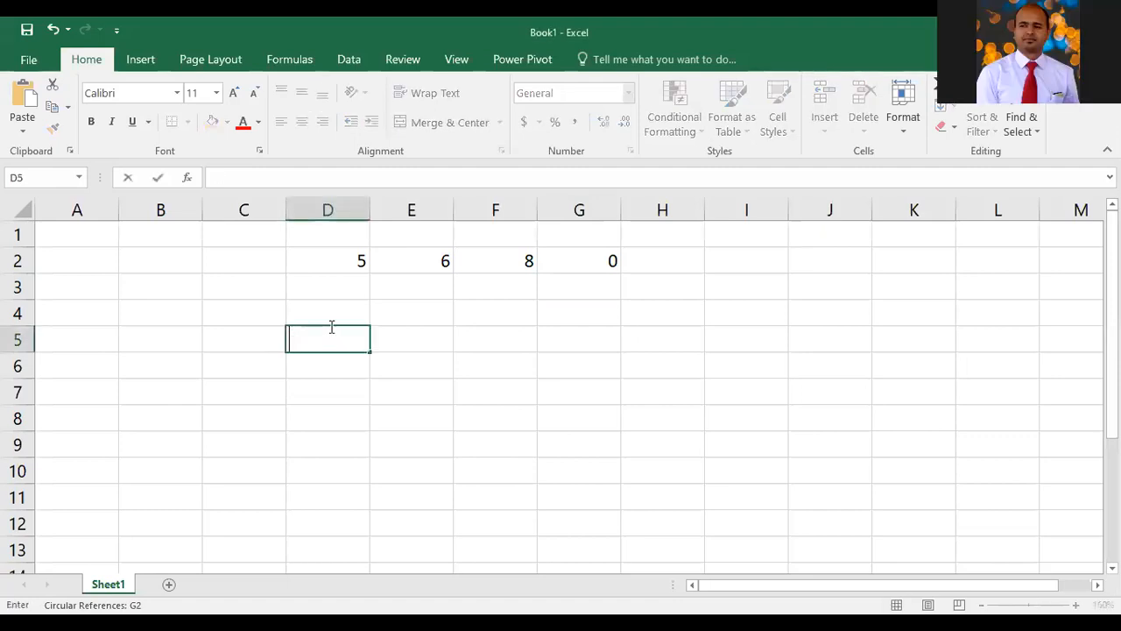
Clear the values from cells D2 through H2 of row 2
{"action": "key", "text": "Up"}
{"action": "key", "text": "Up"}
{"action": "key", "text": "Up"}
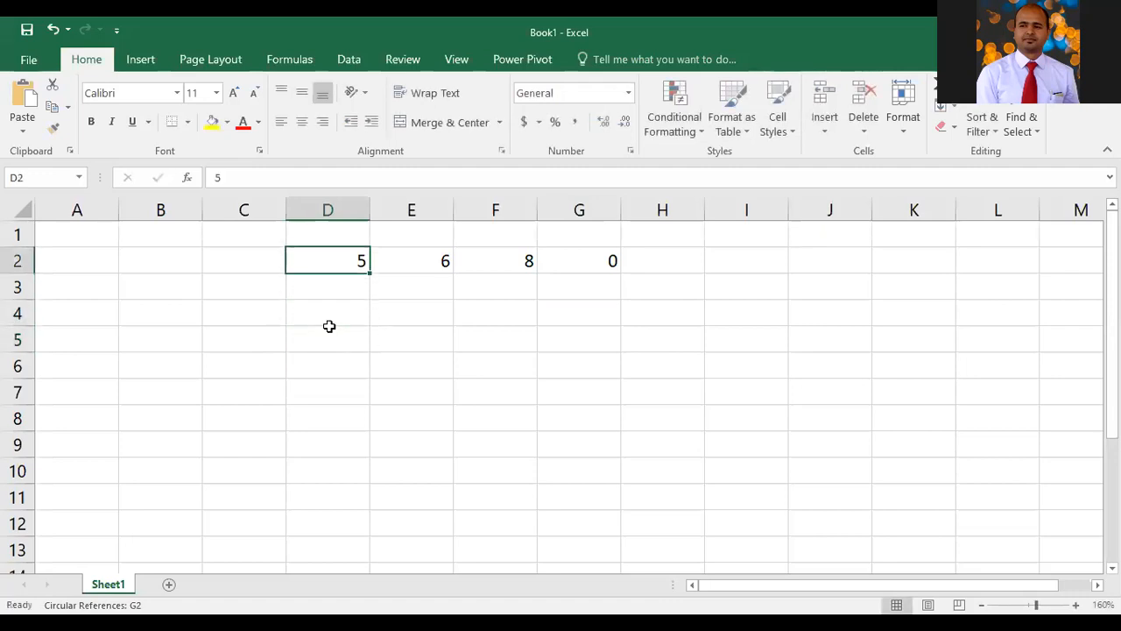
{"action": "key", "text": "shift+Right"}
{"action": "key", "text": "shift+Right"}
{"action": "key", "text": "shift+Right"}
{"action": "key", "text": "shift+Right"}
{"action": "key", "text": "shift+Right"}
{"action": "key", "text": "Delete"}
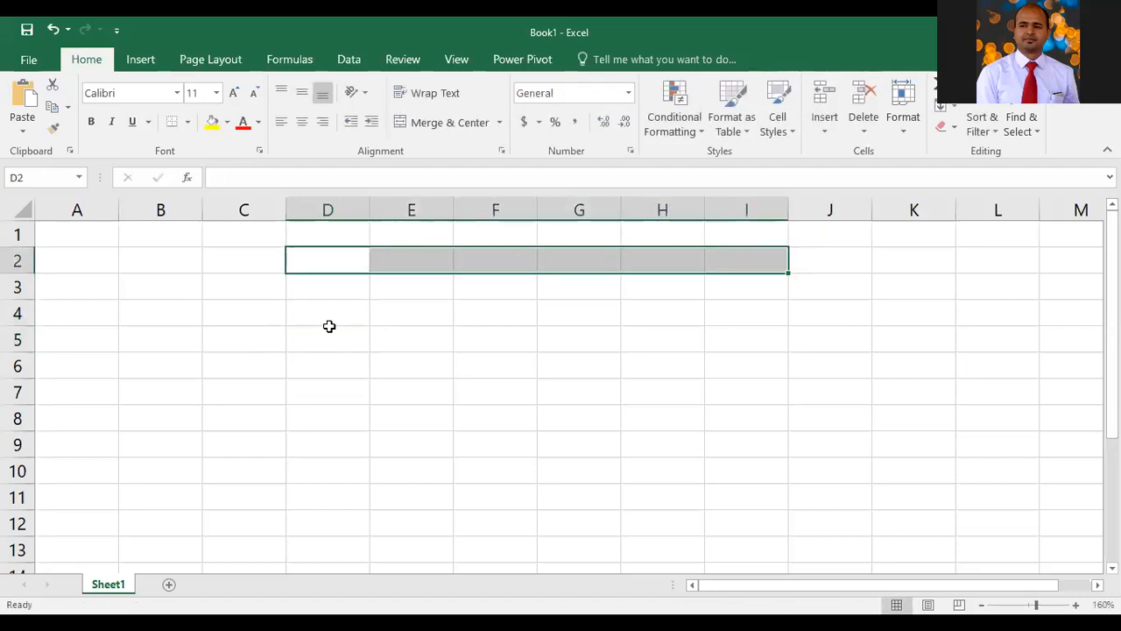
Enter the column headers First Name in D1 and Last Name in E1
{"action": "key", "text": "Up"}
{"action": "type", "text": "Fi"}
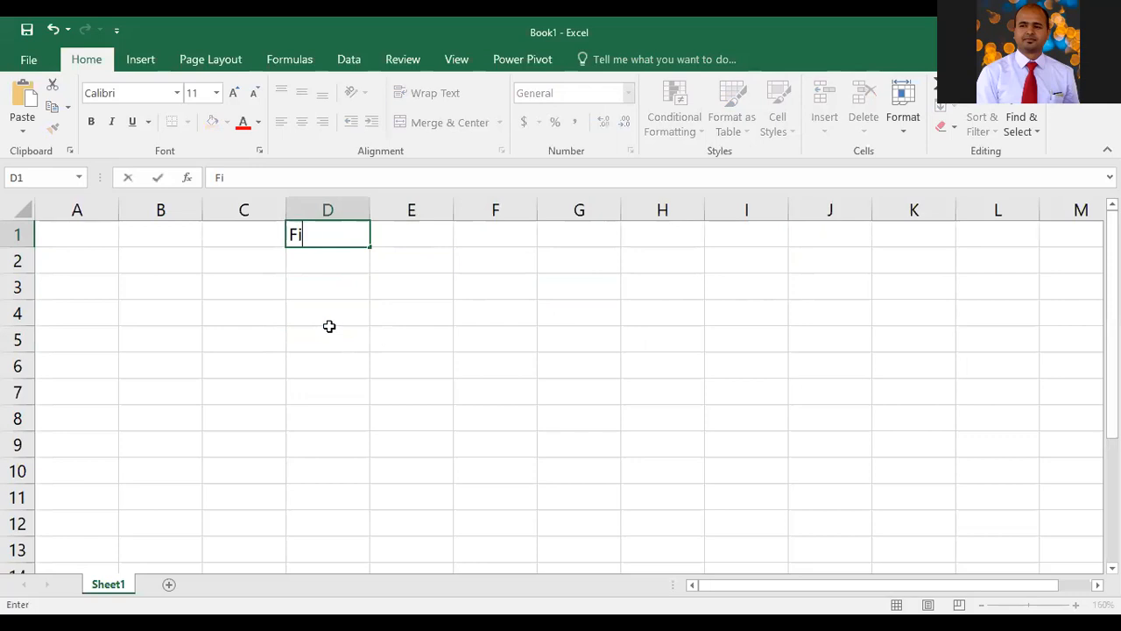
{"action": "type", "text": "rst Name"}
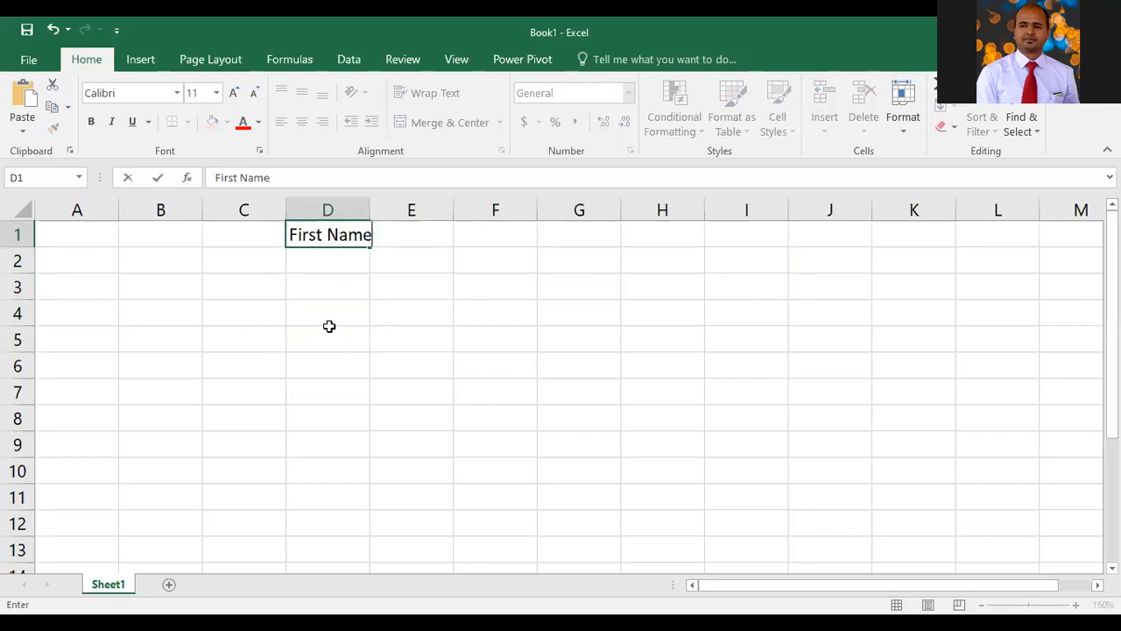
{"action": "key", "text": "Tab"}
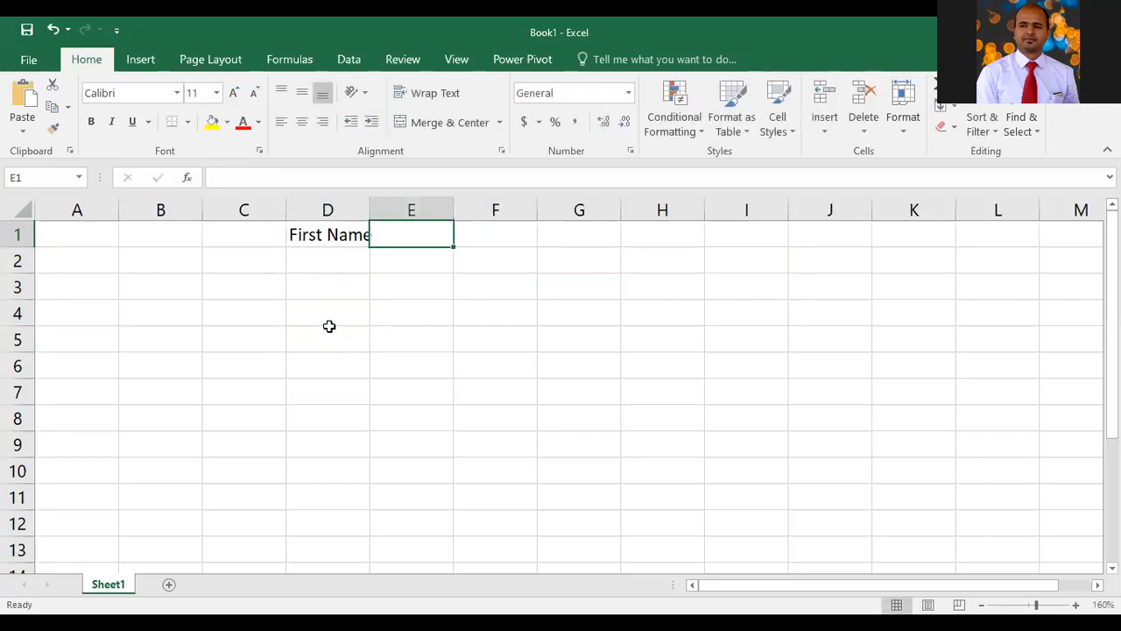
{"action": "type", "text": "Last Name"}
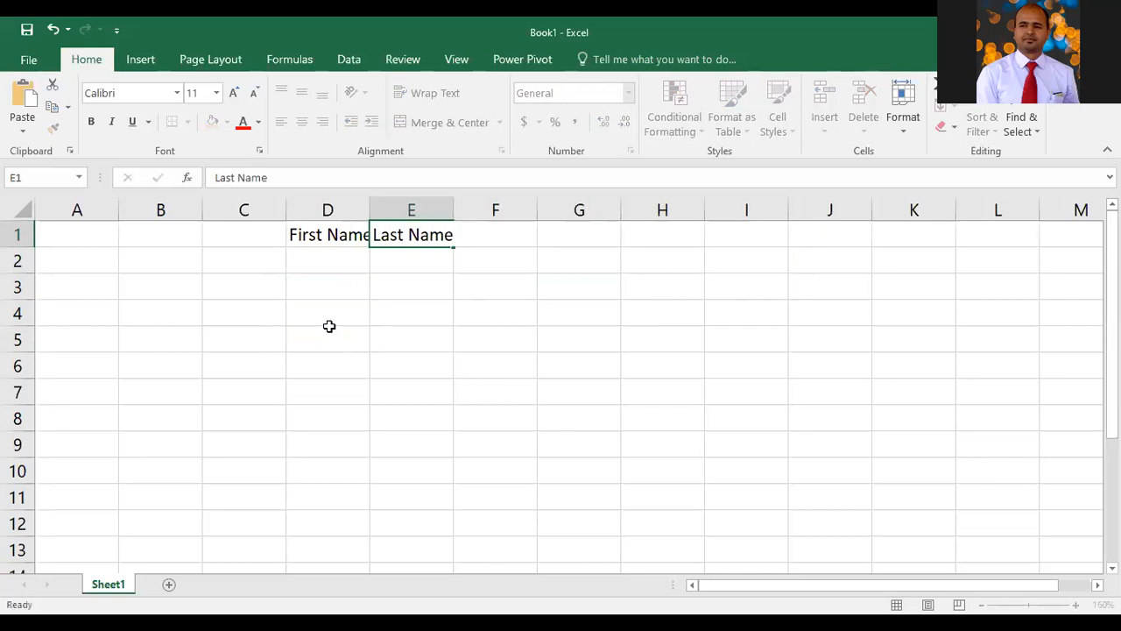
{"action": "key", "text": "Tab"}
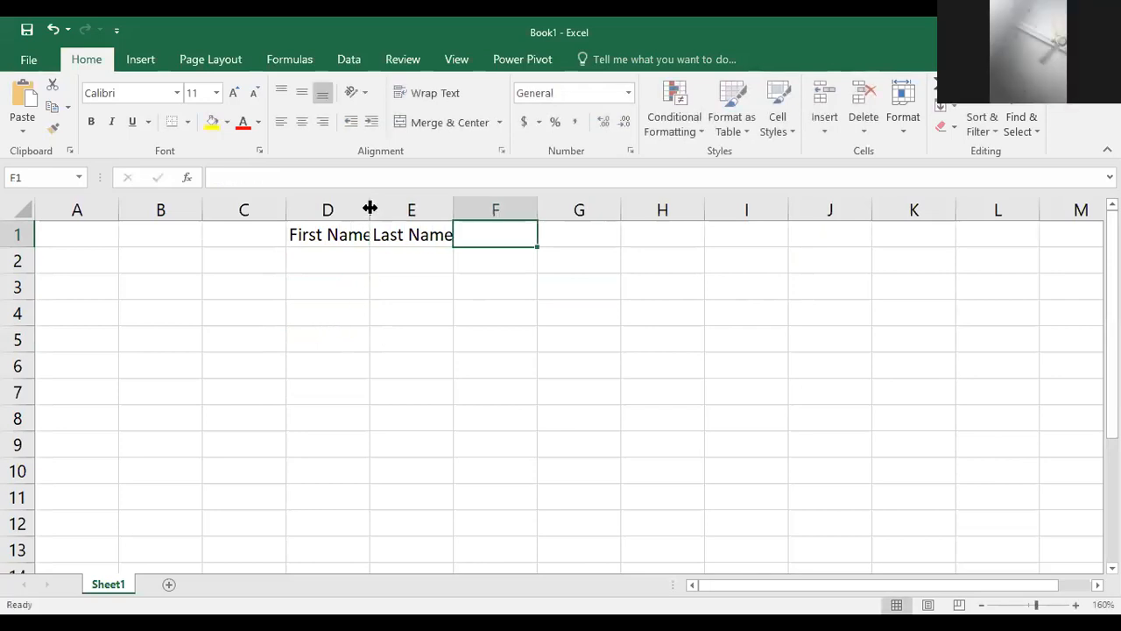
Widen columns D, E and F so the headers fit comfortably
{"action": "left_click_drag", "start_coordinate": [393, 207], "coordinate": [430, 209]}
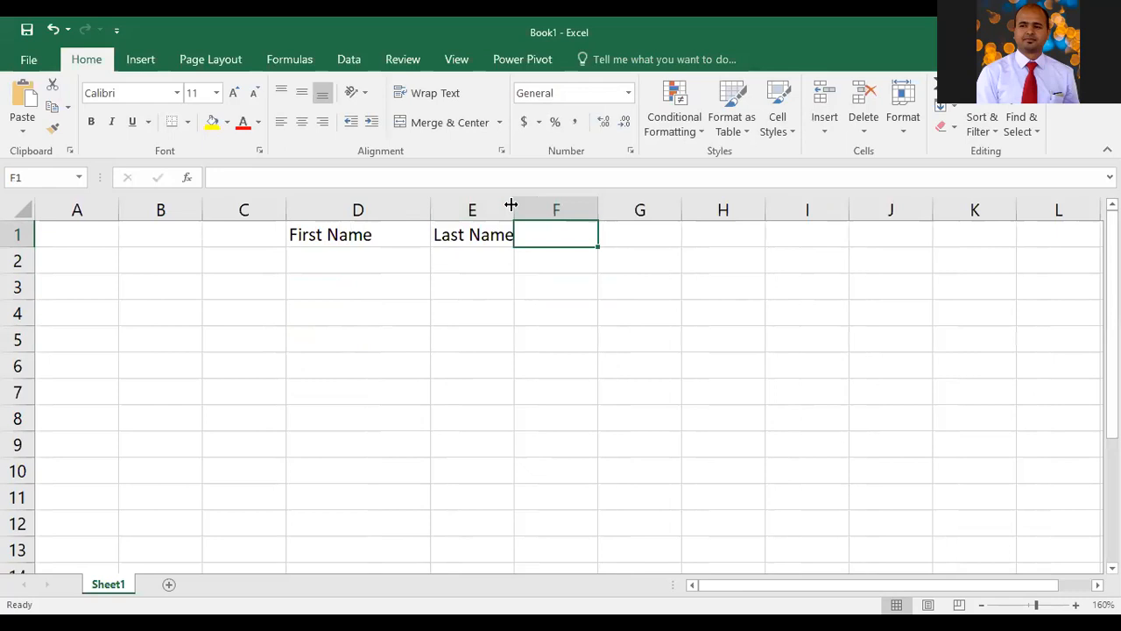
{"action": "left_click_drag", "start_coordinate": [511, 204], "coordinate": [595, 217]}
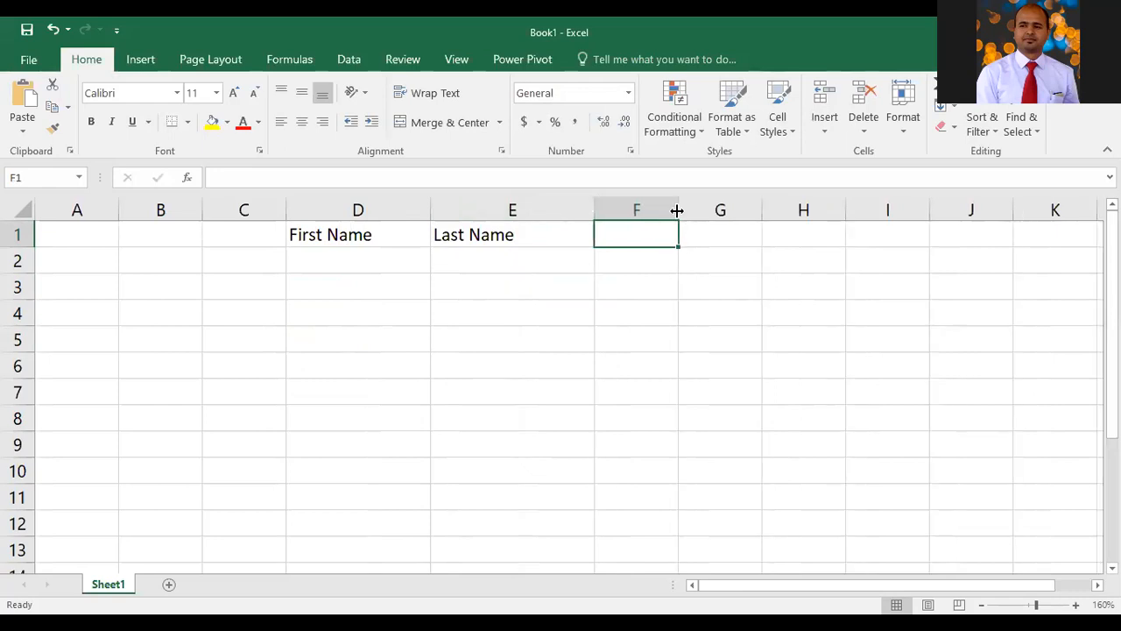
{"action": "left_click_drag", "start_coordinate": [677, 198], "coordinate": [771, 213]}
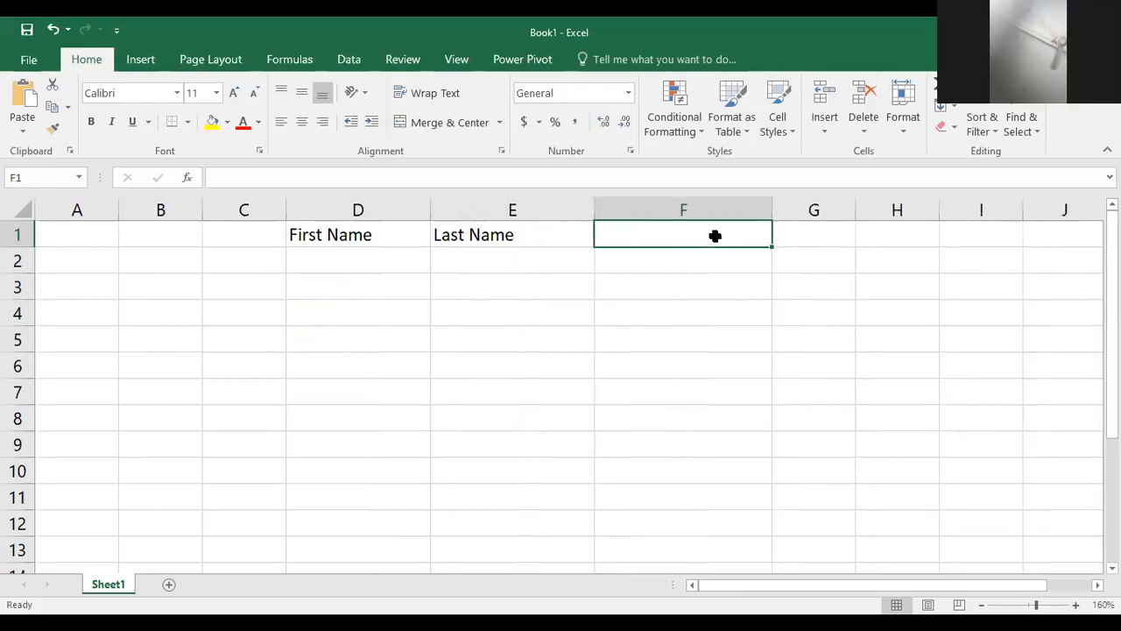
Enter the header Full Name in F1
{"action": "type", "text": "Full "}
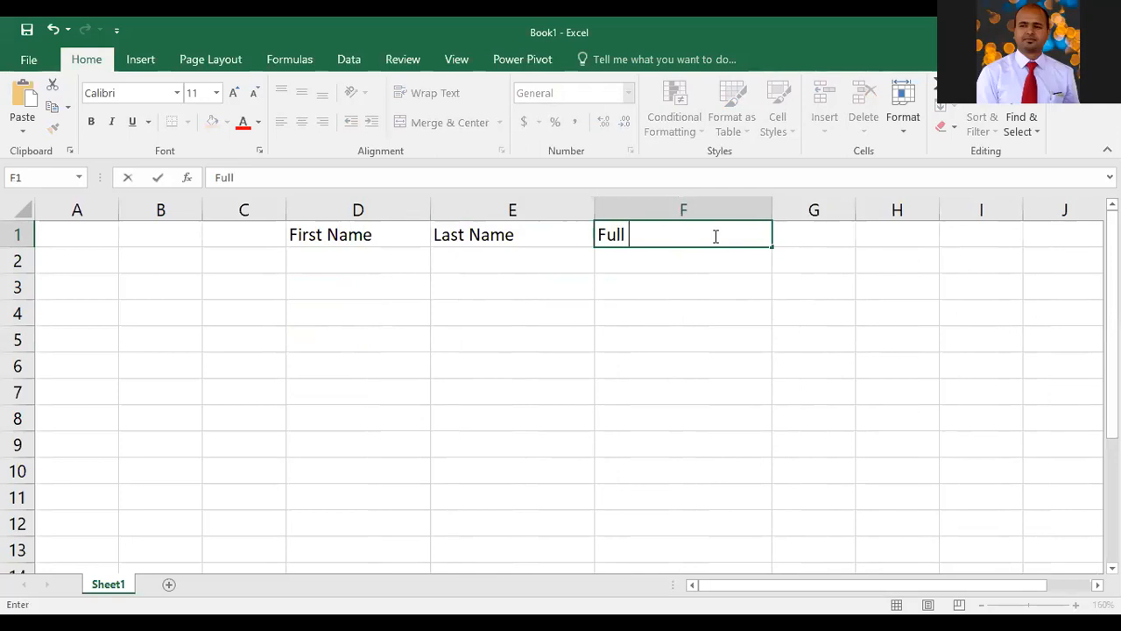
{"action": "type", "text": "Name"}
{"action": "key", "text": "ctrl+Return"}
{"action": "key", "text": "Down"}
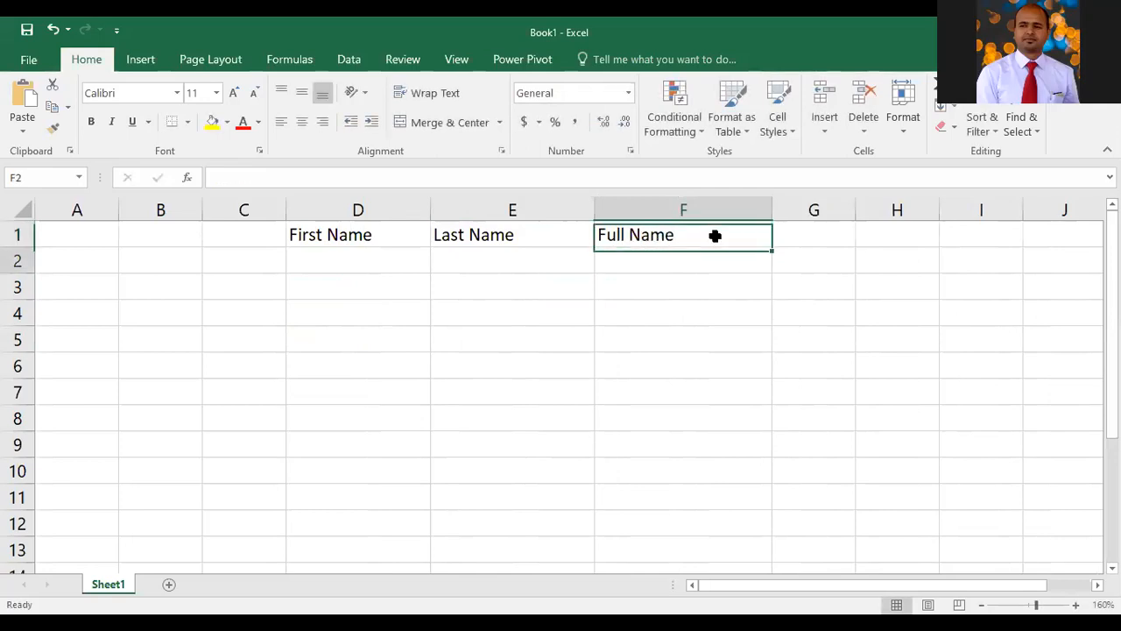
Enter a person's first name in D2 and last name in E2
{"action": "key", "text": "Left"}
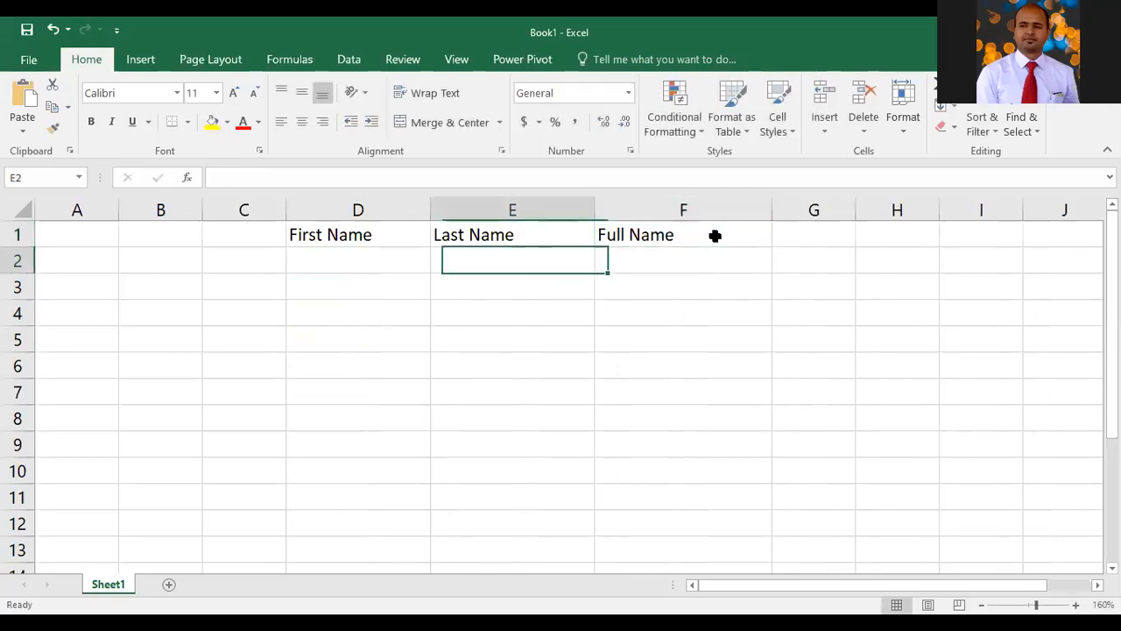
{"action": "key", "text": "Left"}
{"action": "type", "text": "Astha"}
{"action": "key", "text": "ctrl+Return"}
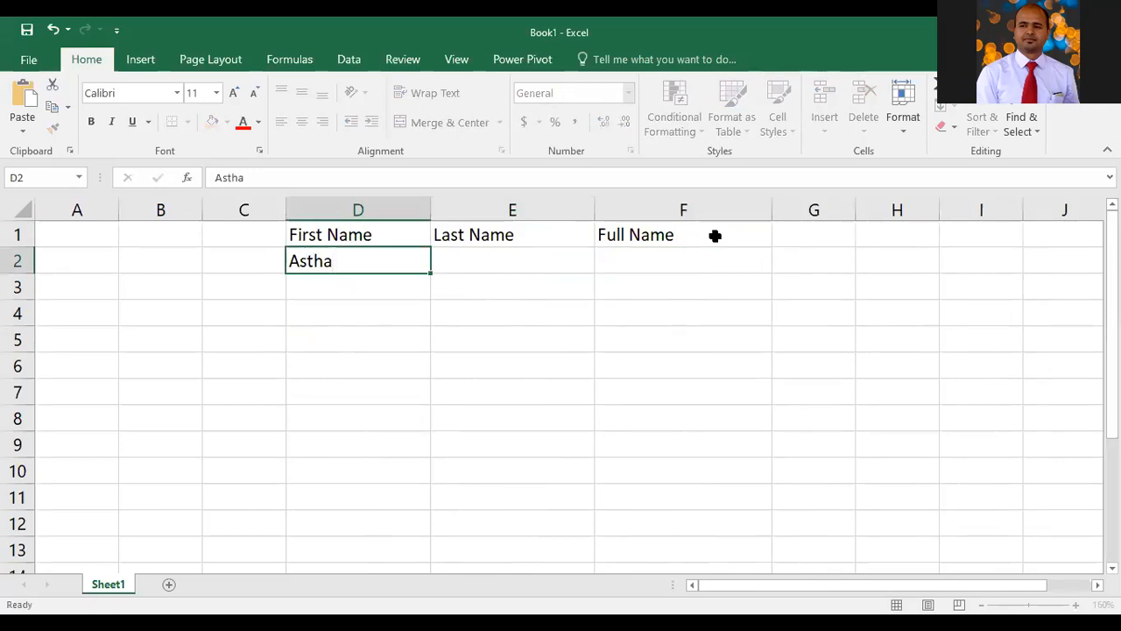
{"action": "key", "text": "Right"}
{"action": "type", "text": "Pari"}
{"action": "key", "text": "Tab"}
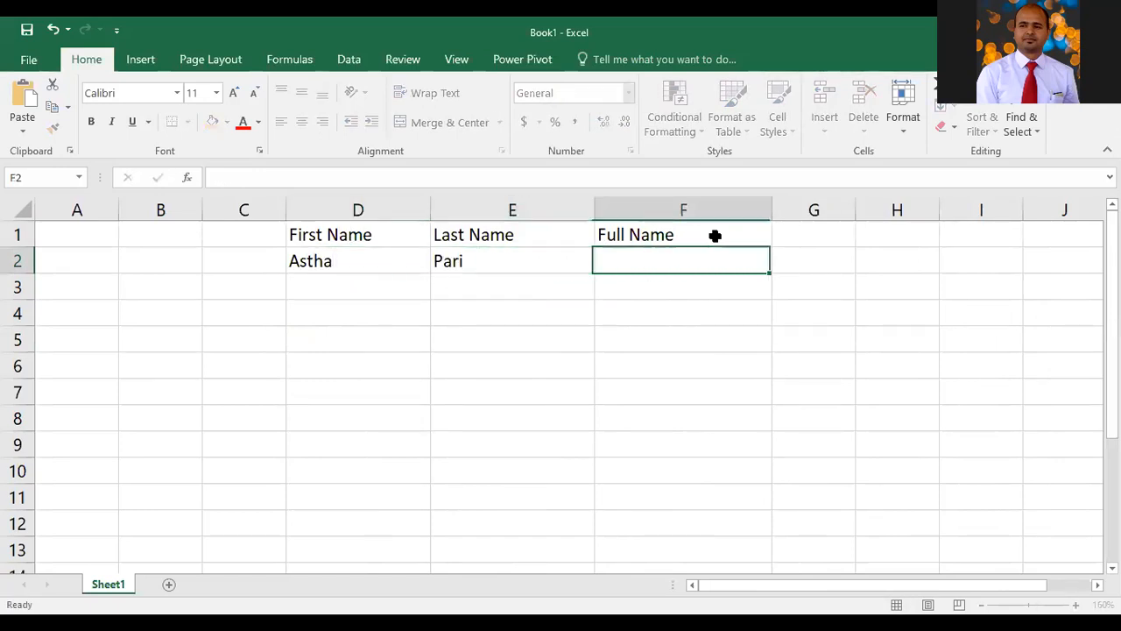
Enter a second person's first name in D3 and last name in E3
{"action": "key", "text": "Down"}
{"action": "key", "text": "Left"}
{"action": "key", "text": "Left"}
{"action": "key", "text": "Left"}
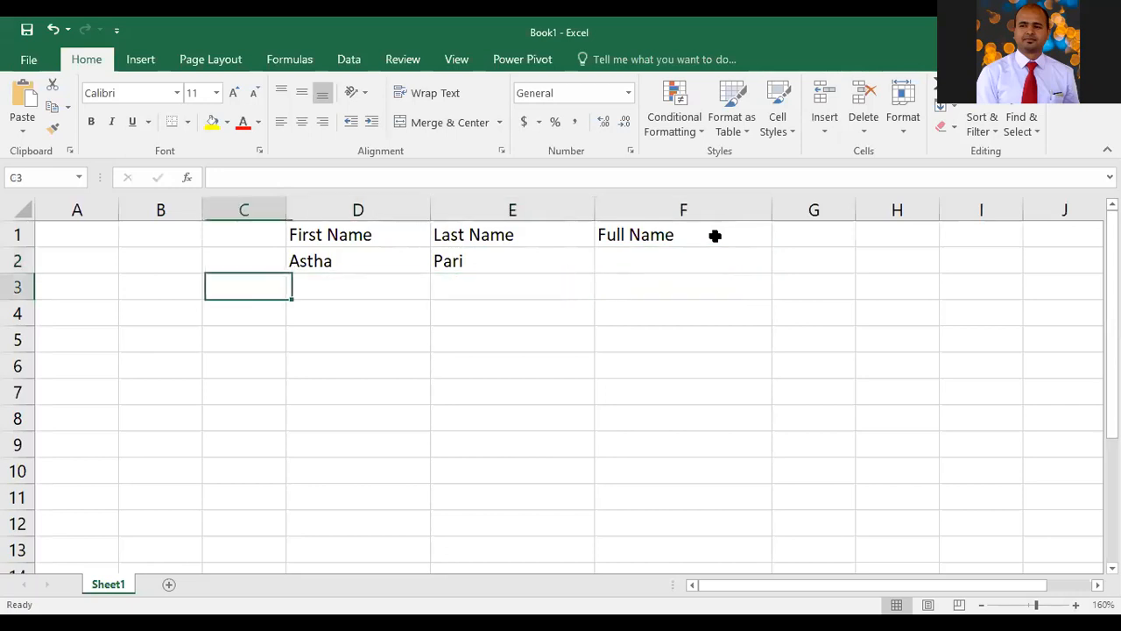
{"action": "type", "text": "Rohan"}
{"action": "key", "text": "BackSpace"}
{"action": "key", "text": "BackSpace"}
{"action": "key", "text": "BackSpace"}
{"action": "key", "text": "BackSpace"}
{"action": "key", "text": "BackSpace"}
{"action": "key", "text": "Right"}
{"action": "type", "text": "Rohan"}
{"action": "key", "text": "Tab"}
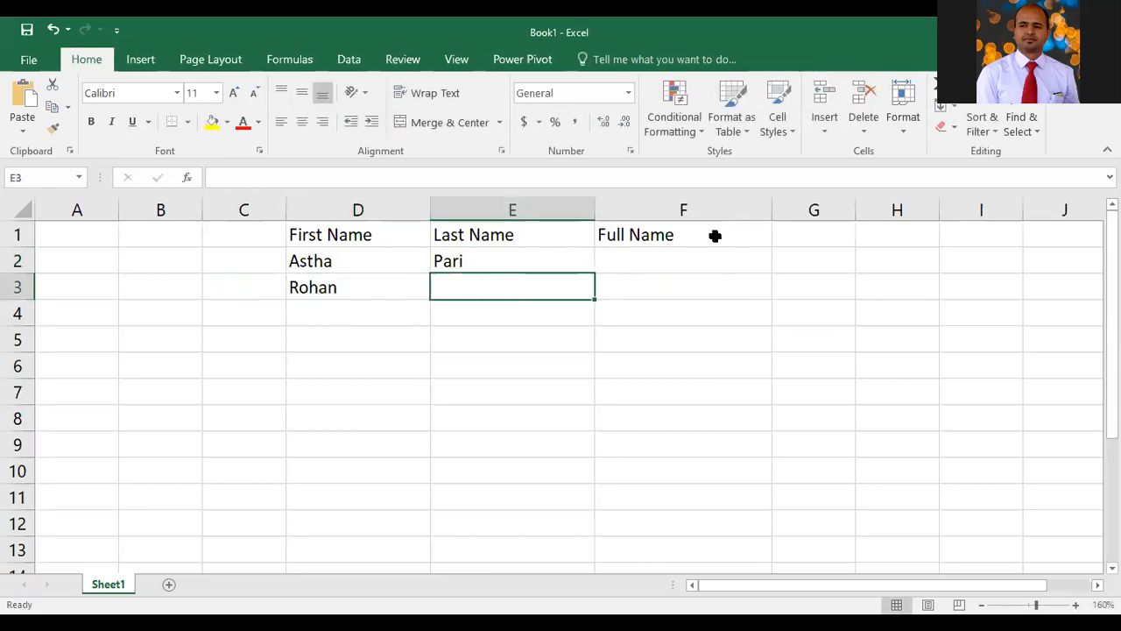
{"action": "type", "text": "Kumar"}
{"action": "key", "text": "Tab"}
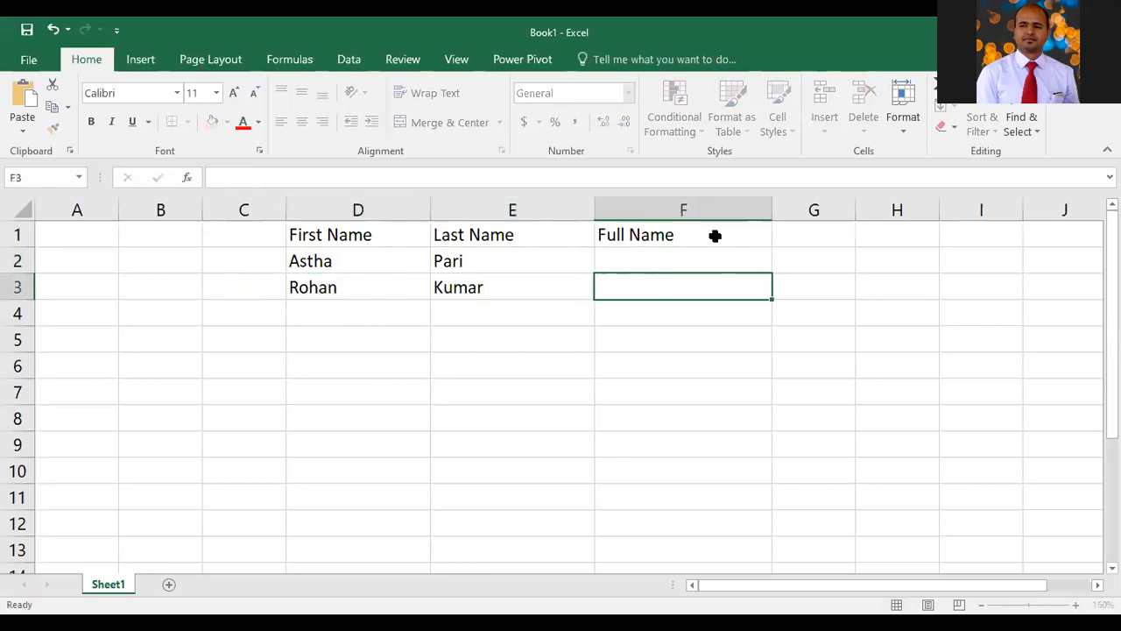
Enter the formula =d2 & e2 in F2 to join the first and last names
{"action": "key", "text": "Up"}
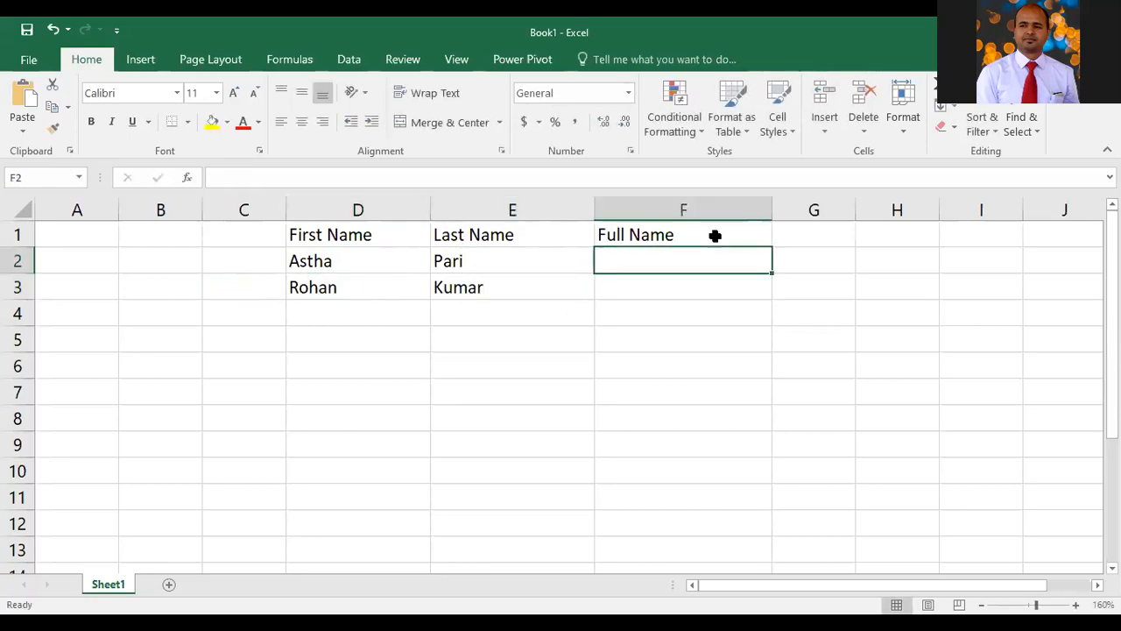
{"action": "left_click", "coordinate": [650, 216]}
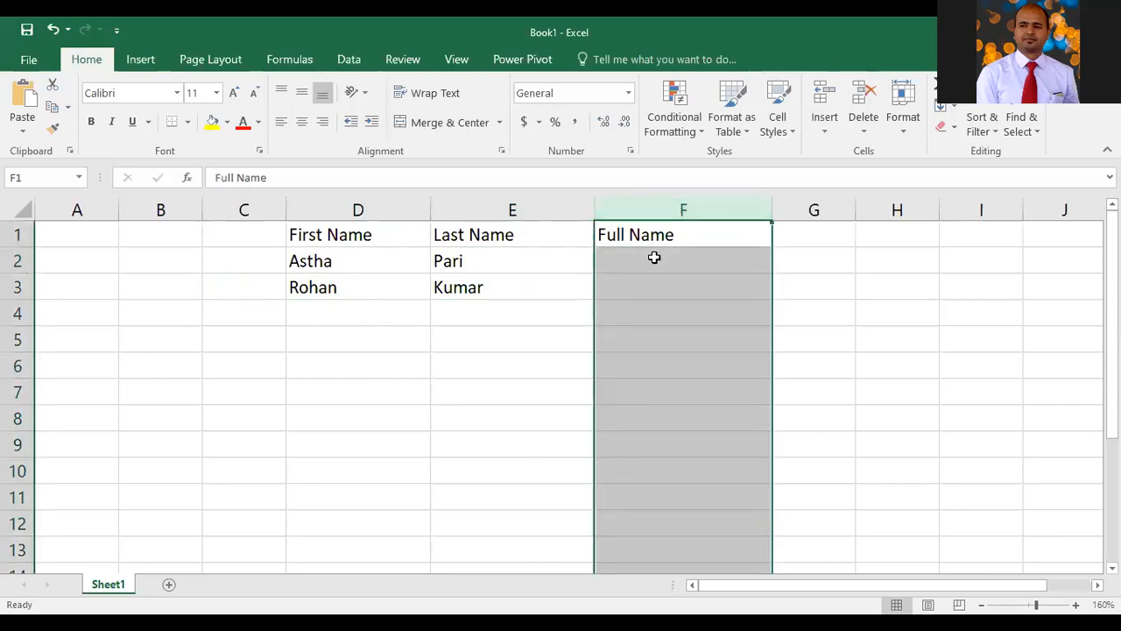
{"action": "left_click", "coordinate": [654, 257]}
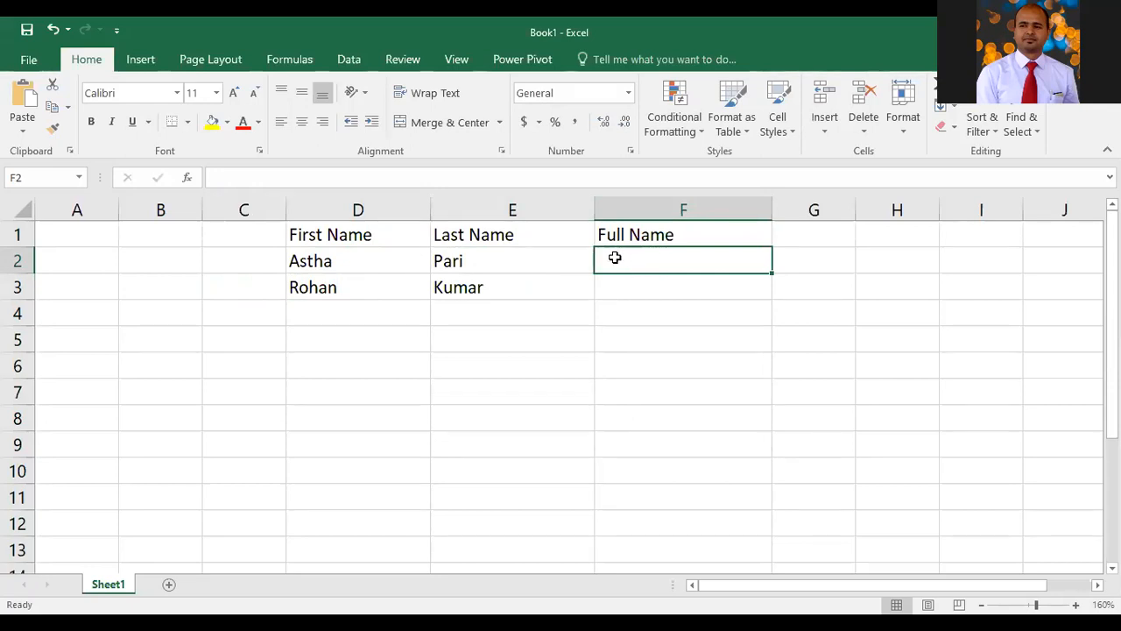
{"action": "left_click", "coordinate": [375, 264]}
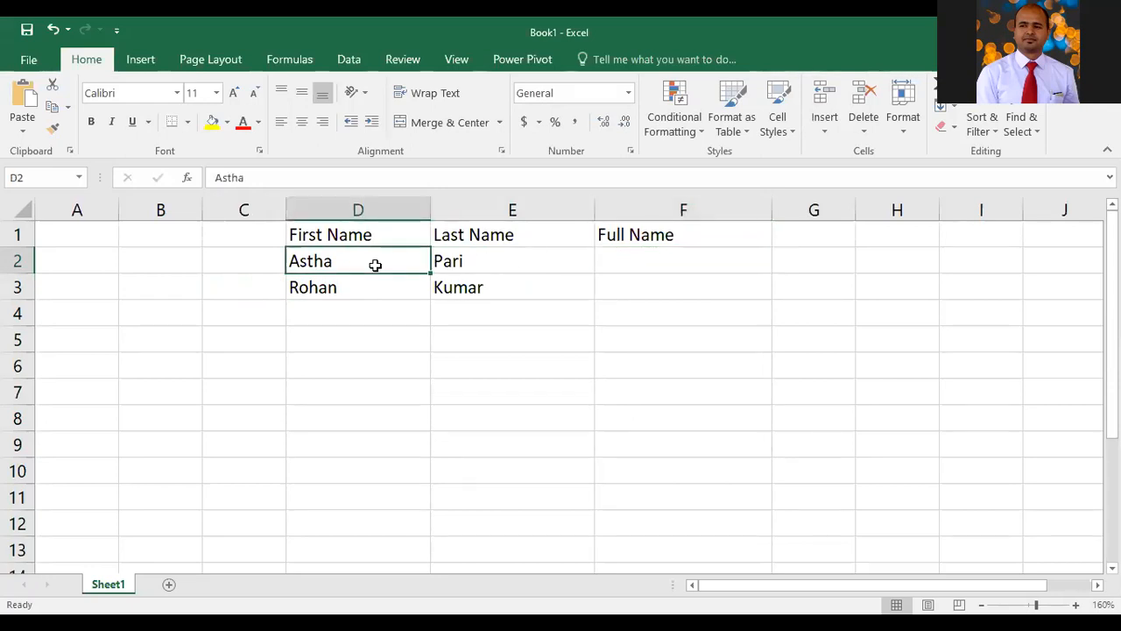
{"action": "left_click", "coordinate": [485, 266]}
{"action": "left_click", "coordinate": [675, 263]}
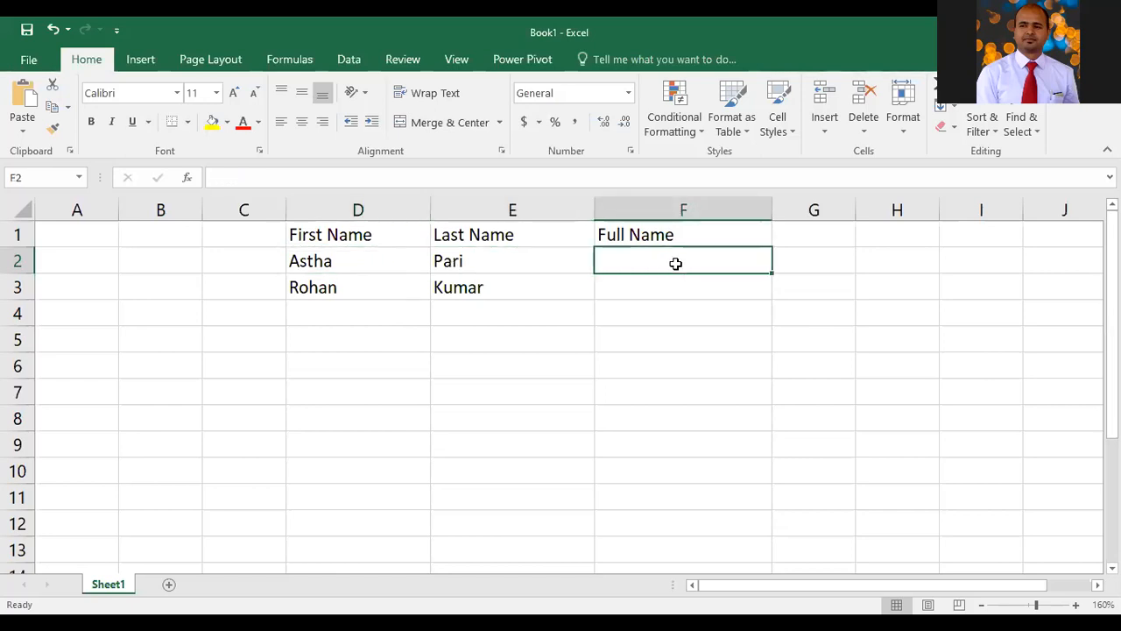
{"action": "type", "text": "d2"}
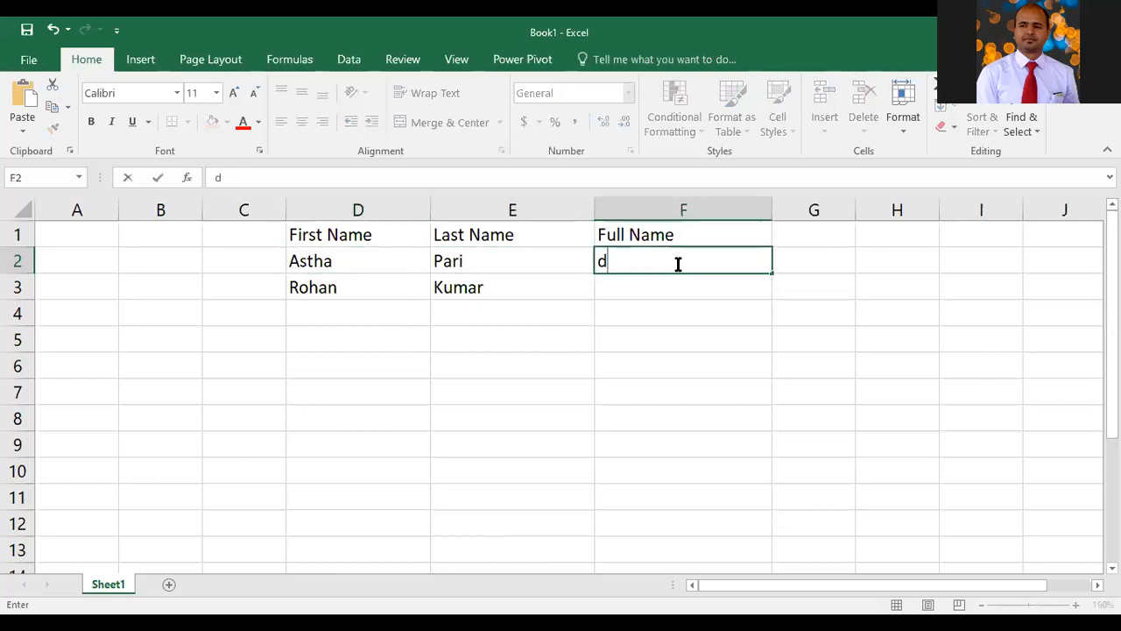
{"action": "key", "text": "BackSpace"}
{"action": "key", "text": "BackSpace"}
{"action": "type", "text": "=d2"}
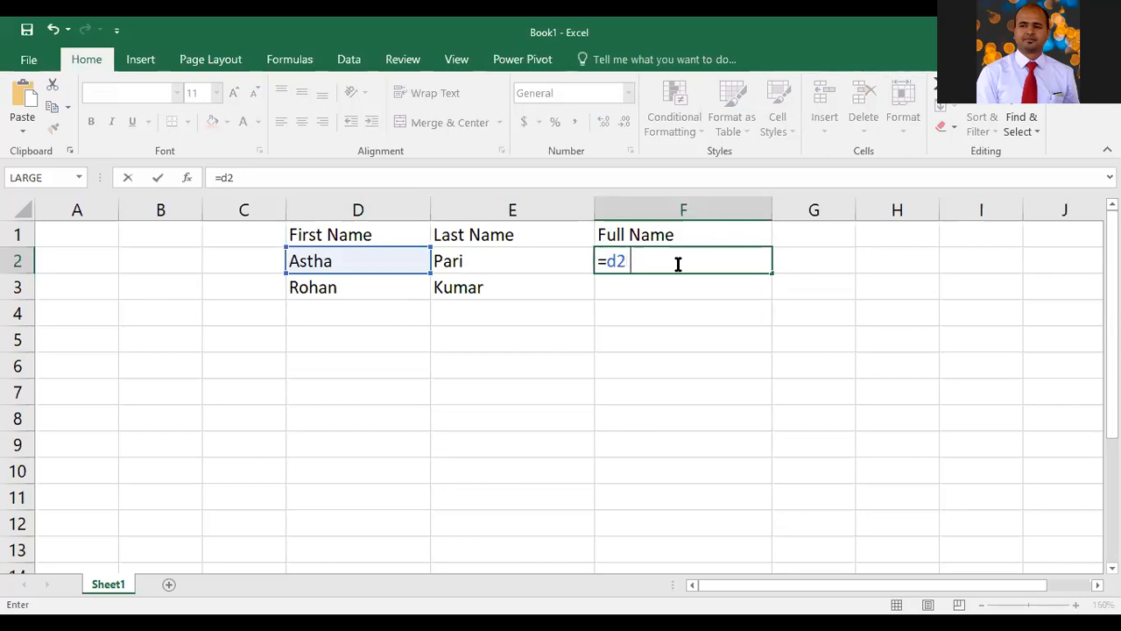
{"action": "type", "text": "& e2"}
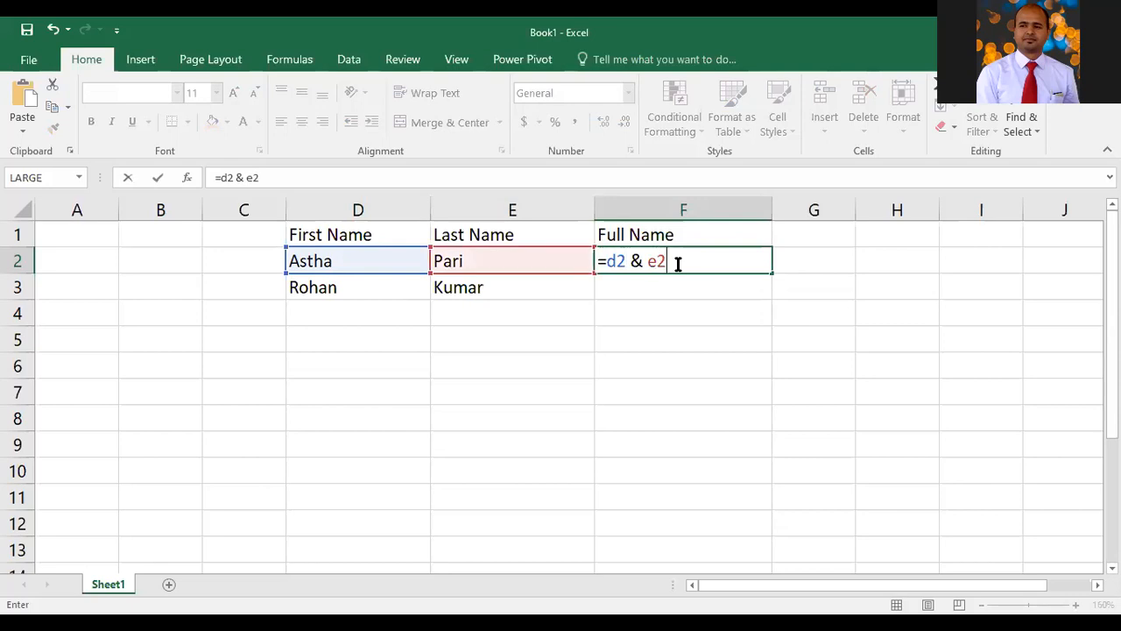
{"action": "key", "text": "Return"}
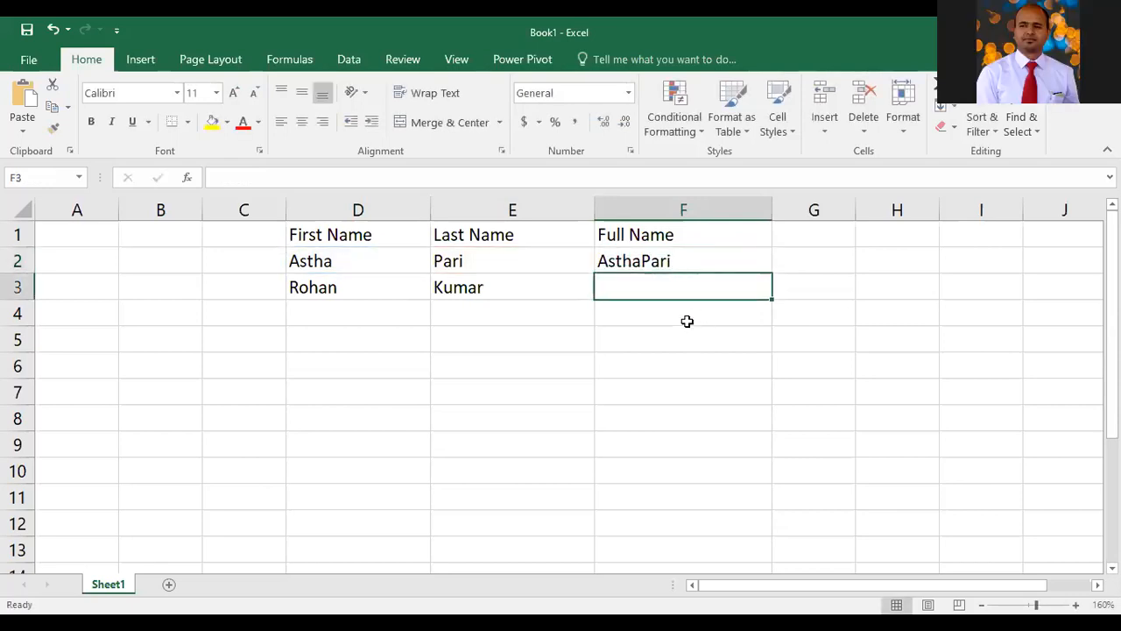
Replace the F2 formula with =d2 & " " & e2 to put a space between first and last names
{"action": "key", "text": "Up"}
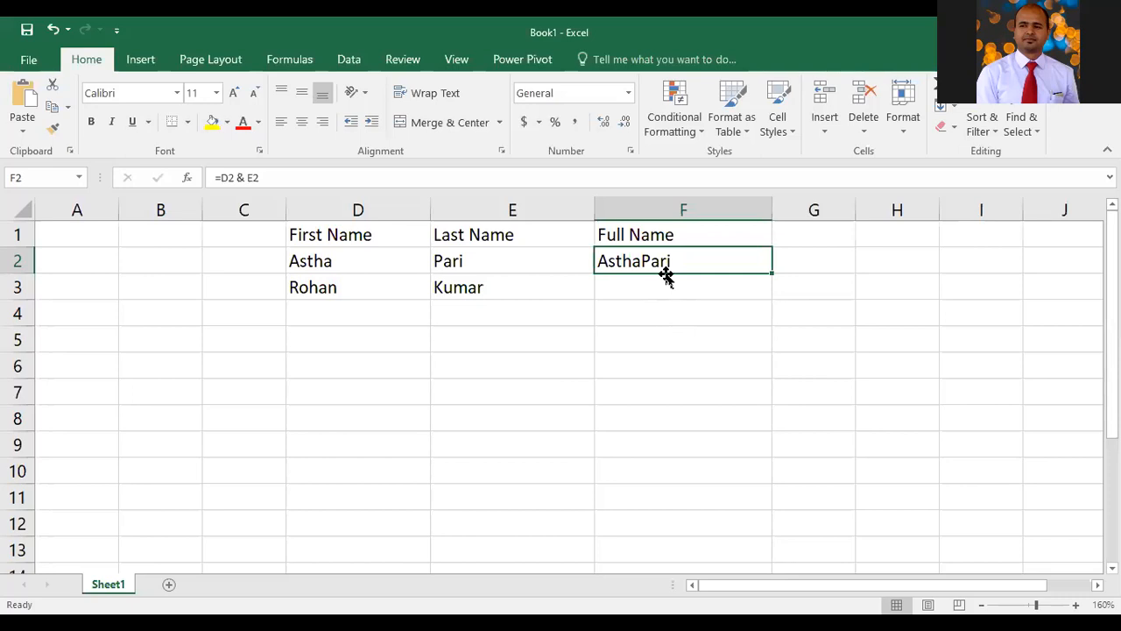
{"action": "key", "text": "Delete"}
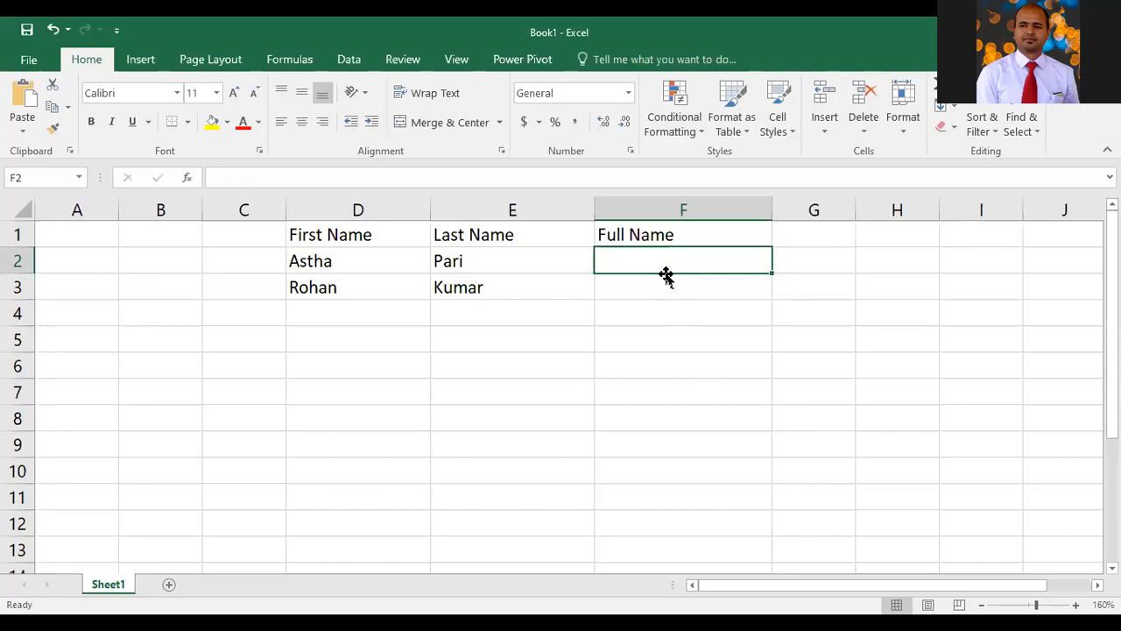
{"action": "type", "text": "="}
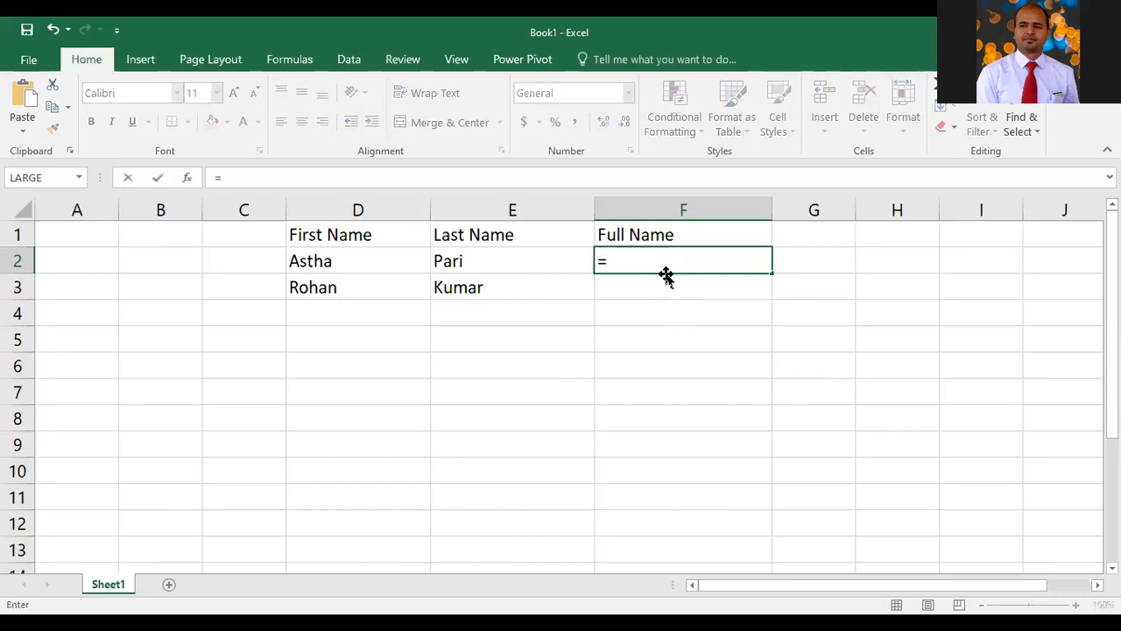
{"action": "type", "text": "d2"}
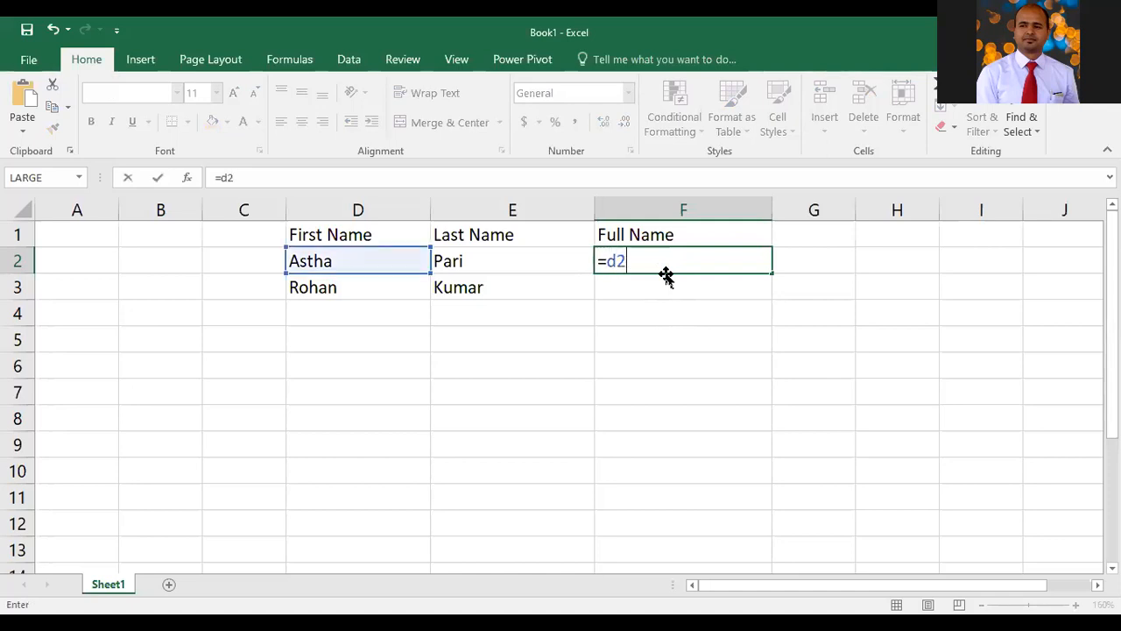
{"action": "type", "text": " & \" \""}
{"action": "type", "text": "& "}
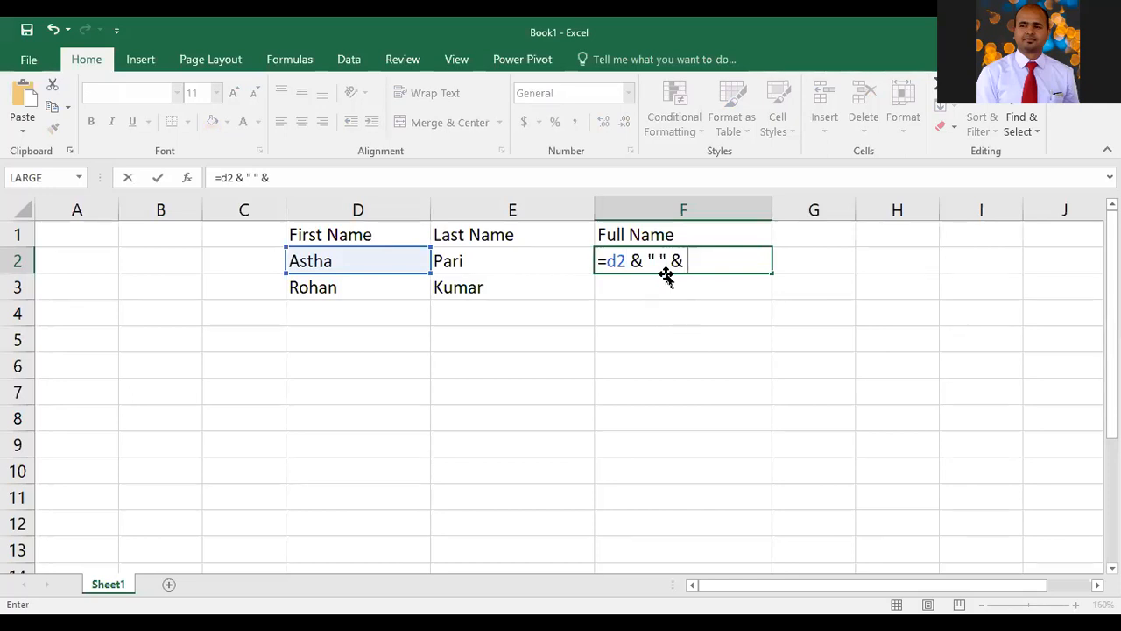
{"action": "type", "text": "e2"}
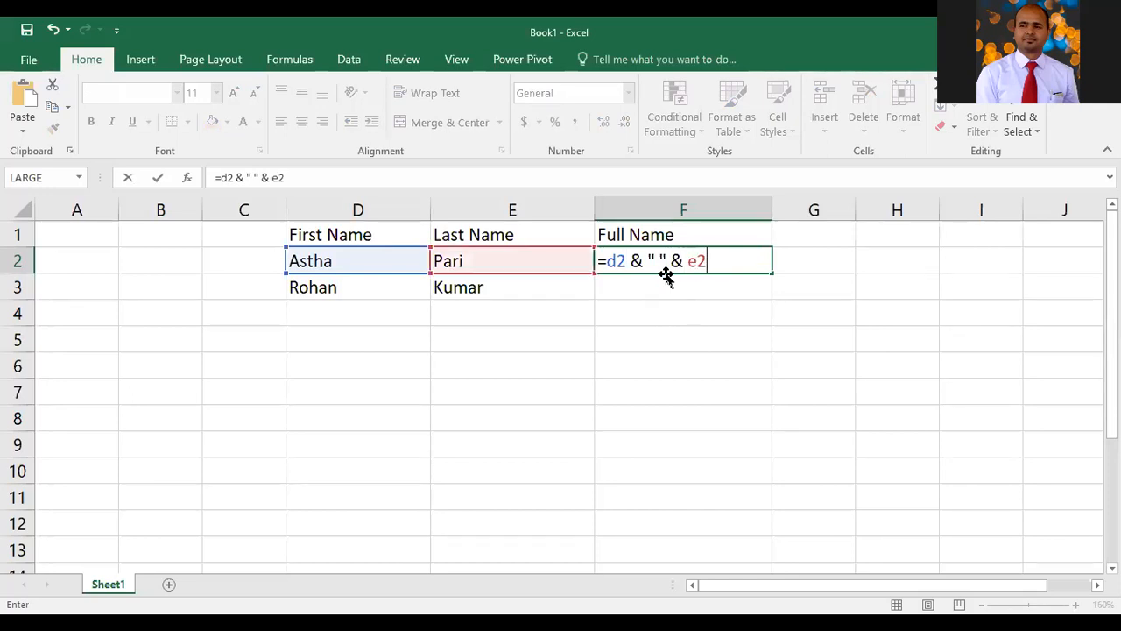
{"action": "key", "text": "Return"}
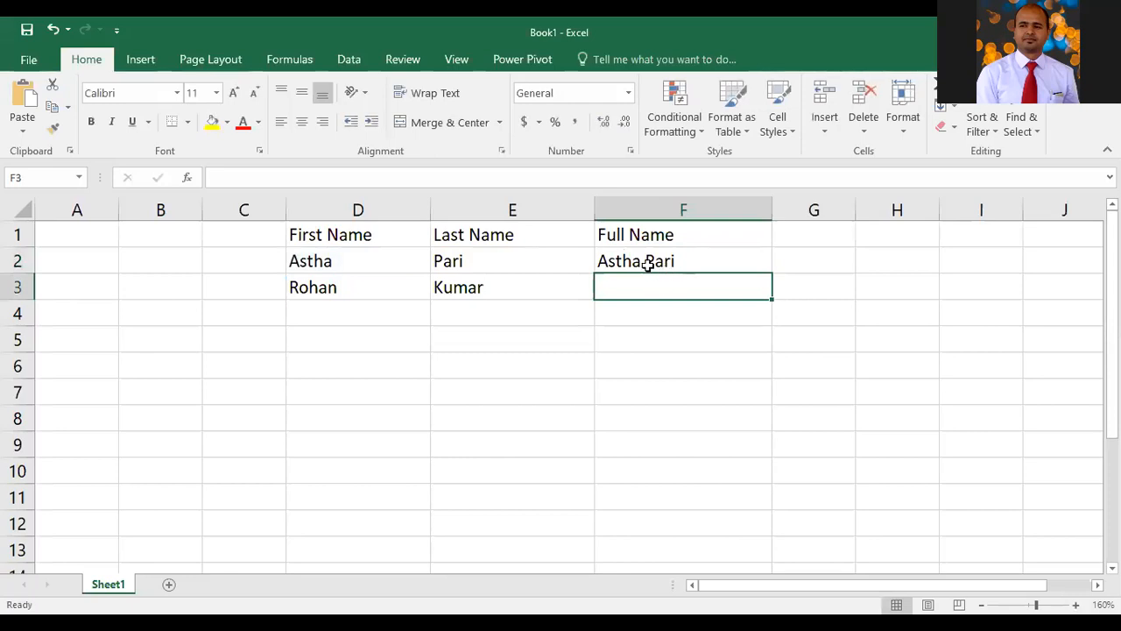
Open the F2 formula for editing and highlight its parts to examine the space separator and references
{"action": "key", "text": "alt+Tab"}
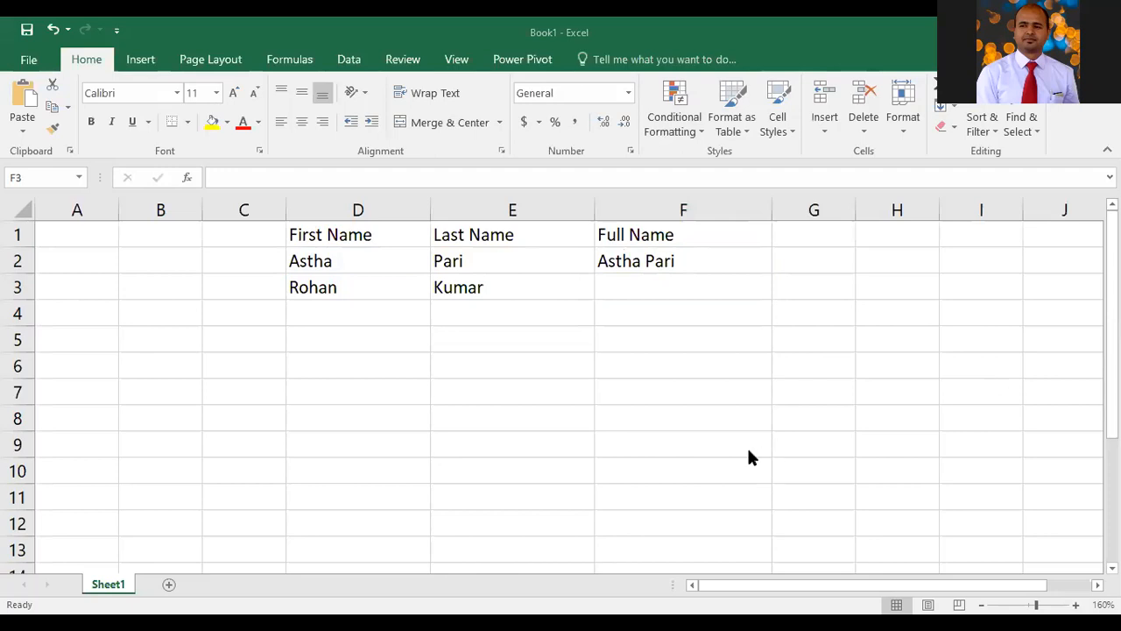
{"action": "left_click", "coordinate": [677, 257]}
{"action": "double_click", "coordinate": [677, 256]}
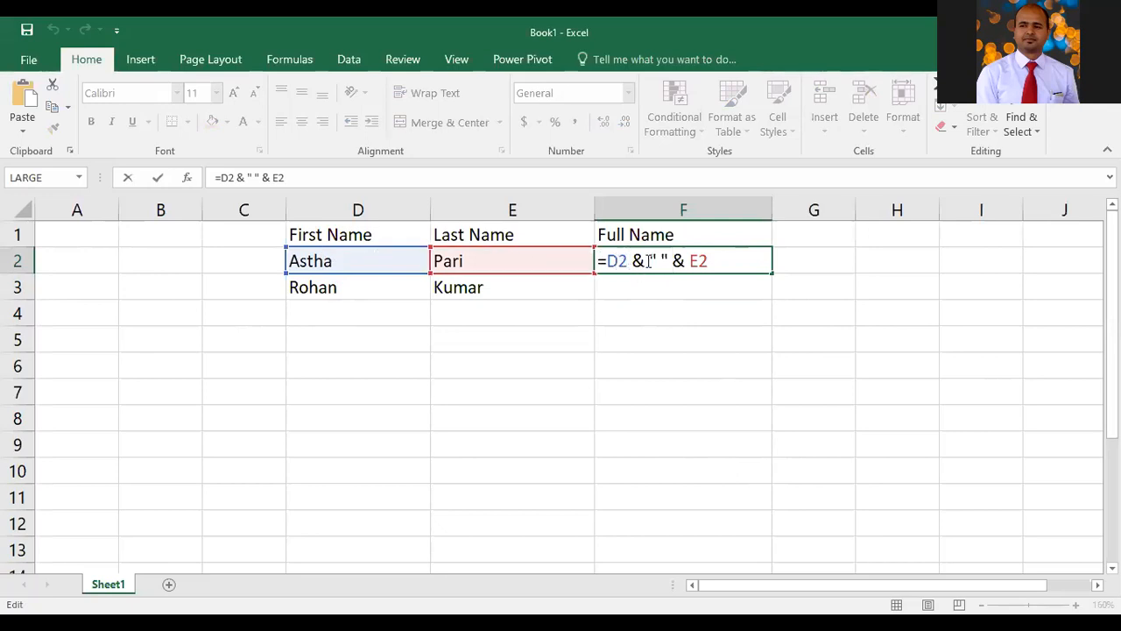
{"action": "left_click_drag", "start_coordinate": [672, 258], "coordinate": [647, 257]}
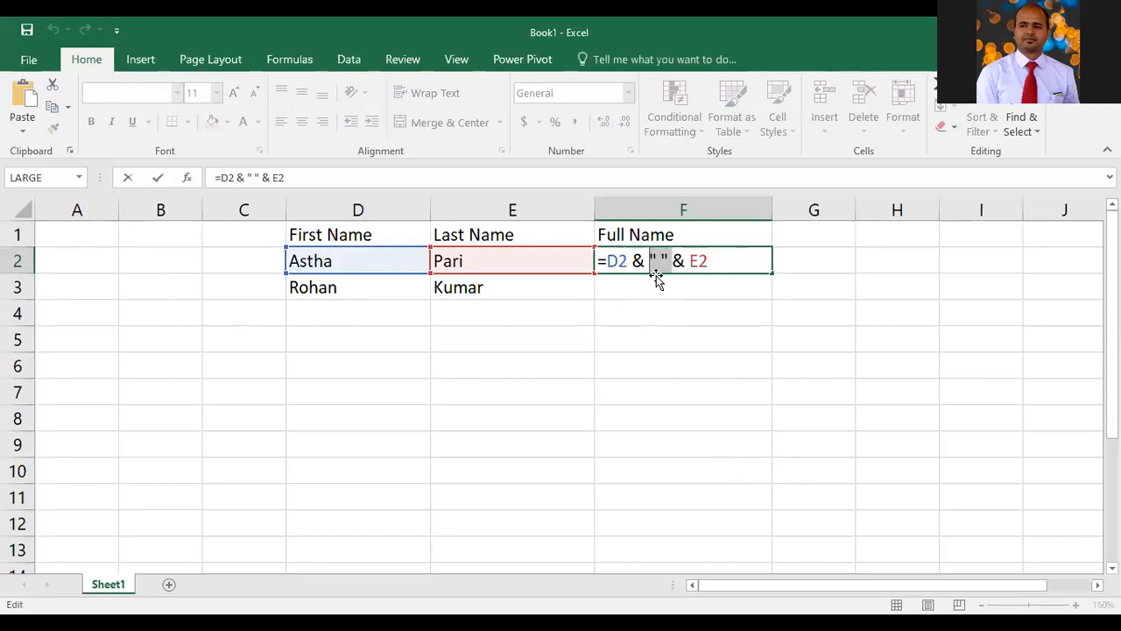
{"action": "left_click", "coordinate": [659, 261]}
{"action": "left_click_drag", "start_coordinate": [672, 261], "coordinate": [684, 261]}
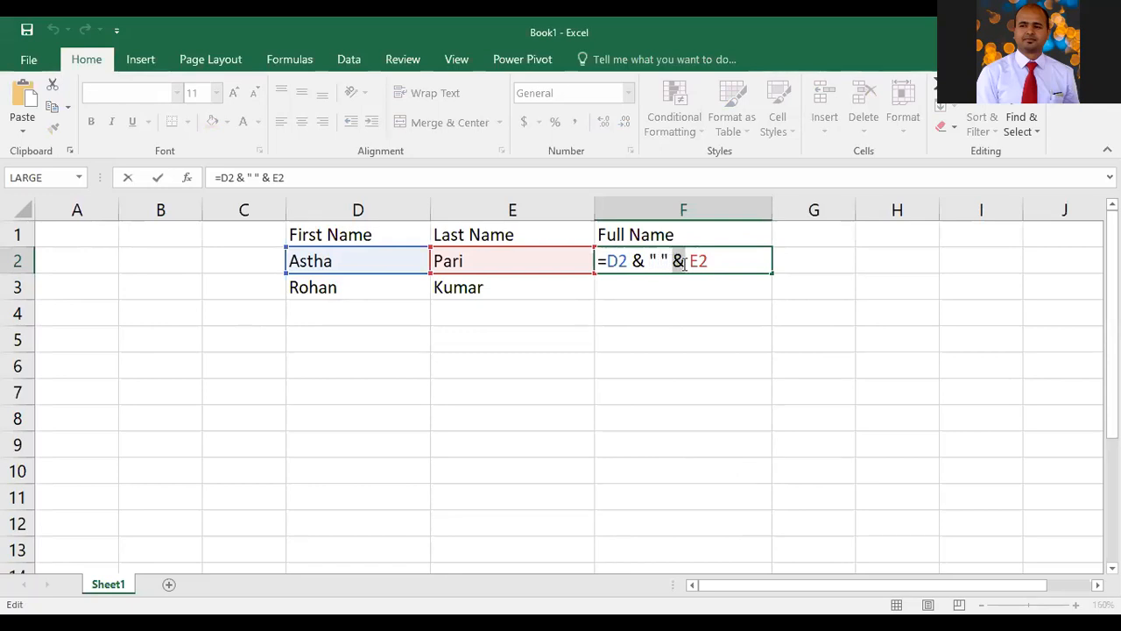
{"action": "double_click", "coordinate": [699, 261]}
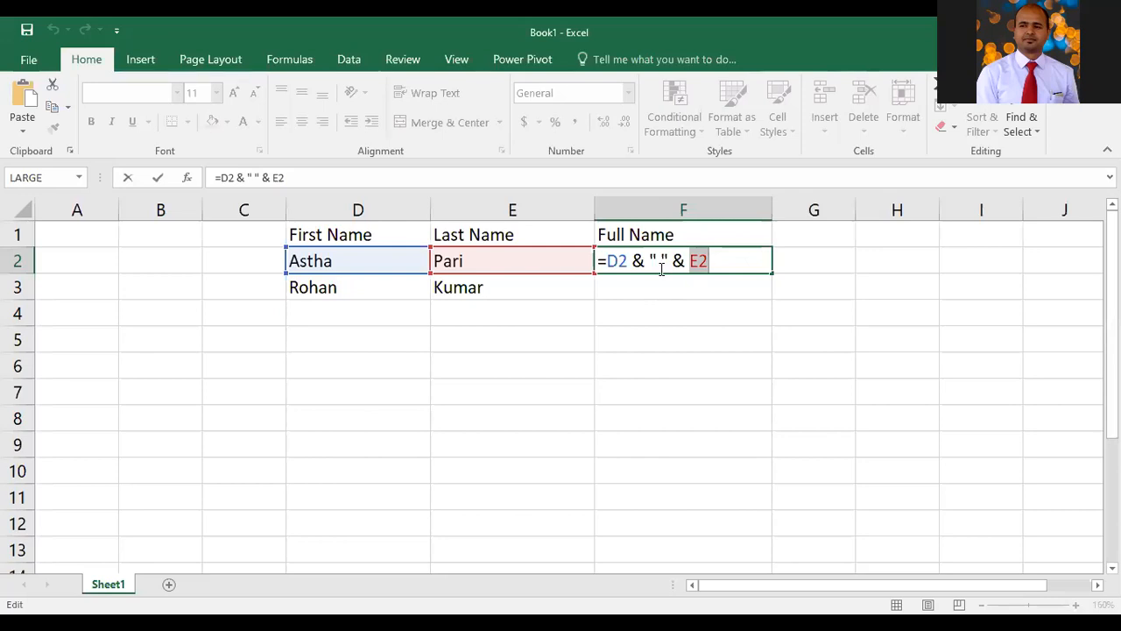
{"action": "key", "text": "Return"}
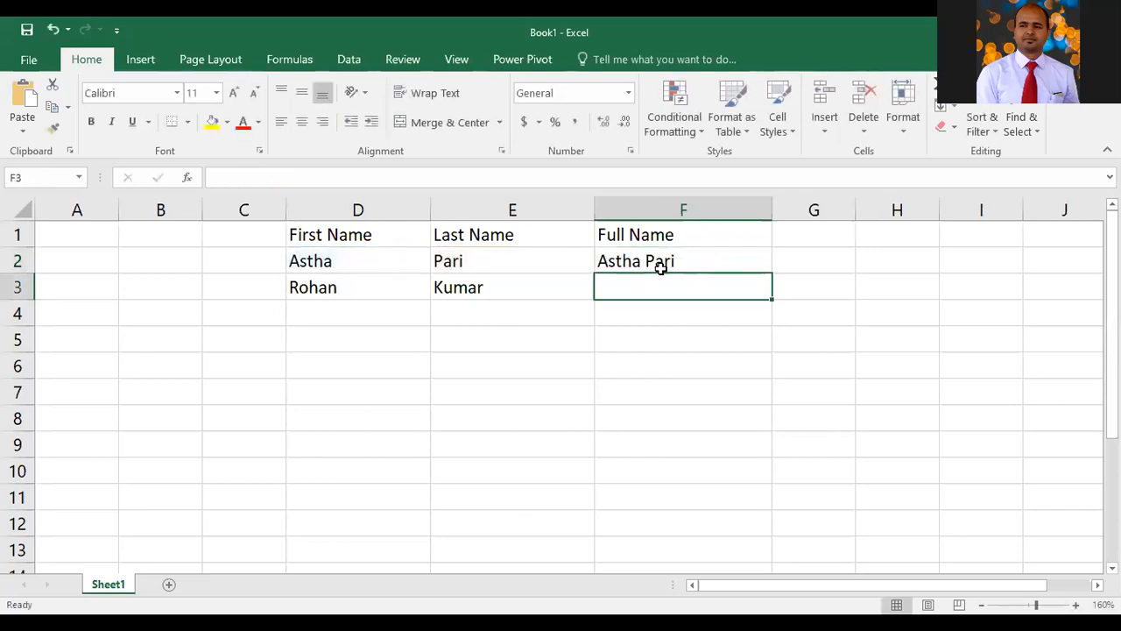
Fill the Full Name formula from F2 down through F7
{"action": "left_click", "coordinate": [660, 266]}
{"action": "left_click_drag", "start_coordinate": [769, 277], "coordinate": [776, 299]}
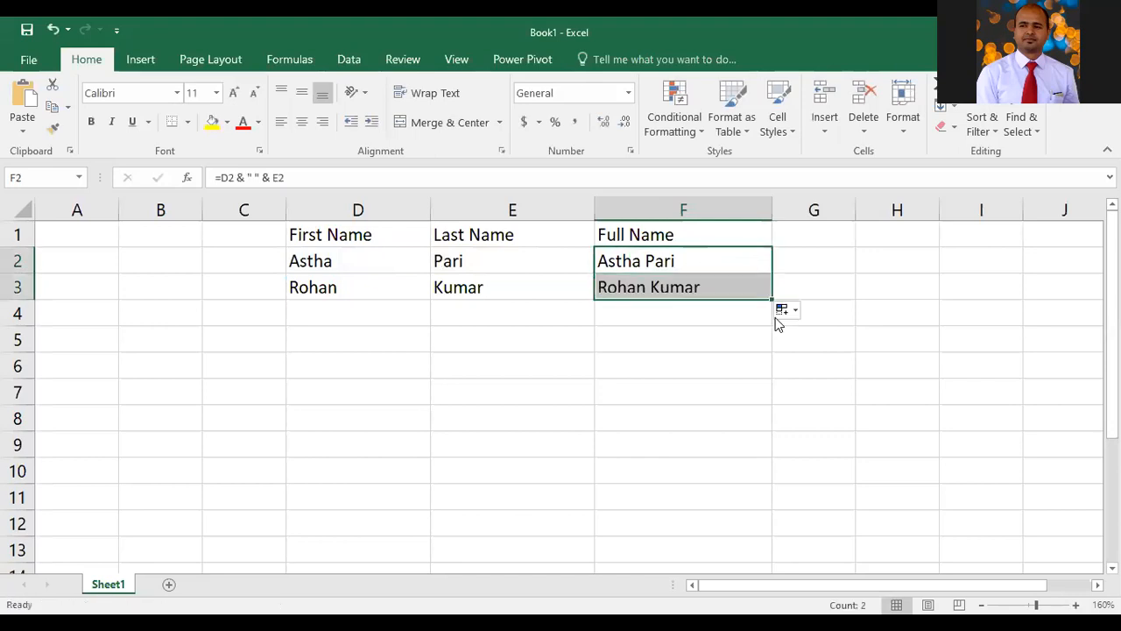
{"action": "left_click", "coordinate": [701, 294]}
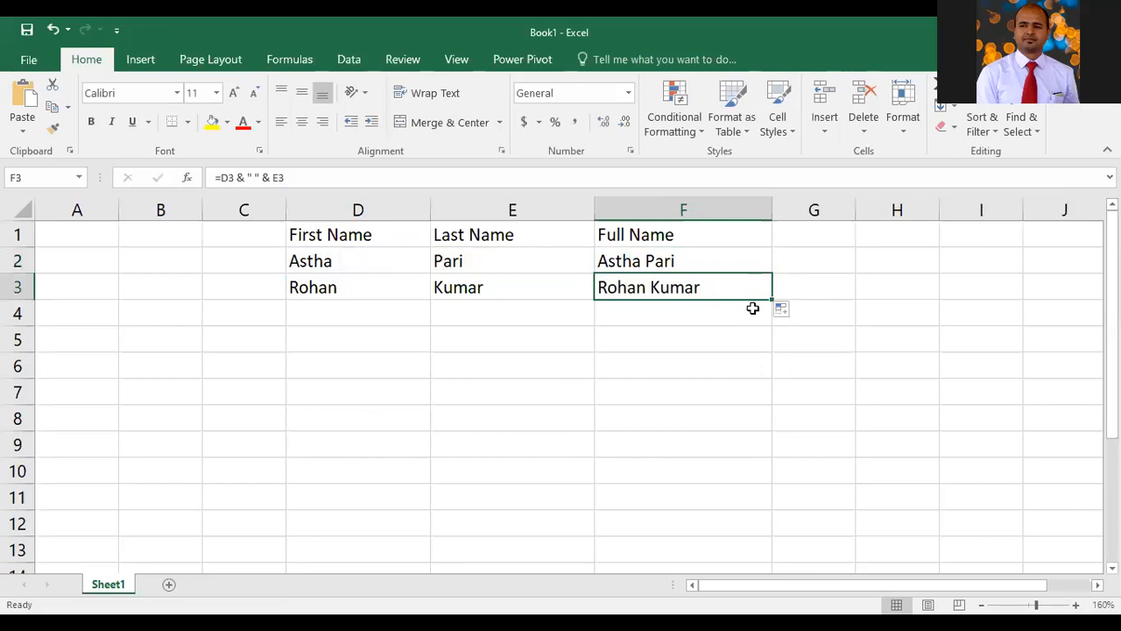
{"action": "left_click_drag", "start_coordinate": [770, 298], "coordinate": [770, 411]}
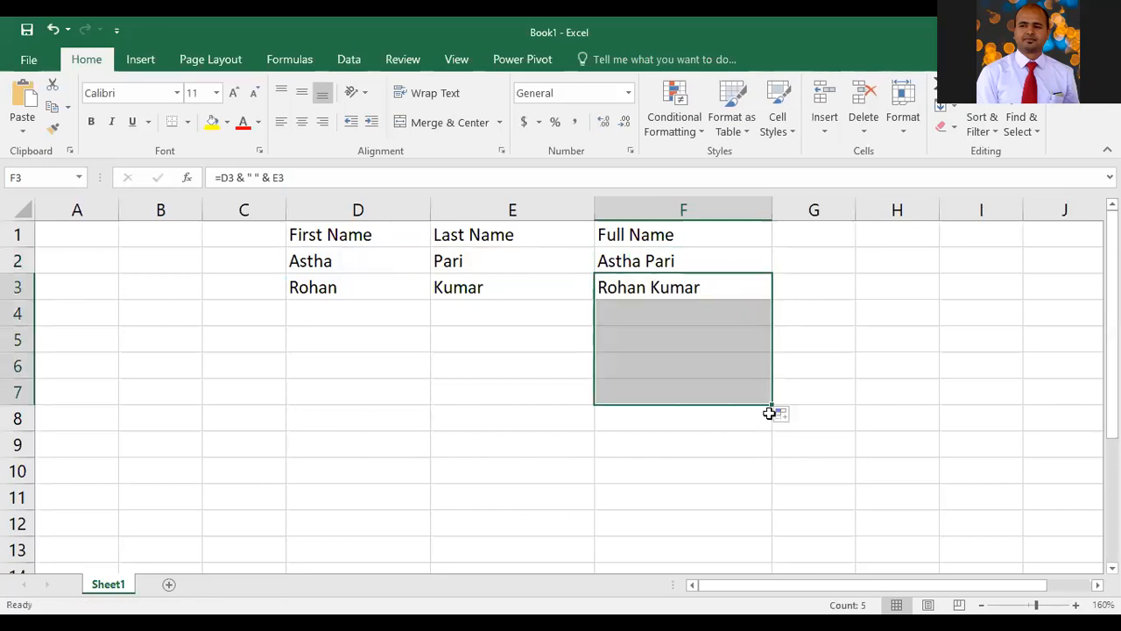
{"action": "left_click", "coordinate": [726, 336]}
{"action": "left_click", "coordinate": [747, 293]}
{"action": "left_click_drag", "start_coordinate": [771, 299], "coordinate": [770, 398]}
Enter a third person's first name in D4 and last name in E4
{"action": "left_click", "coordinate": [372, 314]}
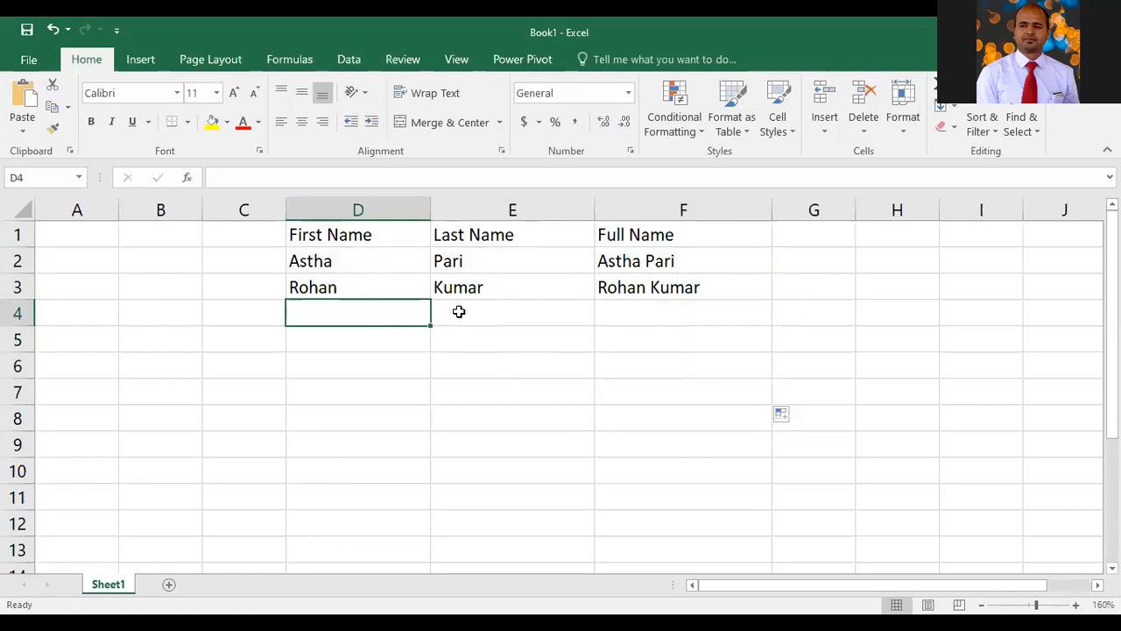
{"action": "type", "text": "Harish"}
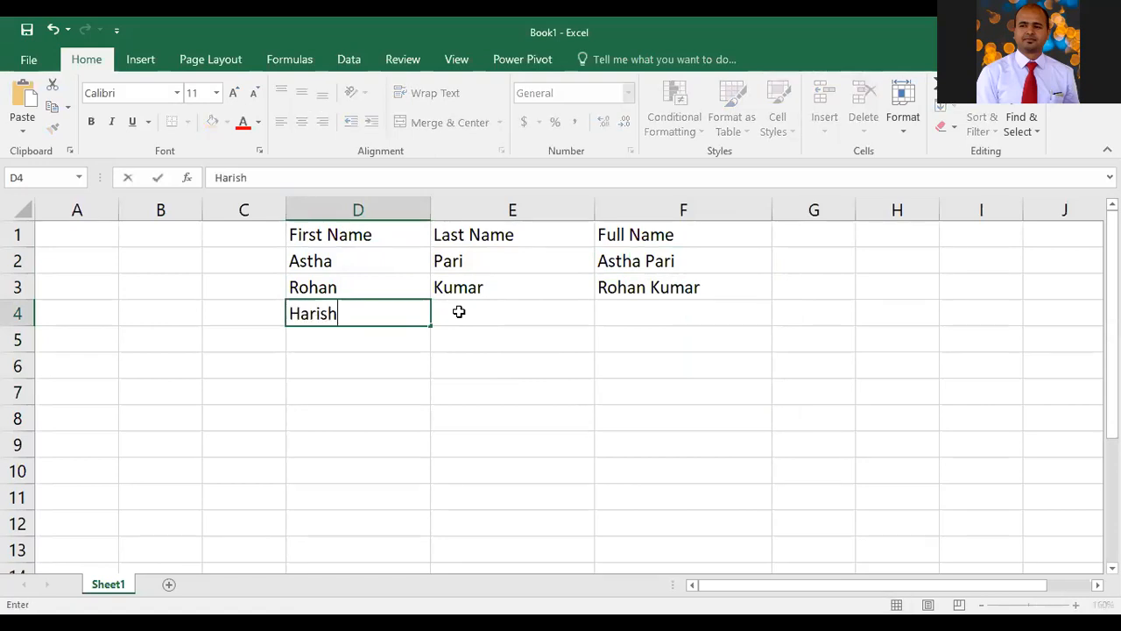
{"action": "left_click", "coordinate": [458, 312]}
{"action": "type", "text": "Kumar"}
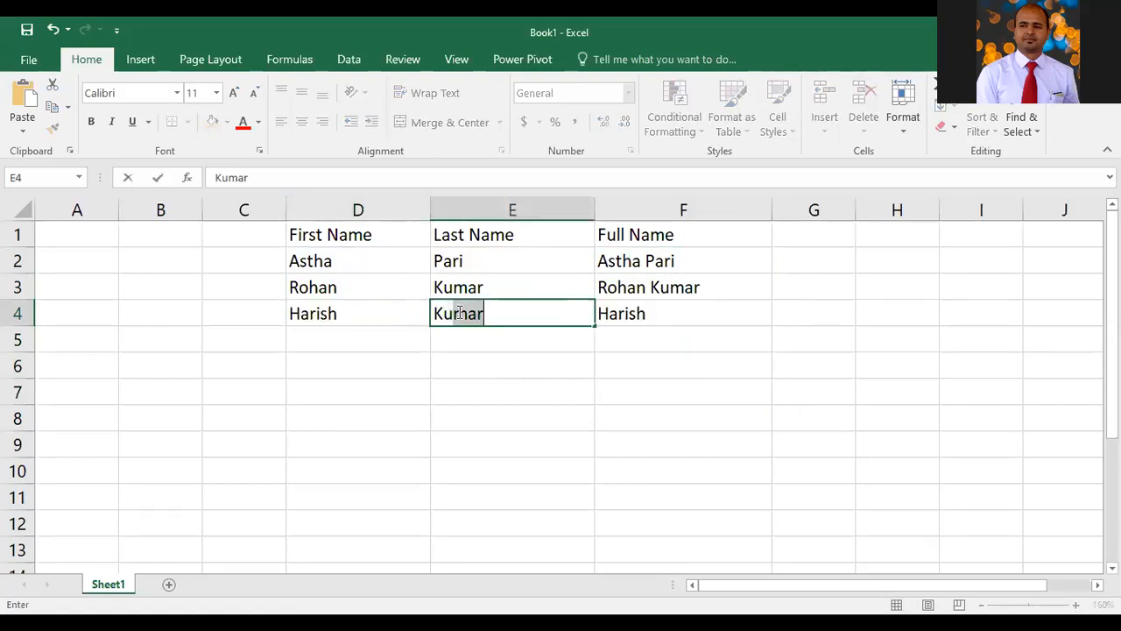
{"action": "key", "text": "Return"}
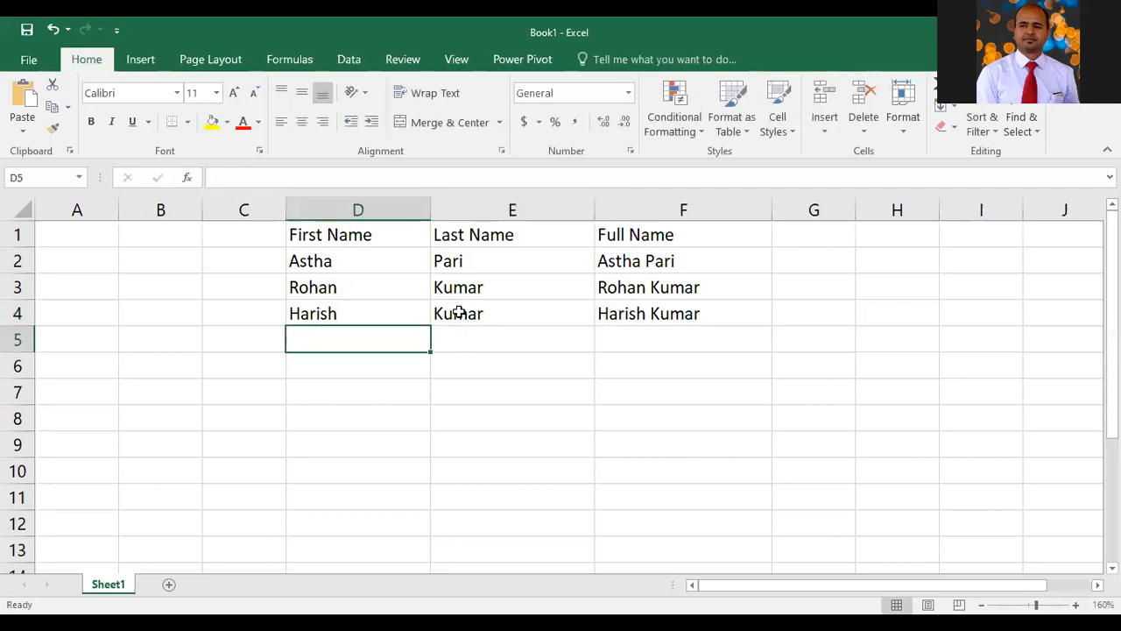
Enter a fourth person's first name in D5 and last name in E5
{"action": "type", "text": "Lalit"}
{"action": "key", "text": "Tab"}
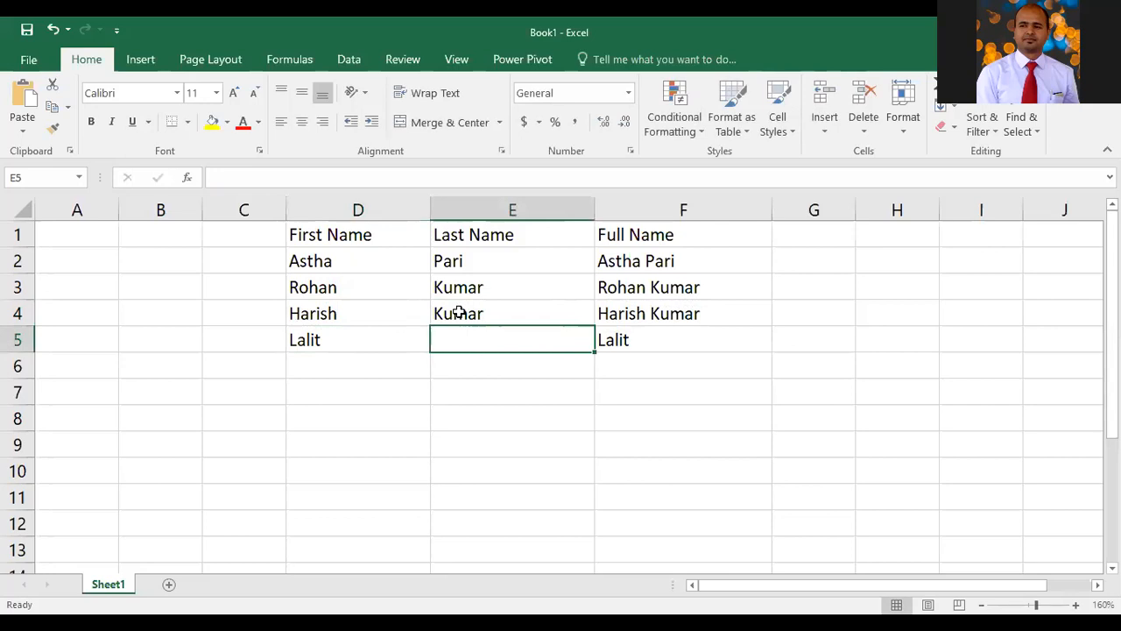
{"action": "type", "text": "Singh"}
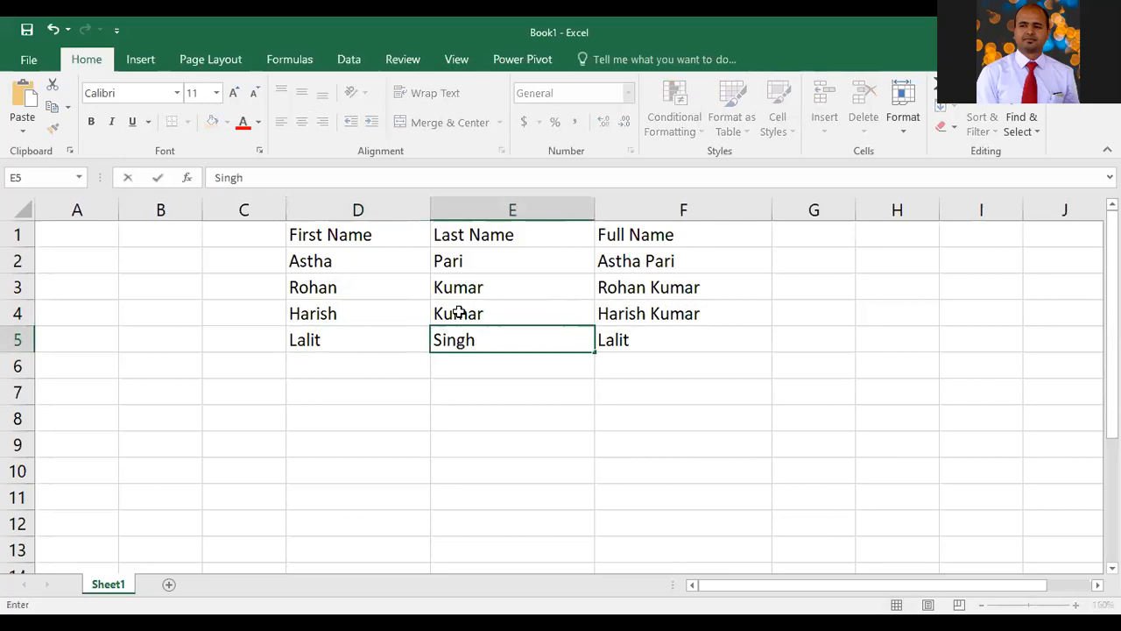
{"action": "key", "text": "Return"}
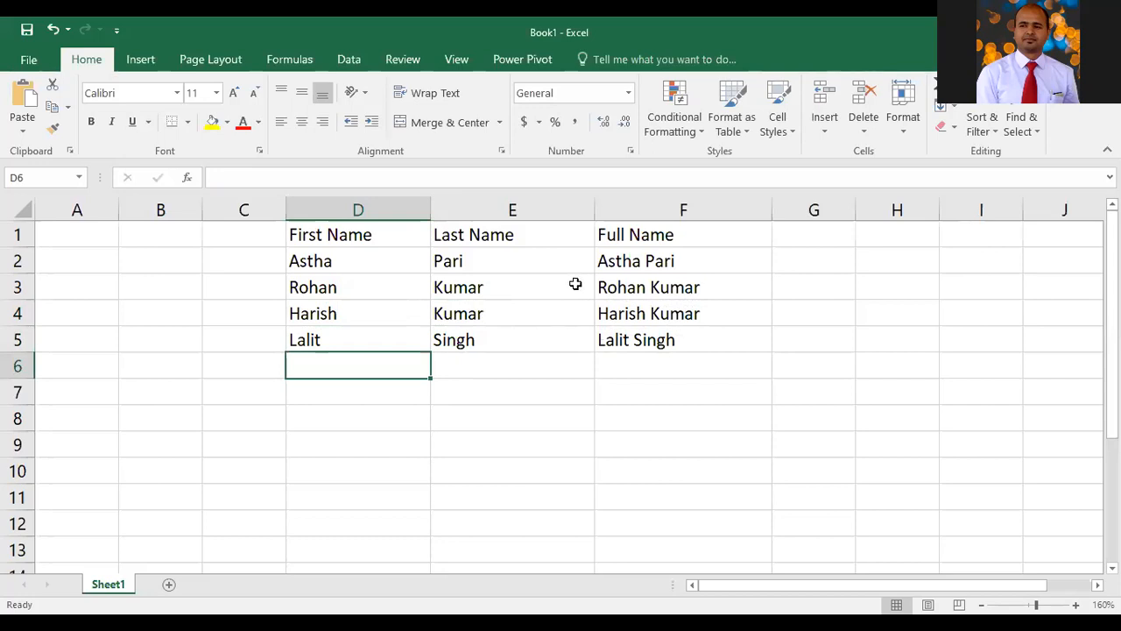
Enter the words This, is and class in C7, D7 and E7
{"action": "left_click", "coordinate": [258, 385]}
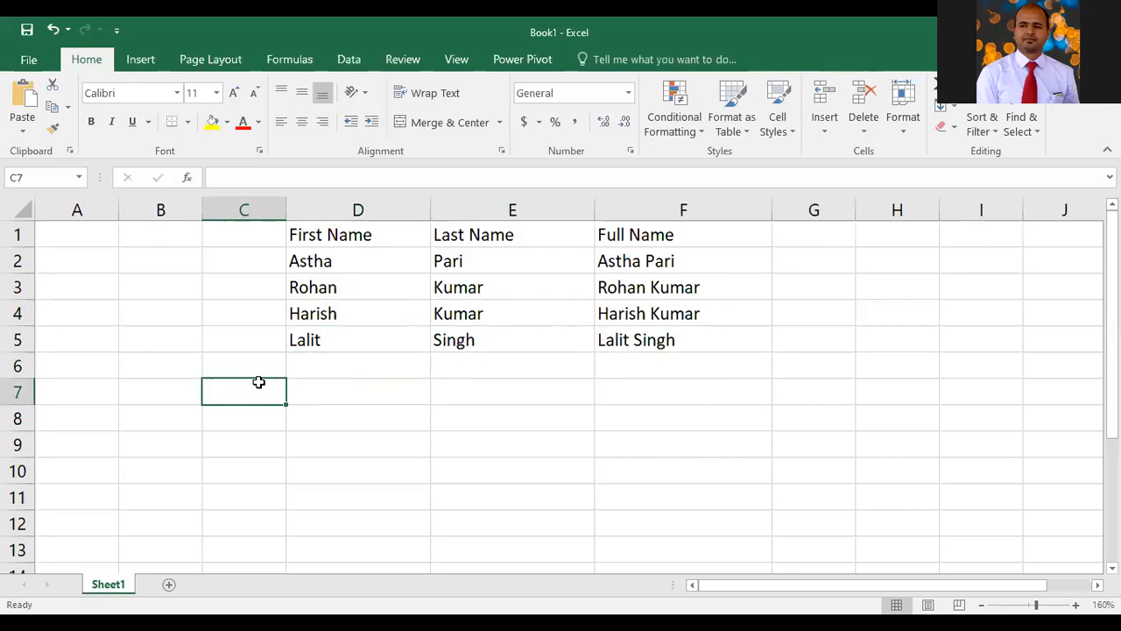
{"action": "type", "text": "This"}
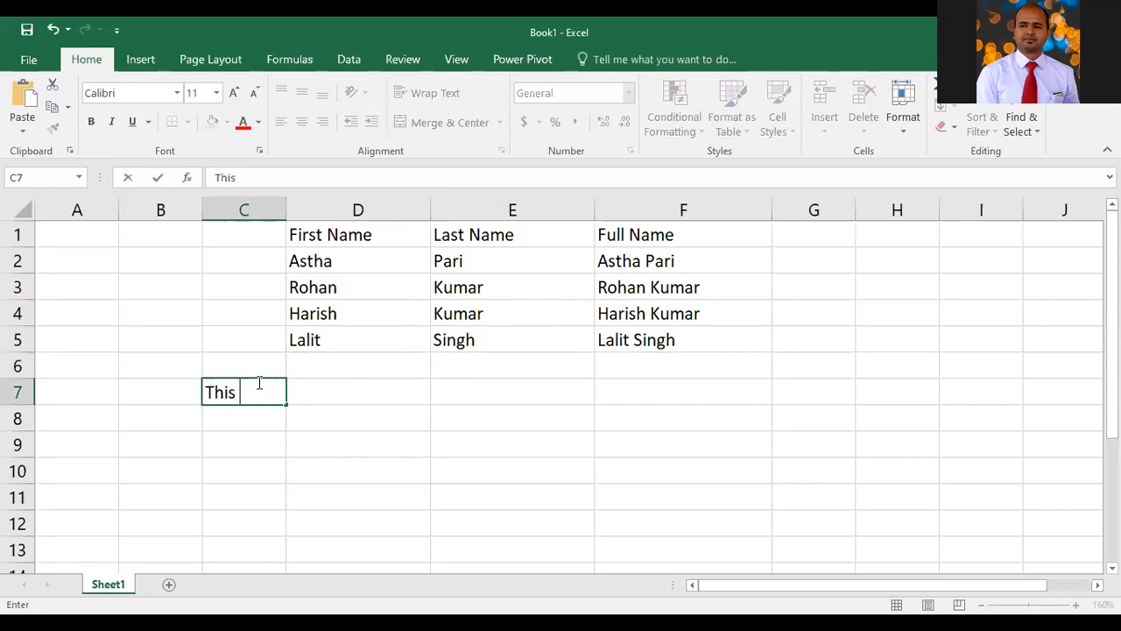
{"action": "key", "text": "Tab"}
{"action": "type", "text": "is"}
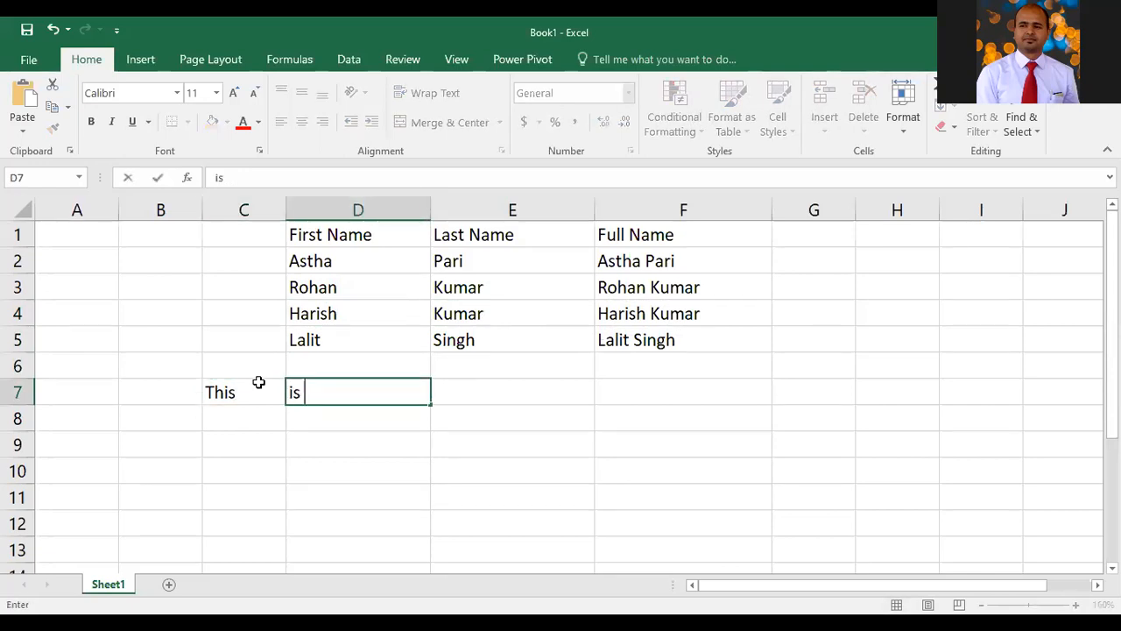
{"action": "key", "text": "Tab"}
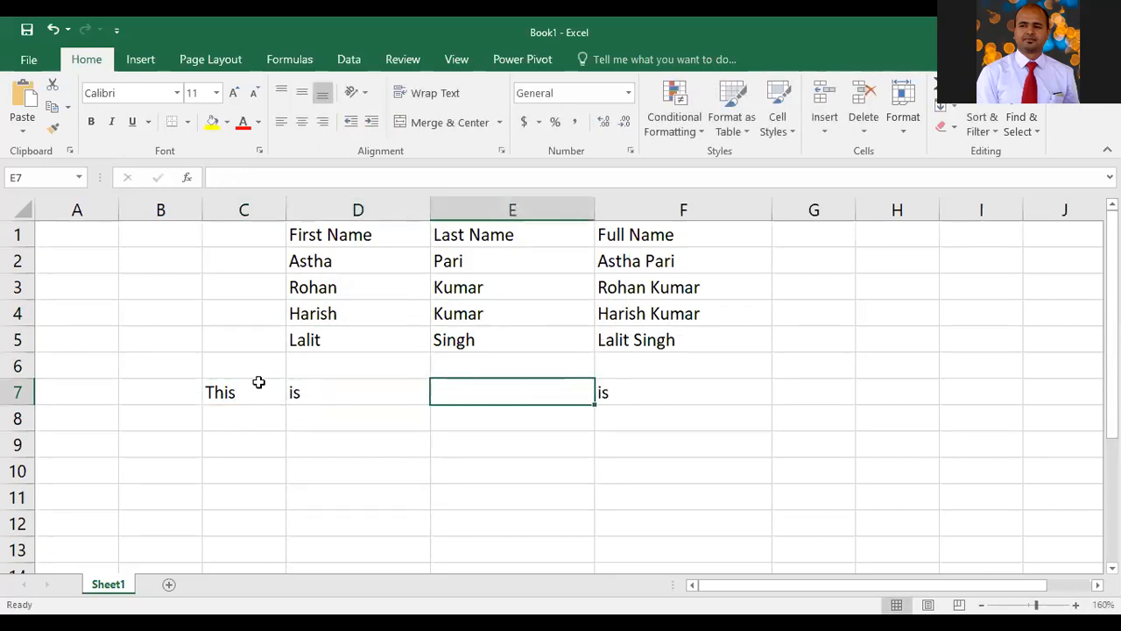
{"action": "type", "text": "class"}
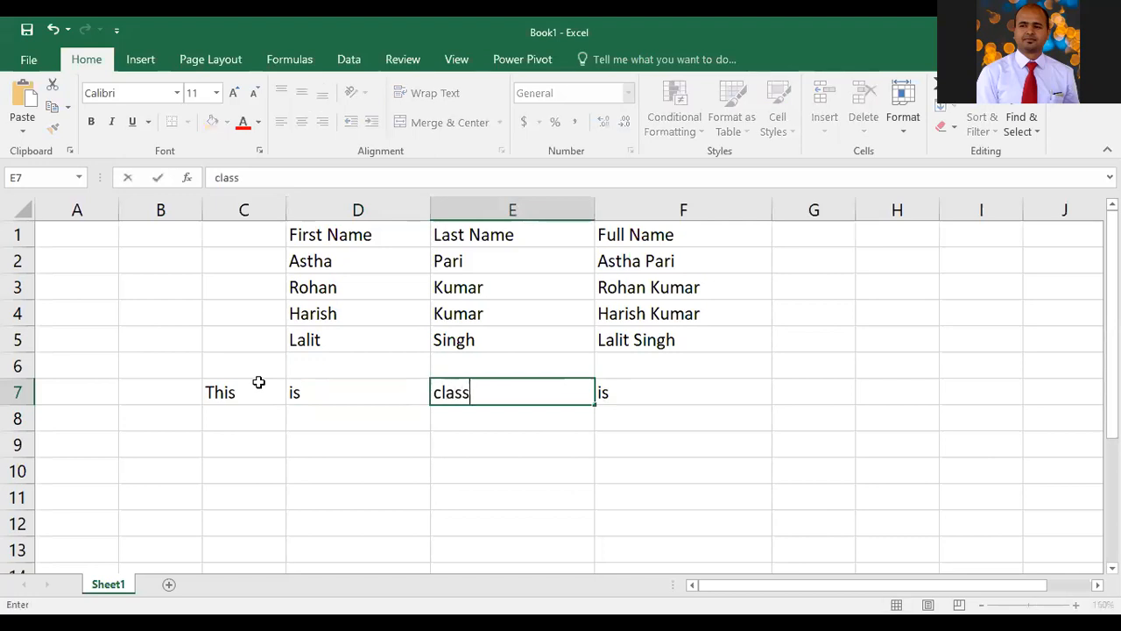
{"action": "key", "text": "Tab"}
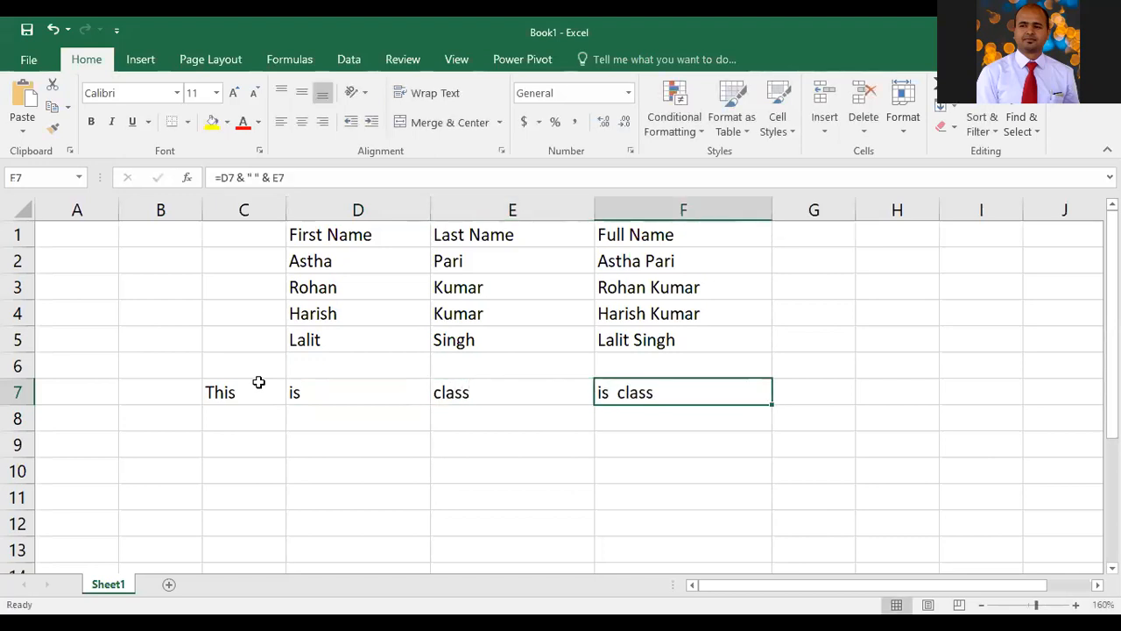
Enter 7 A in F7 and delete the cell's contents
{"action": "type", "text": "7 a"}
{"action": "key", "text": "BackSpace"}
{"action": "type", "text": "A"}
{"action": "key", "text": "Return"}
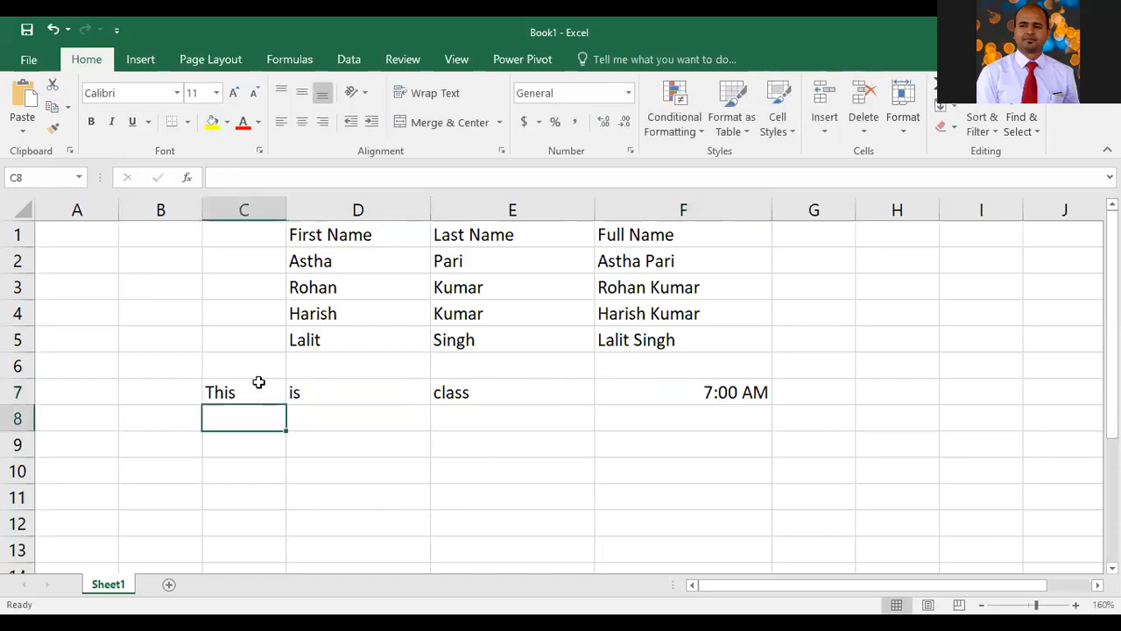
{"action": "left_click", "coordinate": [663, 391]}
{"action": "key", "text": "Delete"}
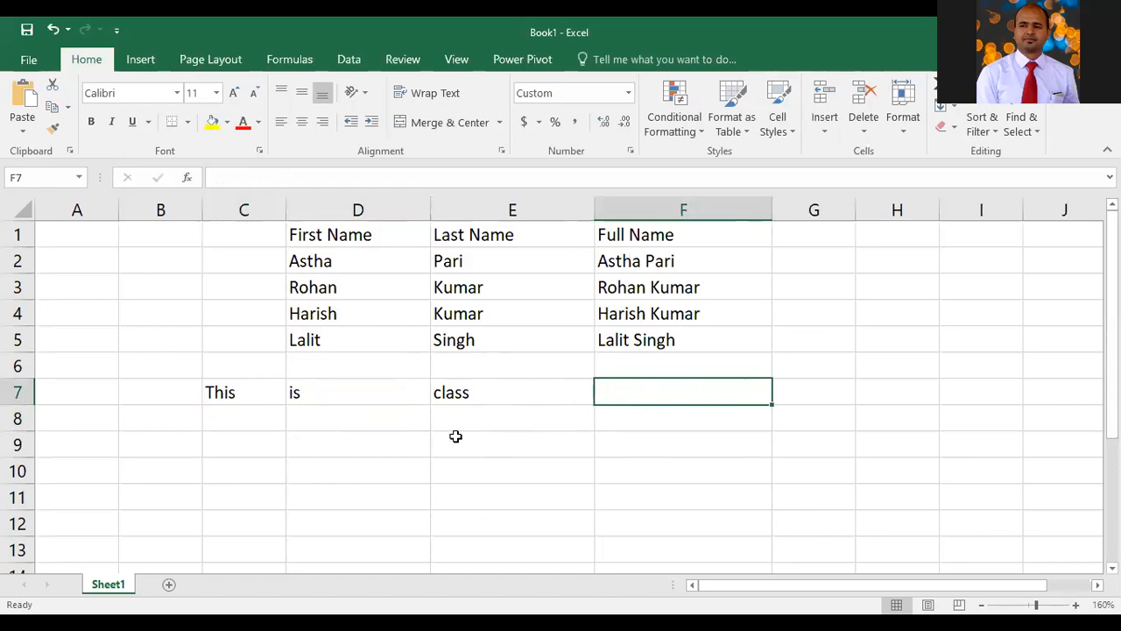
Move the three words from C7:E7 to A7:C7
{"action": "left_click_drag", "start_coordinate": [213, 400], "coordinate": [438, 385]}
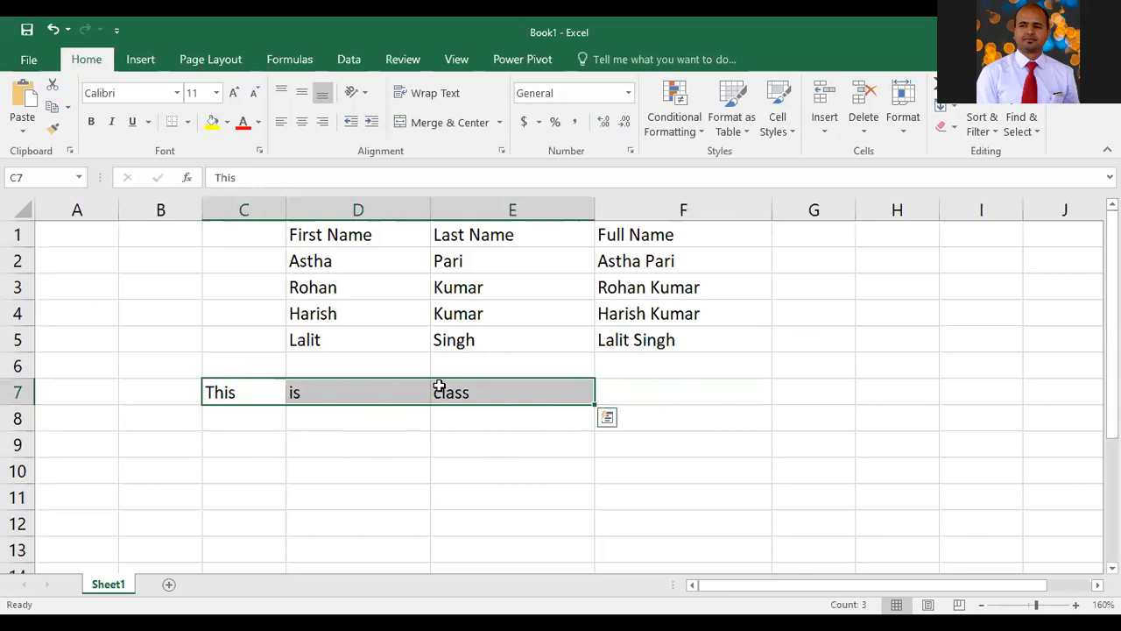
{"action": "key", "text": "ctrl+c"}
{"action": "left_click", "coordinate": [91, 389]}
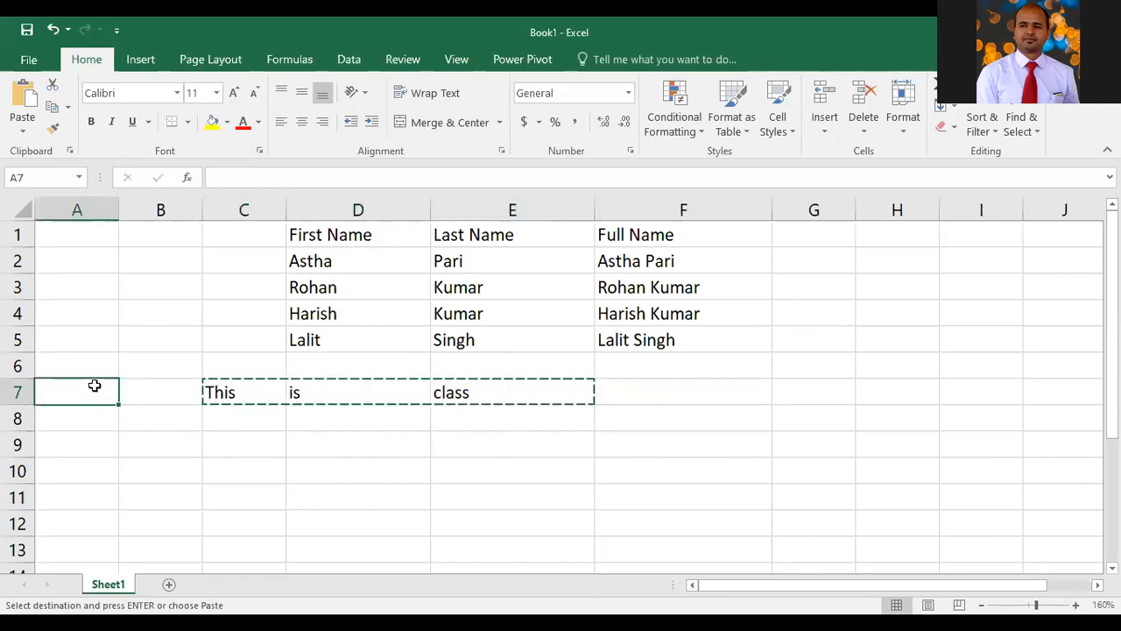
{"action": "key", "text": "ctrl+v"}
Enter 7 A in D7
{"action": "left_click", "coordinate": [386, 384]}
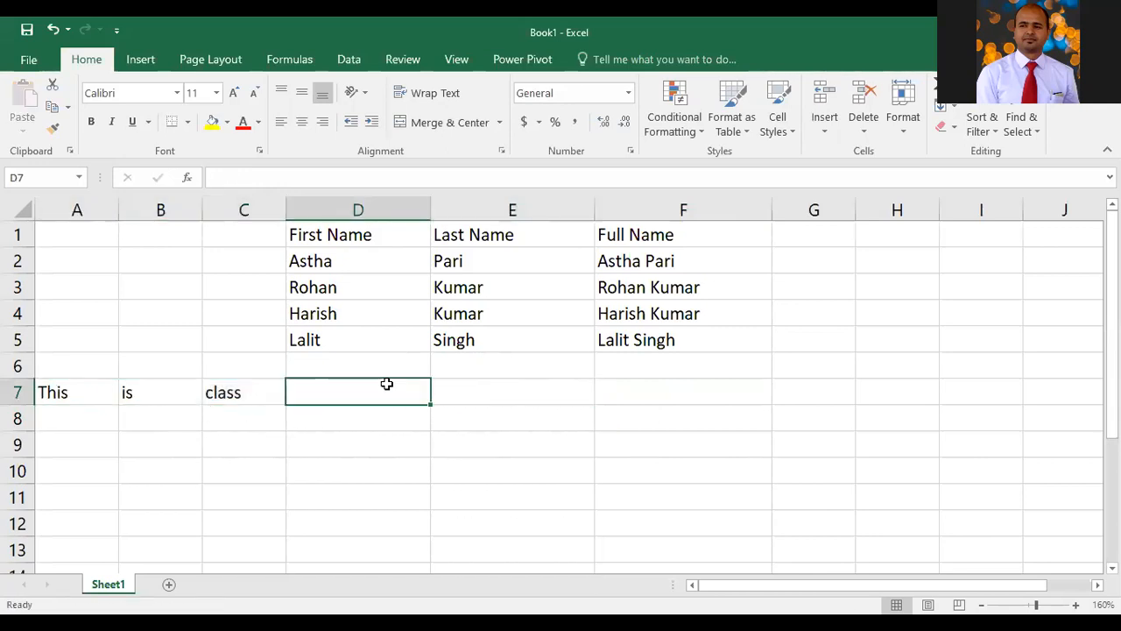
{"action": "type", "text": "7 a"}
{"action": "key", "text": "BackSpace"}
{"action": "type", "text": "A"}
{"action": "key", "text": "Tab"}
{"action": "key", "text": "Tab"}
{"action": "key", "text": "Tab"}
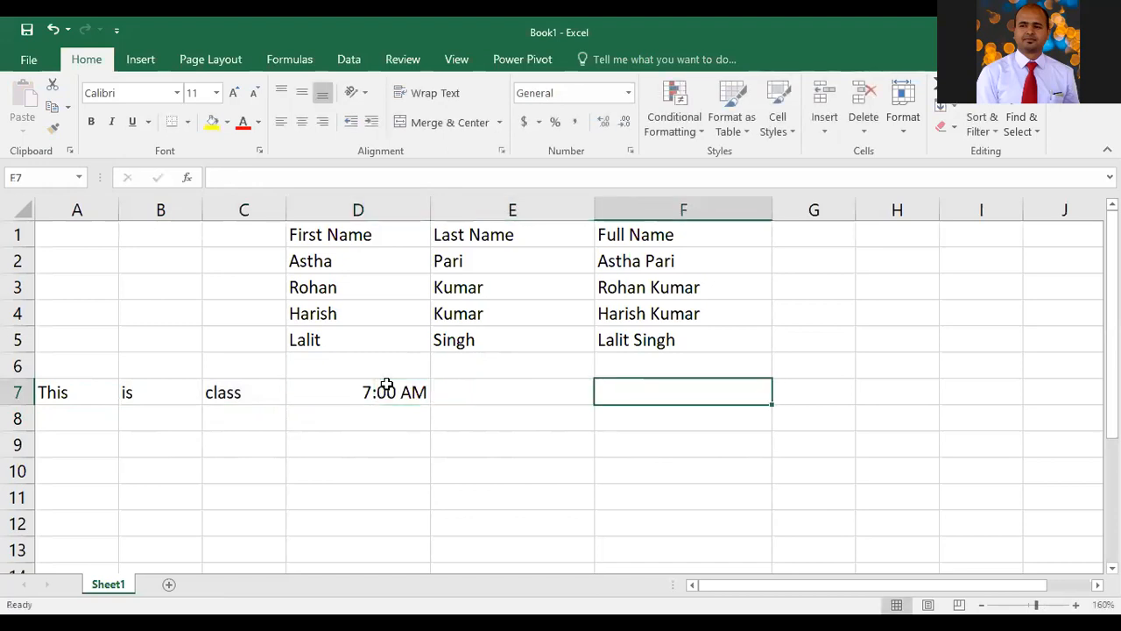
Clear D7 and enter 7A in it
{"action": "key", "text": "Left"}
{"action": "key", "text": "Left"}
{"action": "key", "text": "Left"}
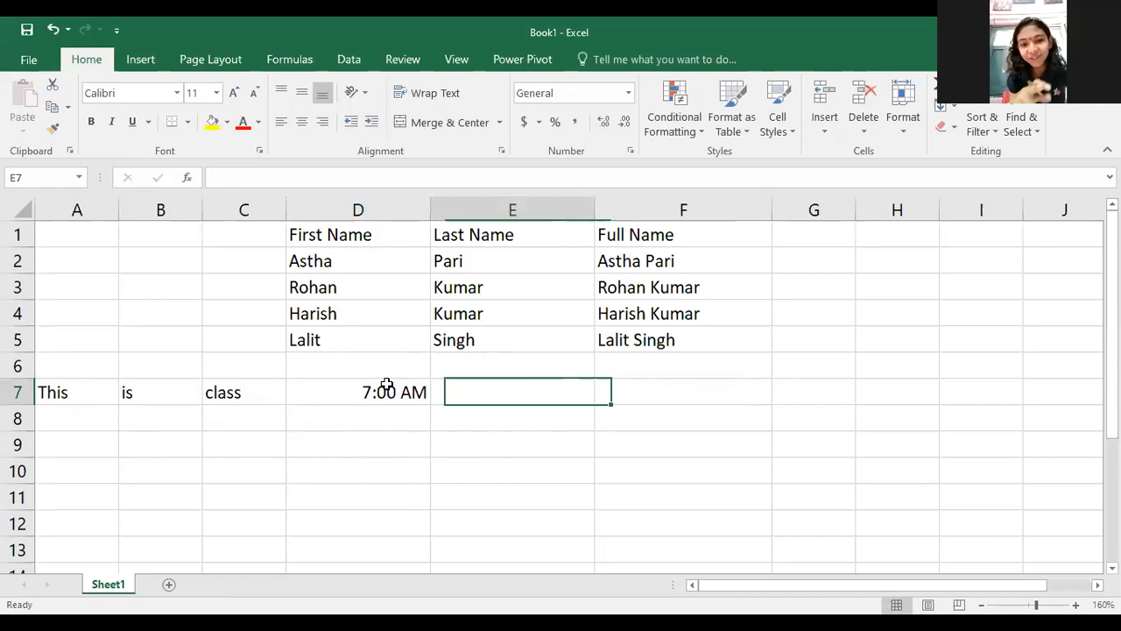
{"action": "key", "text": "Delete"}
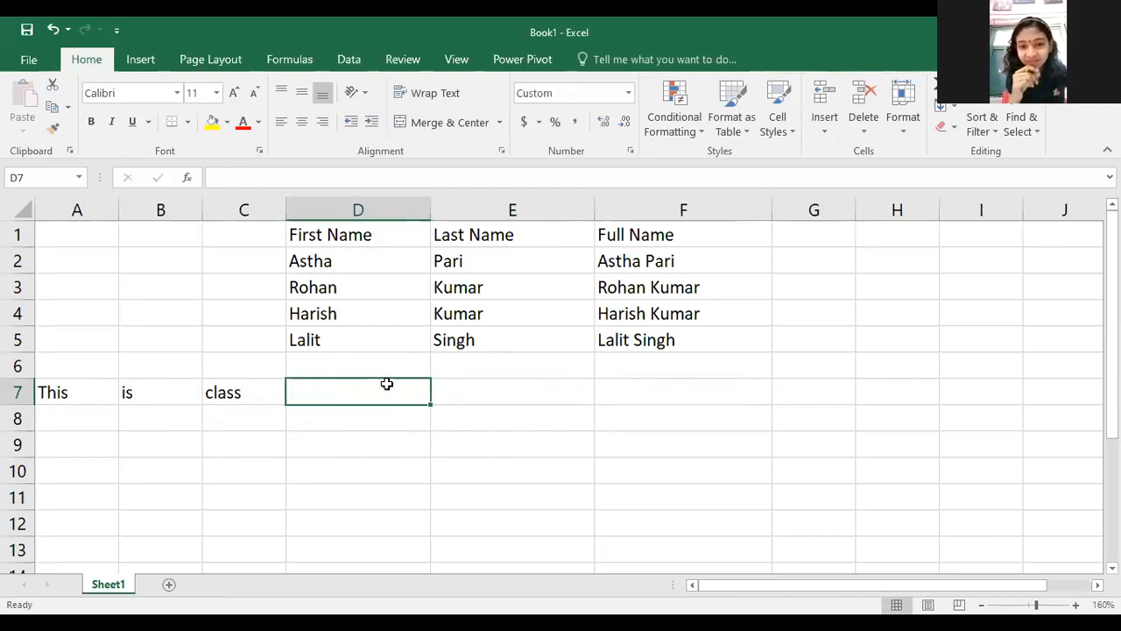
{"action": "type", "text": "7A"}
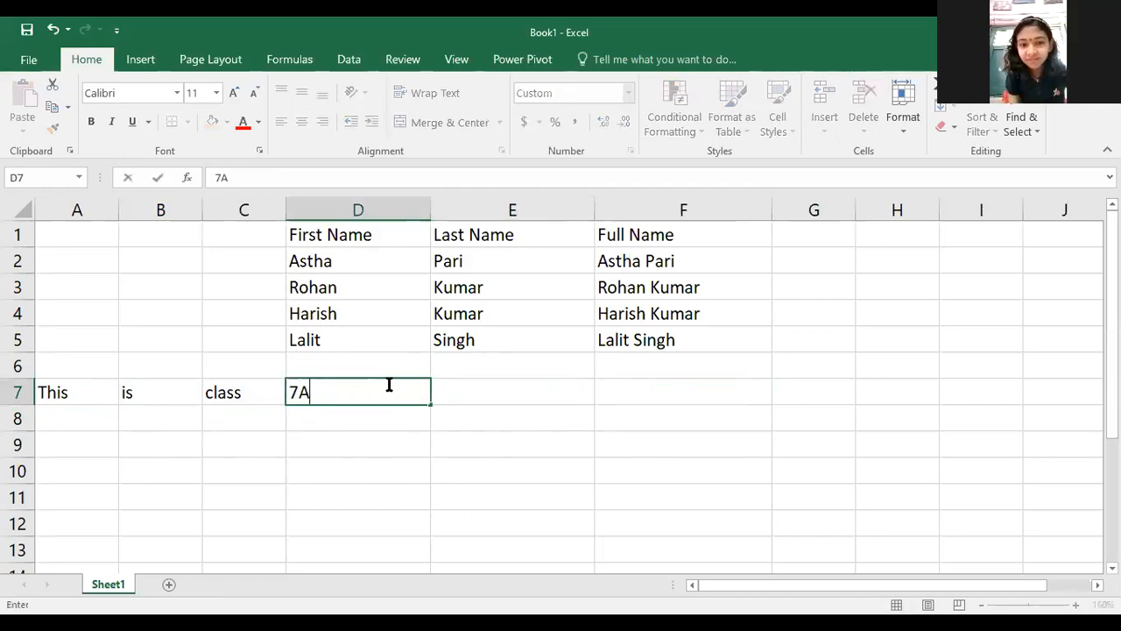
{"action": "key", "text": "Return"}
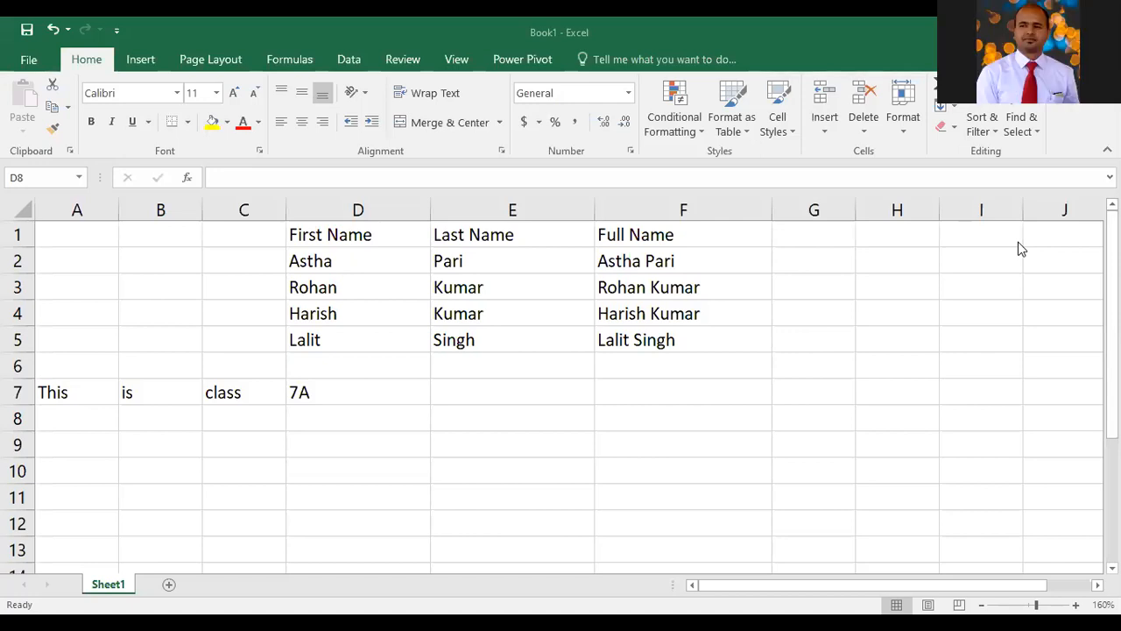
Enter the formula =a7&b7&c7&d7 in E7 to join the four cells into one sentence
{"action": "left_click", "coordinate": [70, 398]}
{"action": "left_click", "coordinate": [478, 395]}
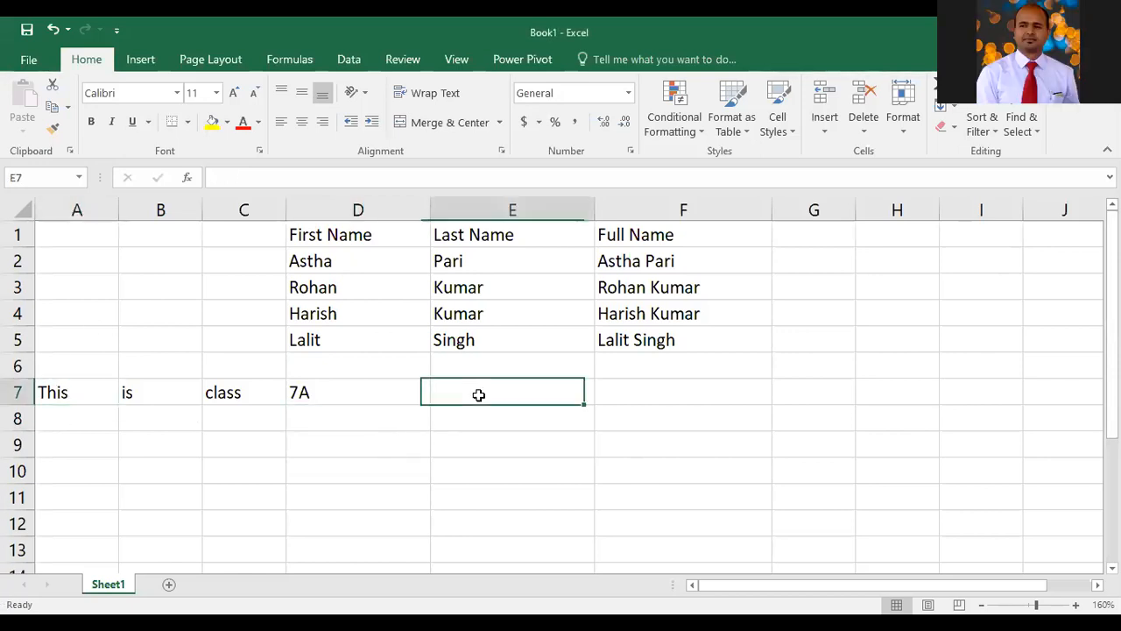
{"action": "type", "text": "="}
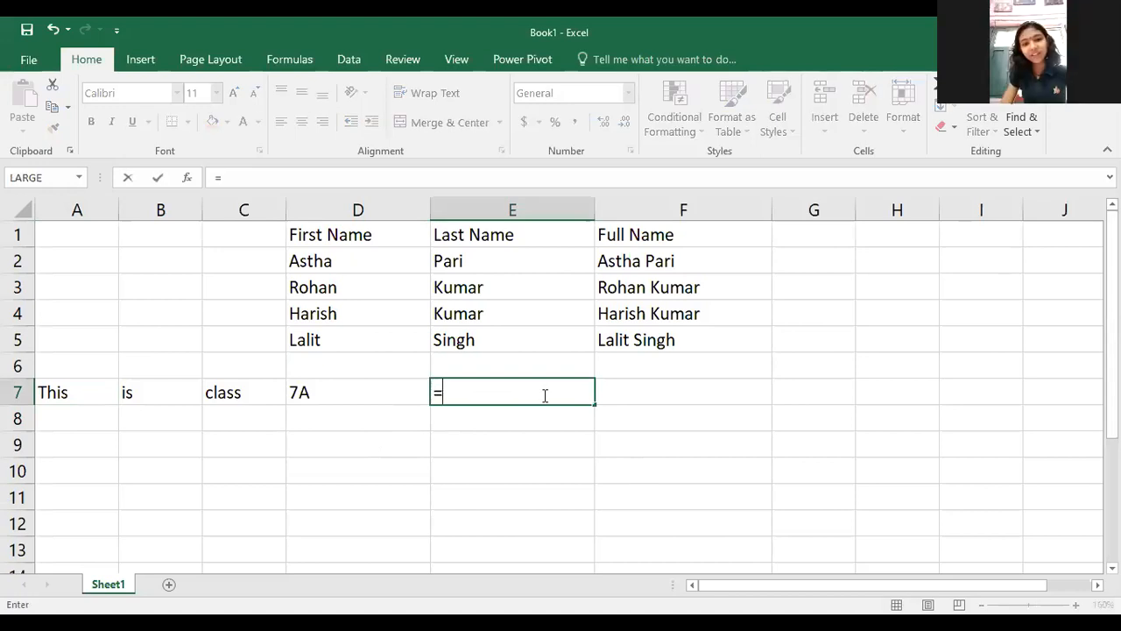
{"action": "type", "text": "a"}
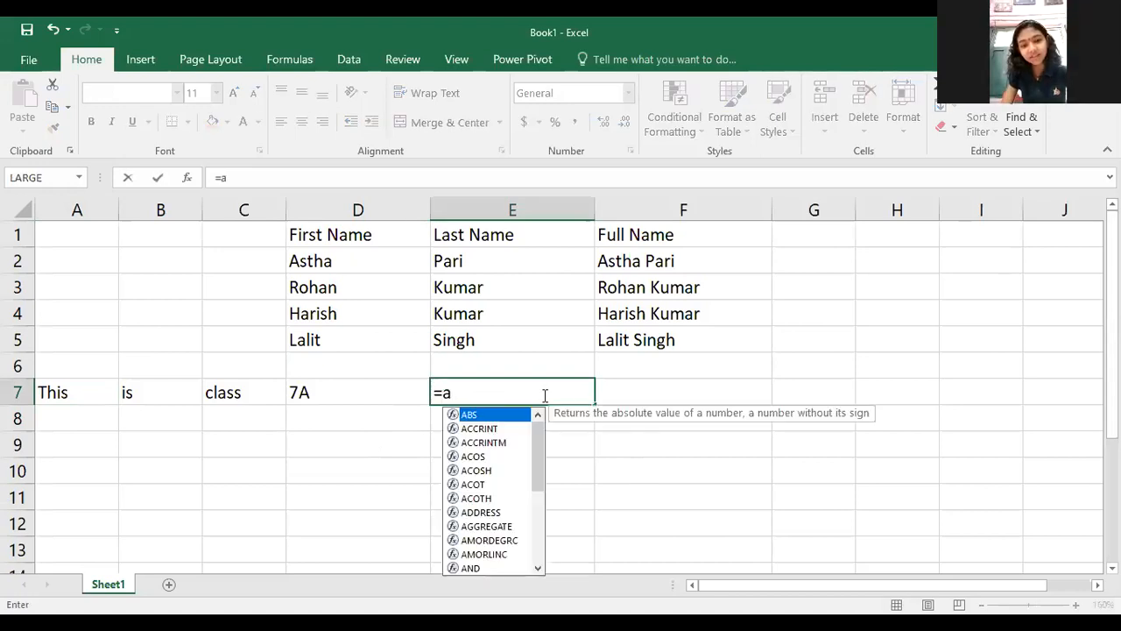
{"action": "type", "text": "7"}
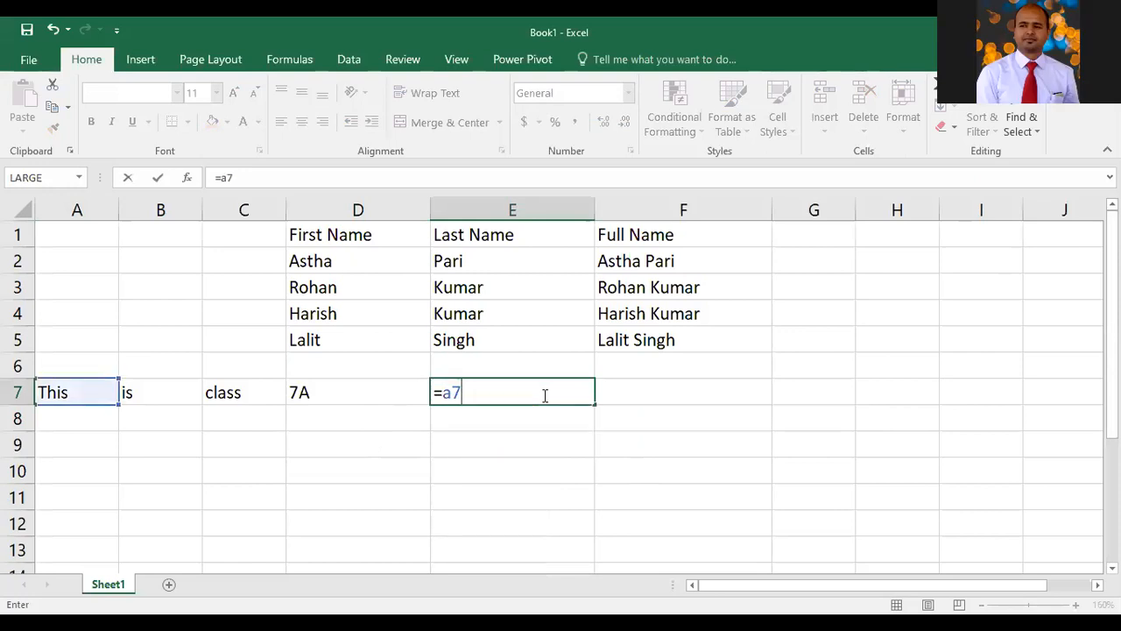
{"action": "type", "text": "&"}
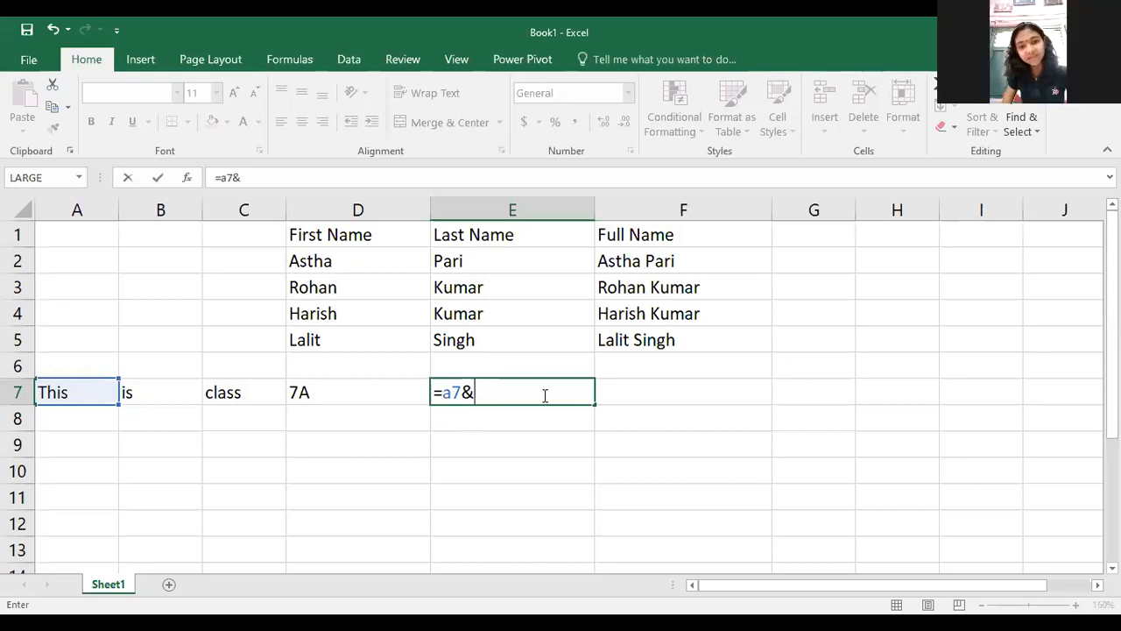
{"action": "type", "text": "b7"}
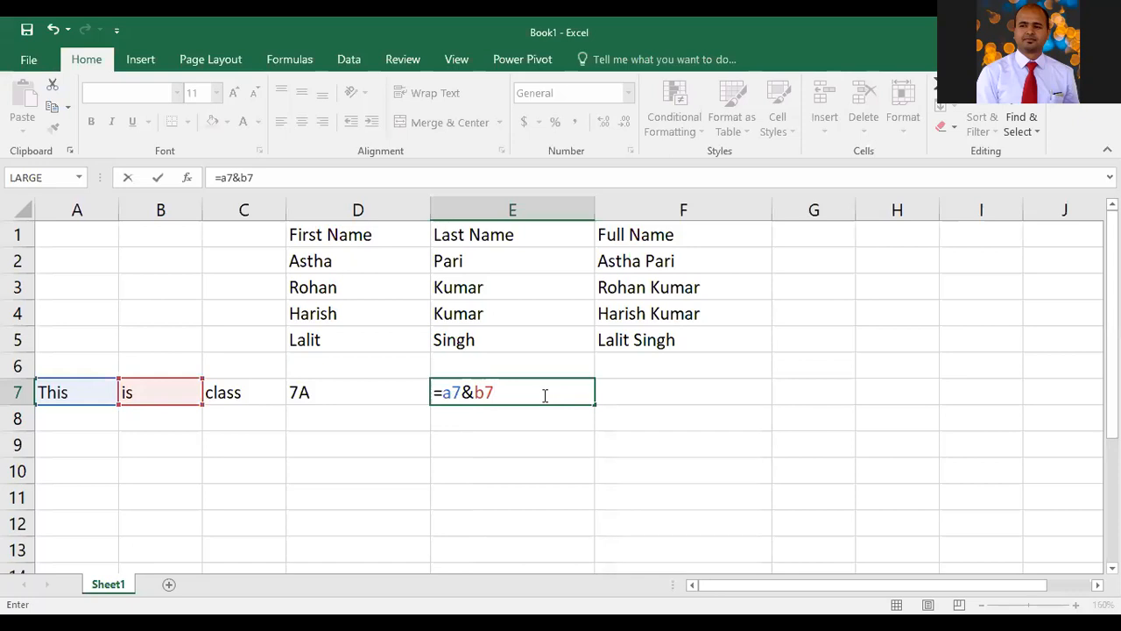
{"action": "type", "text": "&c7"}
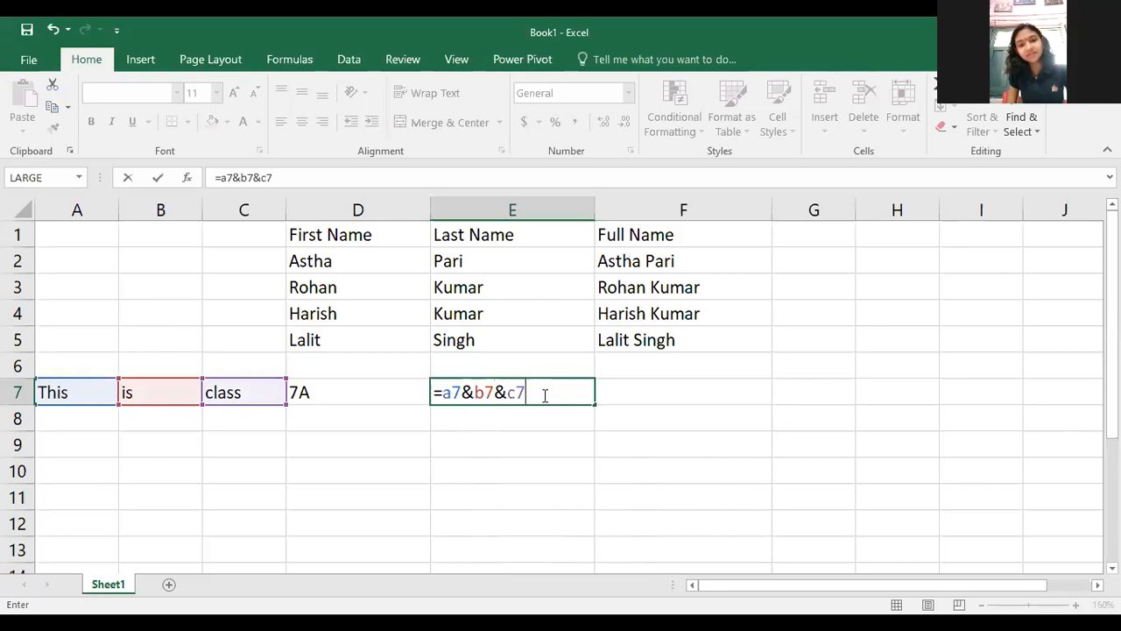
{"action": "type", "text": "&"}
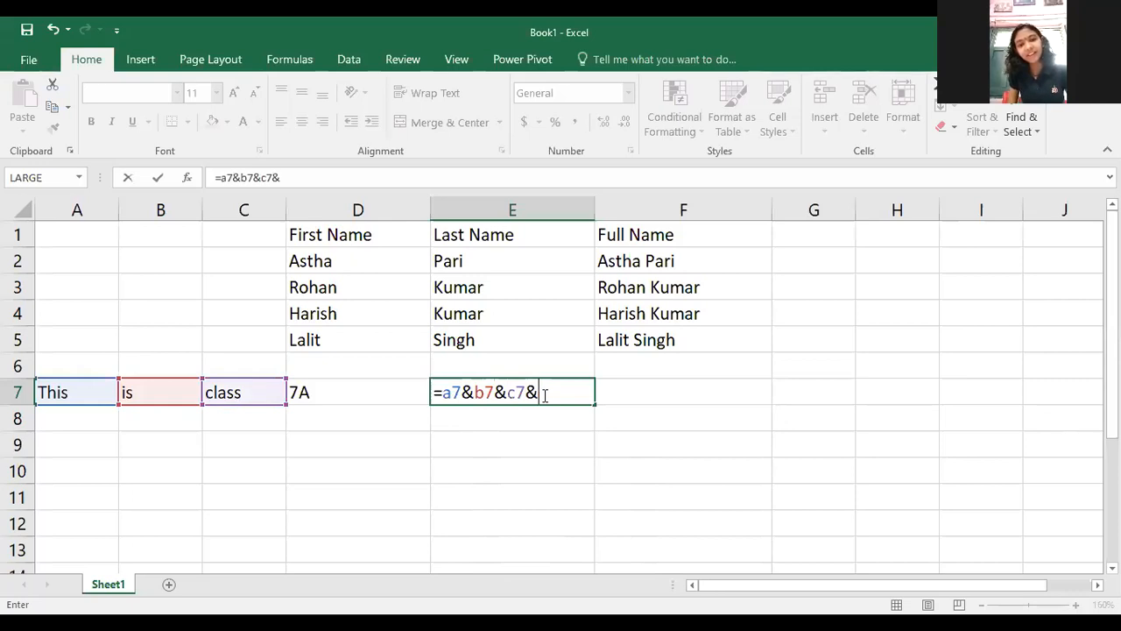
{"action": "type", "text": "d7"}
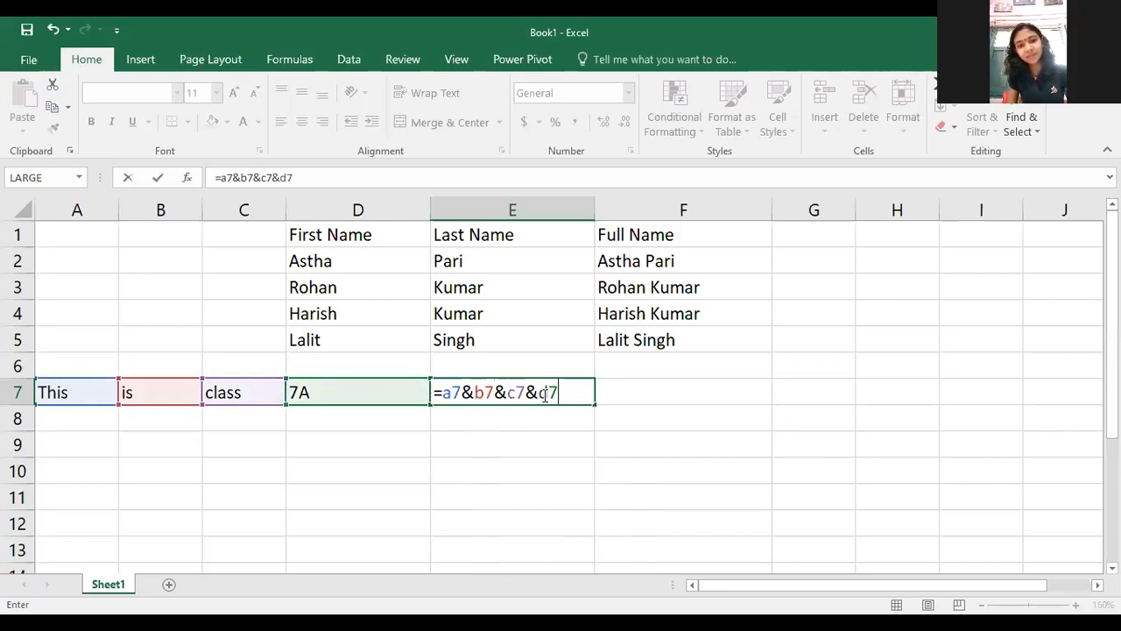
{"action": "key", "text": "Return"}
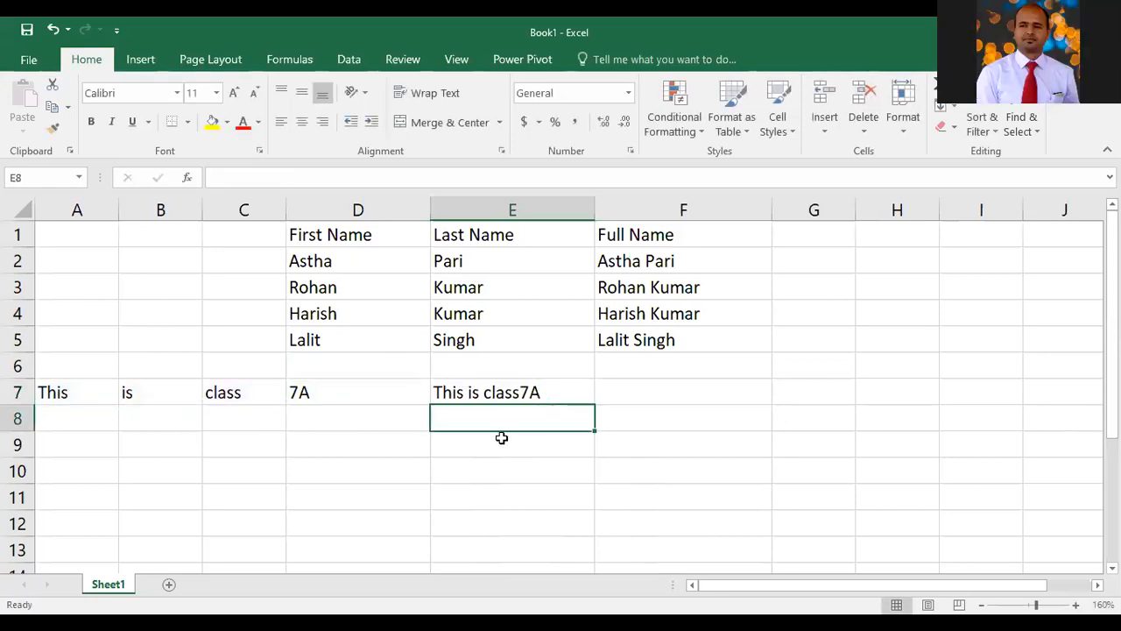
{"action": "left_click_drag", "start_coordinate": [86, 390], "coordinate": [531, 393]}
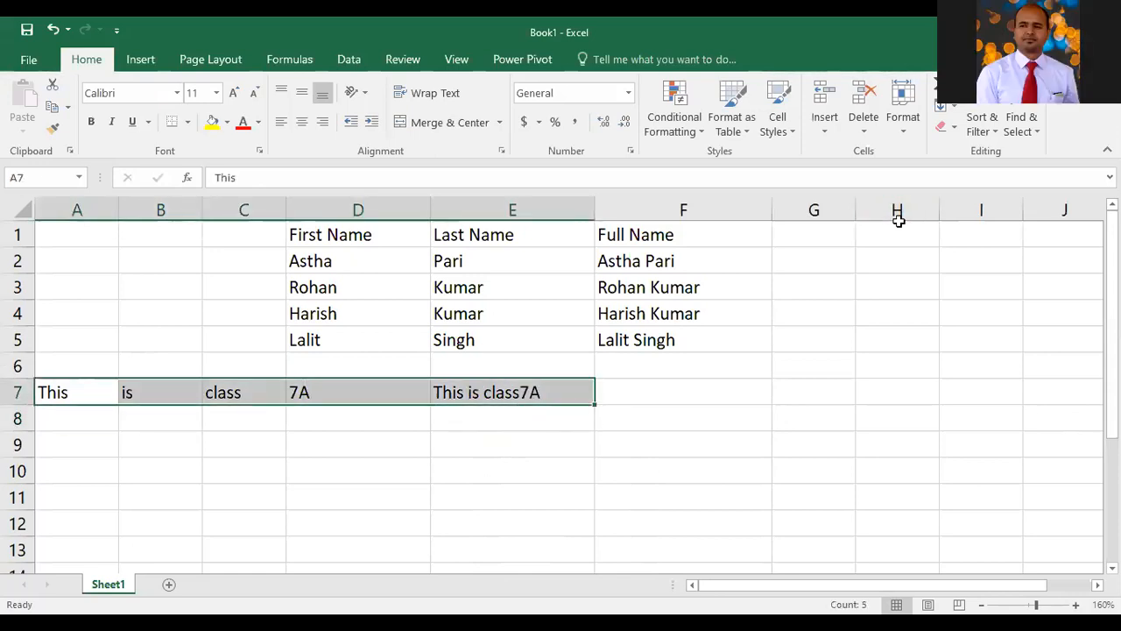
{"action": "key", "text": "ctrl+n"}
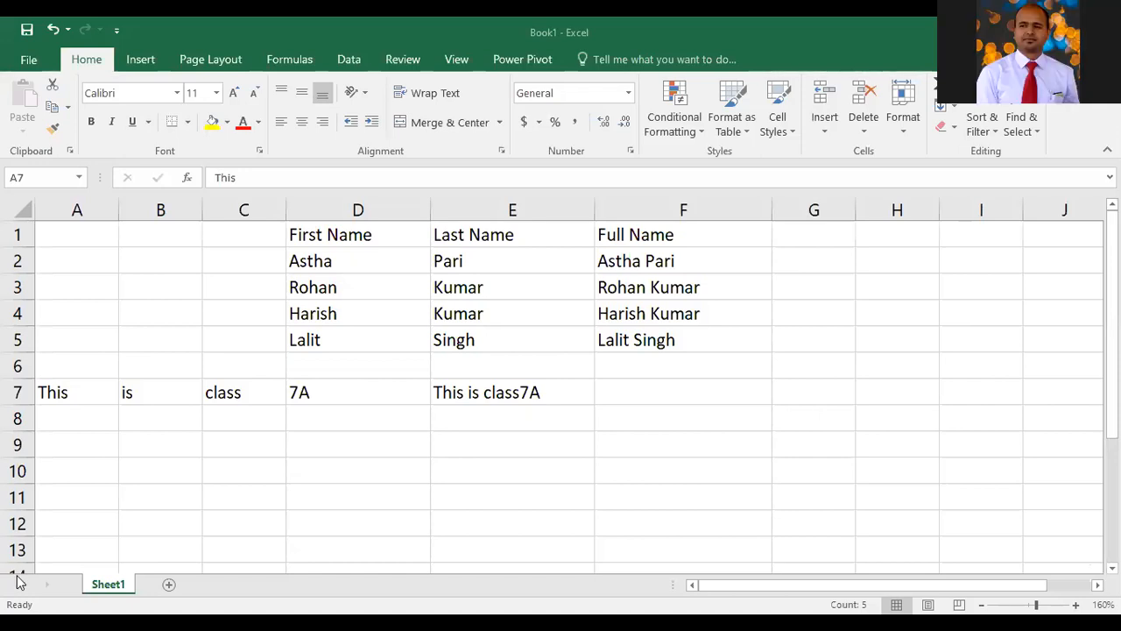
{"action": "key", "text": "ctrl+shift+Right"}
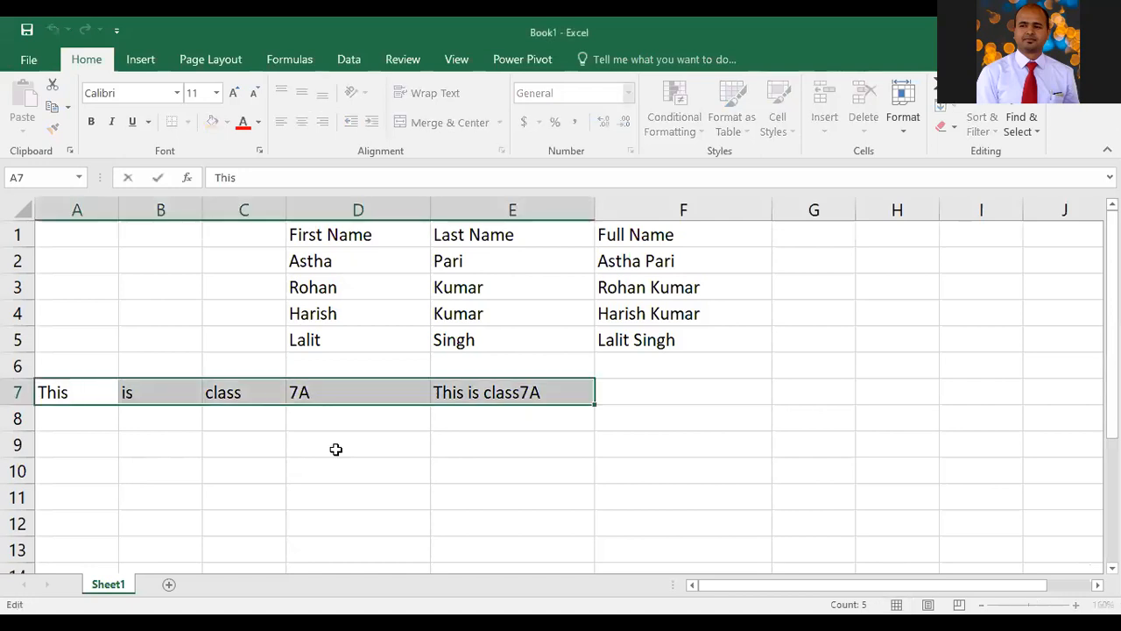
Enter the exponent formula =2^3 in D9
{"action": "left_click", "coordinate": [339, 447]}
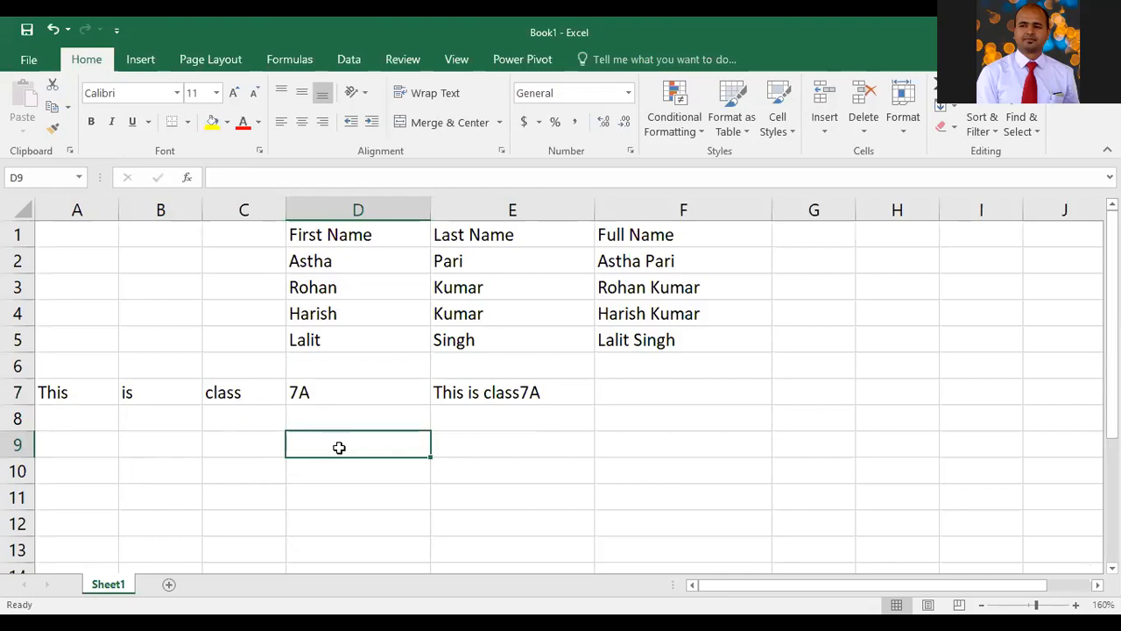
{"action": "type", "text": "x+y"}
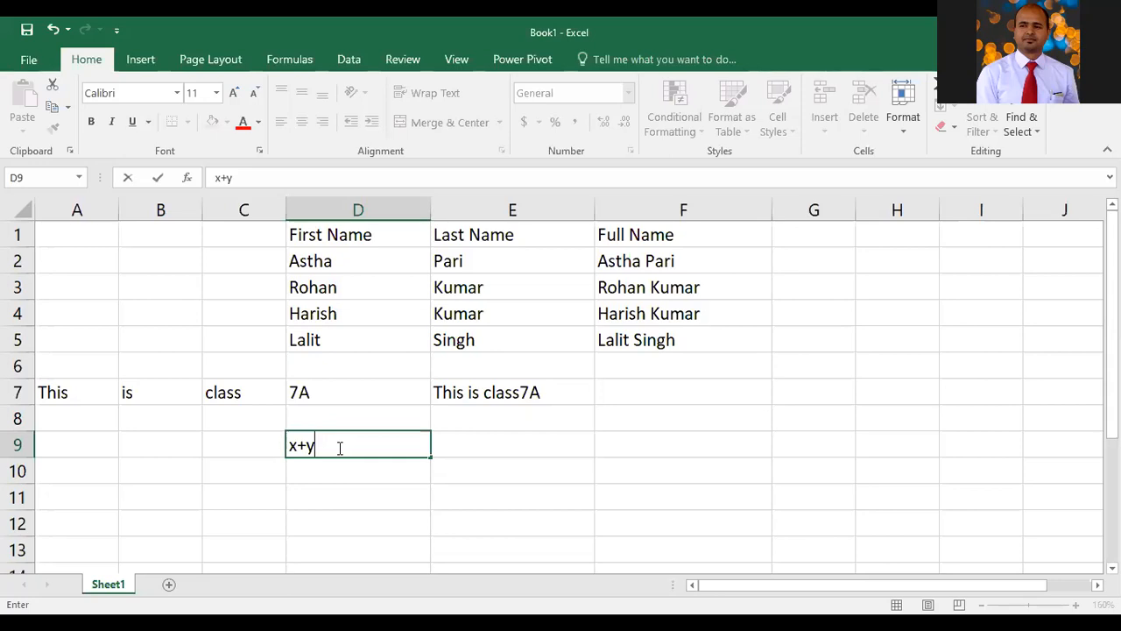
{"action": "key", "text": "BackSpace"}
{"action": "key", "text": "BackSpace"}
{"action": "key", "text": "BackSpace"}
{"action": "type", "text": "2"}
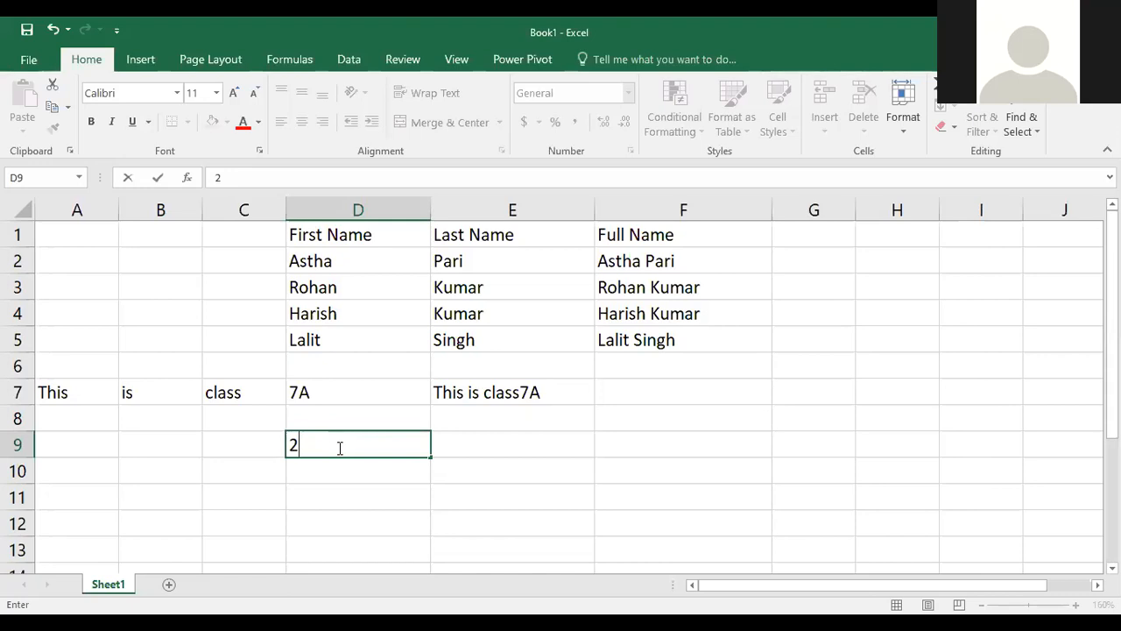
{"action": "type", "text": "^"}
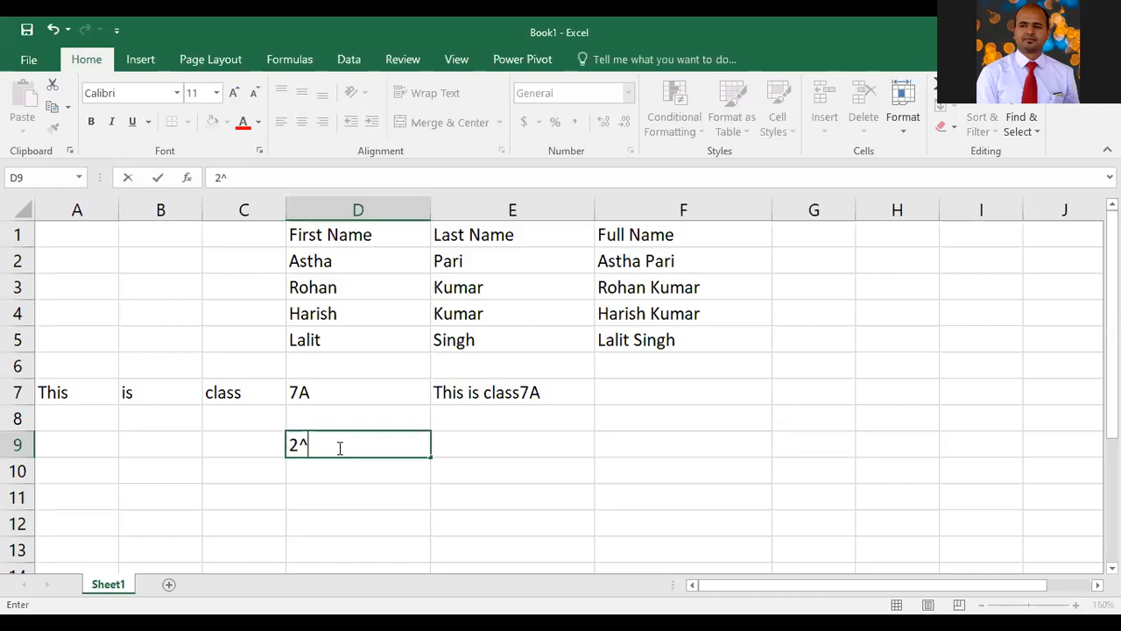
{"action": "key", "text": "BackSpace"}
{"action": "key", "text": "BackSpace"}
{"action": "type", "text": "=2"}
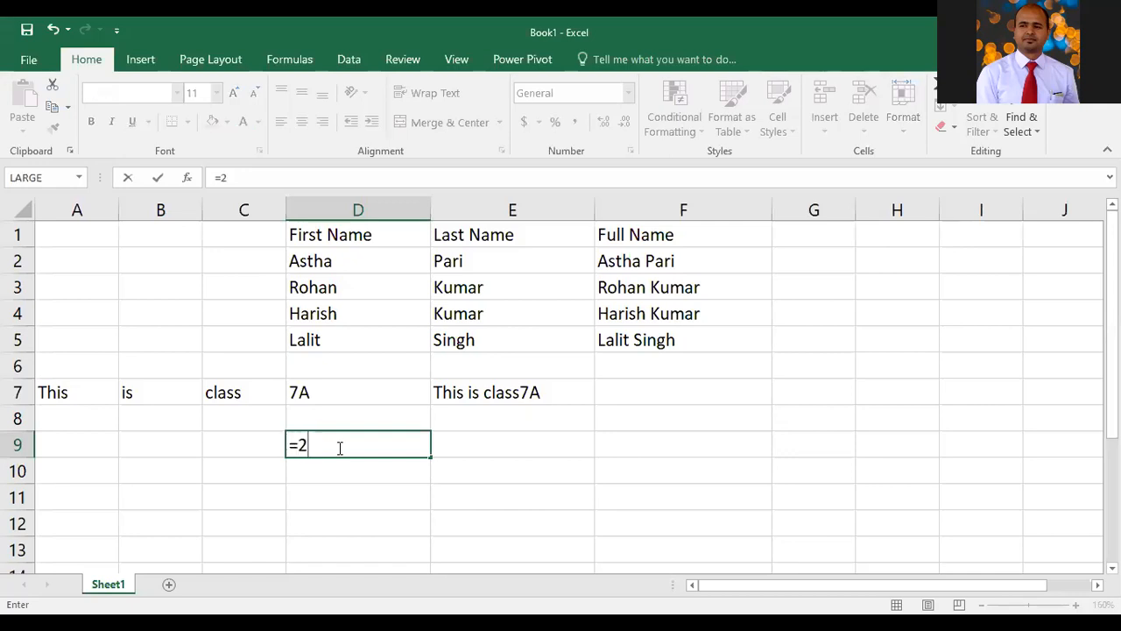
{"action": "type", "text": "^3"}
{"action": "key", "text": "Return"}
Enter the multiplication formula =2*3 in D10
{"action": "left_click", "coordinate": [339, 446]}
{"action": "key", "text": "Right"}
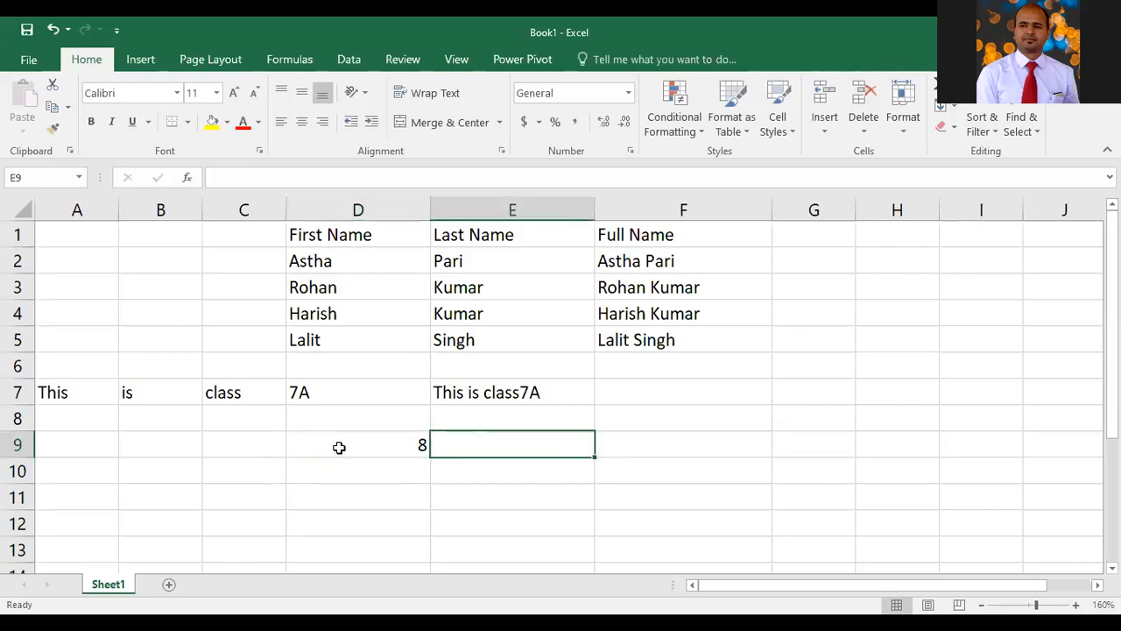
{"action": "key", "text": "Down"}
{"action": "key", "text": "Left"}
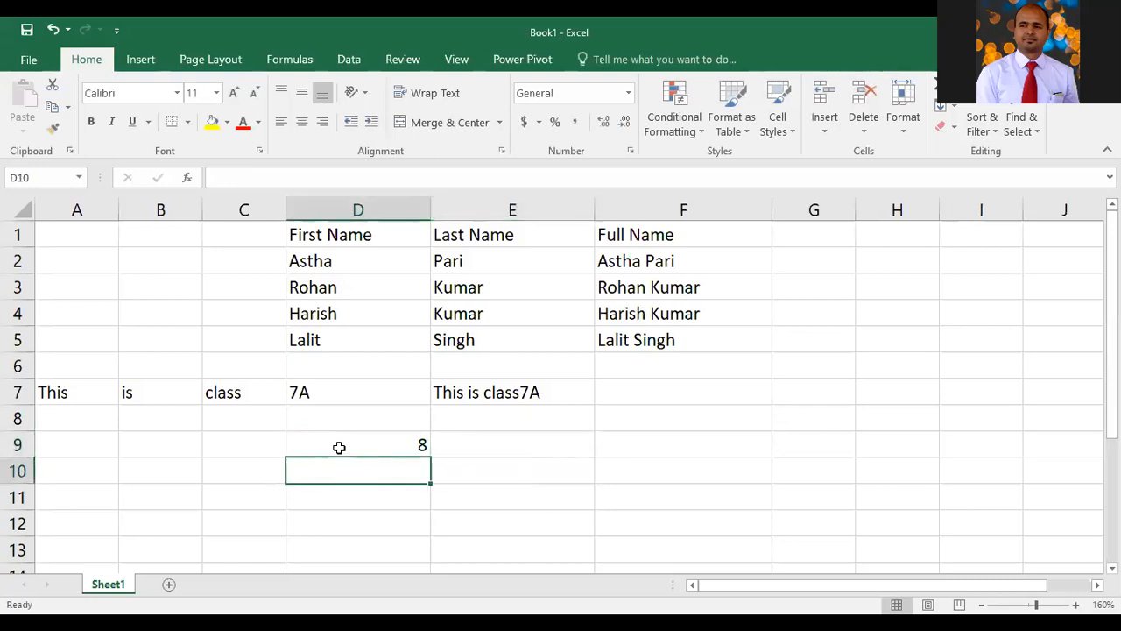
{"action": "key", "text": "Up"}
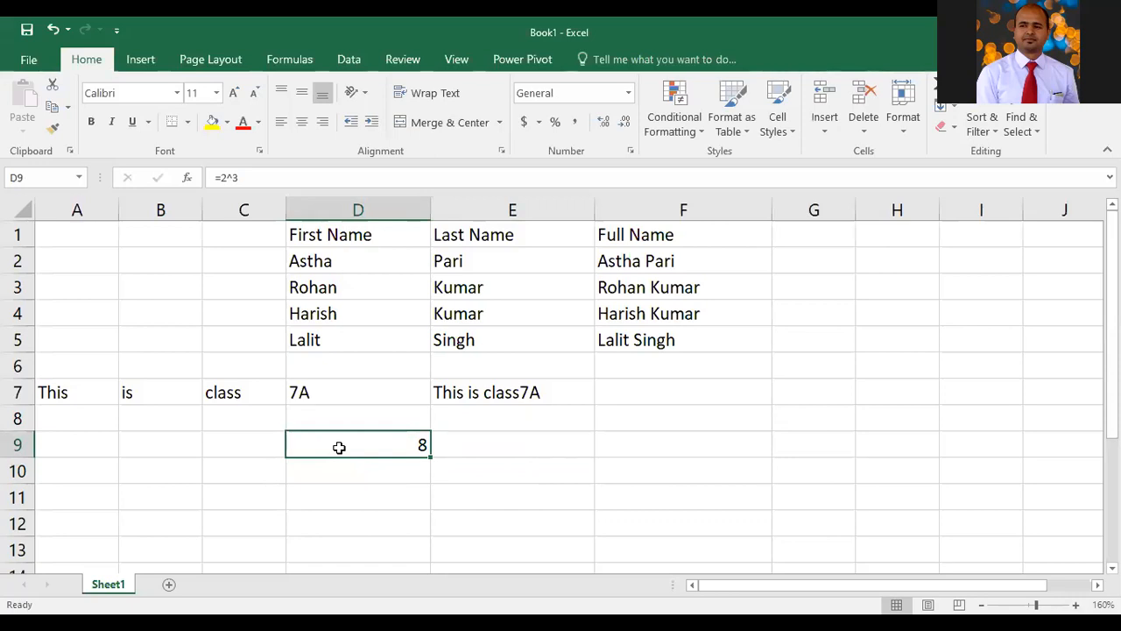
{"action": "type", "text": "=2*"}
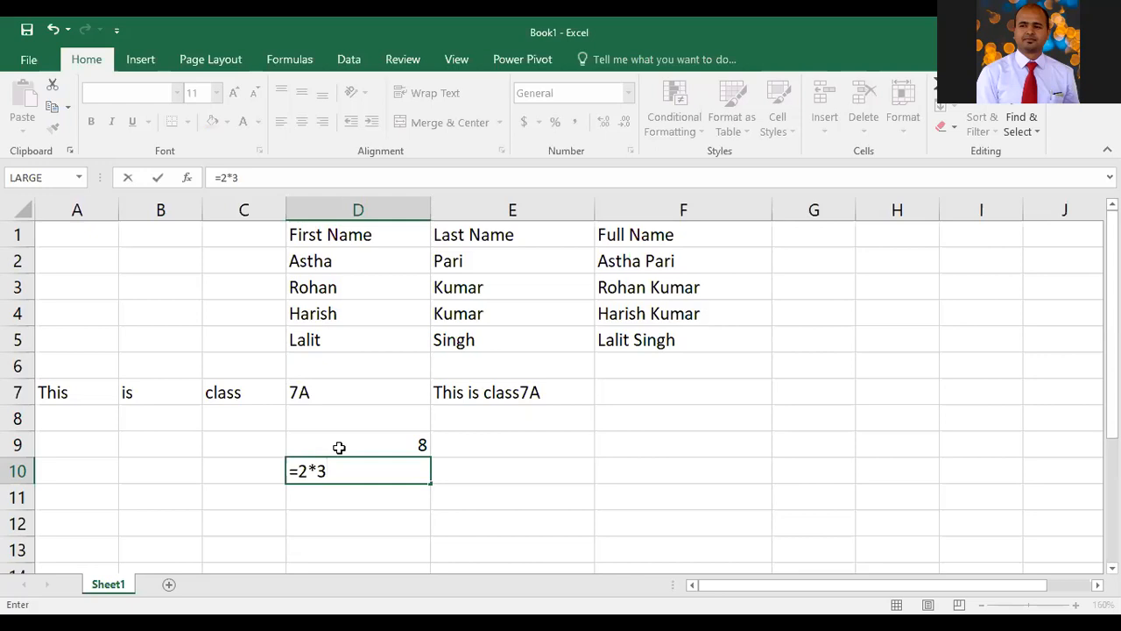
{"action": "left_click", "coordinate": [339, 447]}
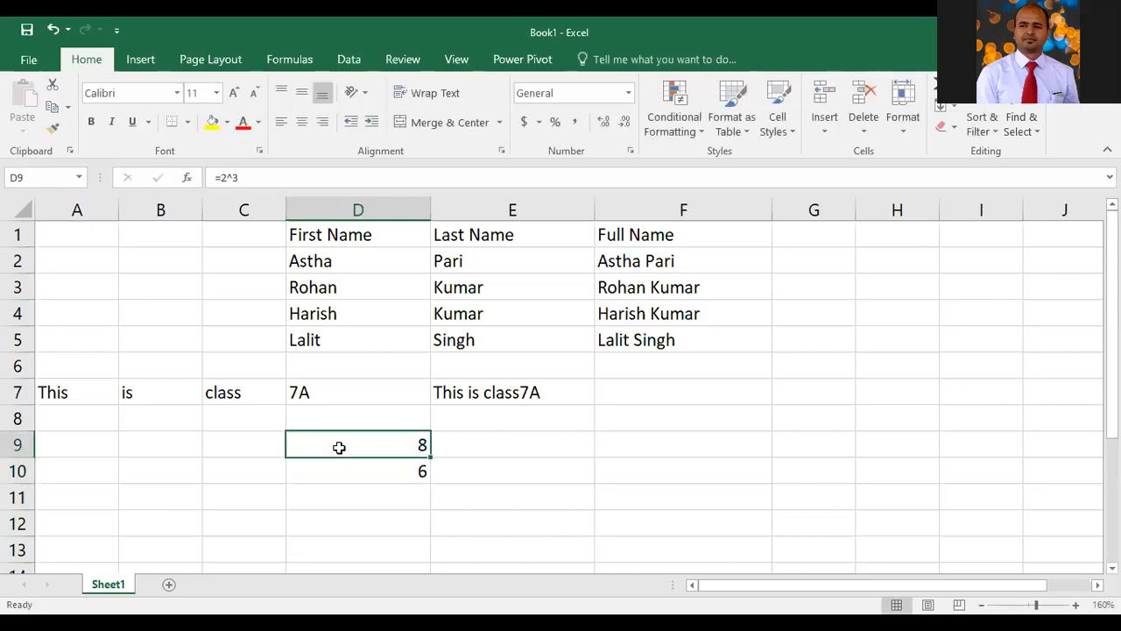
Open D9 in edit mode to display its formula
{"action": "double_click", "coordinate": [339, 447]}
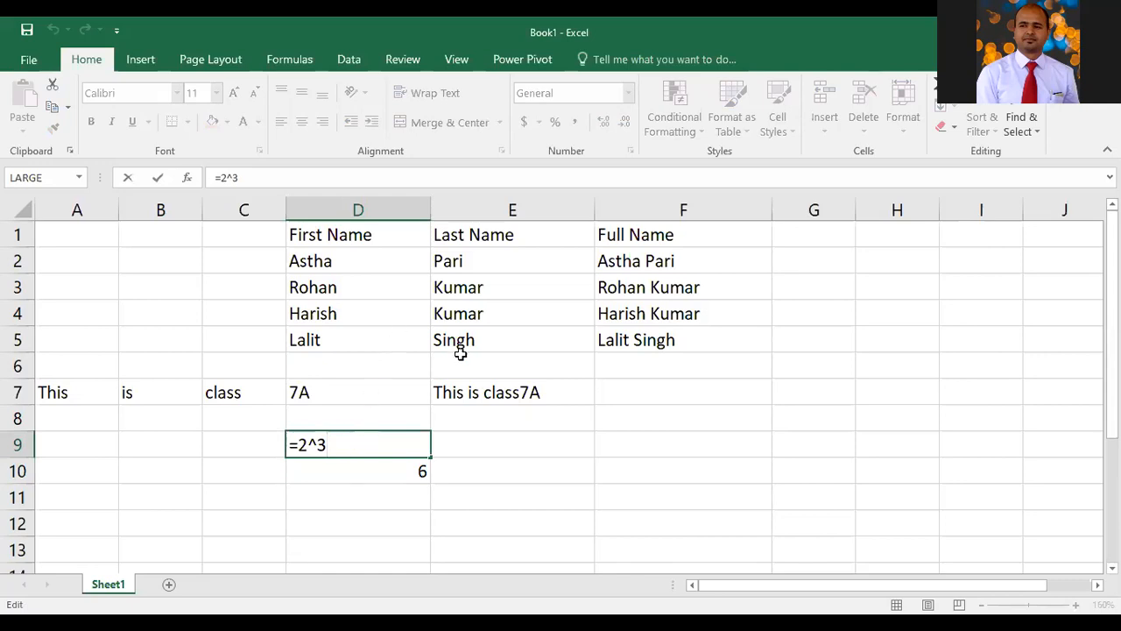
{"action": "key", "text": "Return"}
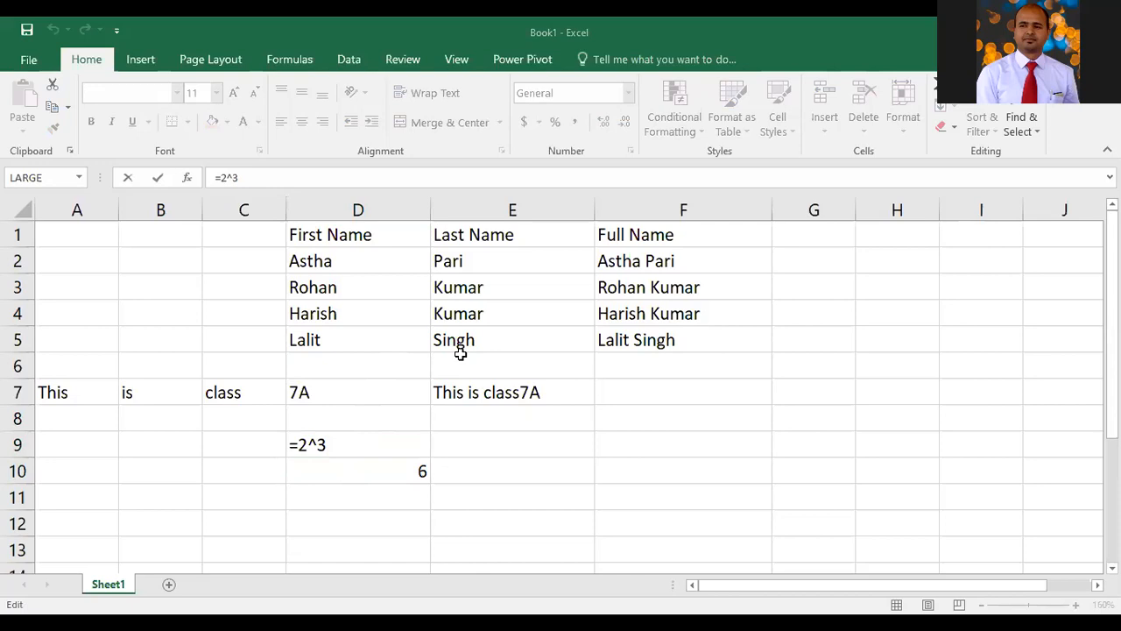
Enter the division formula =3/2 in D11
{"action": "left_click", "coordinate": [349, 492]}
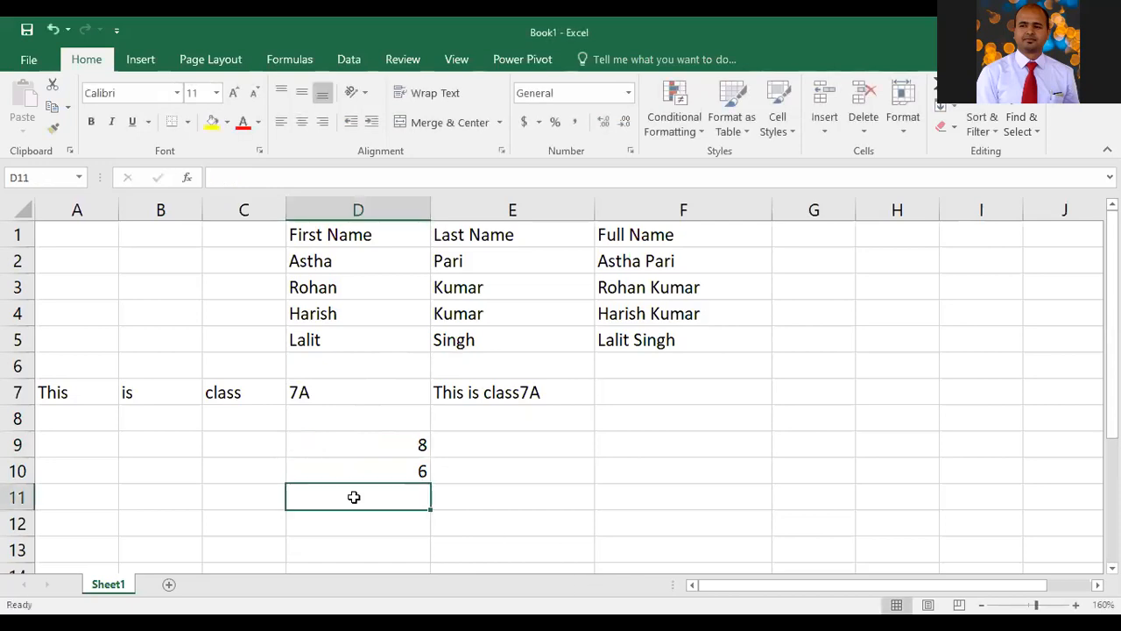
{"action": "type", "text": "3/"}
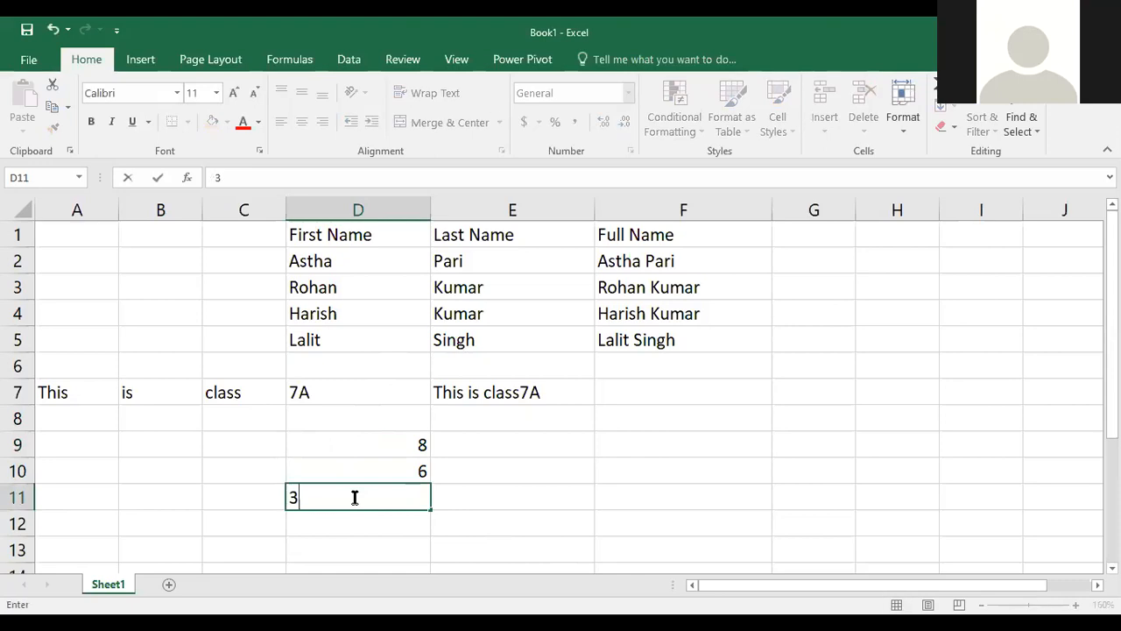
{"action": "key", "text": "BackSpace"}
{"action": "key", "text": "BackSpace"}
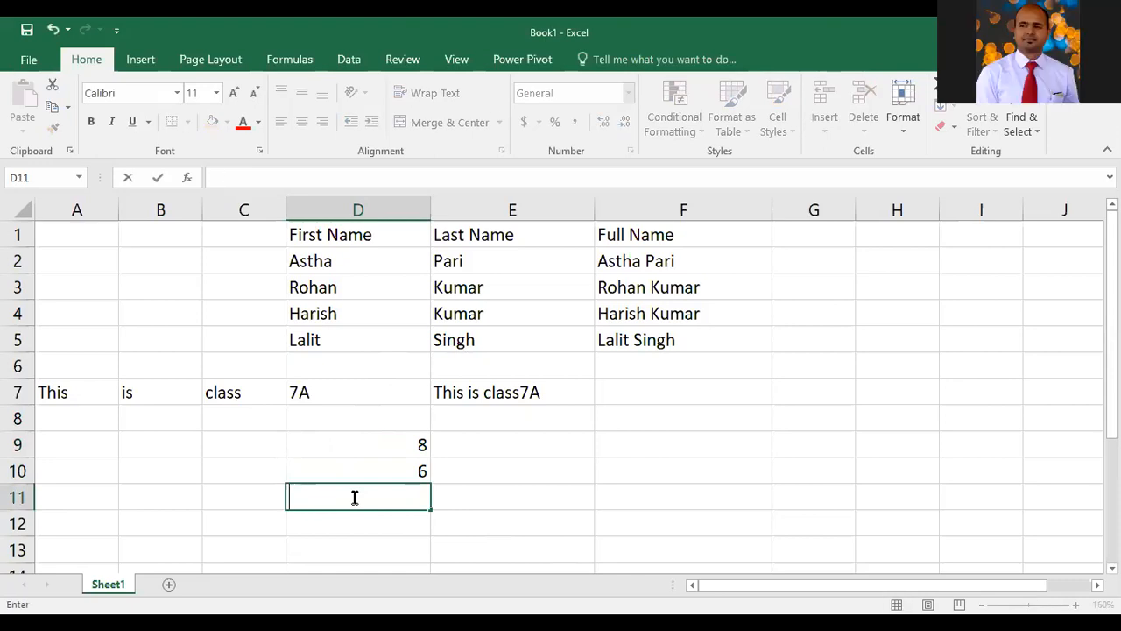
{"action": "type", "text": "=3/2"}
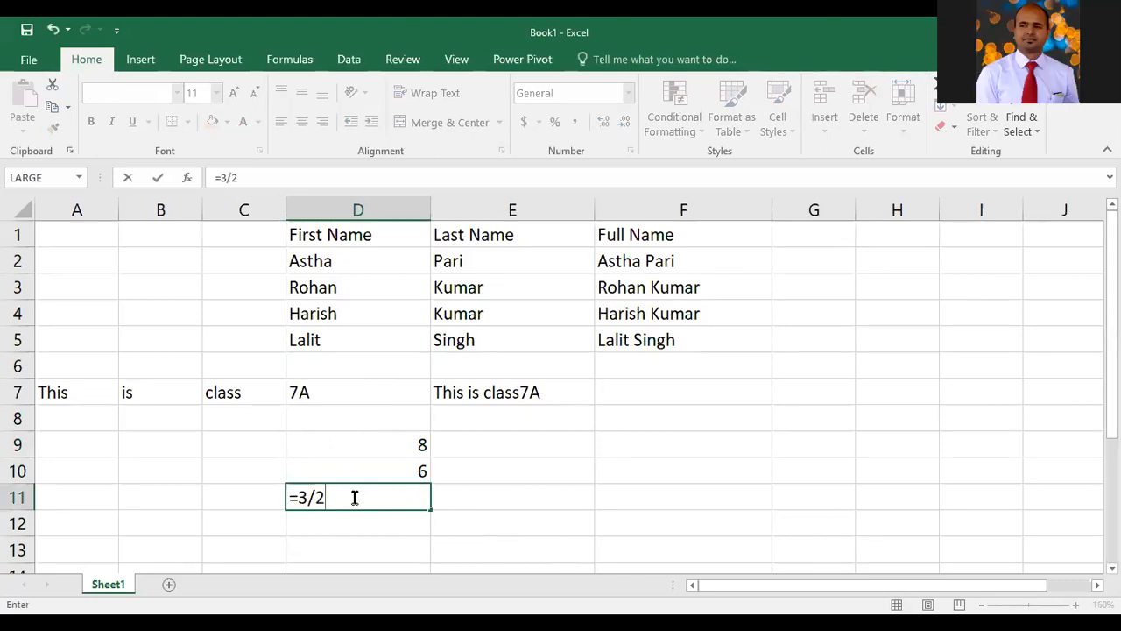
{"action": "key", "text": "Return"}
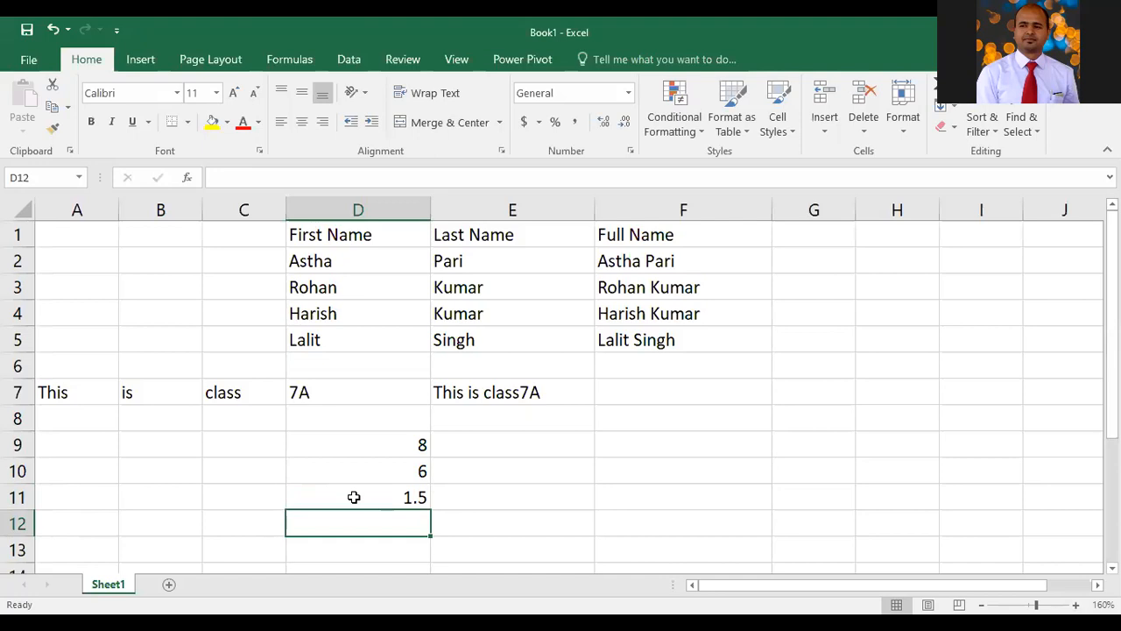
Enter the addition formula =2+3 in D12
{"action": "type", "text": "=2"}
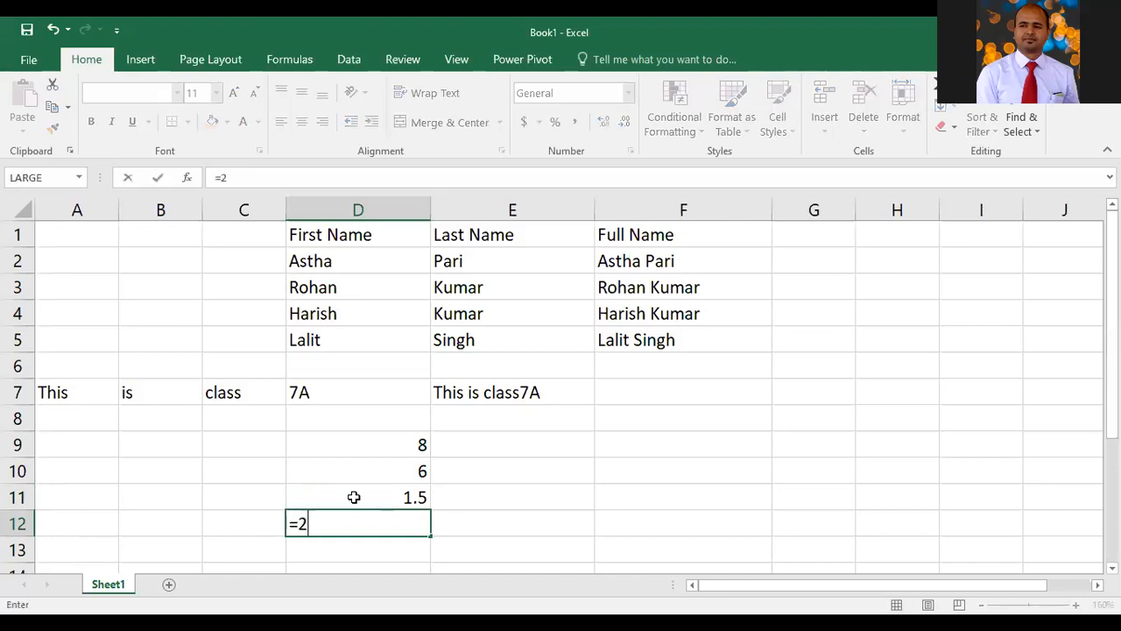
{"action": "type", "text": "+3"}
{"action": "key", "text": "Return"}
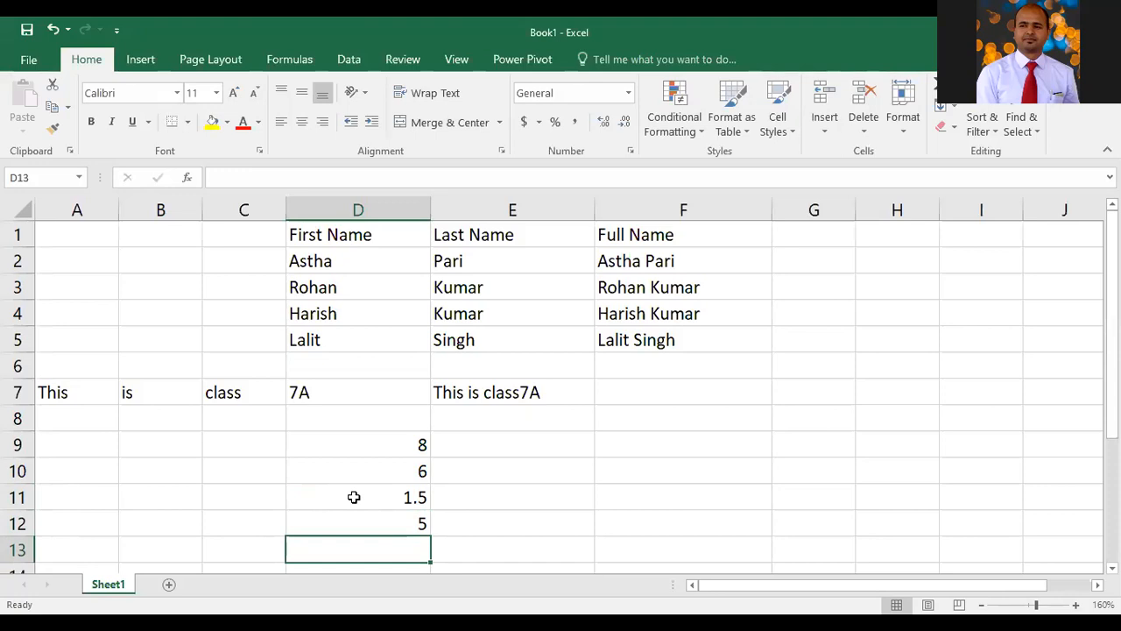
{"action": "type", "text": "=3-2"}
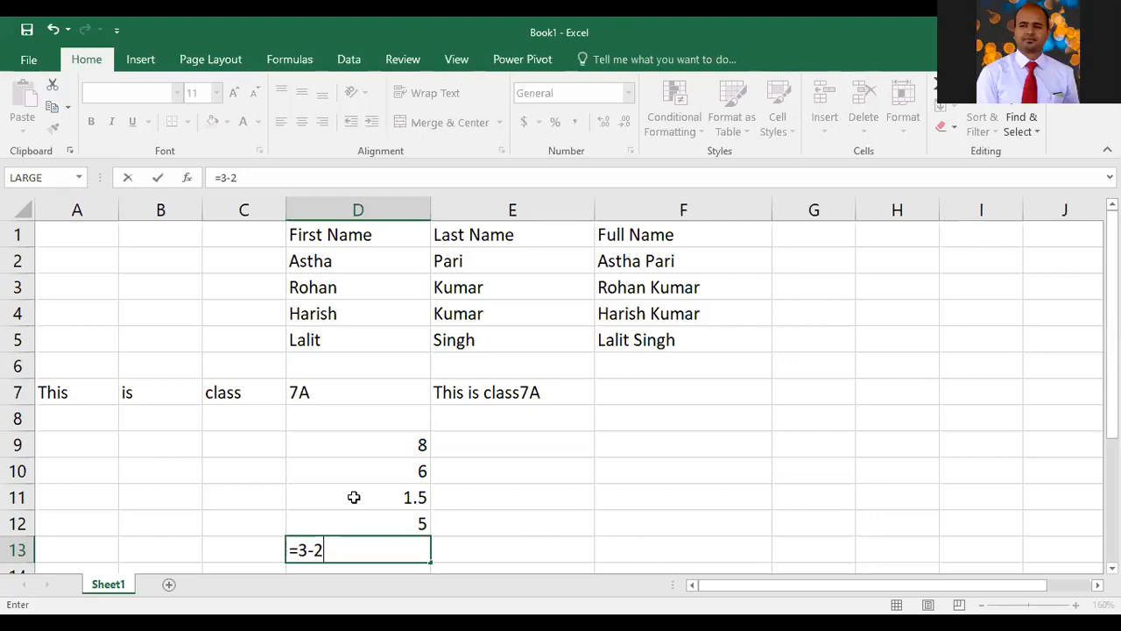
{"action": "key", "text": "BackSpace"}
{"action": "key", "text": "BackSpace"}
{"action": "key", "text": "BackSpace"}
{"action": "key", "text": "BackSpace"}
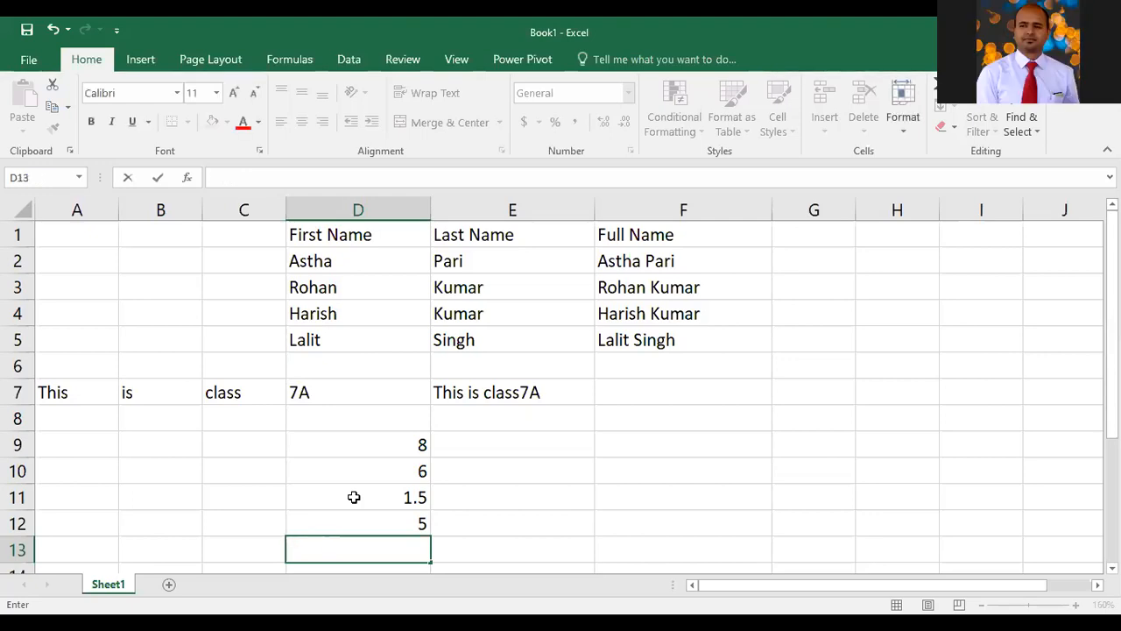
Clear the arithmetic examples from cells D9 to D12
{"action": "key", "text": "Up"}
{"action": "key", "text": "Up"}
{"action": "key", "text": "Up"}
{"action": "key", "text": "Up"}
{"action": "key", "text": "shift+Down"}
{"action": "key", "text": "shift+Down"}
{"action": "key", "text": "shift+Down"}
{"action": "key", "text": "shift+Down"}
{"action": "key", "text": "shift+Down"}
{"action": "key", "text": "shift+Down"}
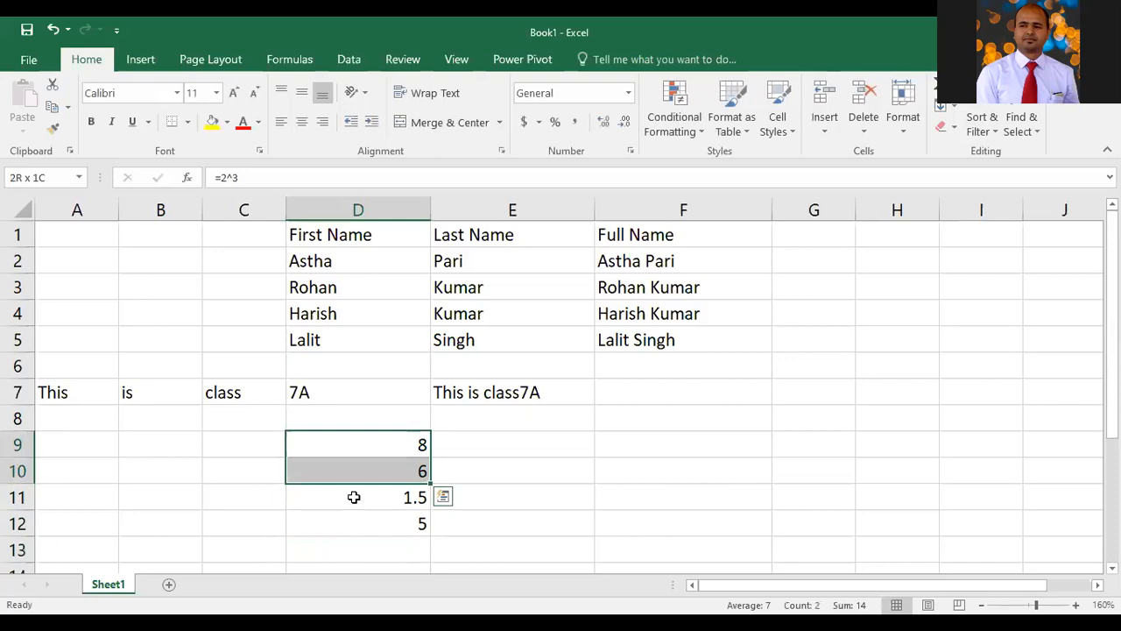
{"action": "key", "text": "Delete"}
Enter the mixed-operator formula =6+10/2*3-6 in D9 to show operator precedence
{"action": "key", "text": "Down"}
{"action": "key", "text": "Up"}
{"action": "key", "text": "Up"}
{"action": "key", "text": "Down"}
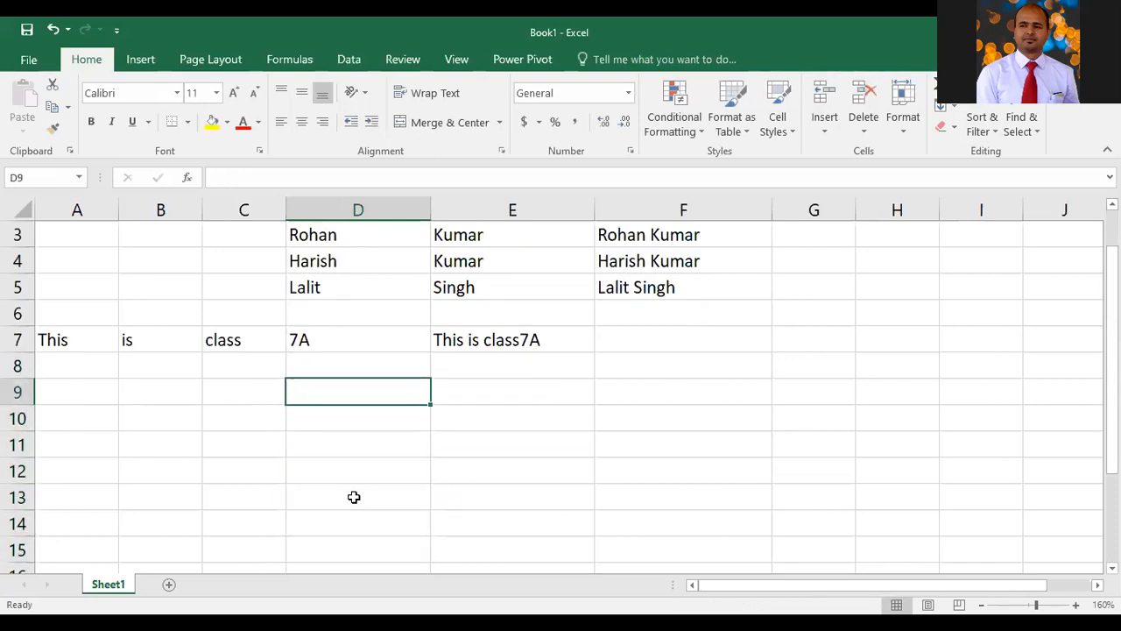
{"action": "type", "text": "=6+10+"}
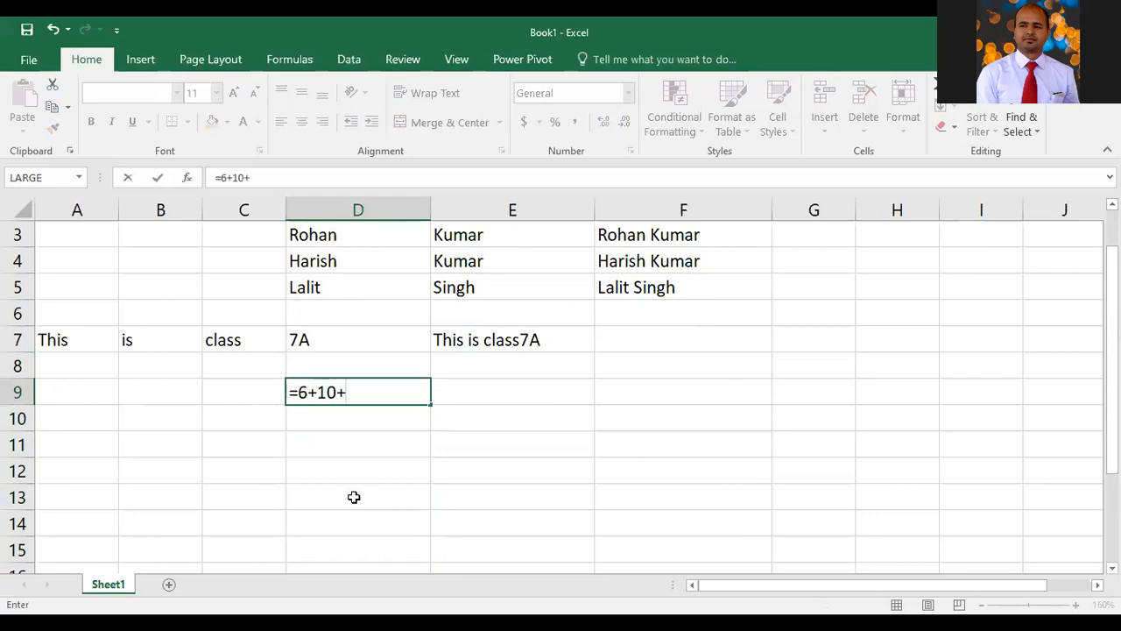
{"action": "key", "text": "BackSpace"}
{"action": "type", "text": "/2*3-6"}
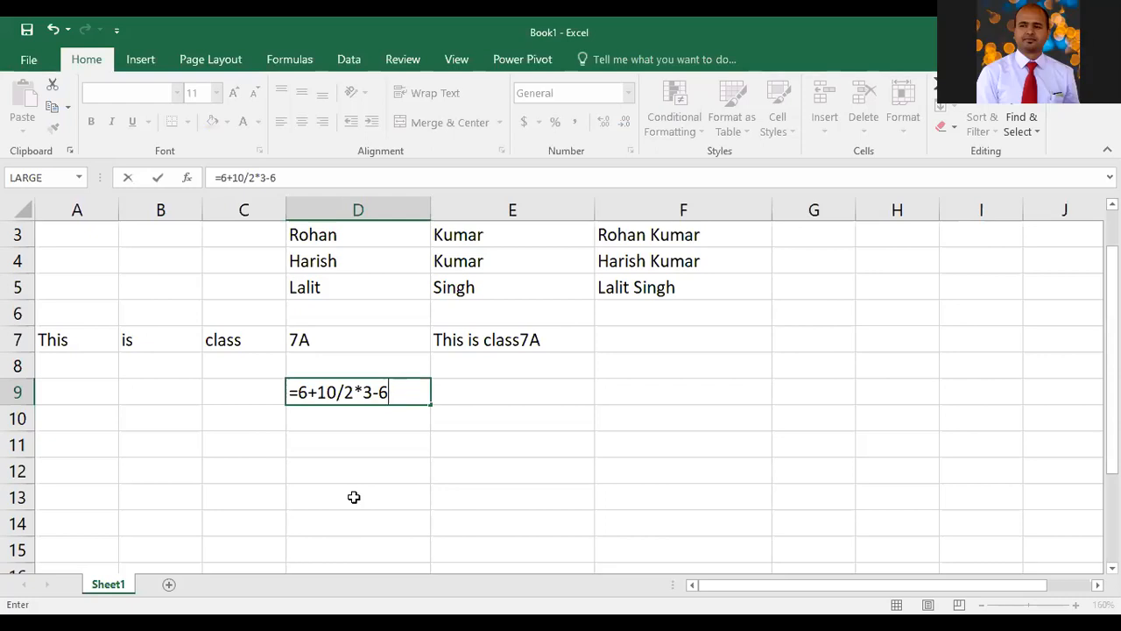
{"action": "left_click", "coordinate": [1043, 251]}
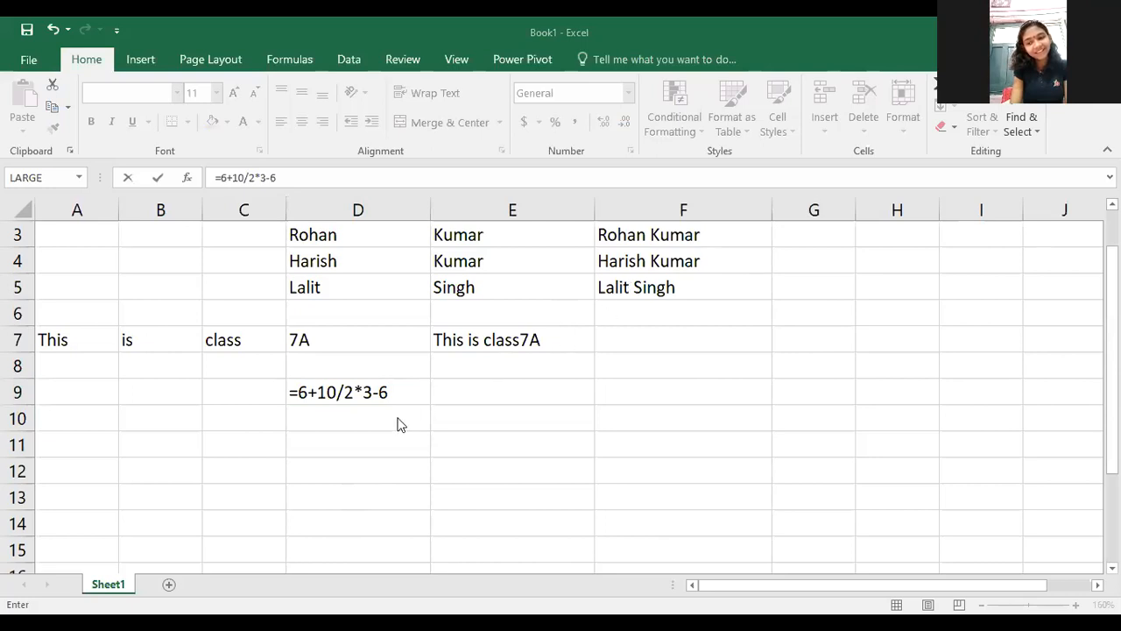
{"action": "left_click", "coordinate": [367, 393]}
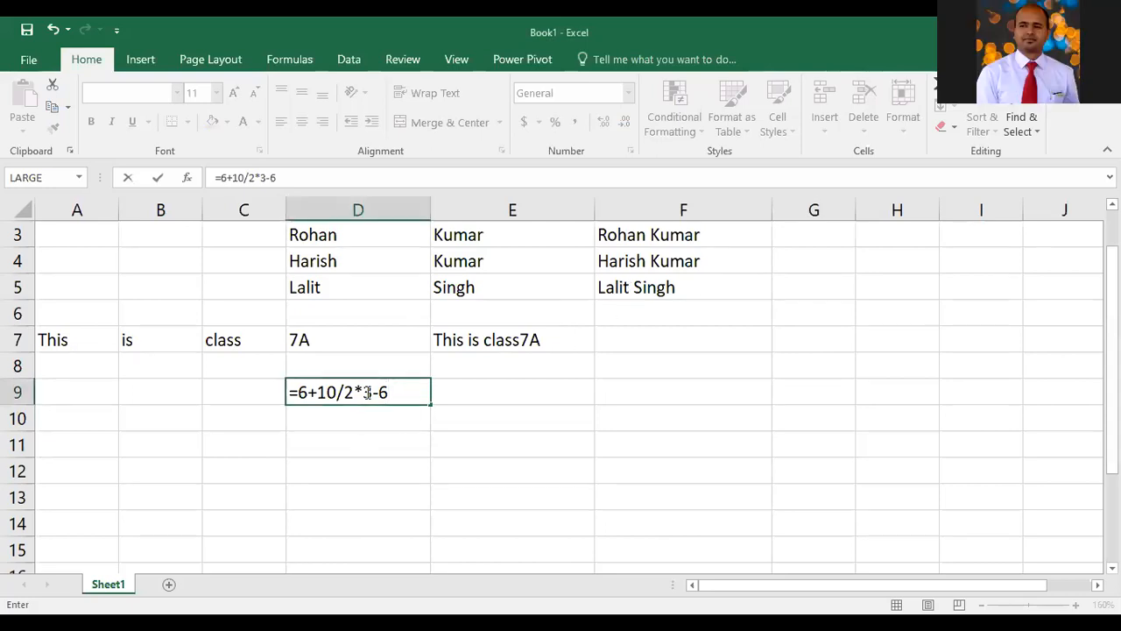
{"action": "key", "text": "Return"}
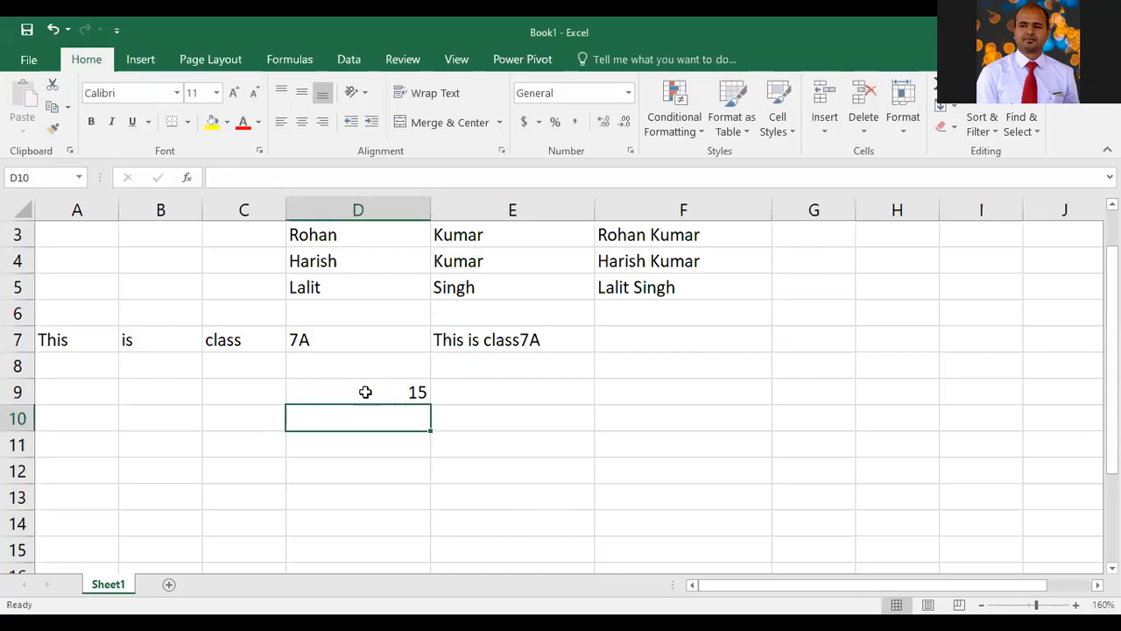
Enter the formula =4+5*4-3 in E10
{"action": "key", "text": "Up"}
{"action": "key", "text": "Right"}
{"action": "key", "text": "Down"}
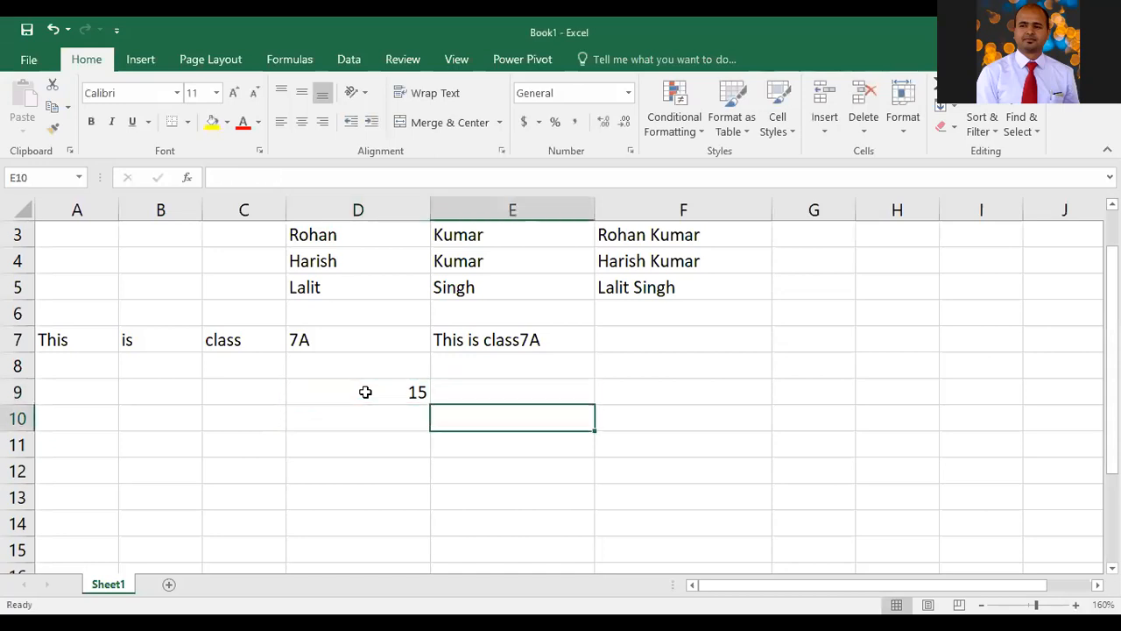
{"action": "type", "text": "="}
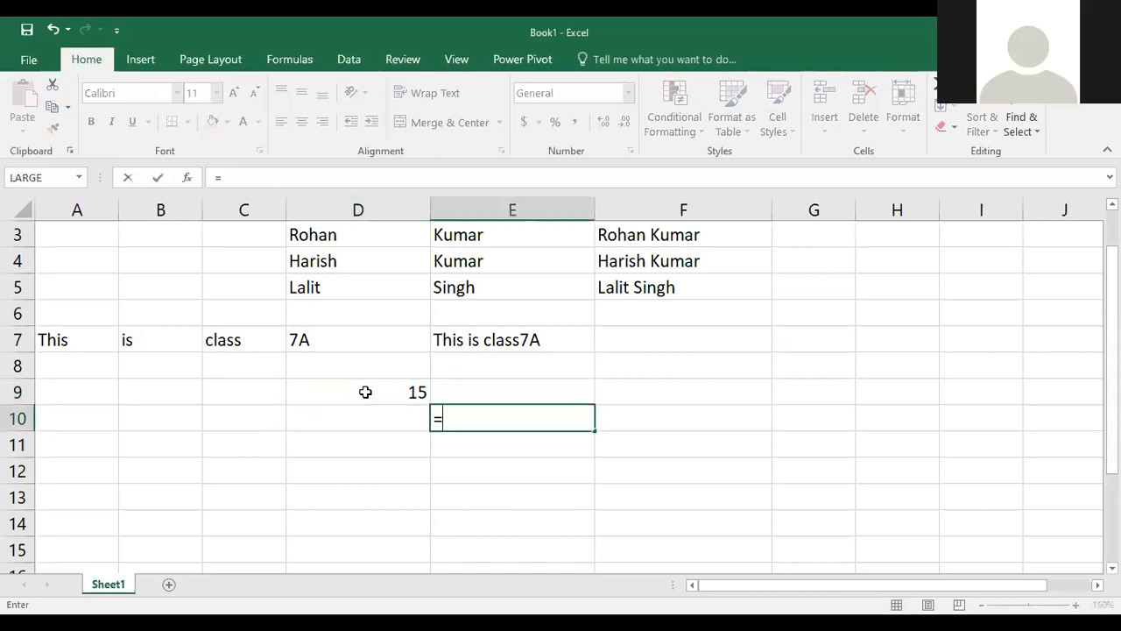
{"action": "type", "text": "4+"}
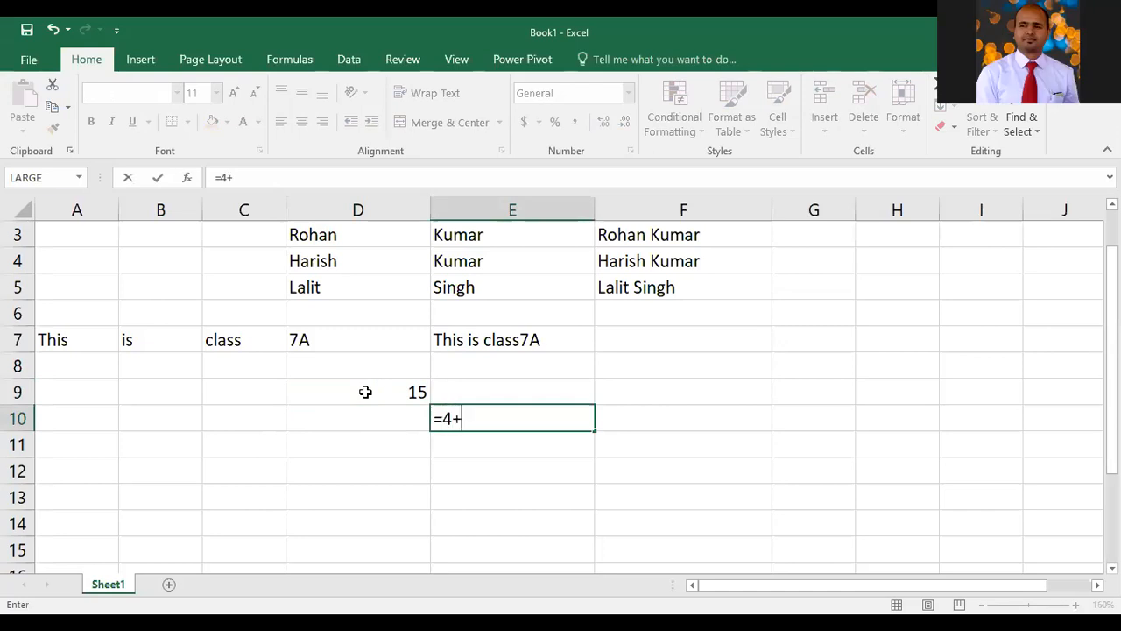
{"action": "type", "text": "5*4-2"}
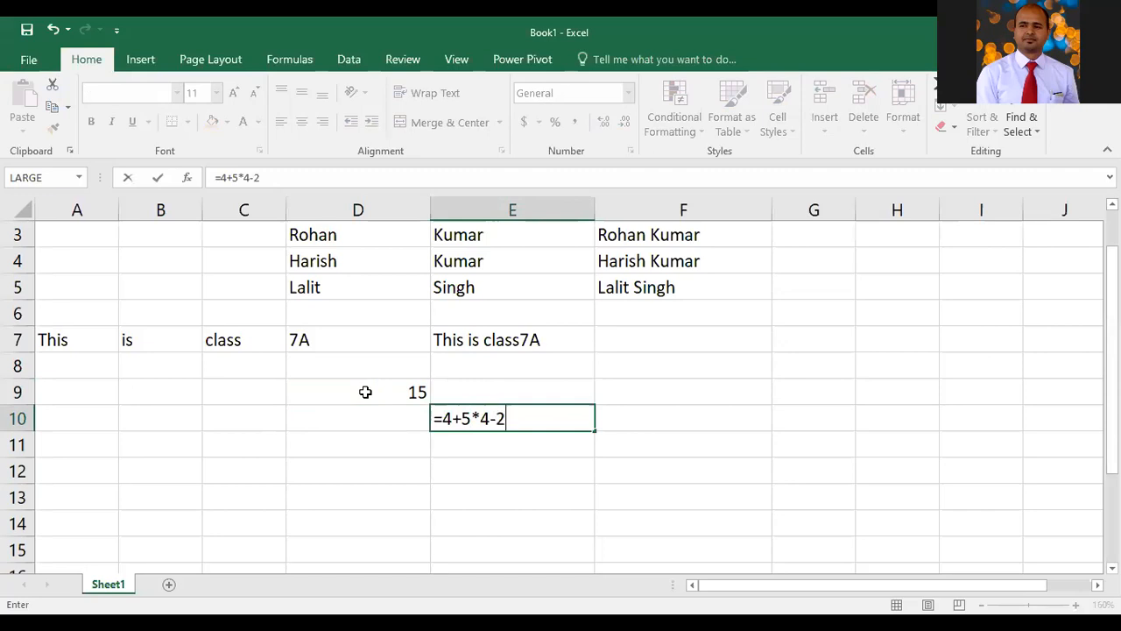
{"action": "key", "text": "BackSpace"}
{"action": "type", "text": "3"}
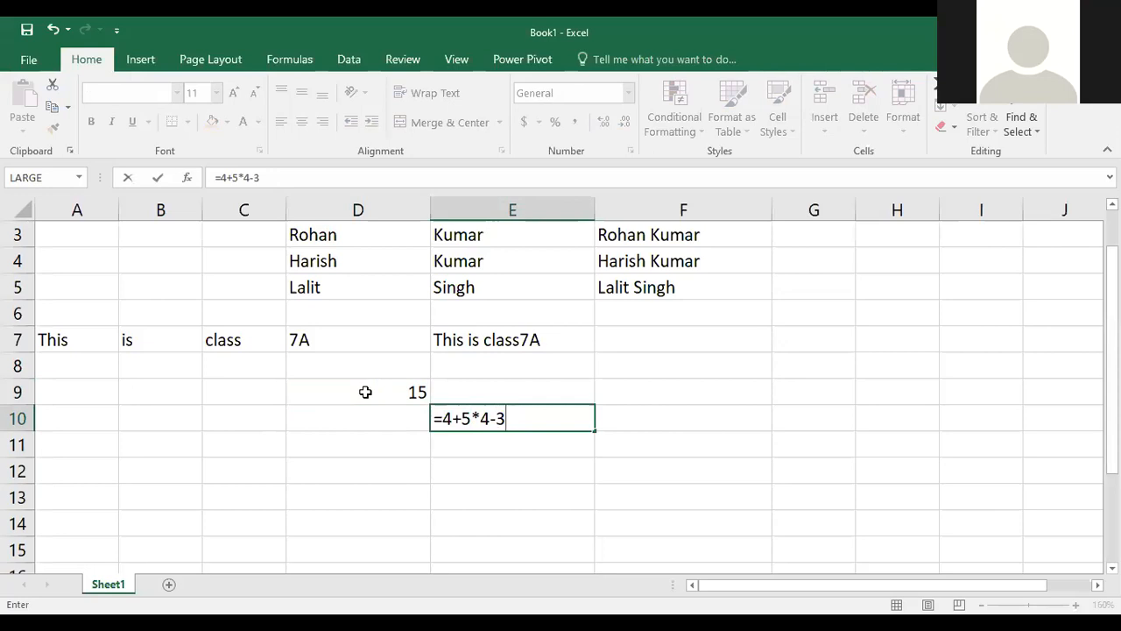
{"action": "key", "text": "Return"}
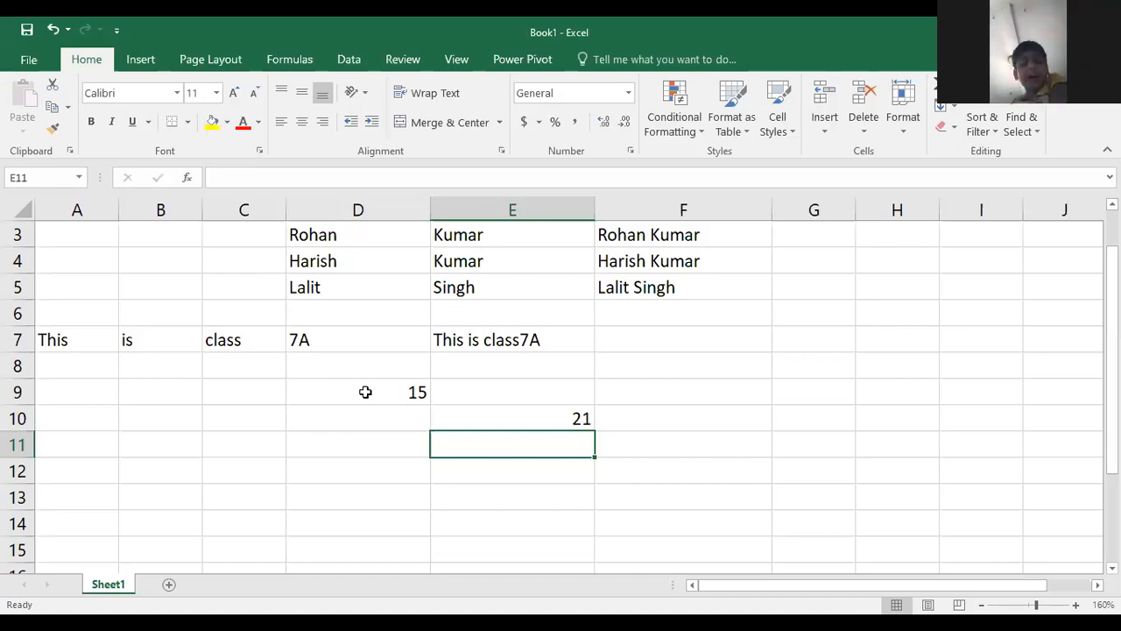
Clear the precedence examples from the range D9 to E11
{"action": "key", "text": "Up"}
{"action": "key", "text": "Up"}
{"action": "key", "text": "Left"}
{"action": "key", "text": "shift+Down"}
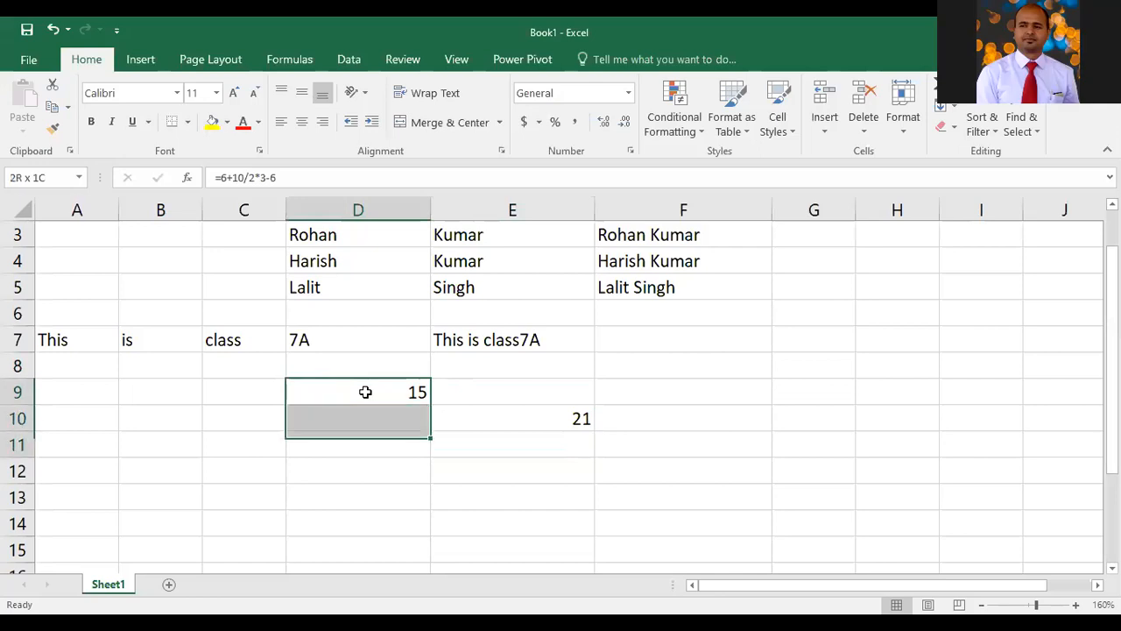
{"action": "key", "text": "shift+Down"}
{"action": "key", "text": "shift+Right"}
{"action": "key", "text": "shift+Right"}
{"action": "key", "text": "shift+Left"}
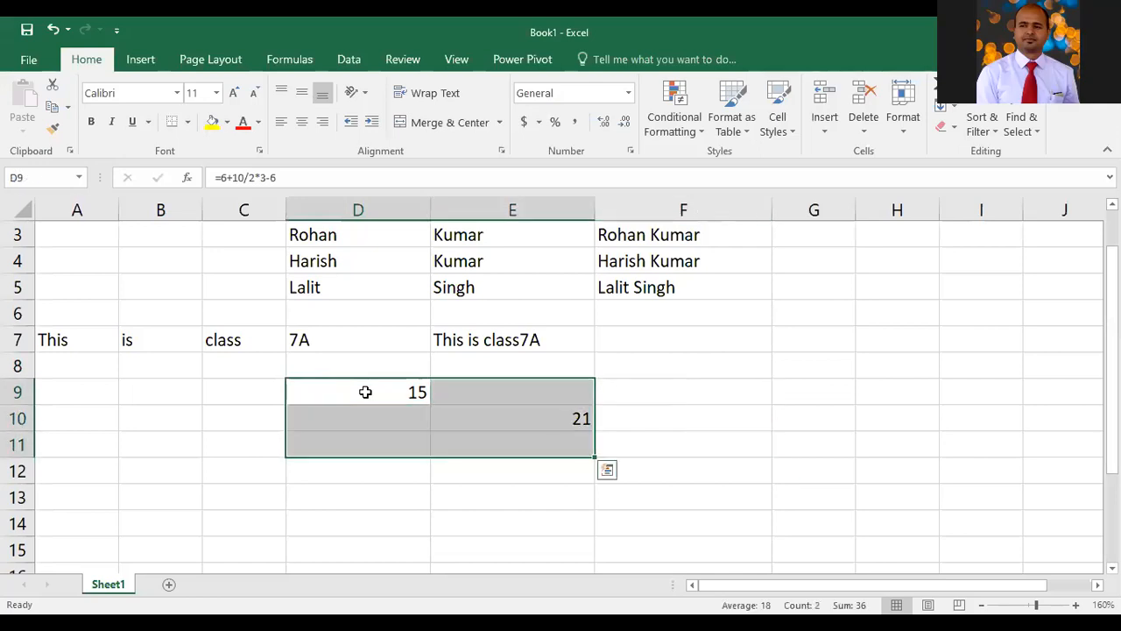
{"action": "key", "text": "Delete"}
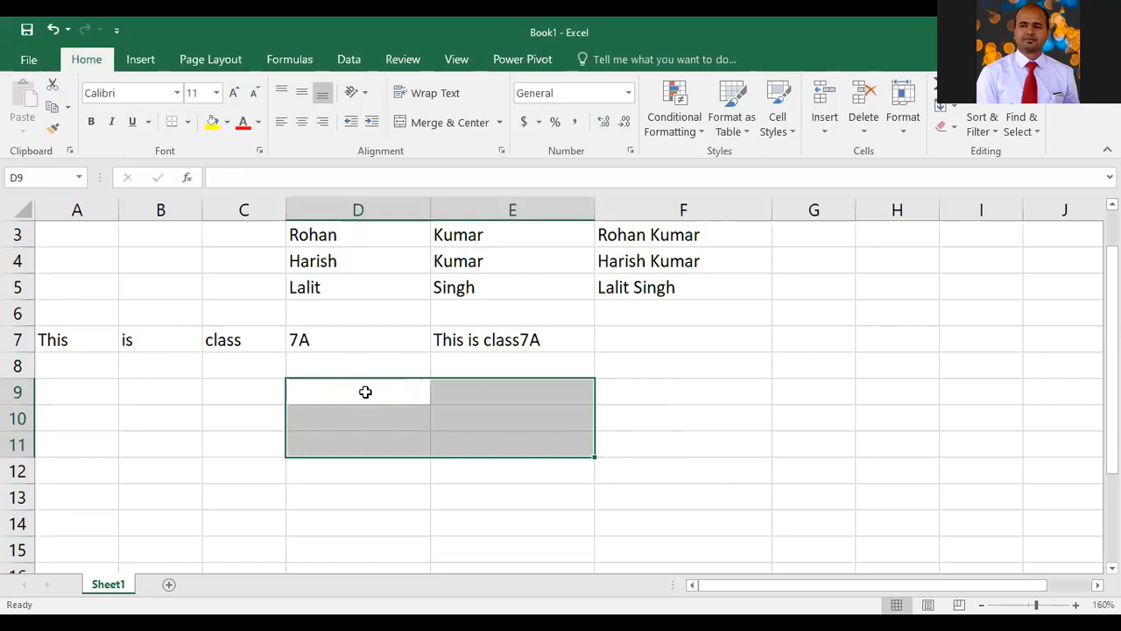
Enter the formula =2+3^4 in E9
{"action": "key", "text": "Left"}
{"action": "key", "text": "Up"}
{"action": "key", "text": "Down"}
{"action": "key", "text": "Right"}
{"action": "key", "text": "Right"}
{"action": "type", "text": "=2"}
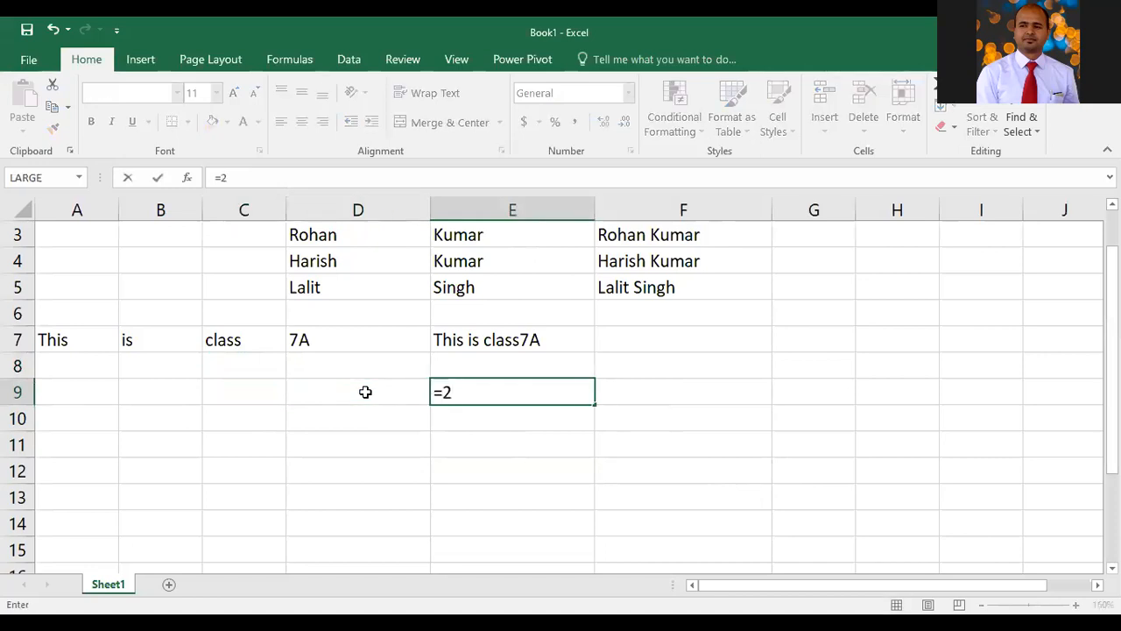
{"action": "type", "text": "+3^4"}
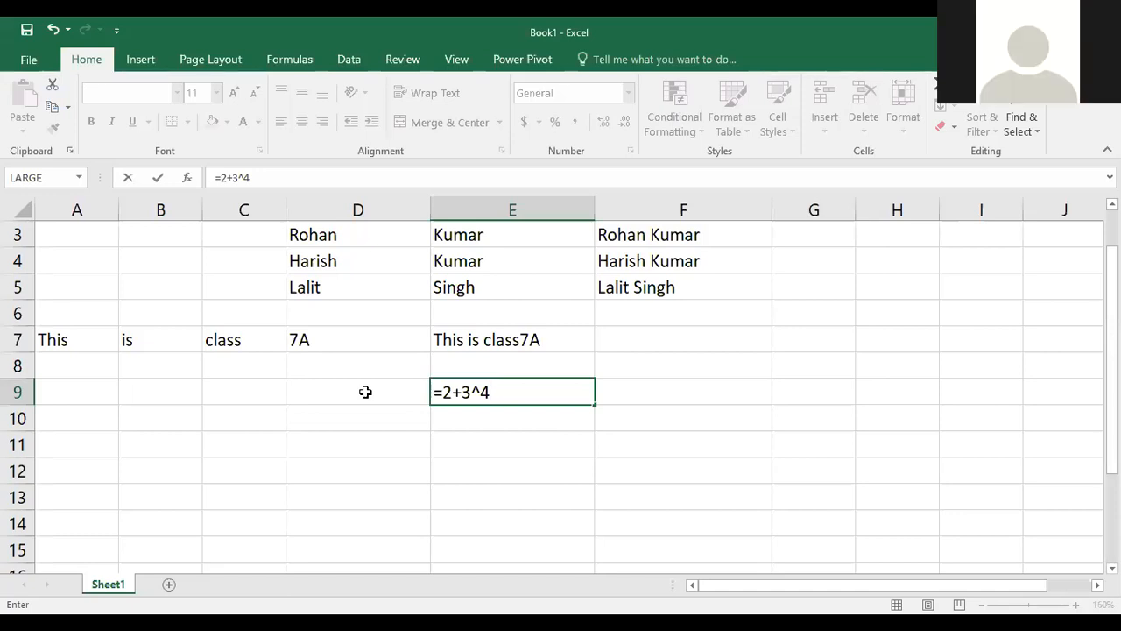
{"action": "key", "text": "Return"}
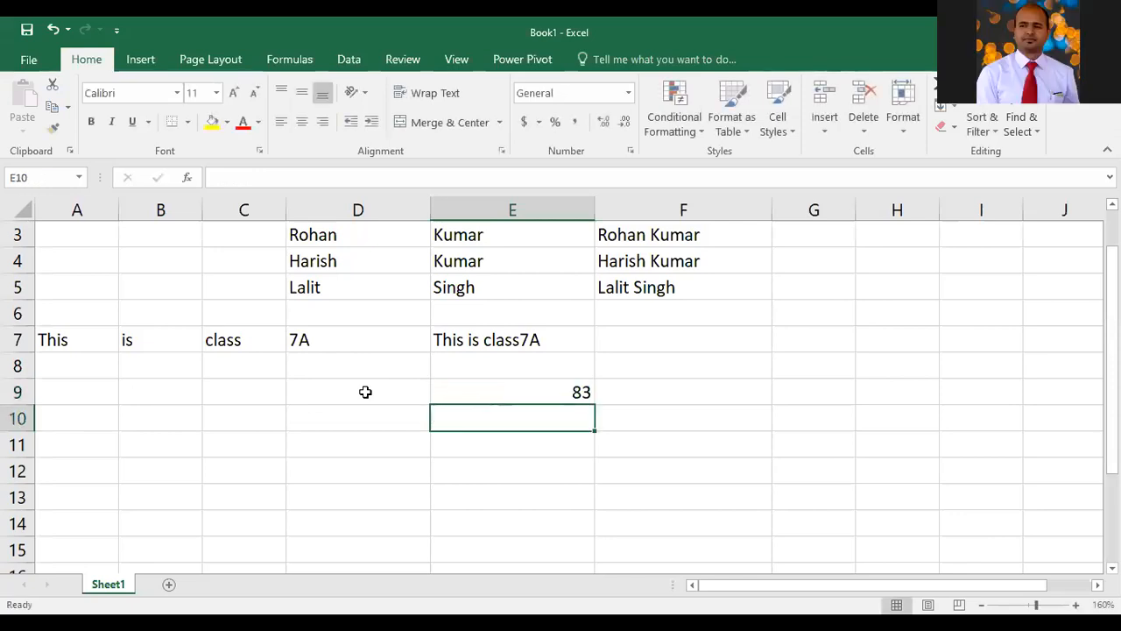
Enter 3+4^4 in E10 without a leading equals sign
{"action": "type", "text": "3+"}
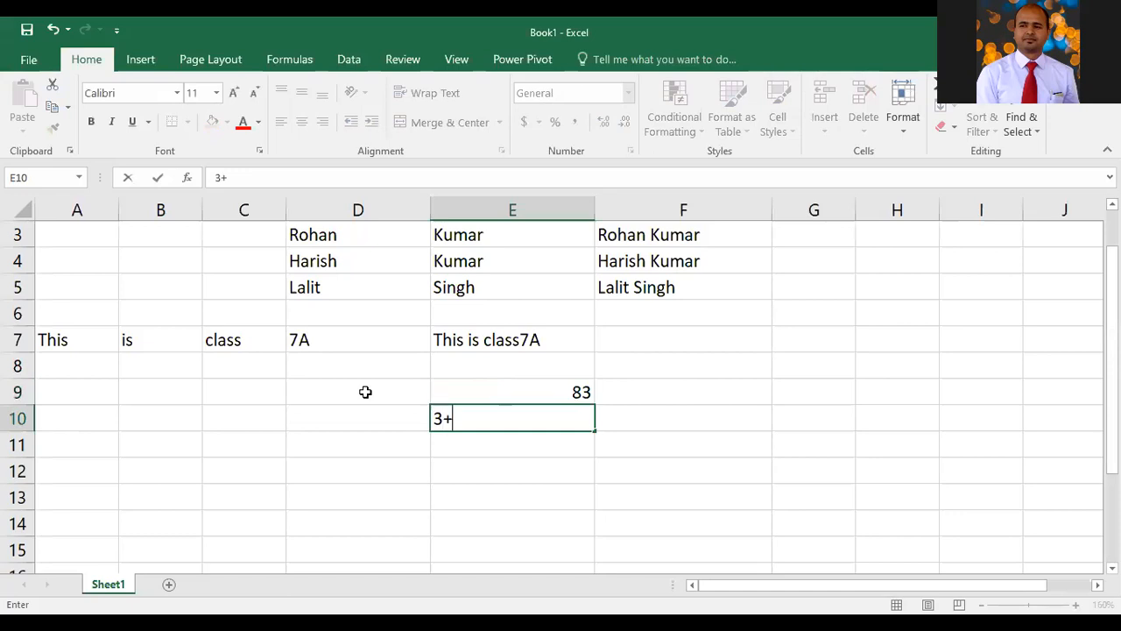
{"action": "type", "text": "4^4"}
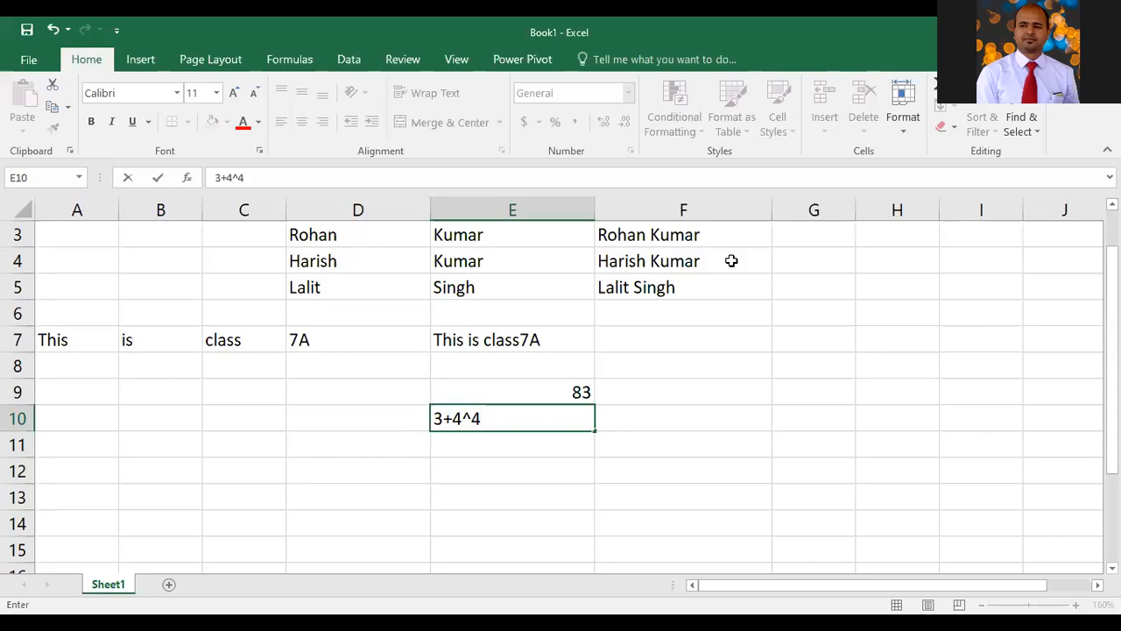
{"action": "key", "text": "Return"}
{"action": "key", "text": "Up"}
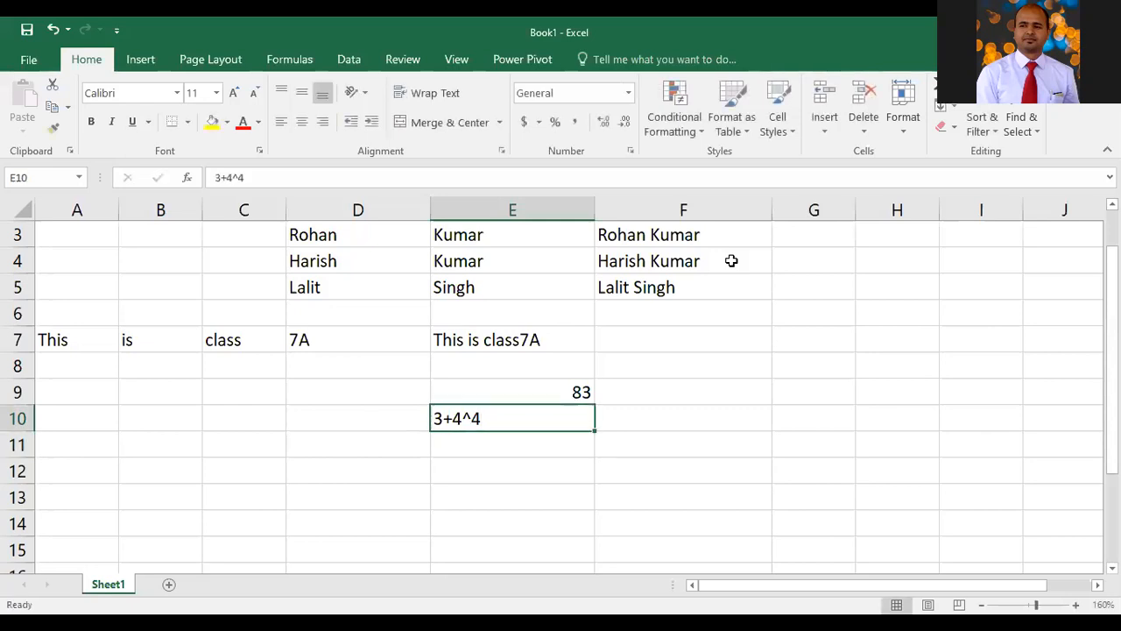
Edit E10 to put an equals sign before 3+4^4 so it calculates
{"action": "key", "text": "F2"}
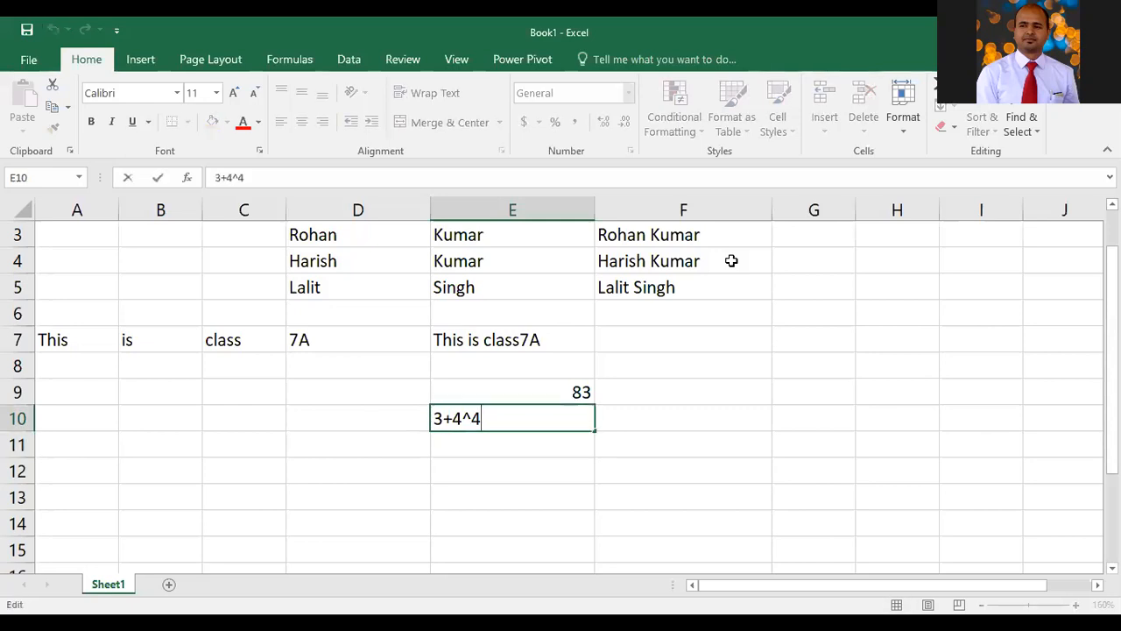
{"action": "key", "text": "Left"}
{"action": "key", "text": "Left"}
{"action": "key", "text": "Left"}
{"action": "key", "text": "Left"}
{"action": "key", "text": "Left"}
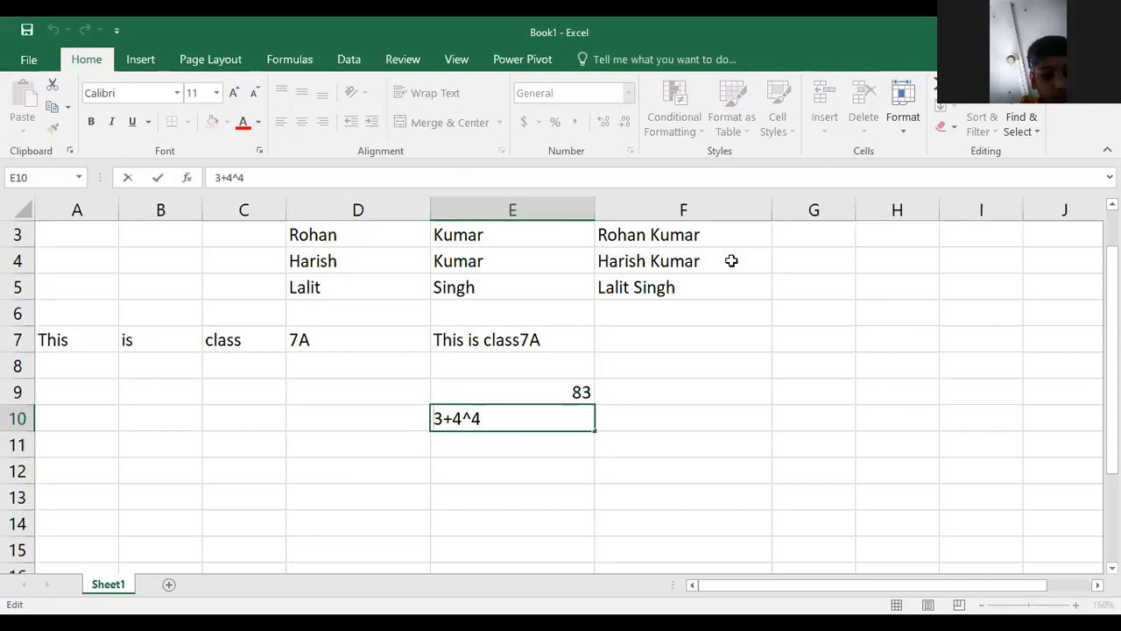
{"action": "type", "text": "="}
{"action": "key", "text": "Return"}
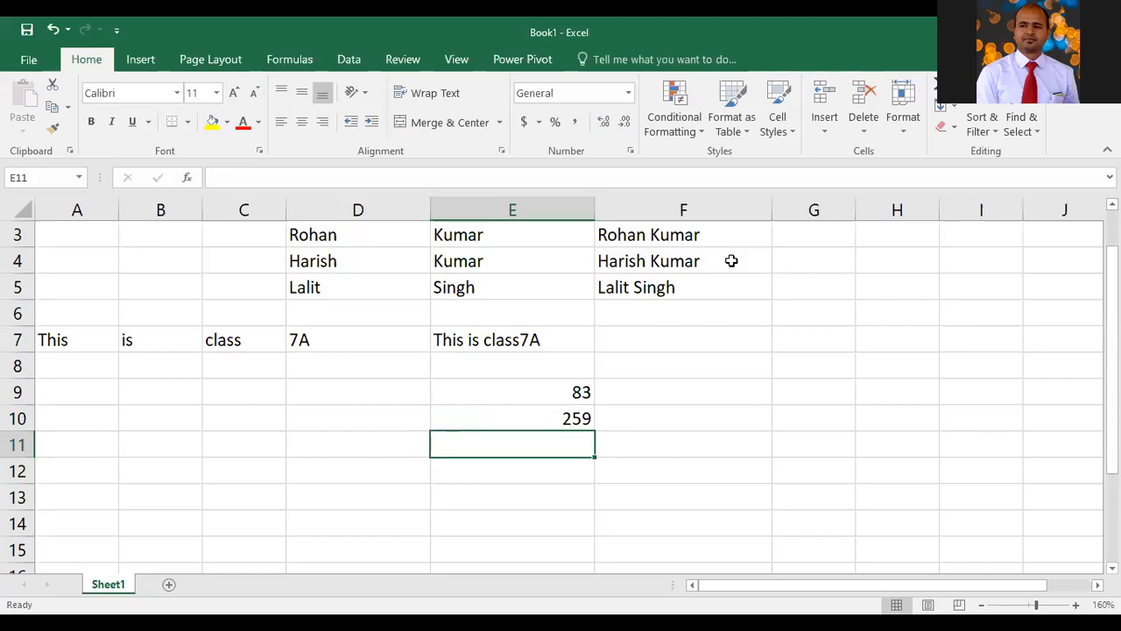
Clear the contents of E9 and E10
{"action": "left_click_drag", "start_coordinate": [546, 395], "coordinate": [546, 418]}
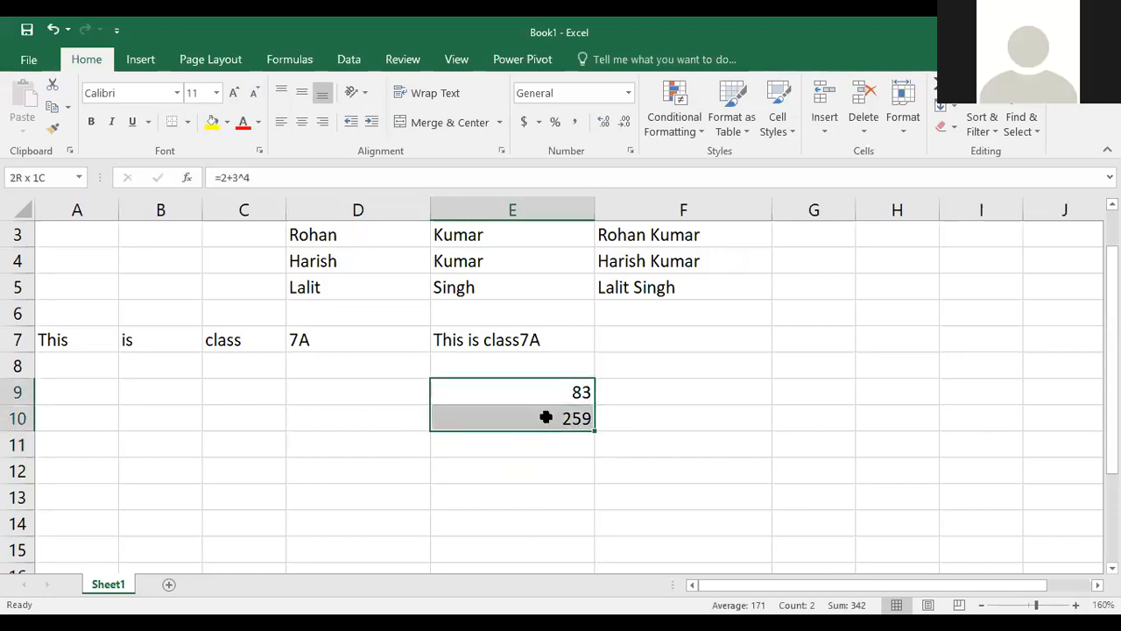
{"action": "key", "text": "Delete"}
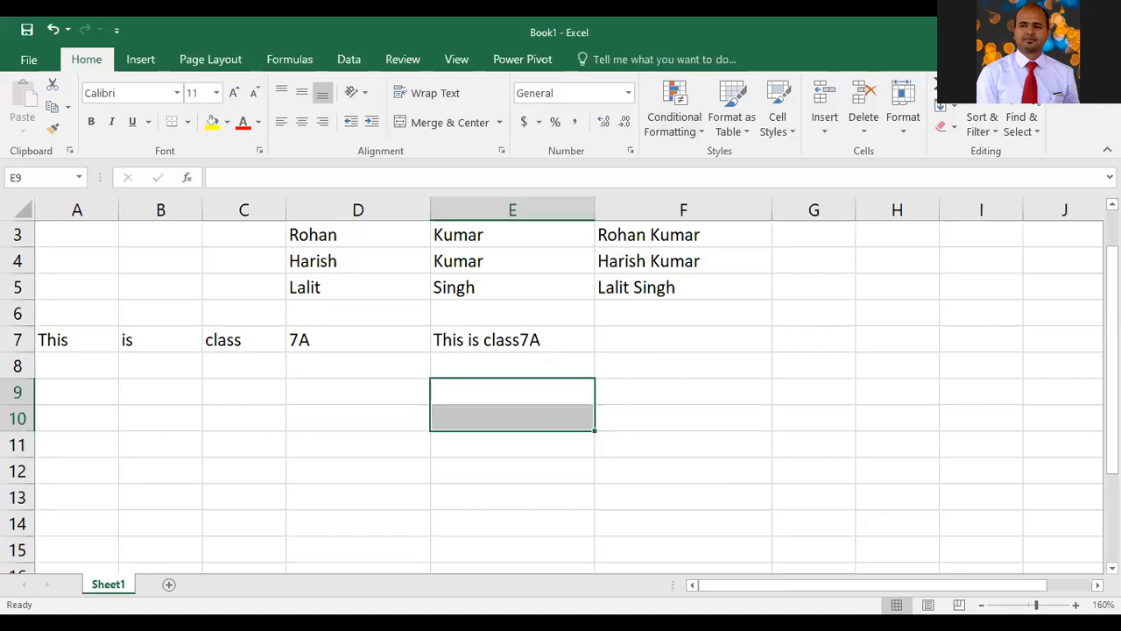
Narrow column F, then autofit its width to fit the full names
{"action": "left_click_drag", "start_coordinate": [771, 213], "coordinate": [642, 211]}
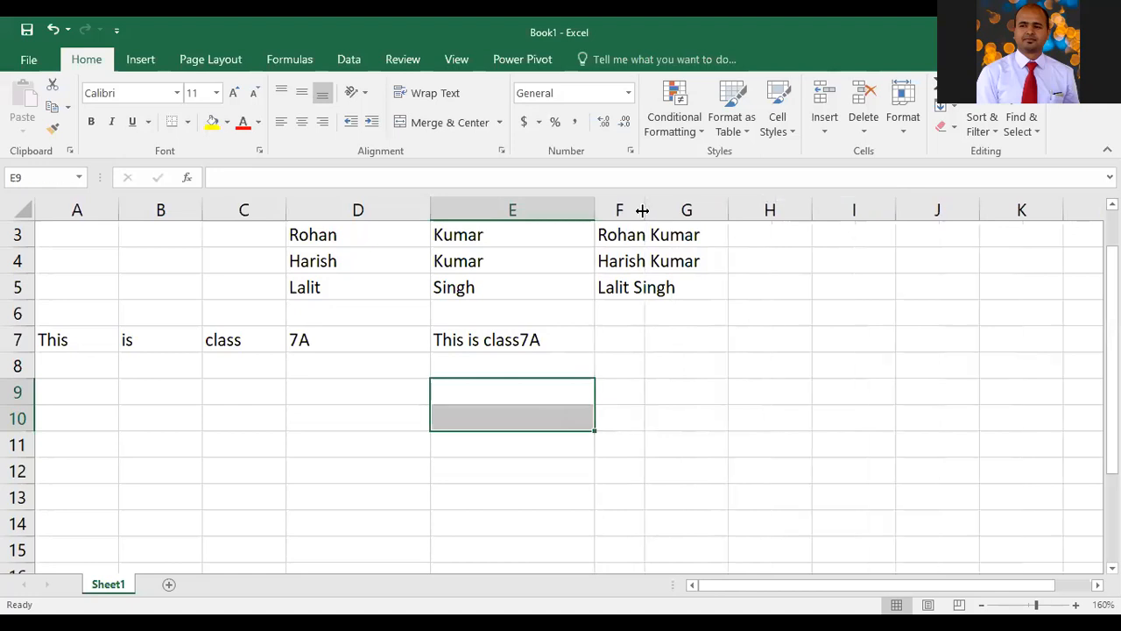
{"action": "left_click", "coordinate": [683, 256]}
{"action": "left_click", "coordinate": [633, 261]}
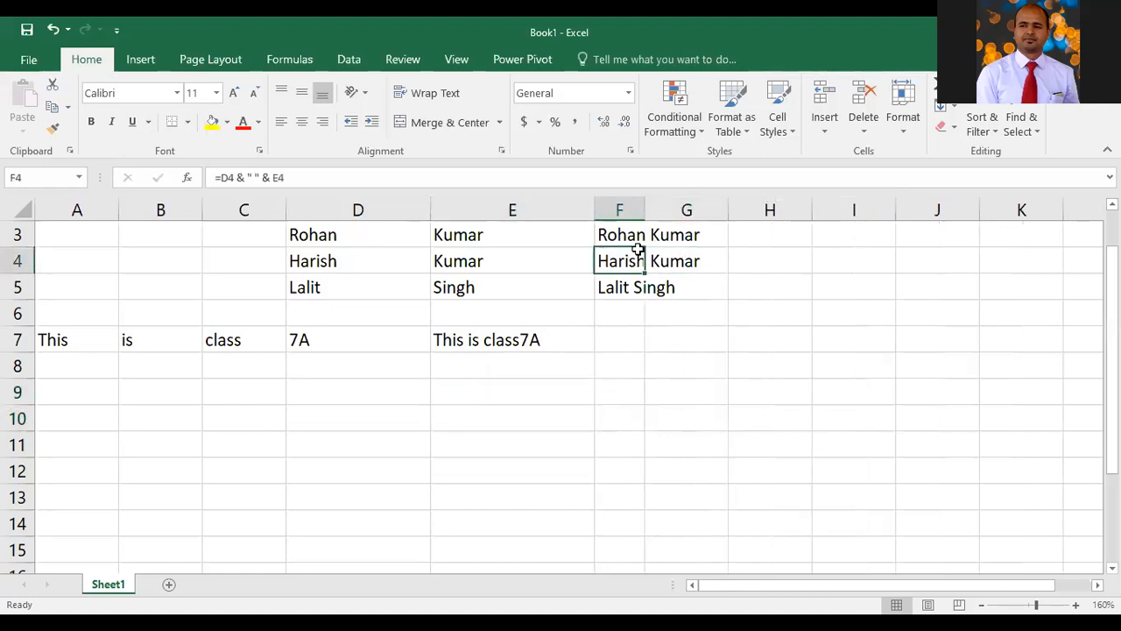
{"action": "double_click", "coordinate": [649, 210]}
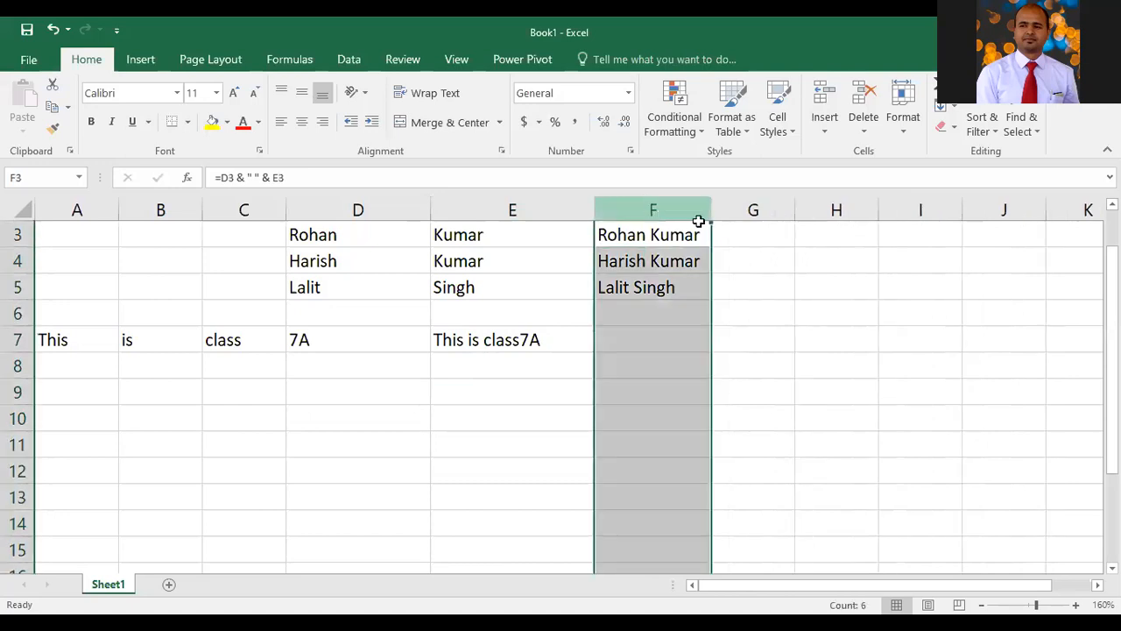
Resize columns F and E by dragging their borders, then autofit column E's width
{"action": "left_click", "coordinate": [686, 319]}
{"action": "left_click_drag", "start_coordinate": [713, 211], "coordinate": [626, 221]}
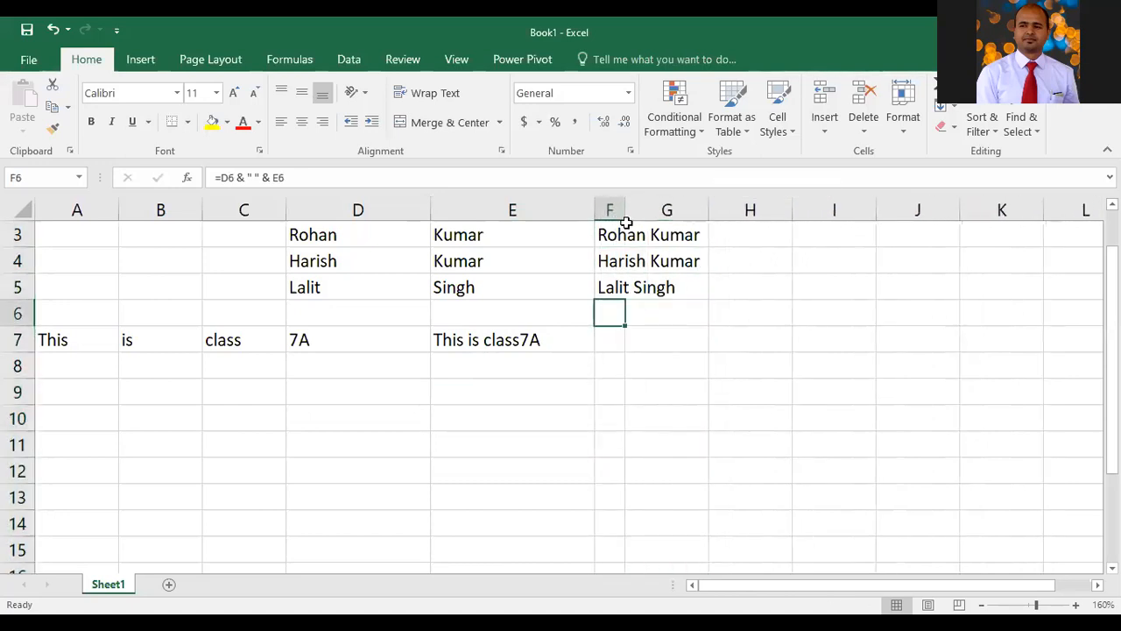
{"action": "left_click", "coordinate": [651, 332]}
{"action": "left_click", "coordinate": [592, 210]}
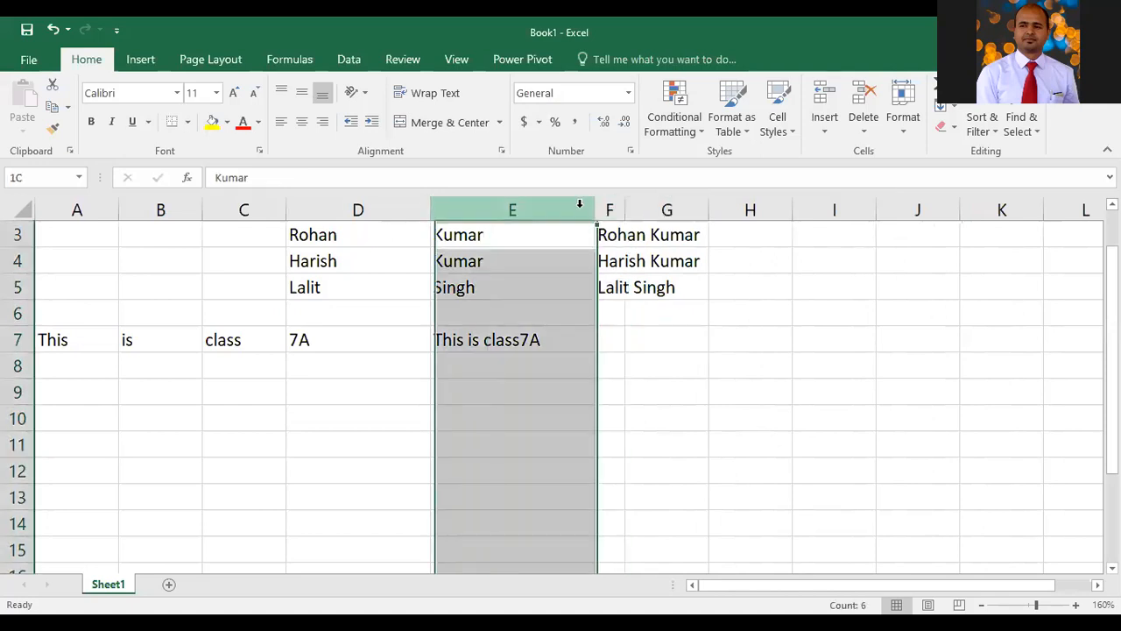
{"action": "left_click_drag", "start_coordinate": [493, 224], "coordinate": [465, 225]}
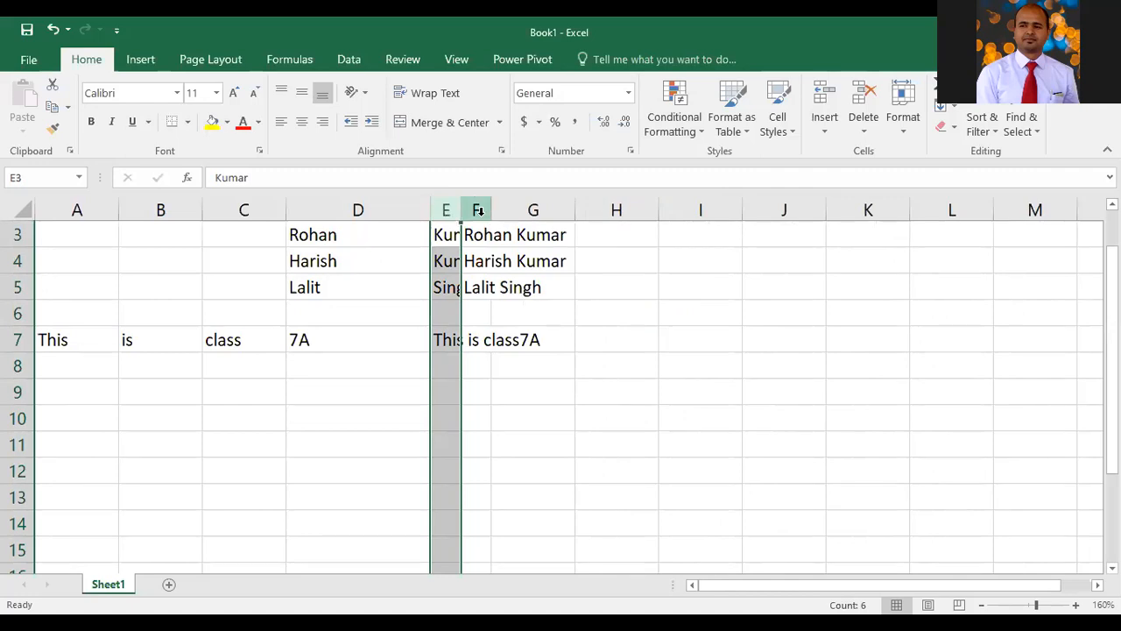
{"action": "left_click", "coordinate": [477, 211]}
{"action": "left_click_drag", "start_coordinate": [495, 210], "coordinate": [577, 211]}
{"action": "left_click", "coordinate": [686, 418]}
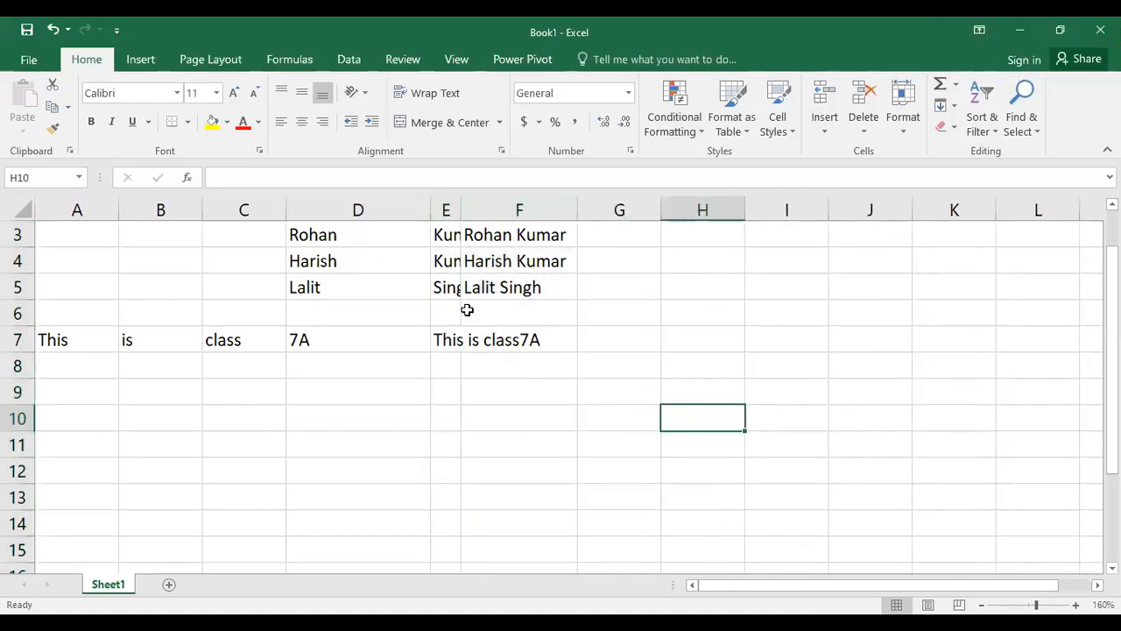
{"action": "double_click", "coordinate": [464, 210]}
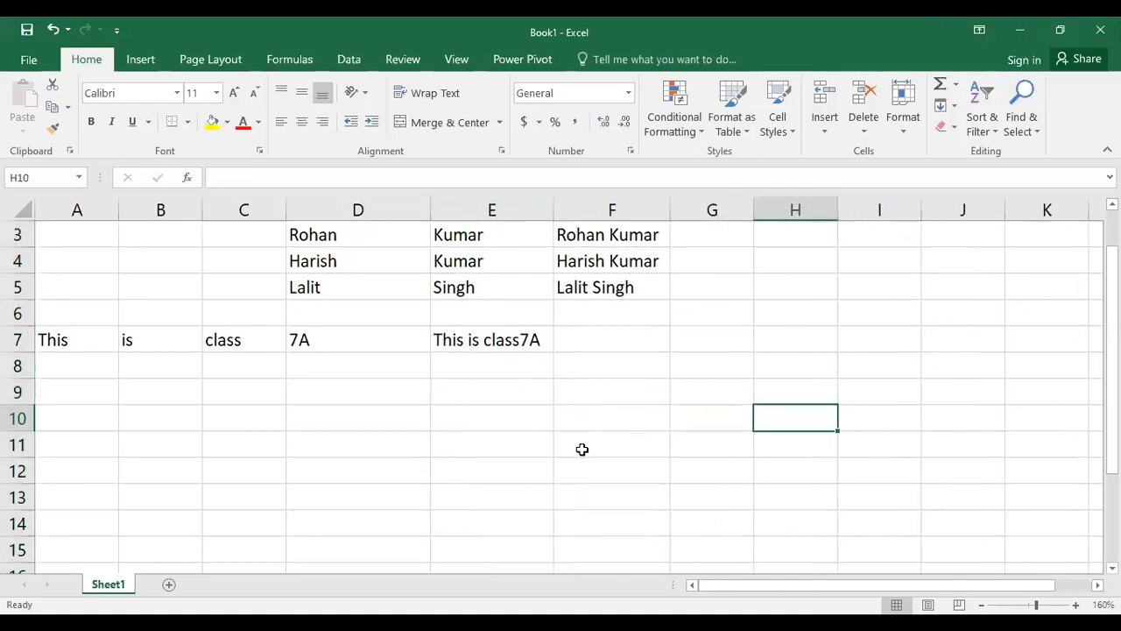
Enter 1.45678 in E10 and 3 in F10
{"action": "left_click", "coordinate": [501, 415]}
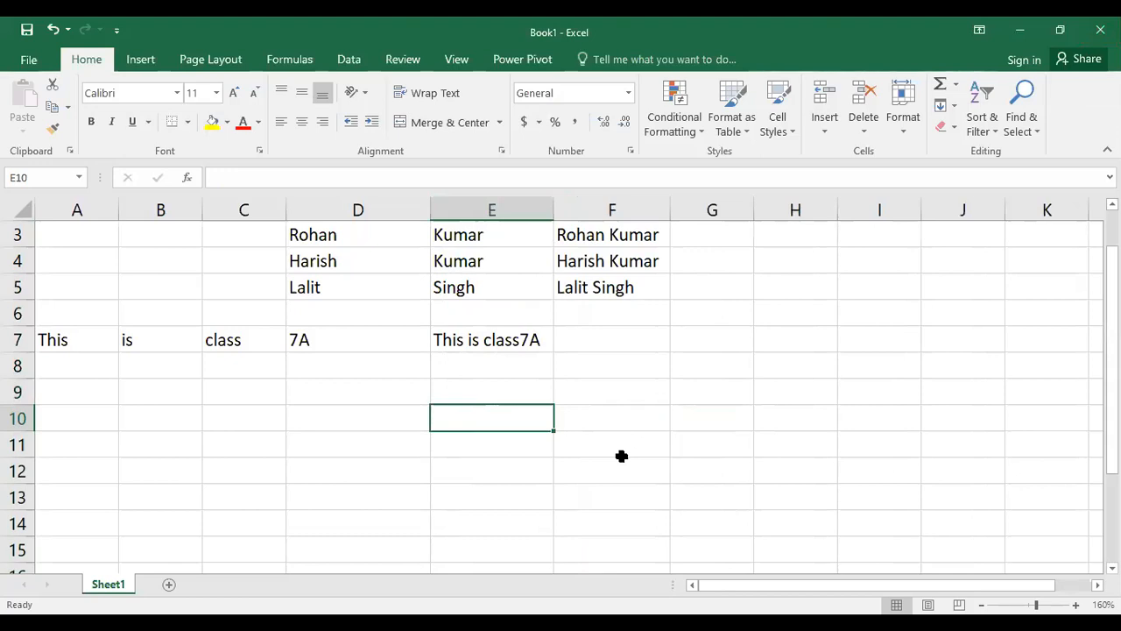
{"action": "type", "text": "1.."}
{"action": "key", "text": "BackSpace"}
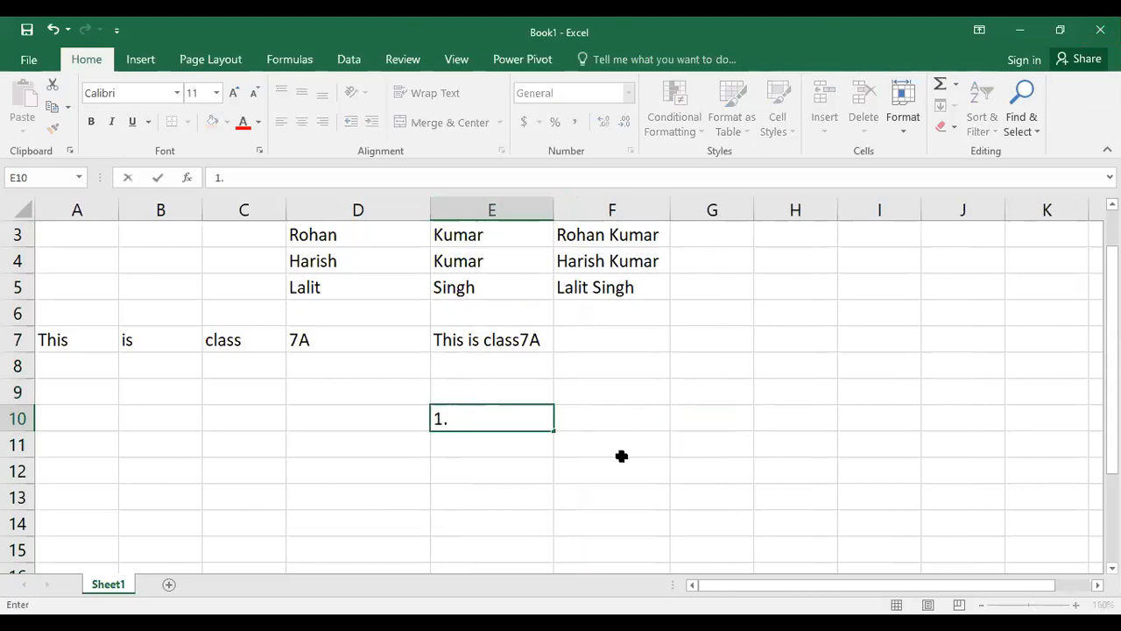
{"action": "type", "text": "45678"}
{"action": "key", "text": "Tab"}
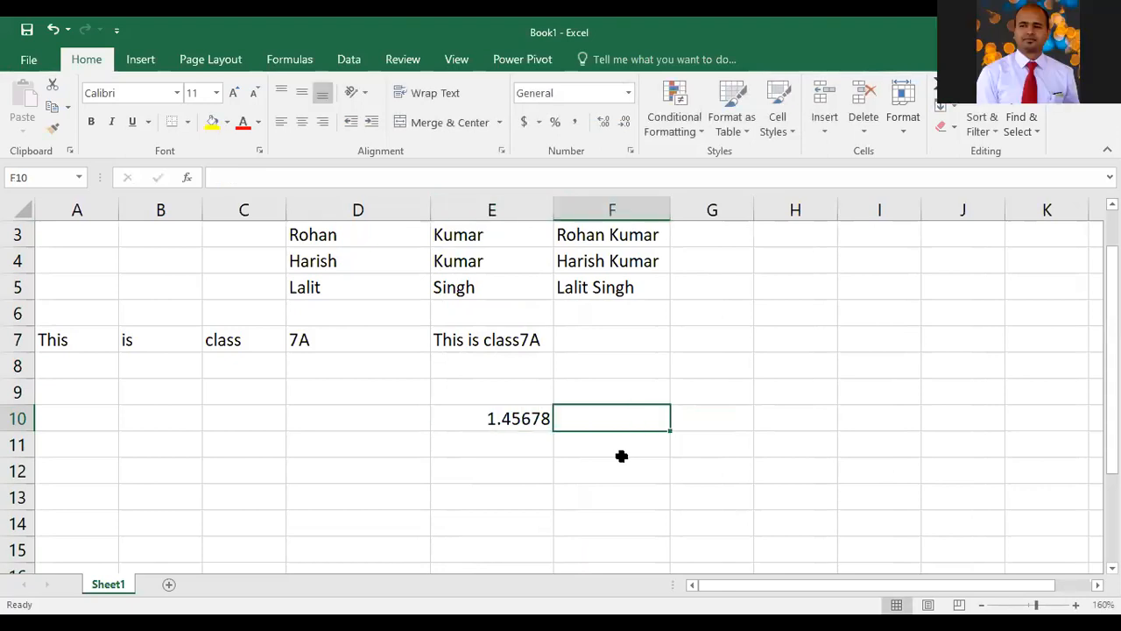
{"action": "type", "text": "3"}
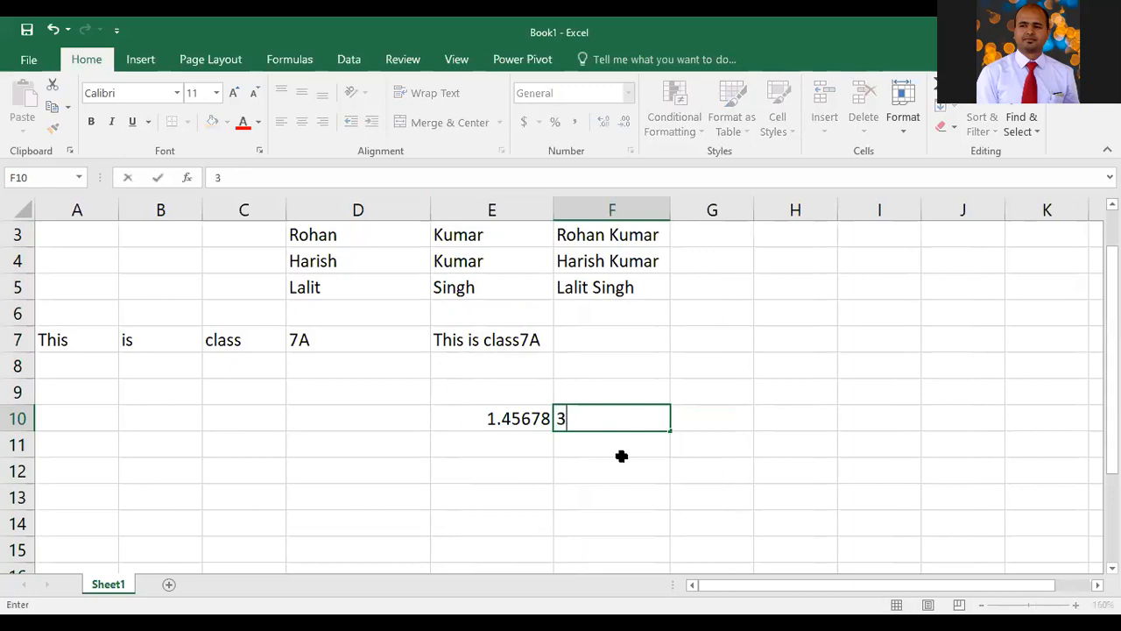
{"action": "key", "text": "Tab"}
Enter the formula =e10*f10 in G10 to multiply the two values
{"action": "type", "text": "="}
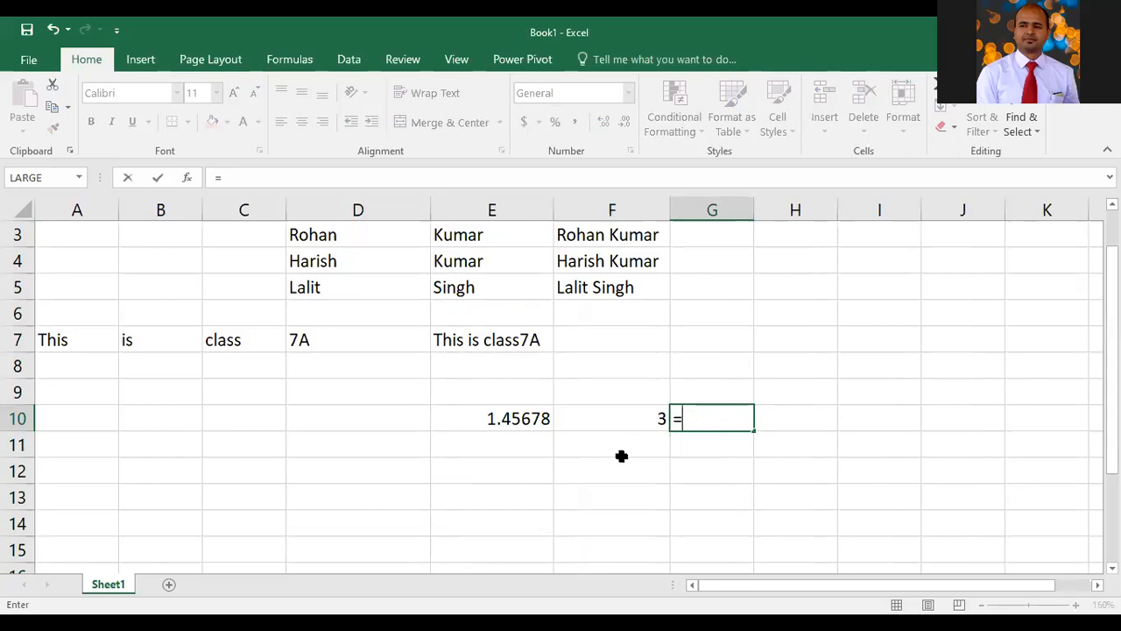
{"action": "type", "text": "e10"}
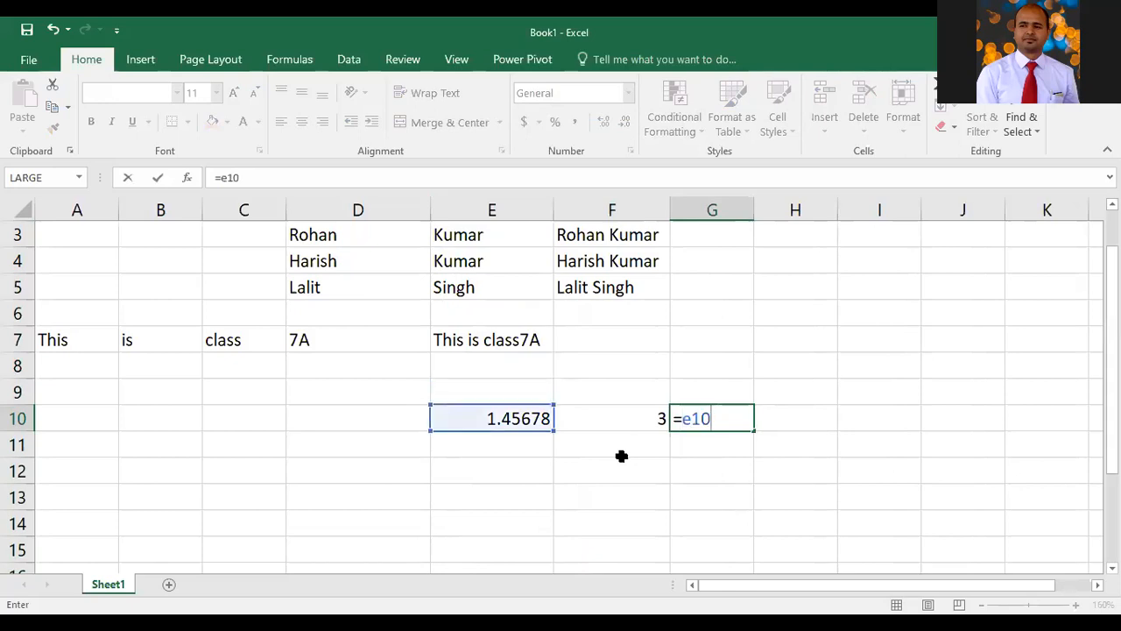
{"action": "type", "text": "*f10"}
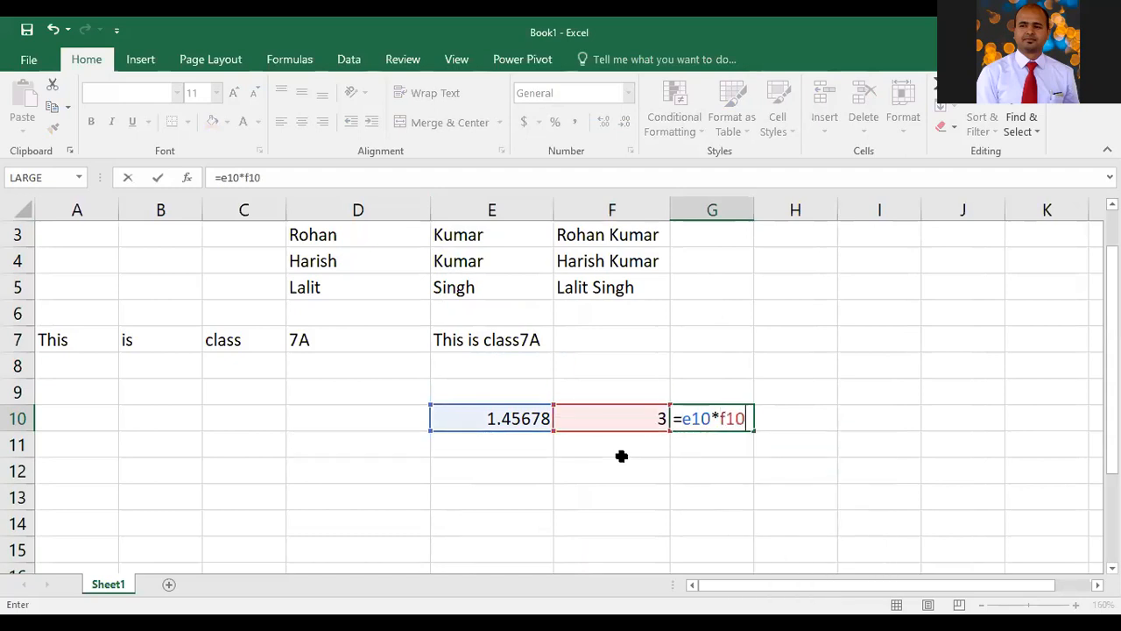
{"action": "left_click", "coordinate": [621, 455]}
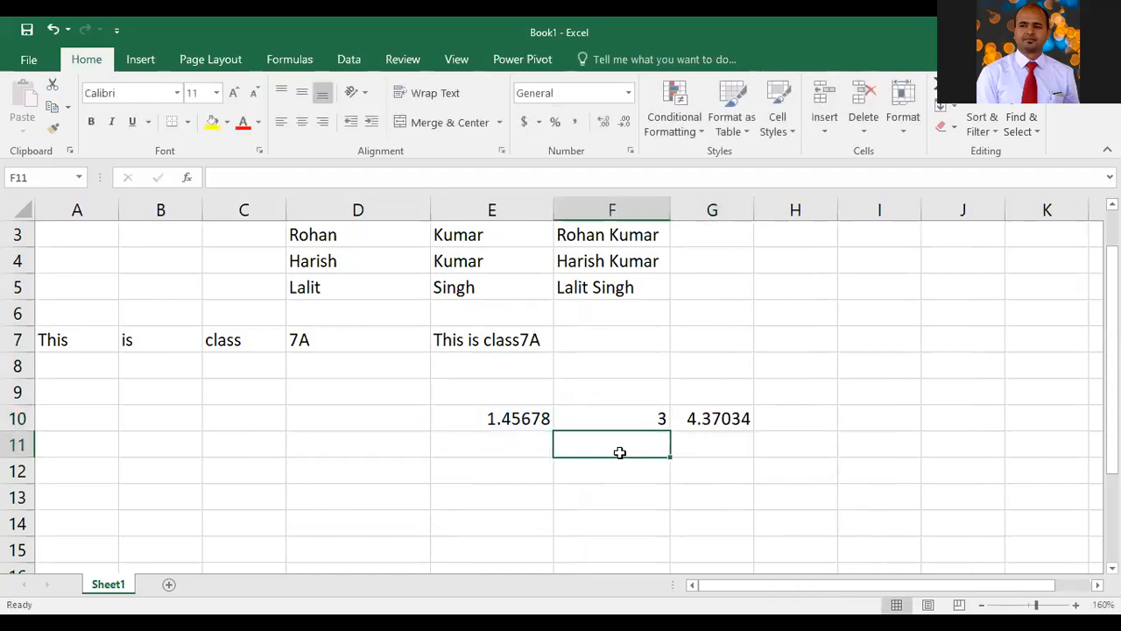
Adjust the widths of columns G, D and E, then widen column G again
{"action": "left_click_drag", "start_coordinate": [754, 209], "coordinate": [728, 210]}
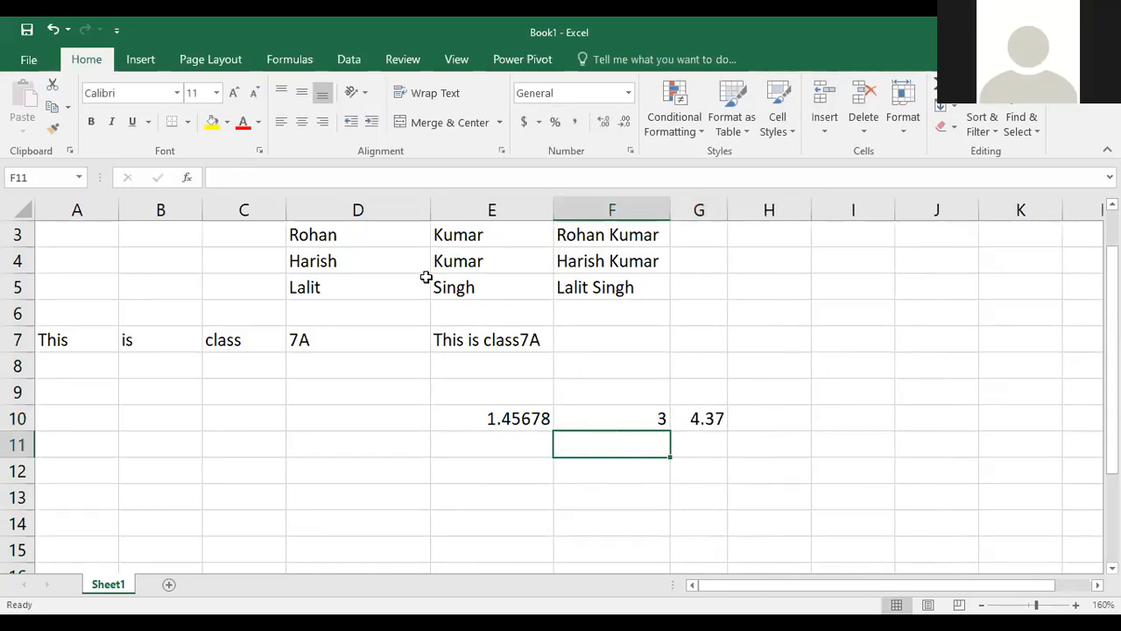
{"action": "left_click_drag", "start_coordinate": [426, 204], "coordinate": [333, 206]}
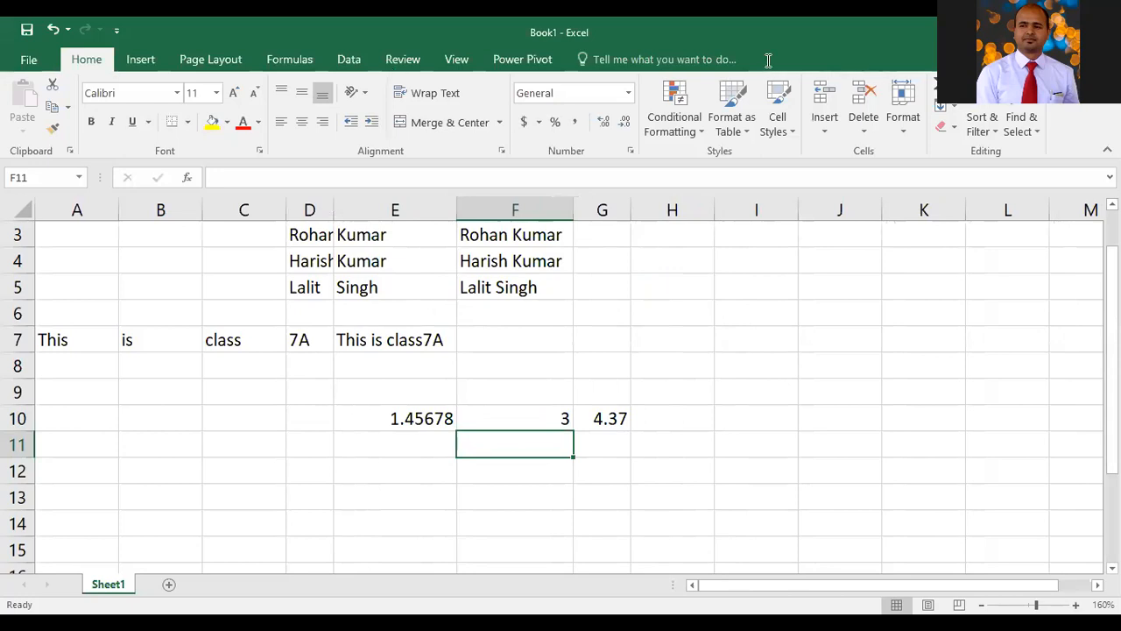
{"action": "left_click", "coordinate": [463, 207]}
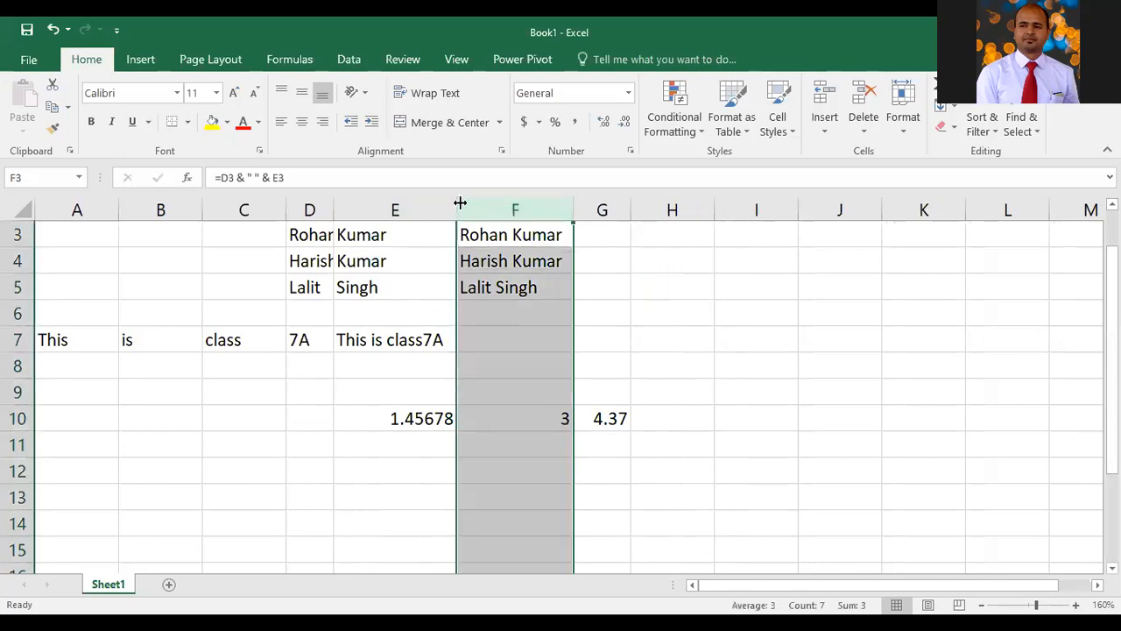
{"action": "left_click_drag", "start_coordinate": [449, 205], "coordinate": [410, 207]}
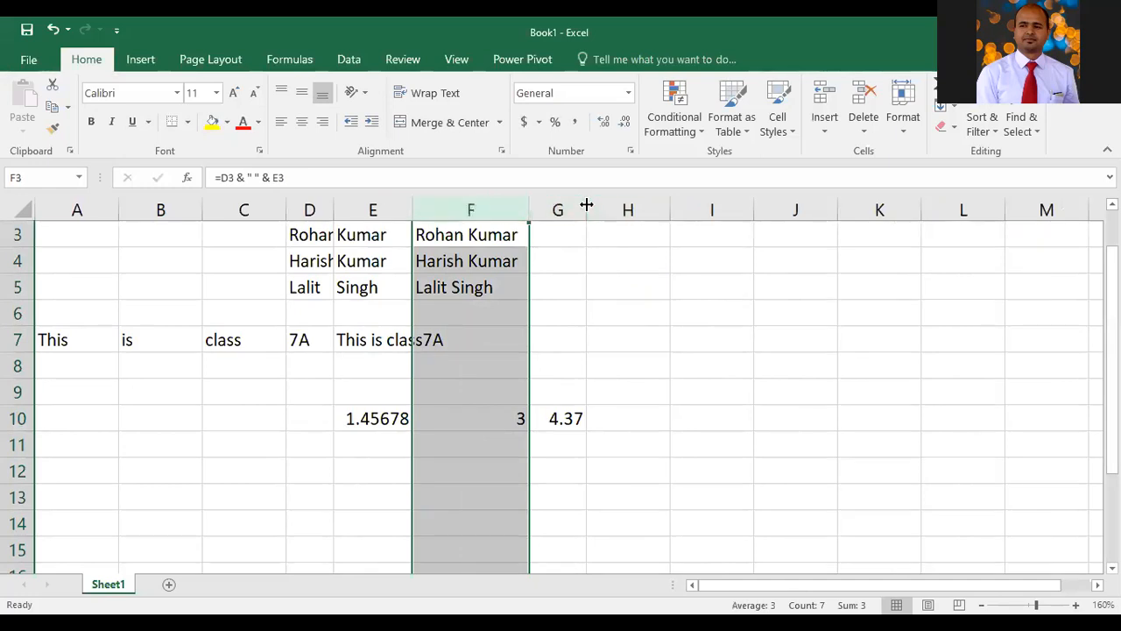
{"action": "left_click_drag", "start_coordinate": [586, 209], "coordinate": [622, 218]}
Edit the G10 formula to divide instead, making it =E10/F10
{"action": "left_click", "coordinate": [569, 419]}
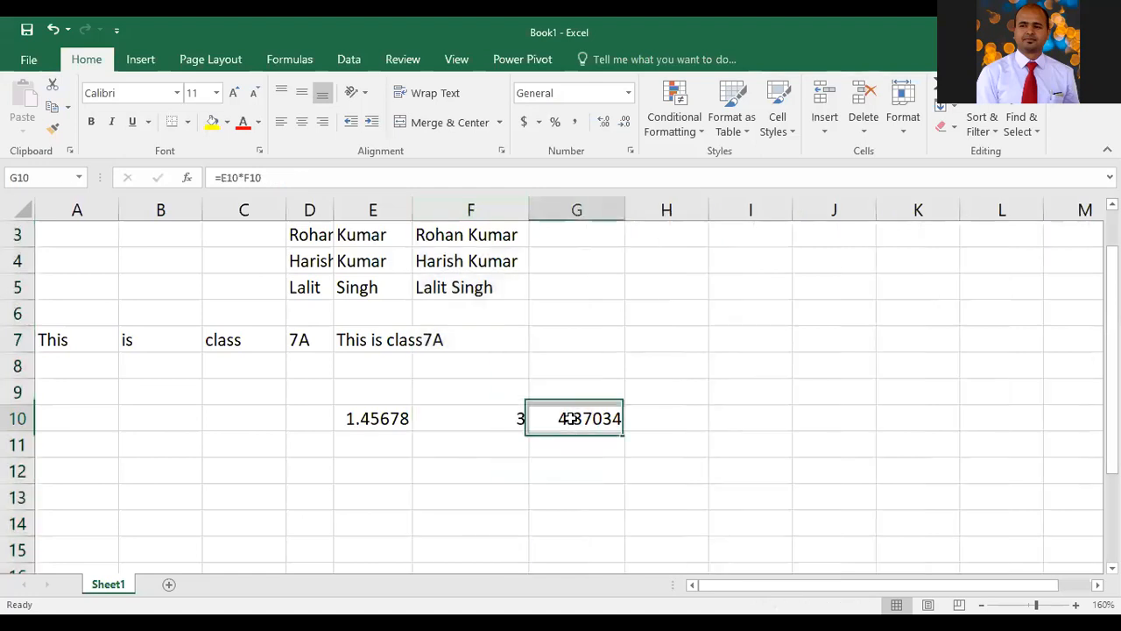
{"action": "left_click", "coordinate": [351, 177]}
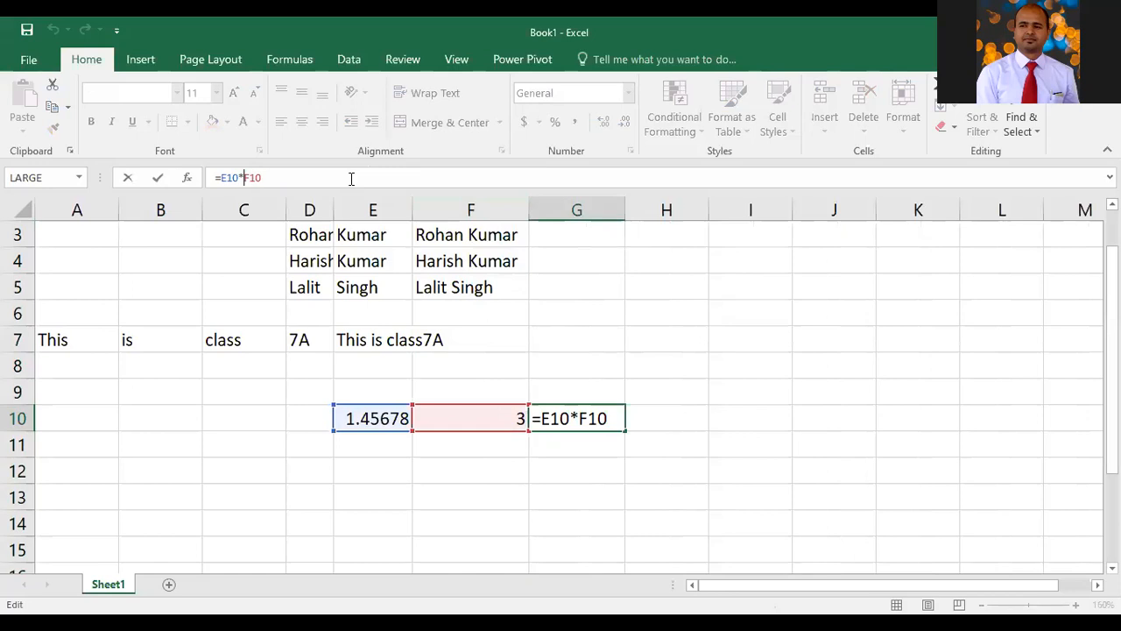
{"action": "key", "text": "BackSpace"}
{"action": "type", "text": "/"}
{"action": "key", "text": "ctrl+Return"}
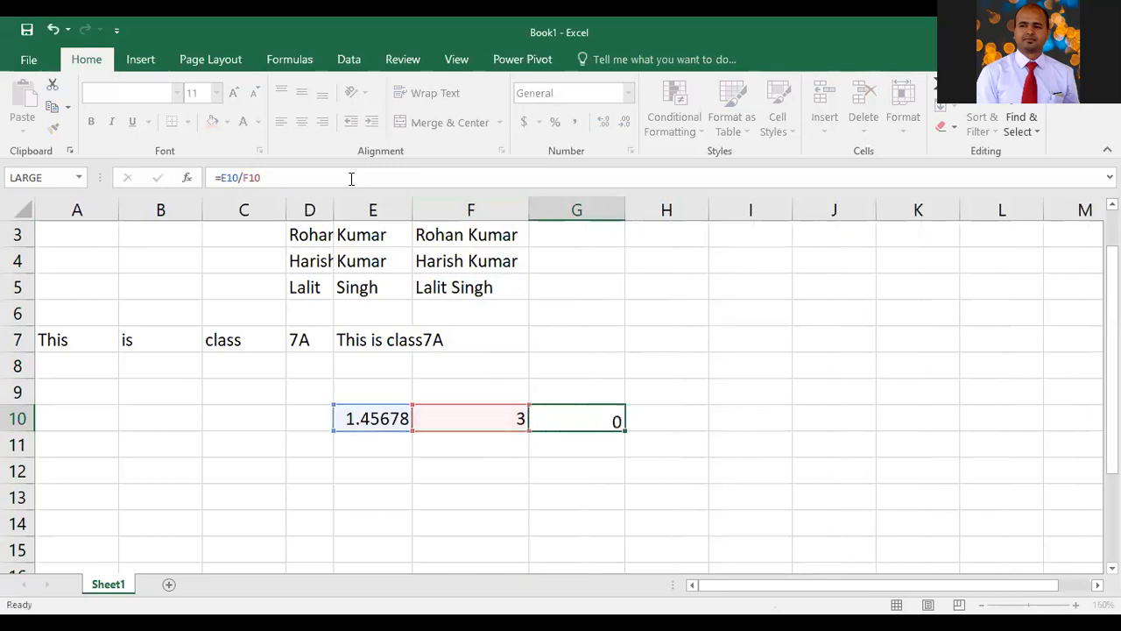
Change the value in F10 to 0
{"action": "key", "text": "Left"}
{"action": "type", "text": "0"}
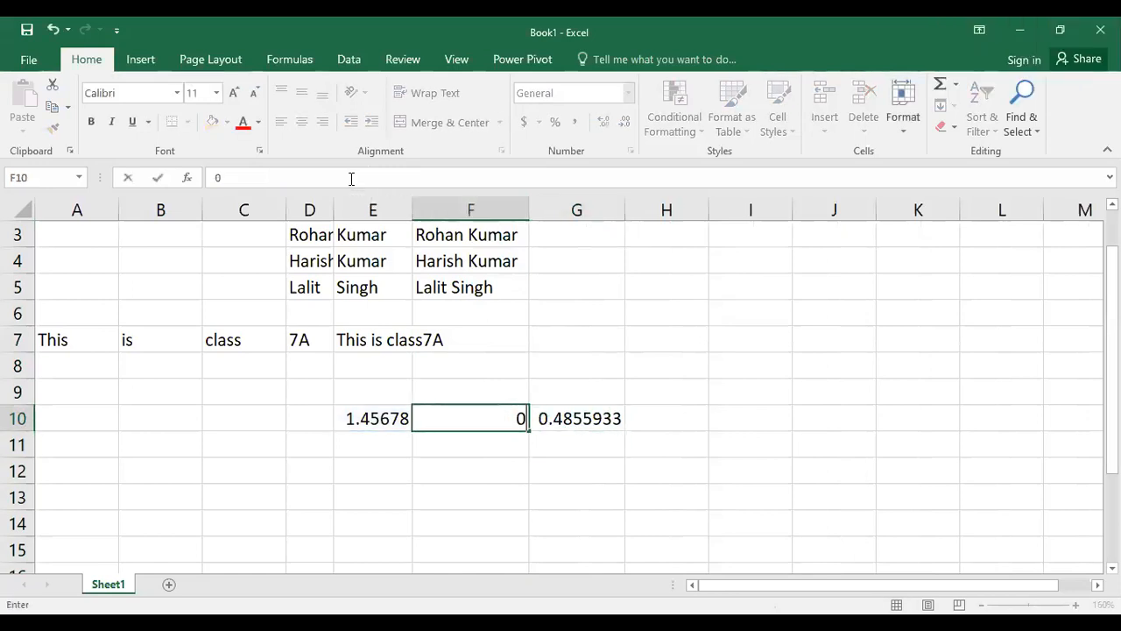
{"action": "key", "text": "Return"}
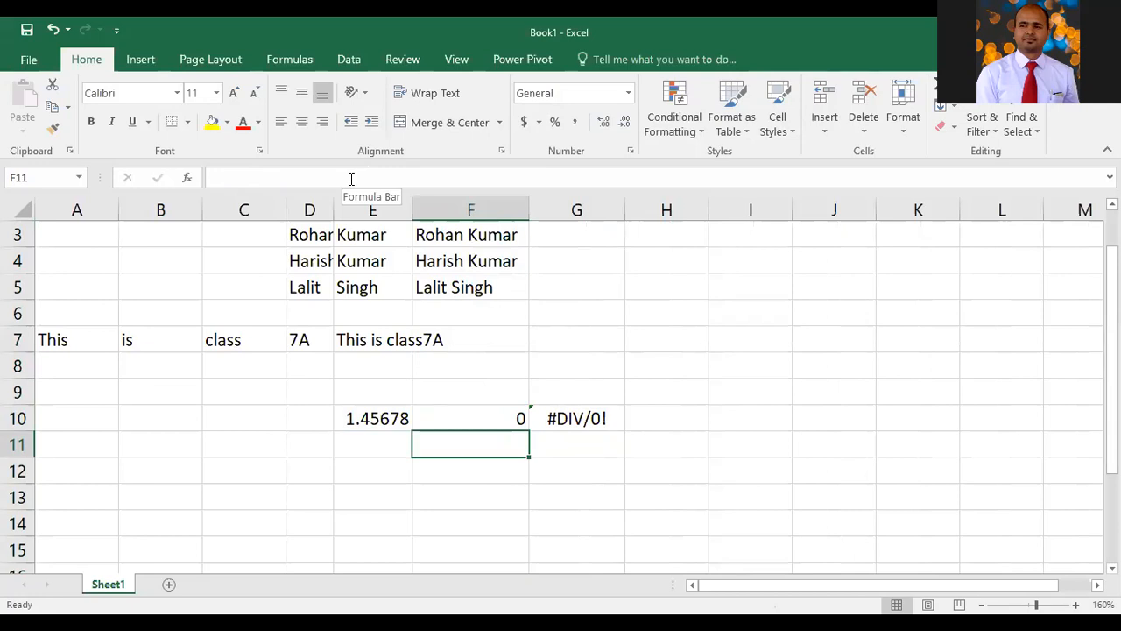
Inspect the error shown in G10 and its context options
{"action": "left_click", "coordinate": [610, 423]}
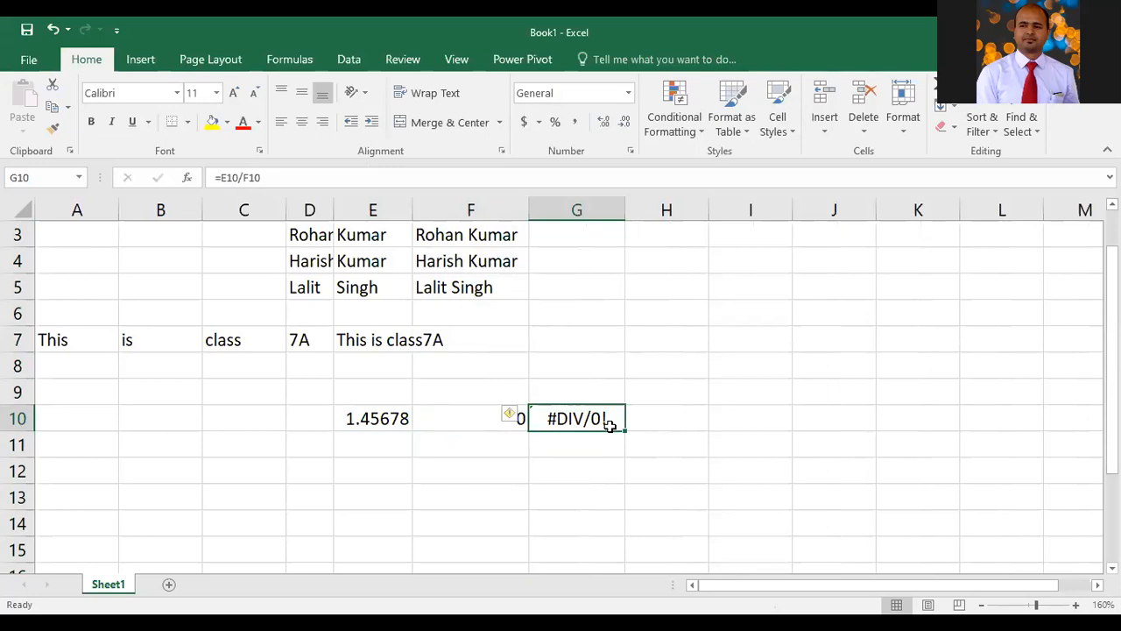
{"action": "right_click", "coordinate": [612, 429]}
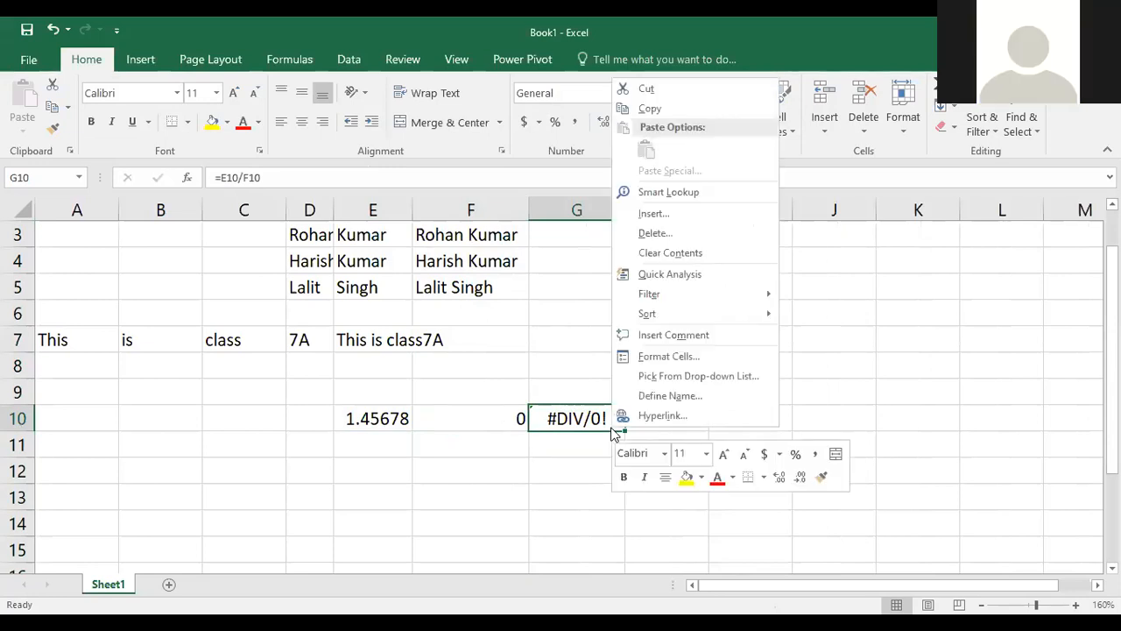
{"action": "left_click", "coordinate": [607, 434]}
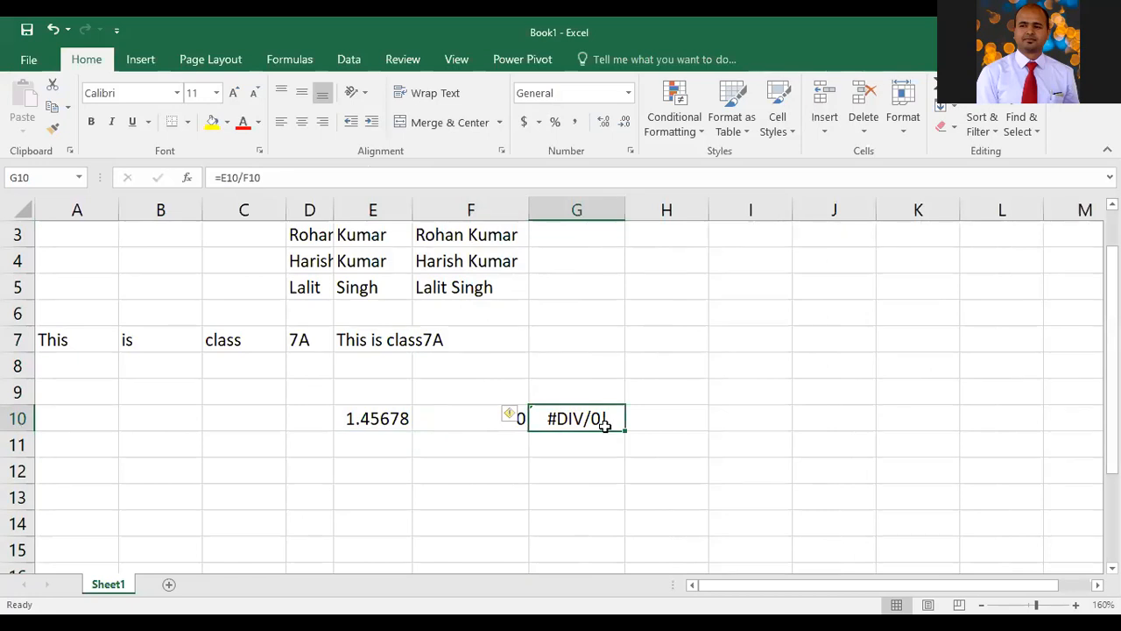
{"action": "left_click", "coordinate": [487, 469]}
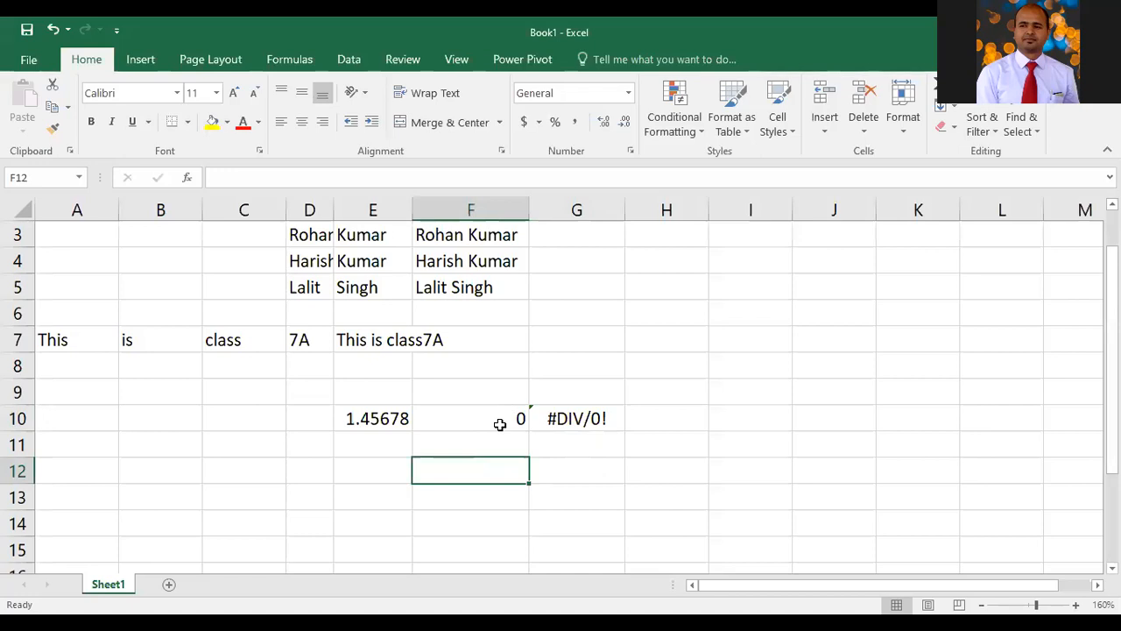
Clear the values in F10 and E10
{"action": "left_click", "coordinate": [521, 419]}
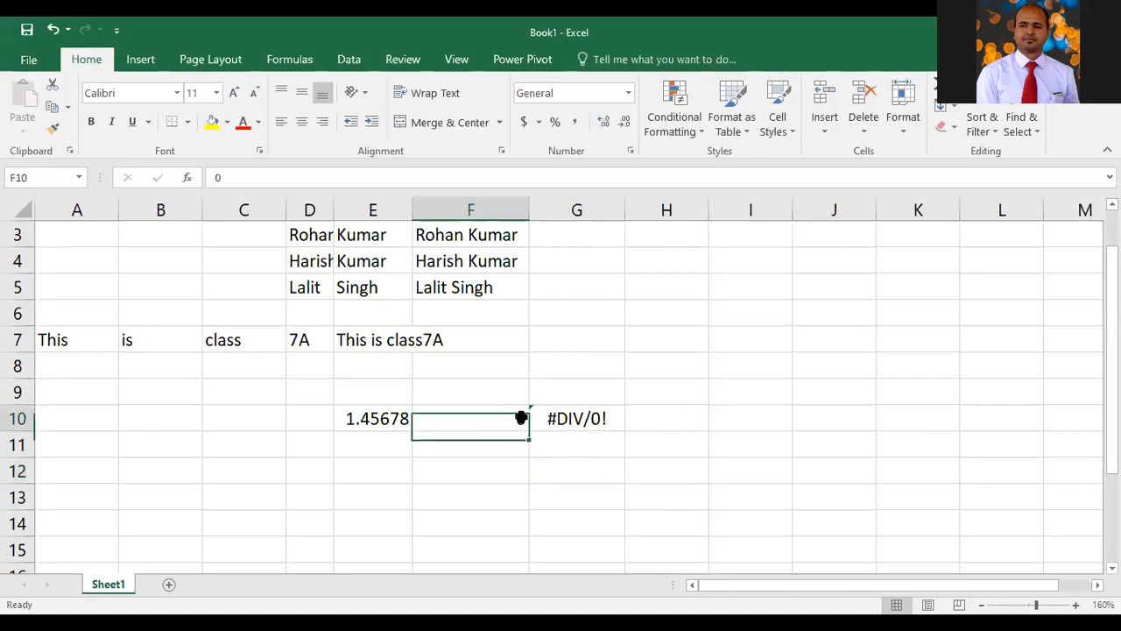
{"action": "key", "text": "Delete"}
{"action": "key", "text": "Return"}
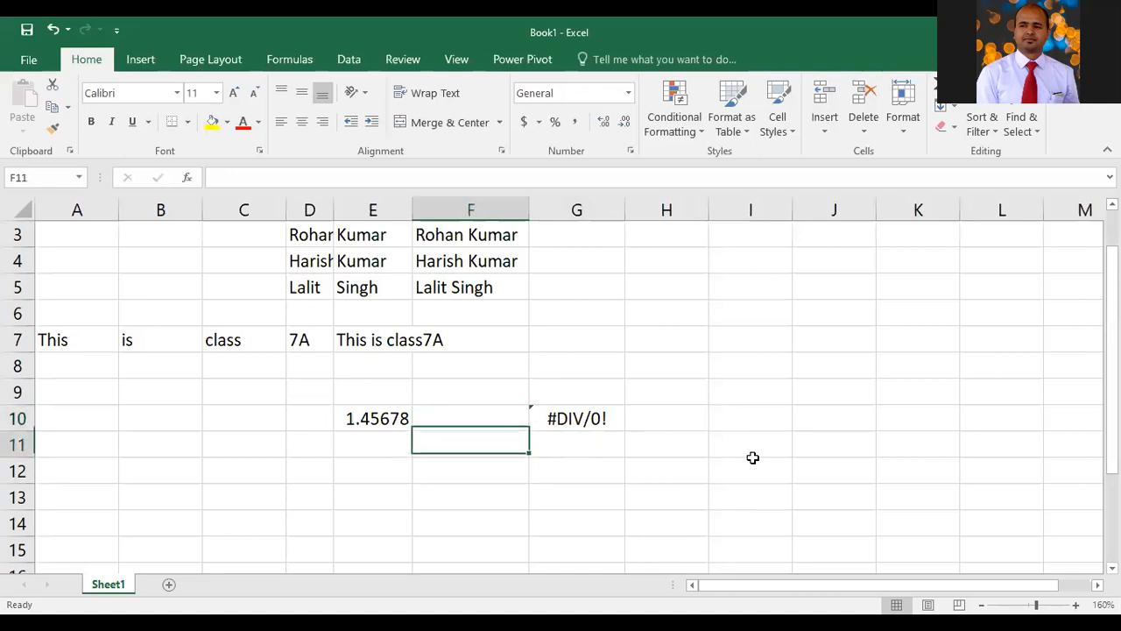
{"action": "key", "text": "Up"}
{"action": "key", "text": "Left"}
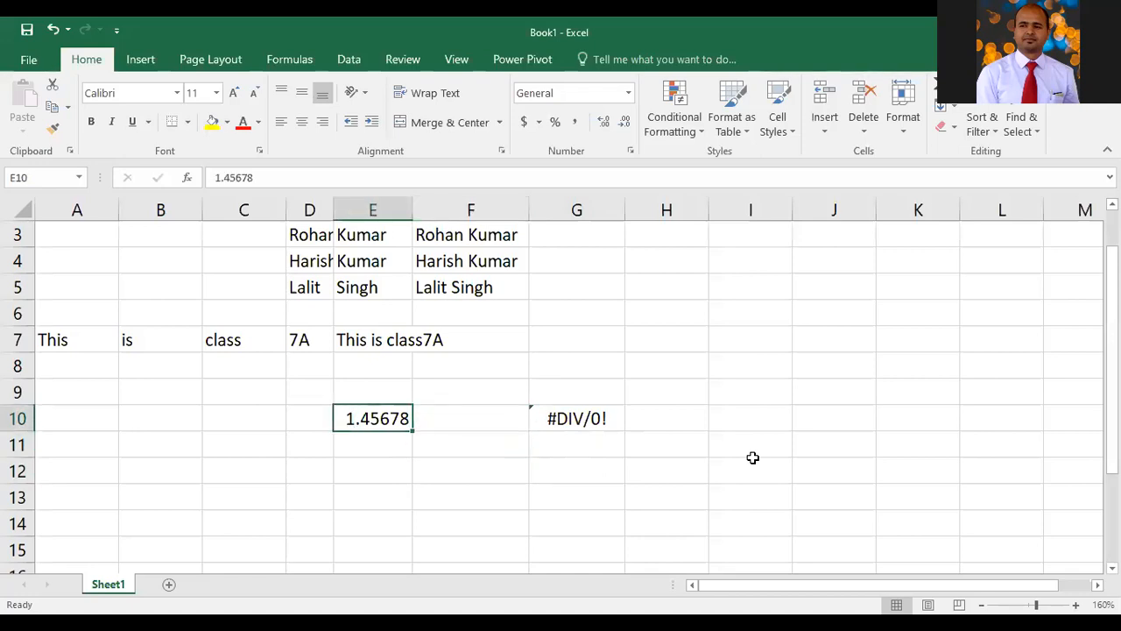
{"action": "key", "text": "Delete"}
{"action": "key", "text": "Return"}
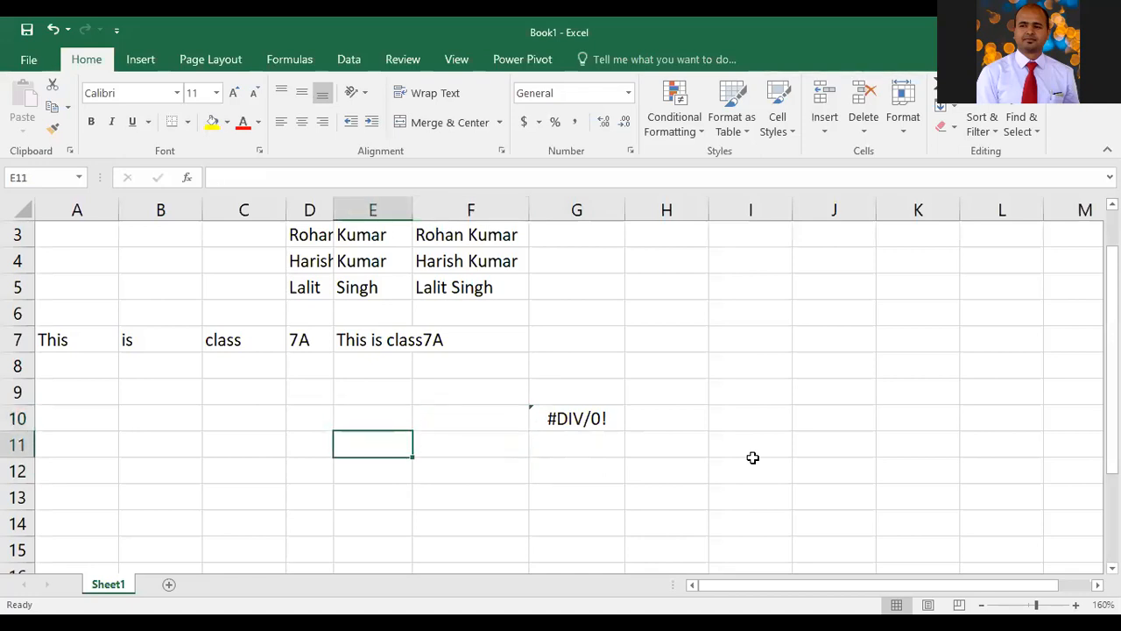
Undo the last cell clearing
{"action": "key", "text": "Up"}
{"action": "key", "text": "Right"}
{"action": "key", "text": "Right"}
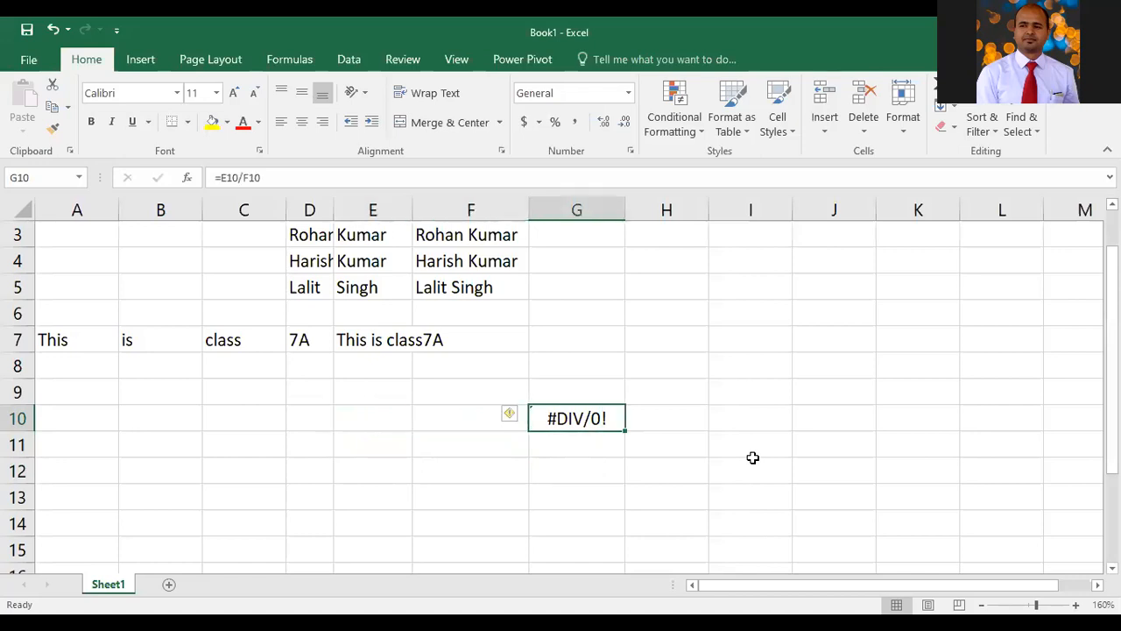
{"action": "key", "text": "Left"}
{"action": "key", "text": "Left"}
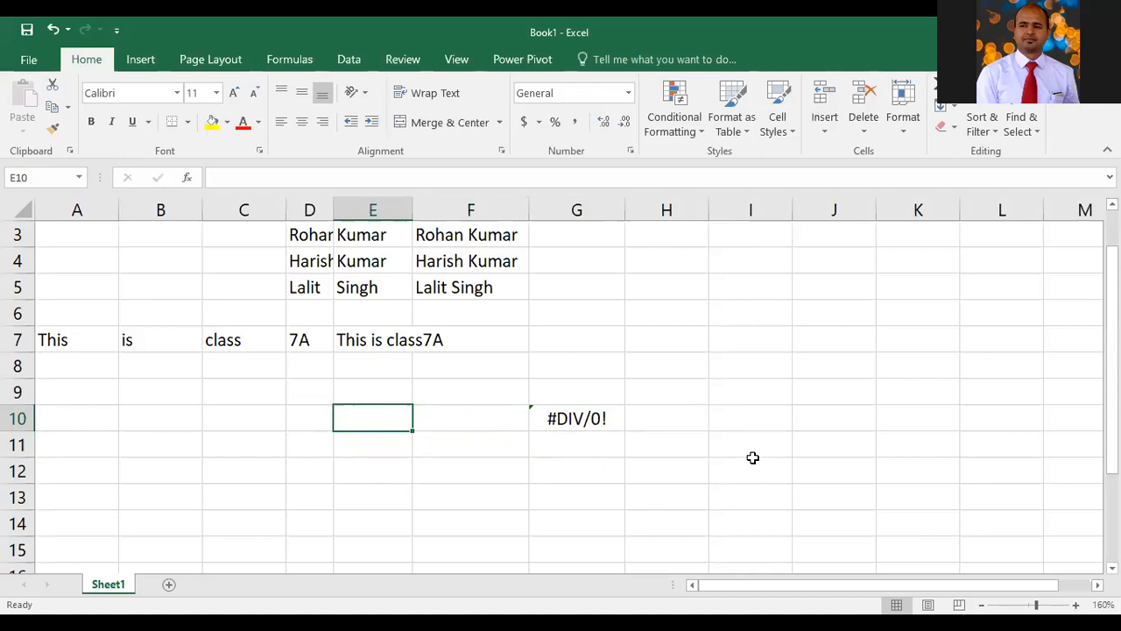
{"action": "key", "text": "ctrl+z"}
{"action": "key", "text": "ctrl+c"}
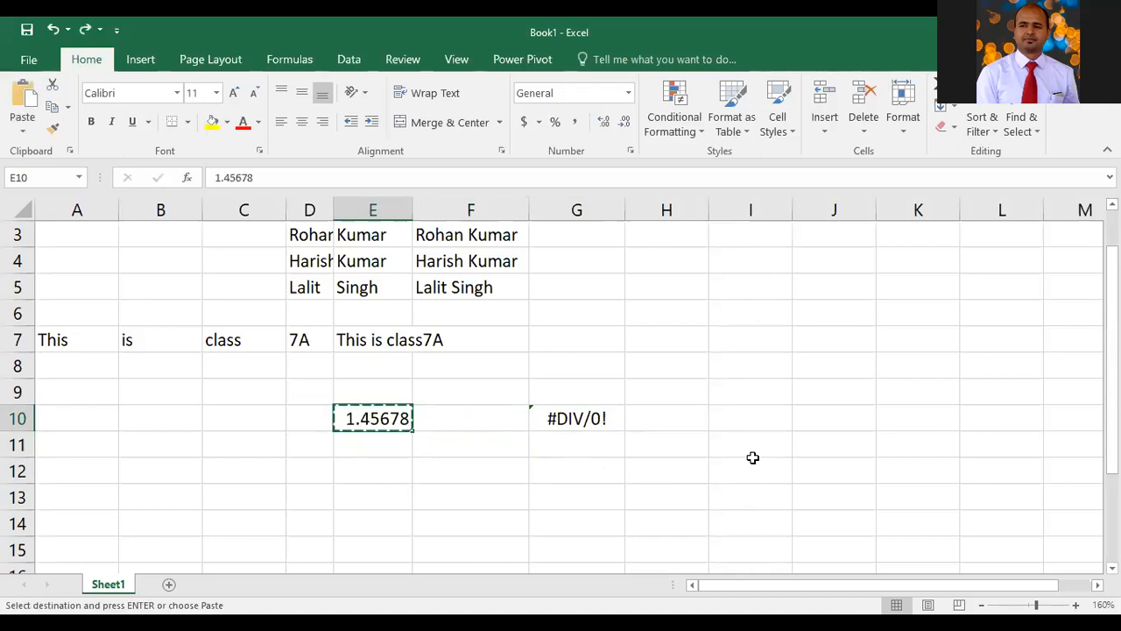
{"action": "key", "text": "Right"}
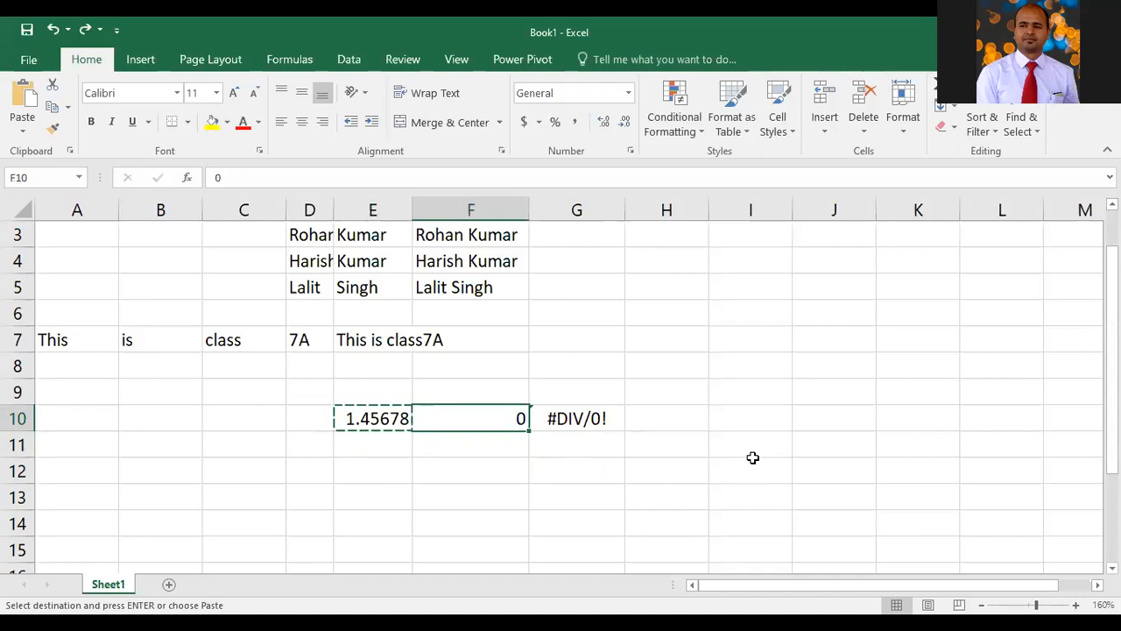
{"action": "key", "text": "Escape"}
Delete column F from the worksheet
{"action": "left_click", "coordinate": [488, 208]}
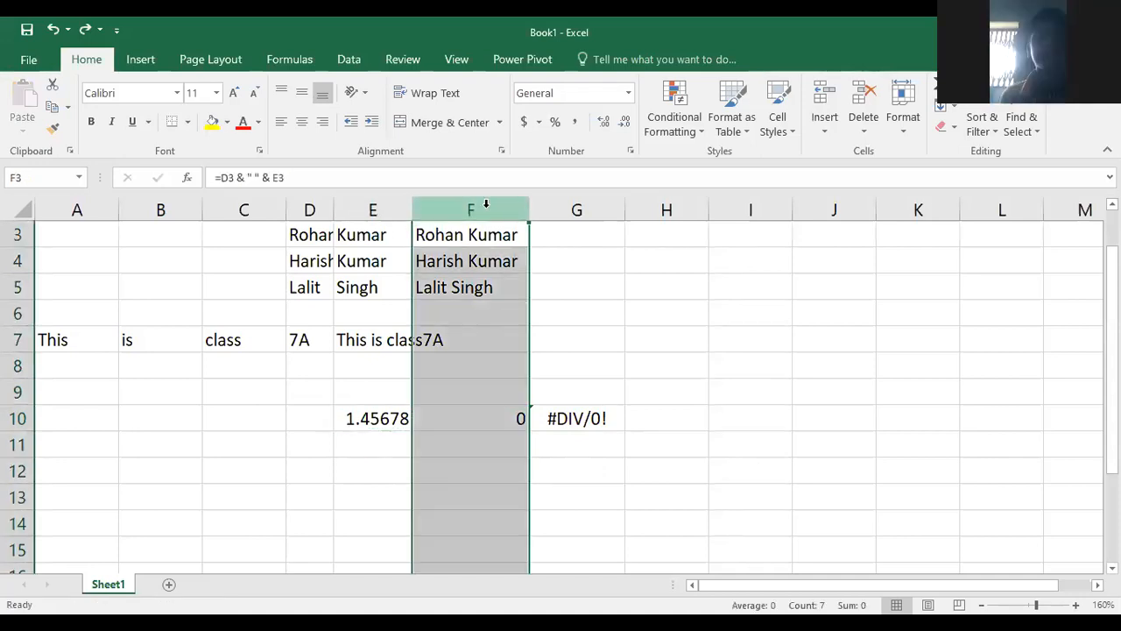
{"action": "key", "text": "ctrl+minus"}
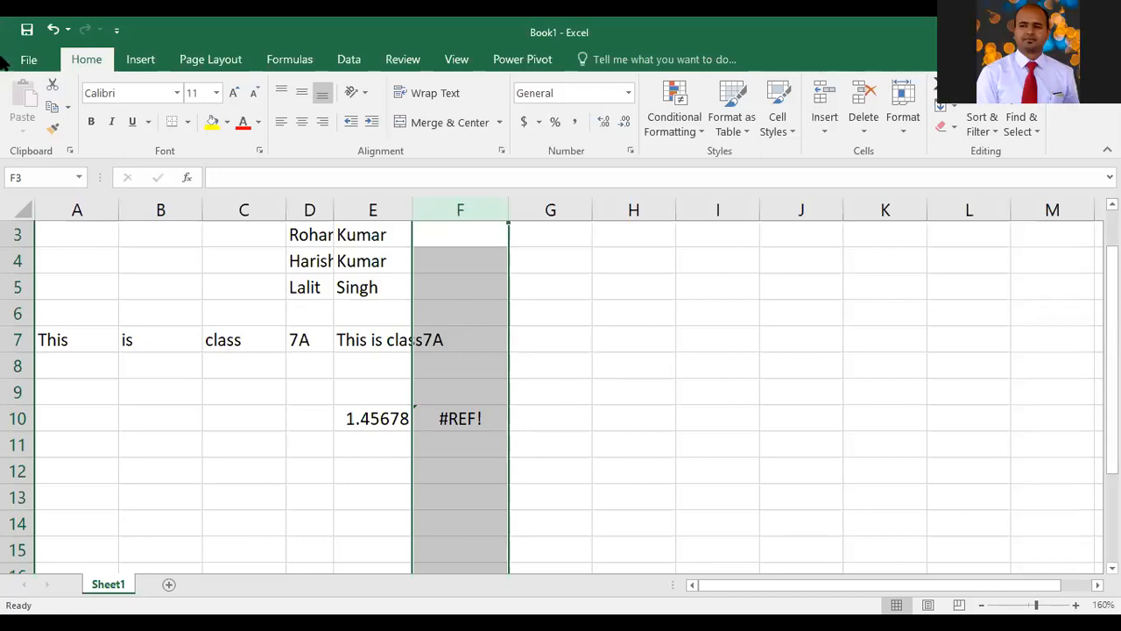
{"action": "left_click", "coordinate": [531, 361]}
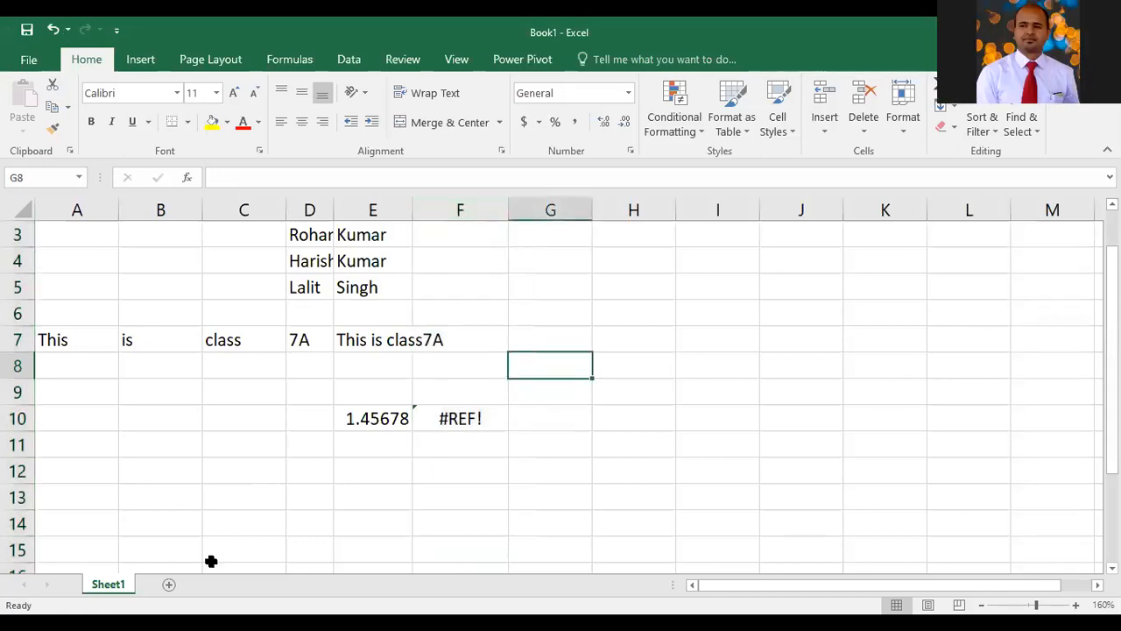
Add a new worksheet
{"action": "left_click", "coordinate": [169, 587]}
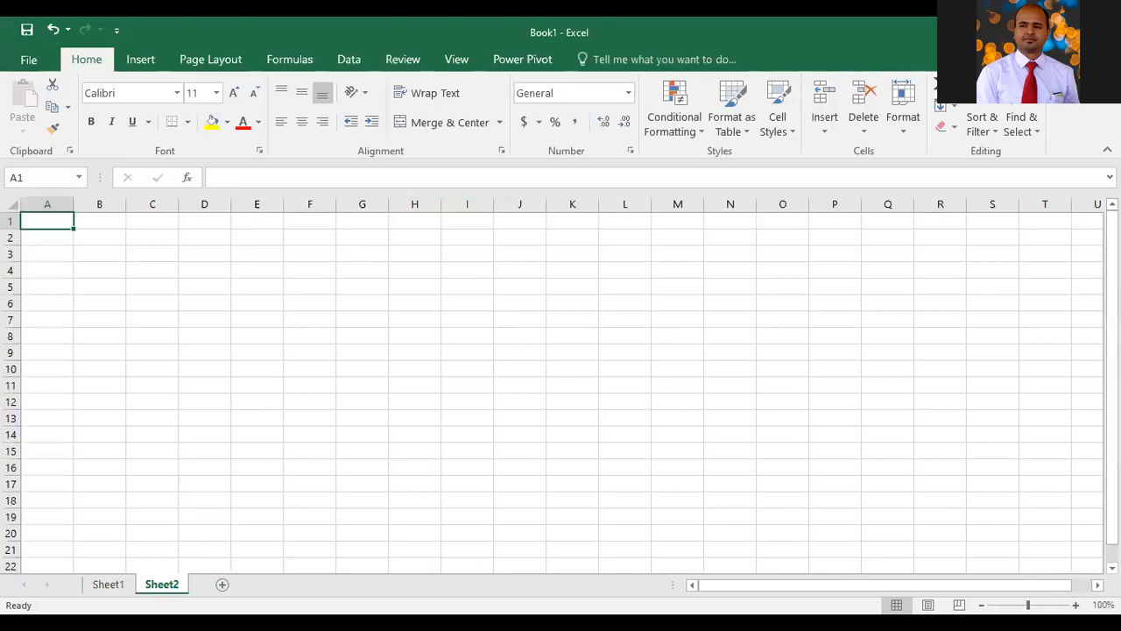
{"action": "left_click", "coordinate": [1076, 605]}
{"action": "left_click", "coordinate": [1076, 605]}
{"action": "left_click", "coordinate": [1077, 605]}
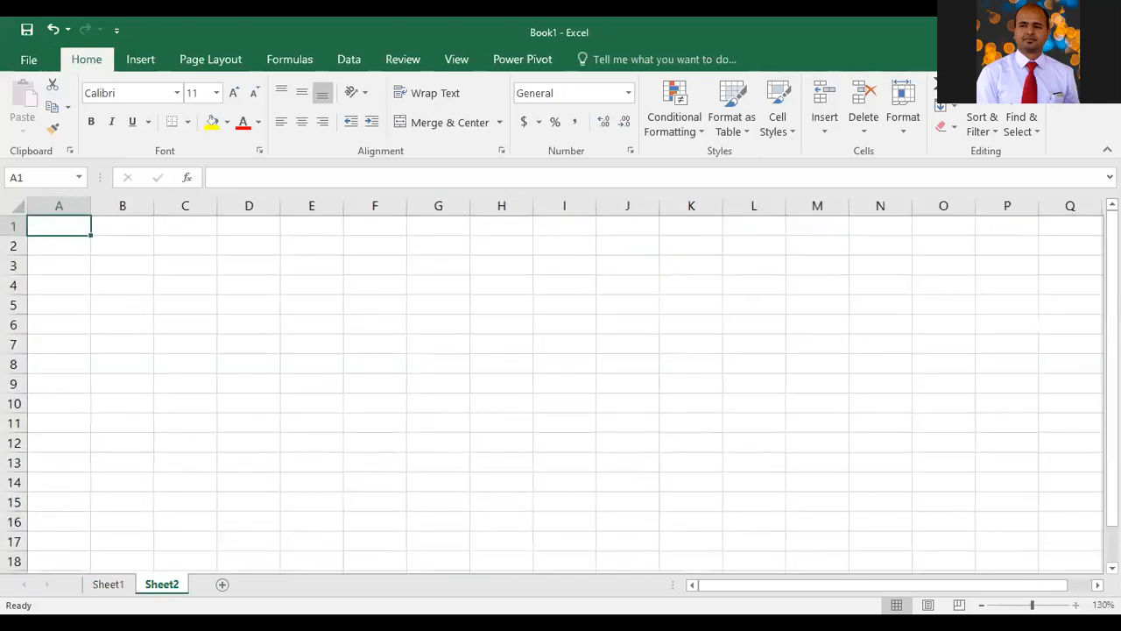
{"action": "left_click", "coordinate": [1077, 606]}
{"action": "left_click", "coordinate": [1077, 606]}
{"action": "left_click", "coordinate": [1077, 606]}
{"action": "left_click", "coordinate": [1077, 605]}
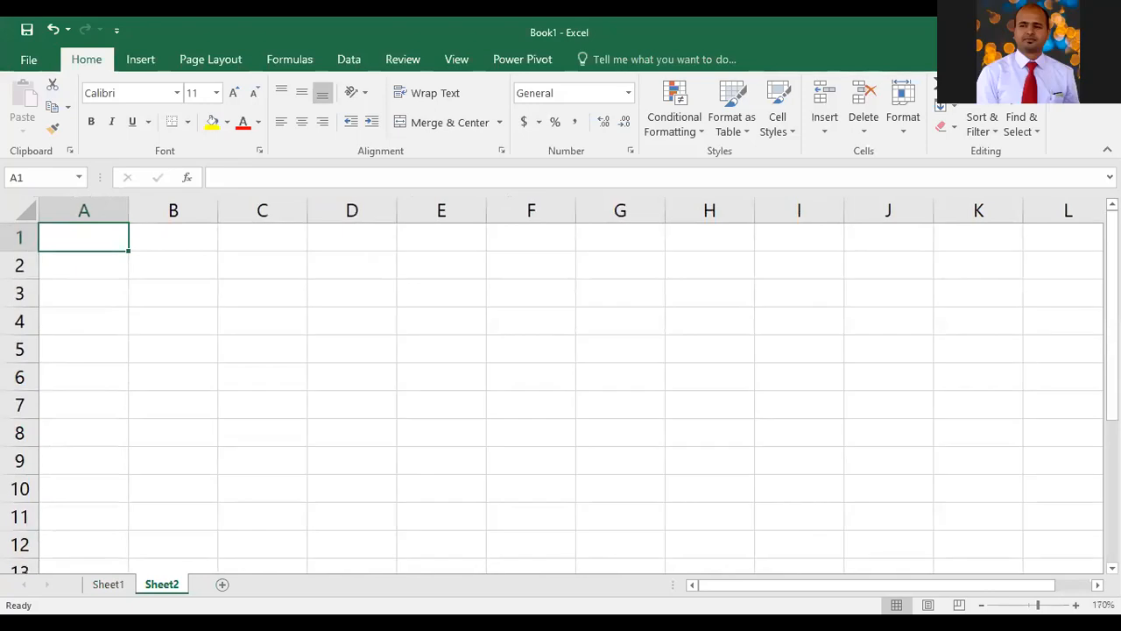
Enter the numbers 5, 4, 6, 7, 8 and 9 in cells D1 through D6
{"action": "left_click", "coordinate": [318, 261]}
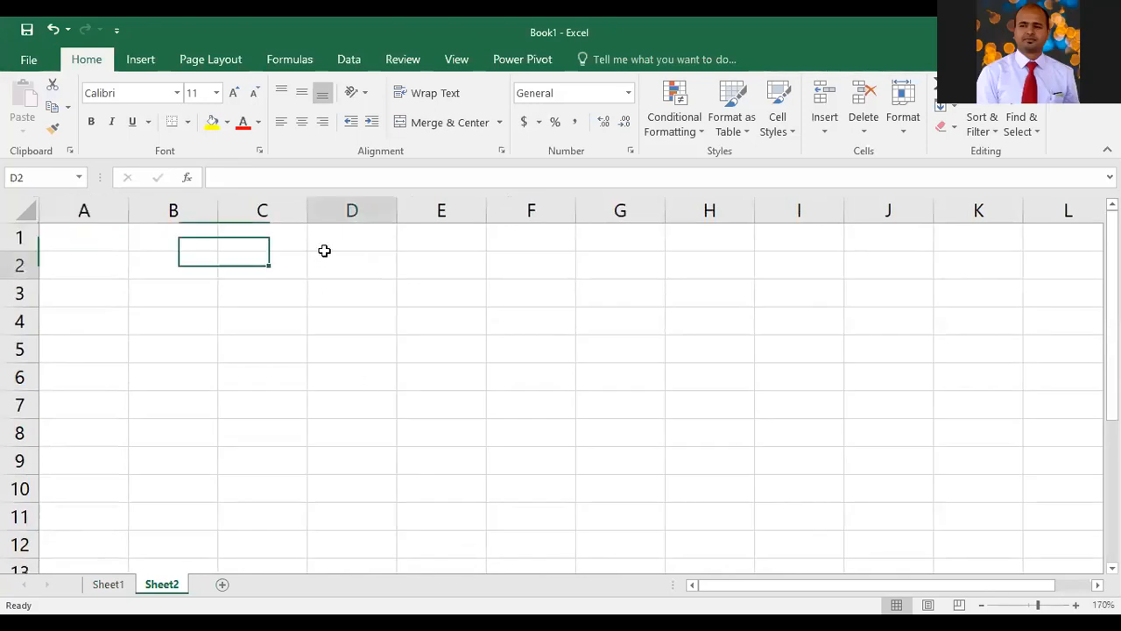
{"action": "left_click", "coordinate": [341, 238]}
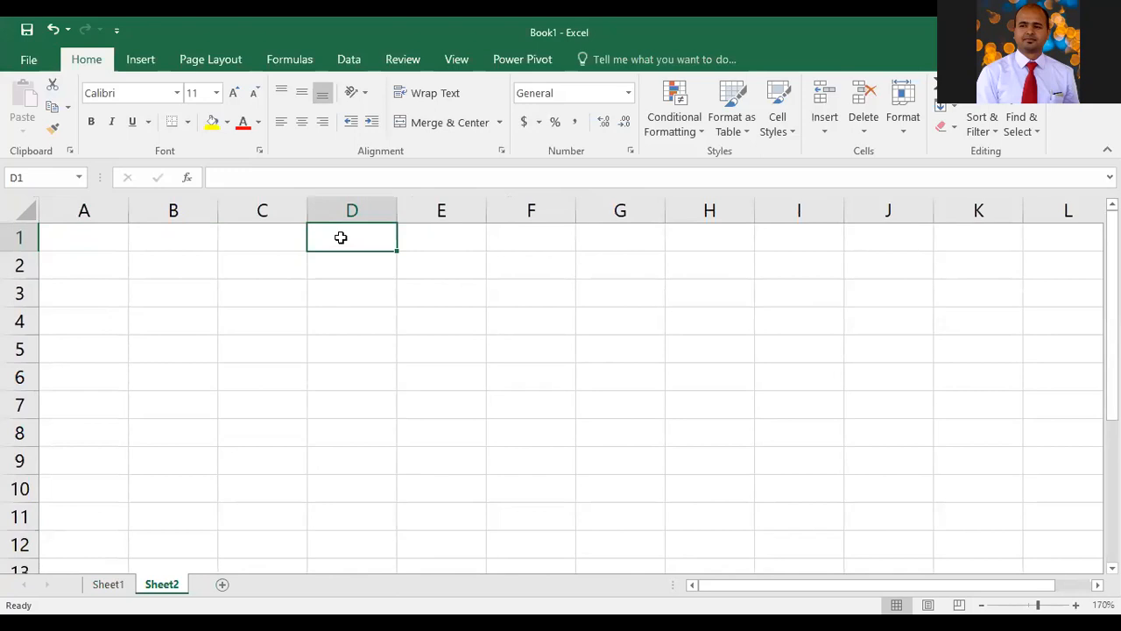
{"action": "type", "text": "5"}
{"action": "key", "text": "Return"}
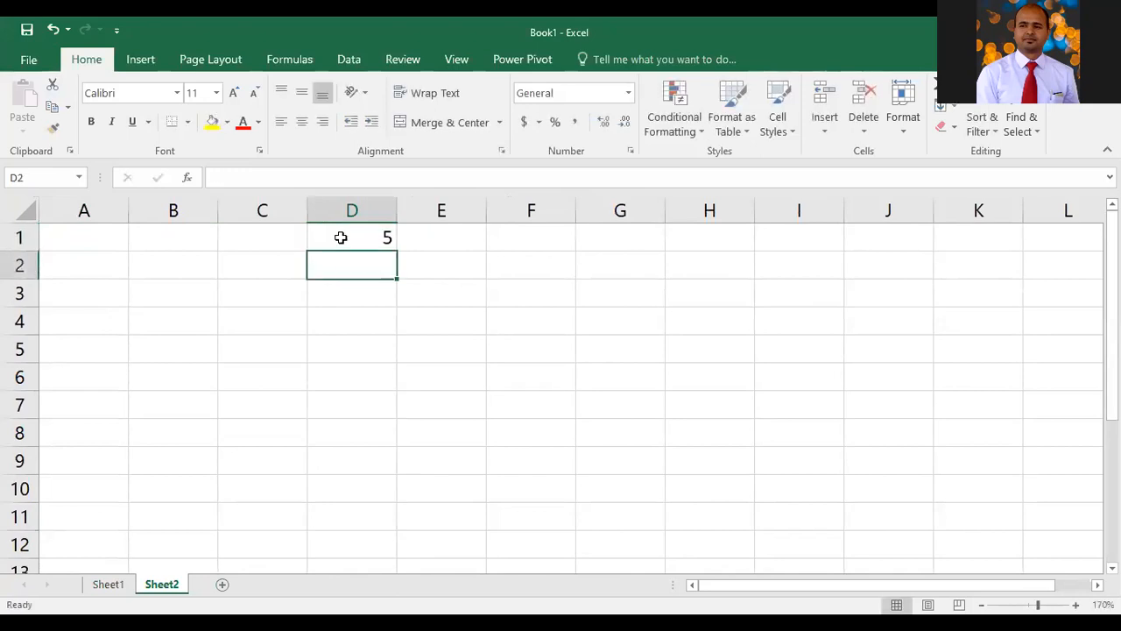
{"action": "type", "text": "4"}
{"action": "key", "text": "Return"}
{"action": "type", "text": "6"}
{"action": "key", "text": "Return"}
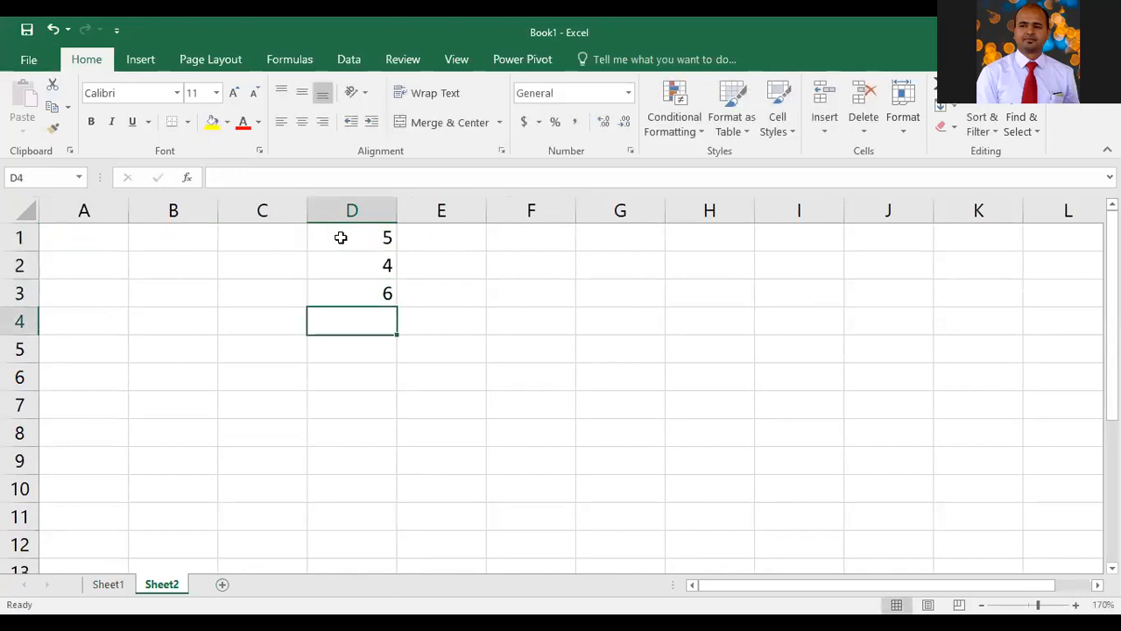
{"action": "type", "text": "7"}
{"action": "key", "text": "Return"}
{"action": "type", "text": "8"}
{"action": "key", "text": "Return"}
{"action": "type", "text": "9"}
{"action": "key", "text": "Return"}
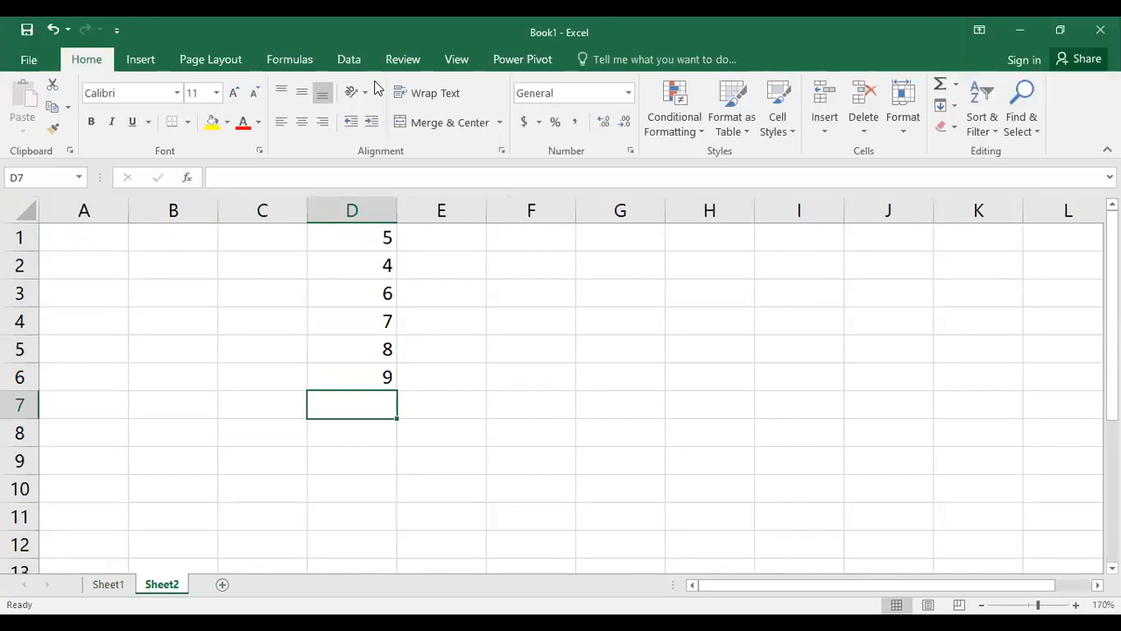
Center-align the values in D1:D6
{"action": "left_click", "coordinate": [384, 431]}
{"action": "left_click", "coordinate": [371, 386]}
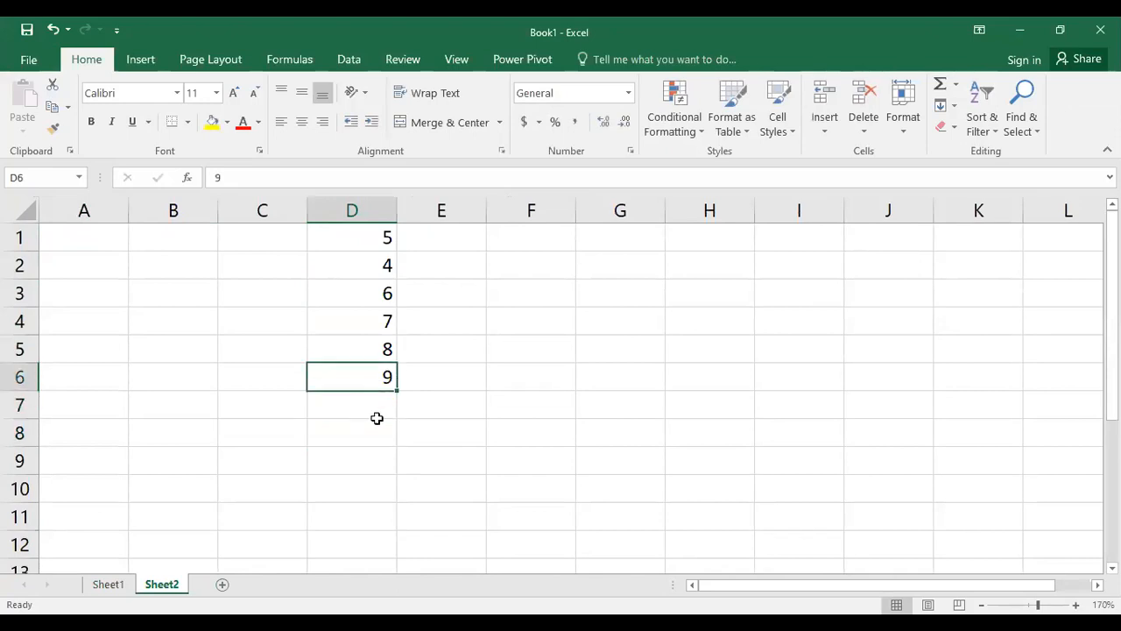
{"action": "left_click", "coordinate": [377, 407]}
{"action": "left_click_drag", "start_coordinate": [370, 234], "coordinate": [363, 383]}
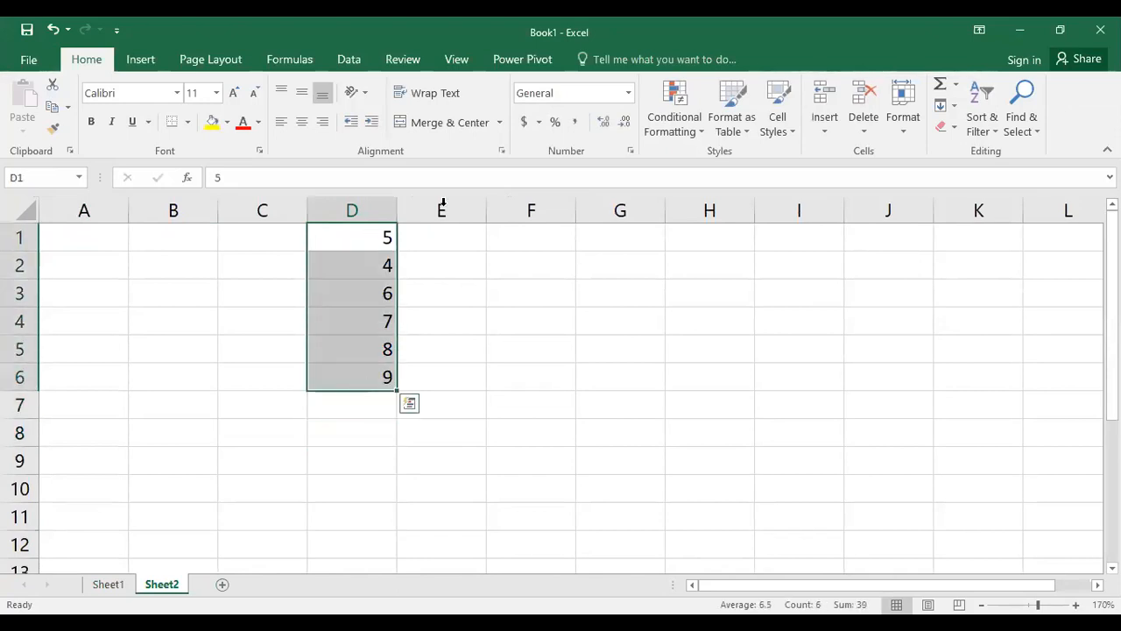
{"action": "left_click", "coordinate": [302, 122]}
{"action": "left_click", "coordinate": [387, 416]}
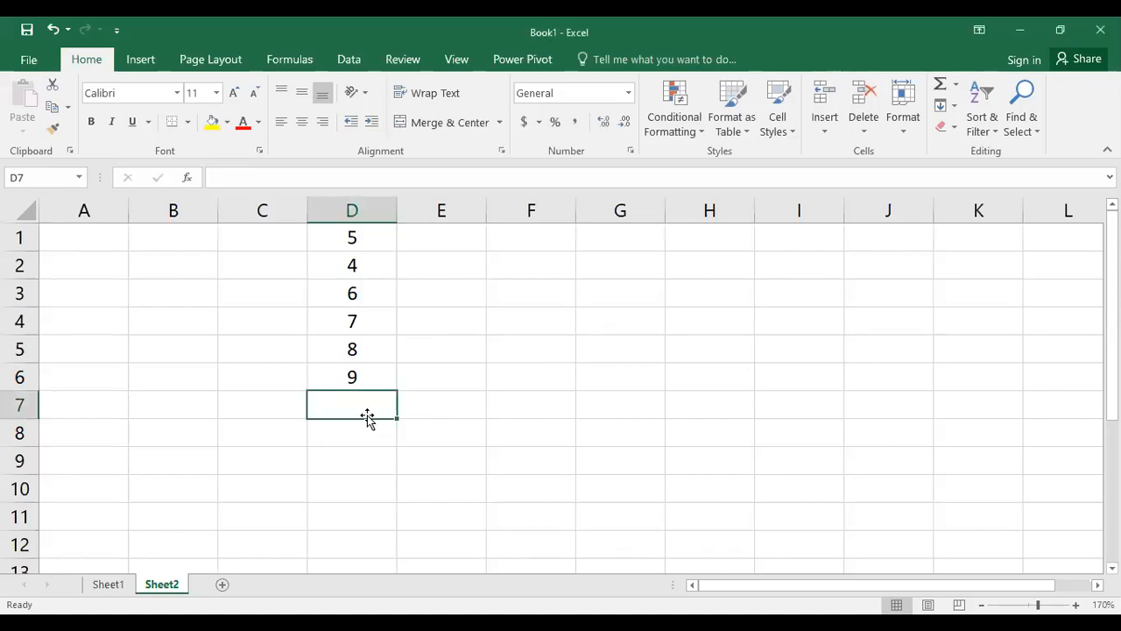
Total D1:D6 in D7 using AutoSum's Sum
{"action": "left_click", "coordinate": [339, 435]}
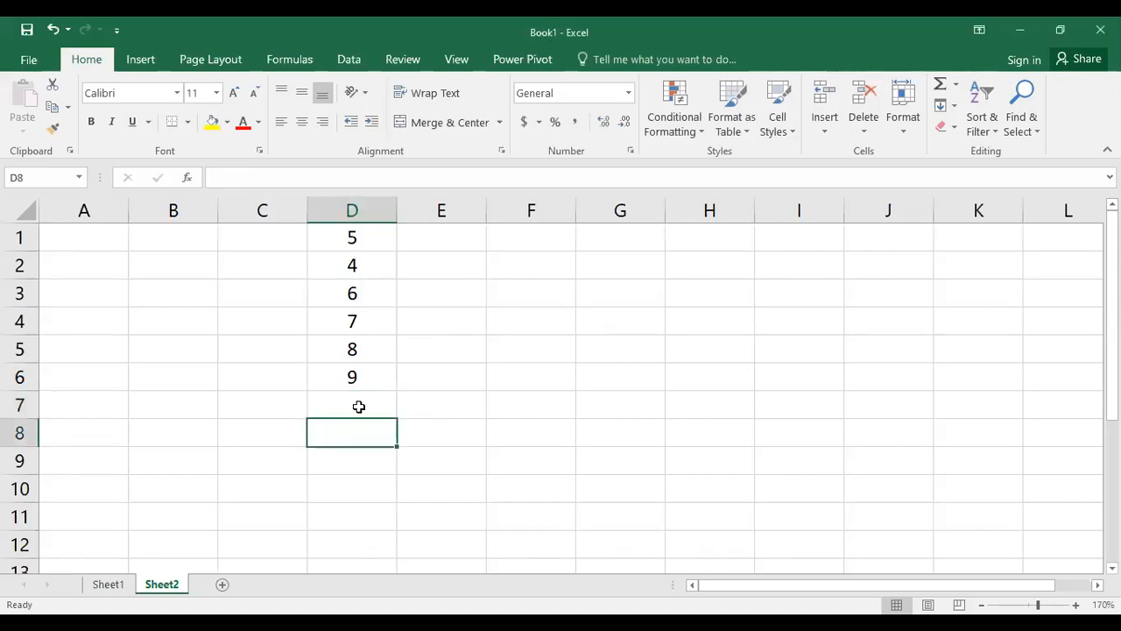
{"action": "left_click", "coordinate": [359, 406]}
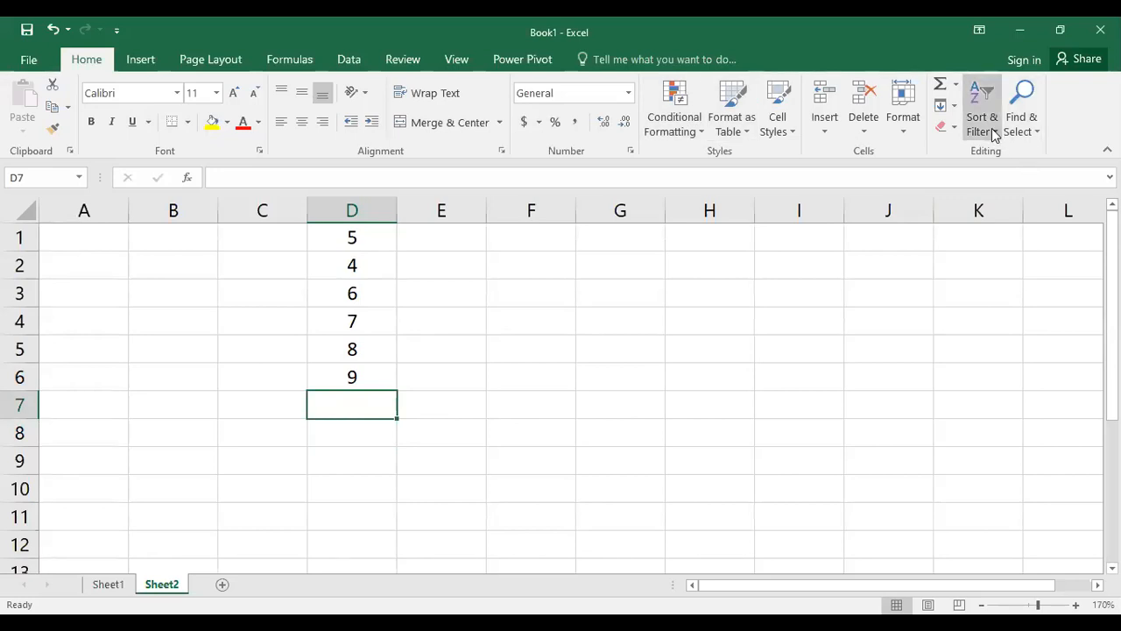
{"action": "left_click", "coordinate": [956, 85]}
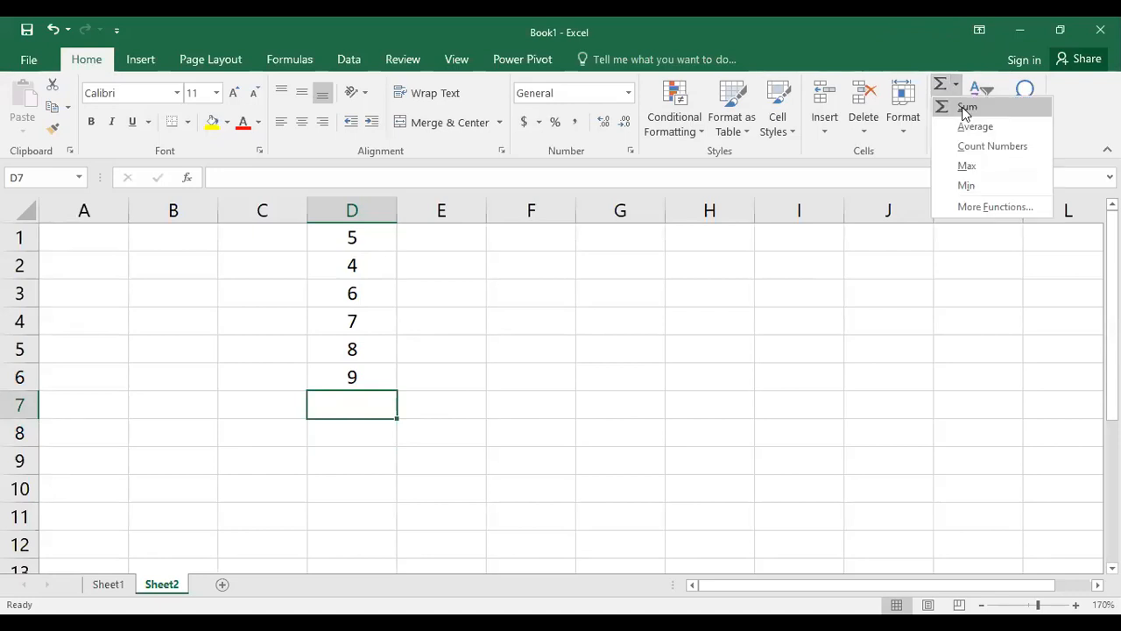
{"action": "left_click", "coordinate": [964, 108]}
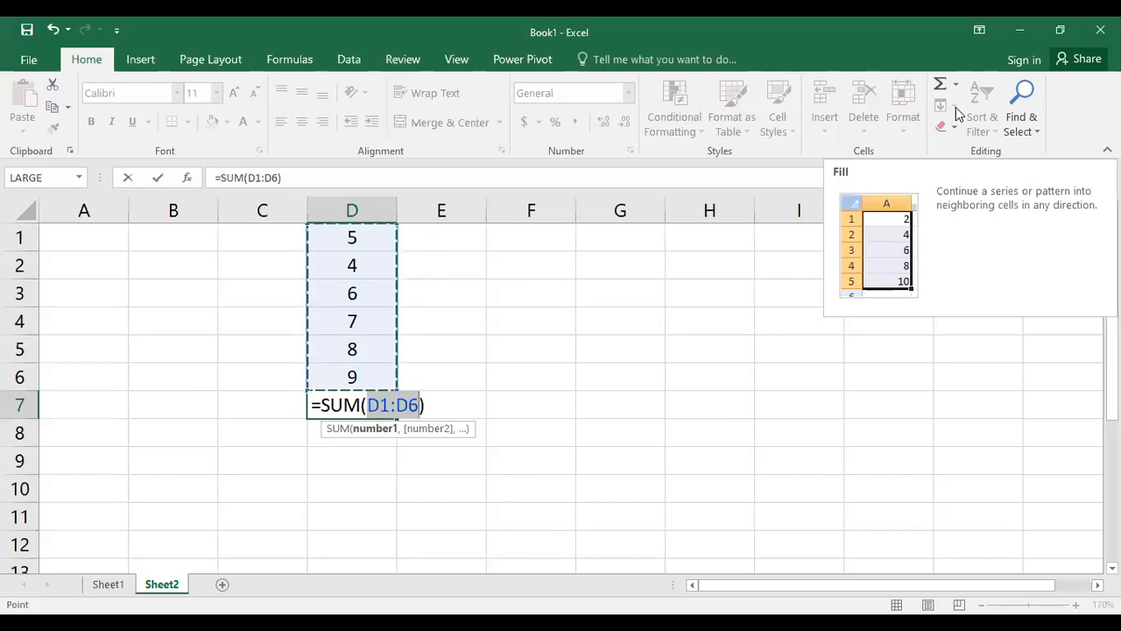
{"action": "key", "text": "Return"}
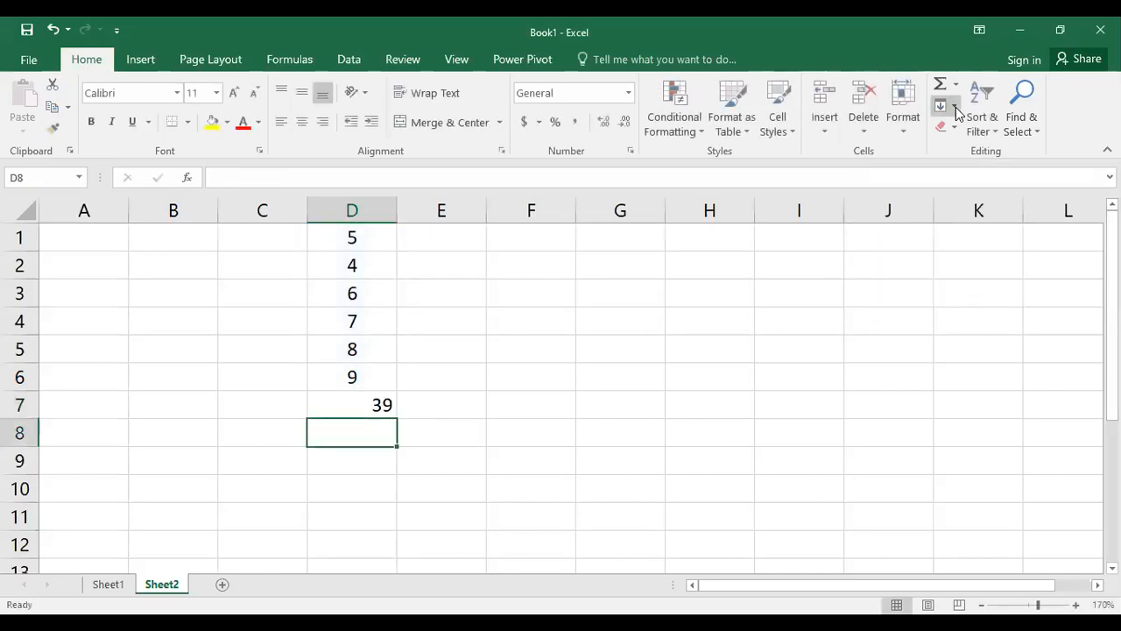
Clear the sum formula from D7
{"action": "left_click", "coordinate": [324, 412]}
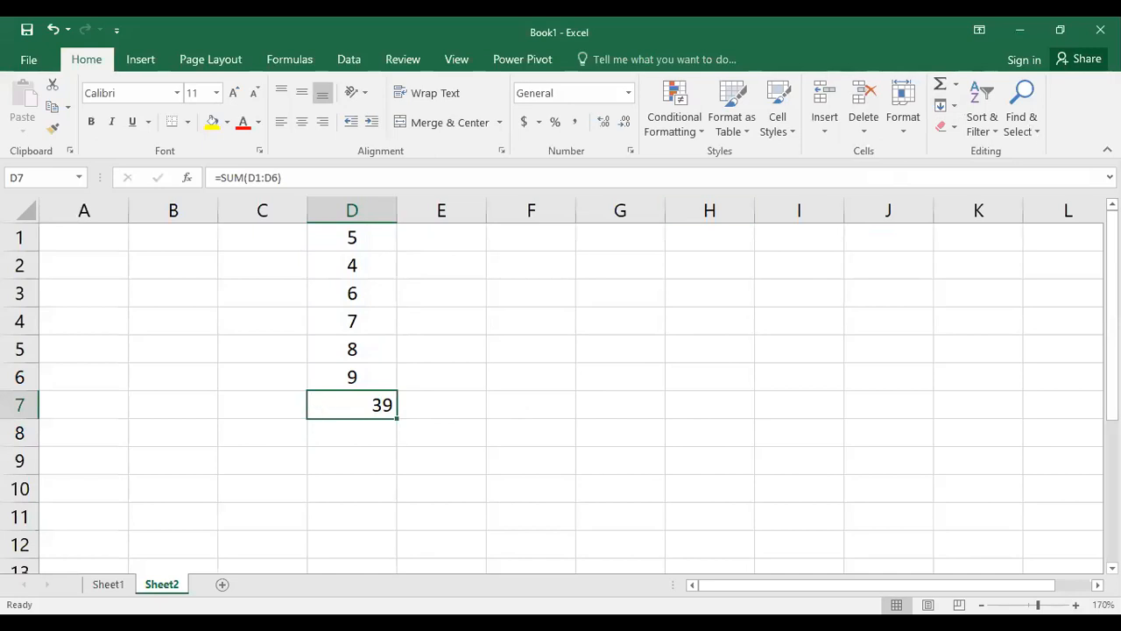
{"action": "left_click", "coordinate": [956, 84]}
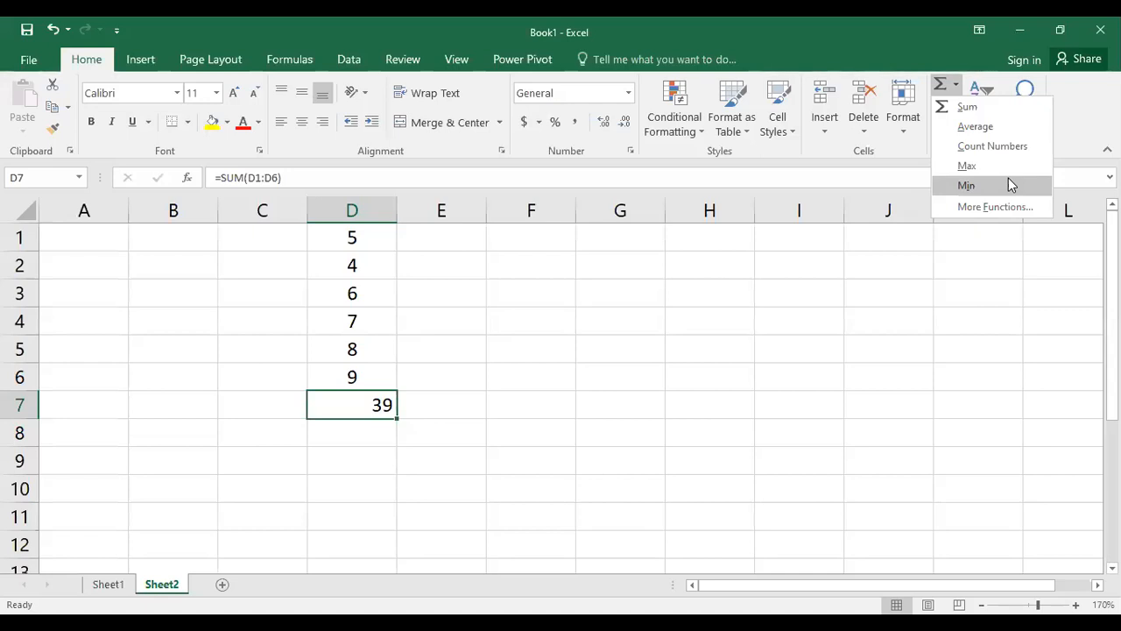
{"action": "left_click", "coordinate": [347, 417]}
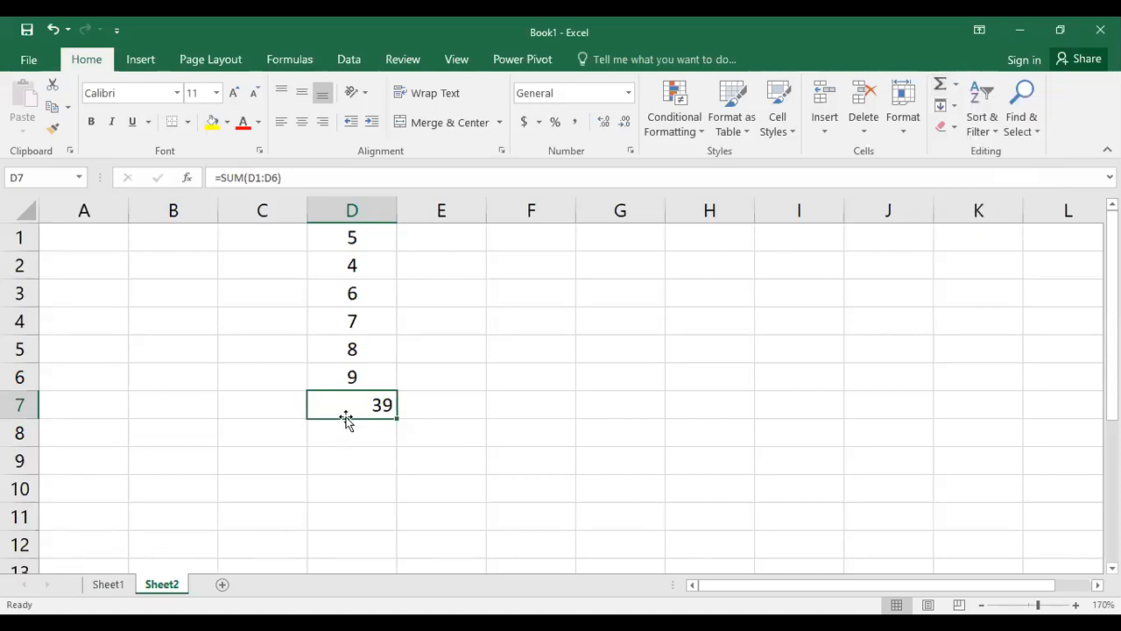
{"action": "key", "text": "Delete"}
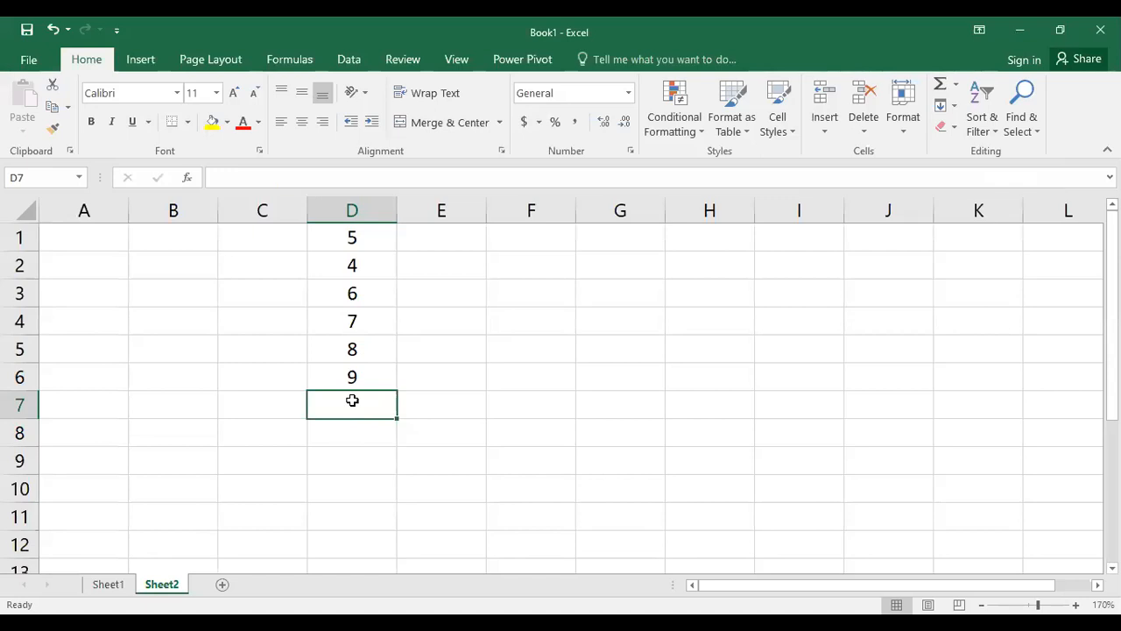
Insert the AutoSum total of D1:D6 in D7 again and clear it
{"action": "left_click", "coordinate": [957, 84]}
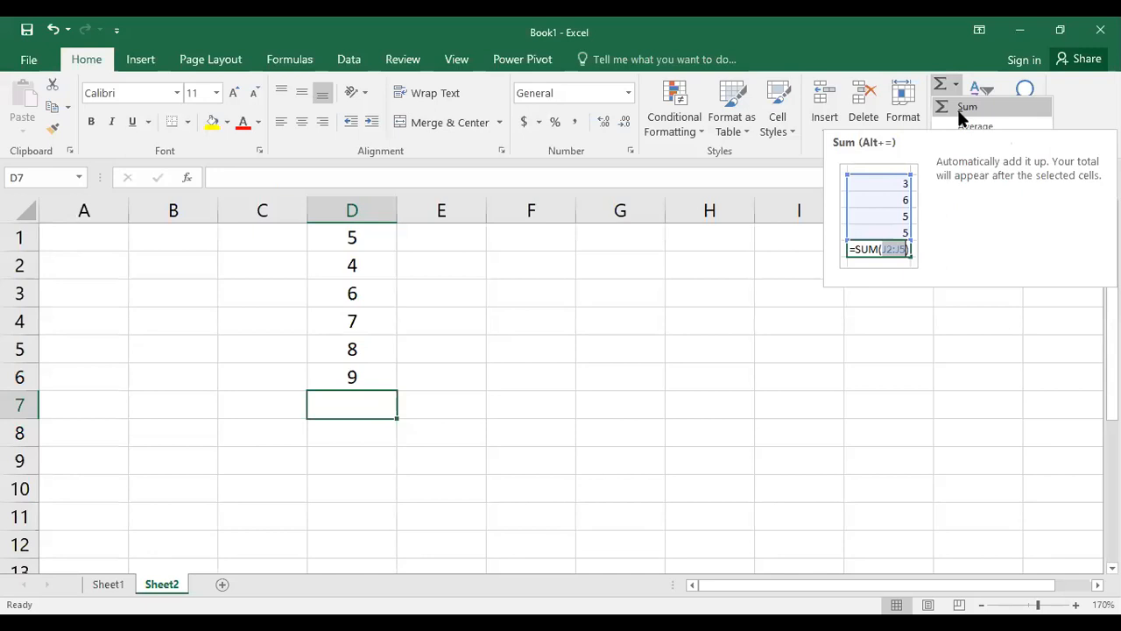
{"action": "left_click", "coordinate": [958, 111]}
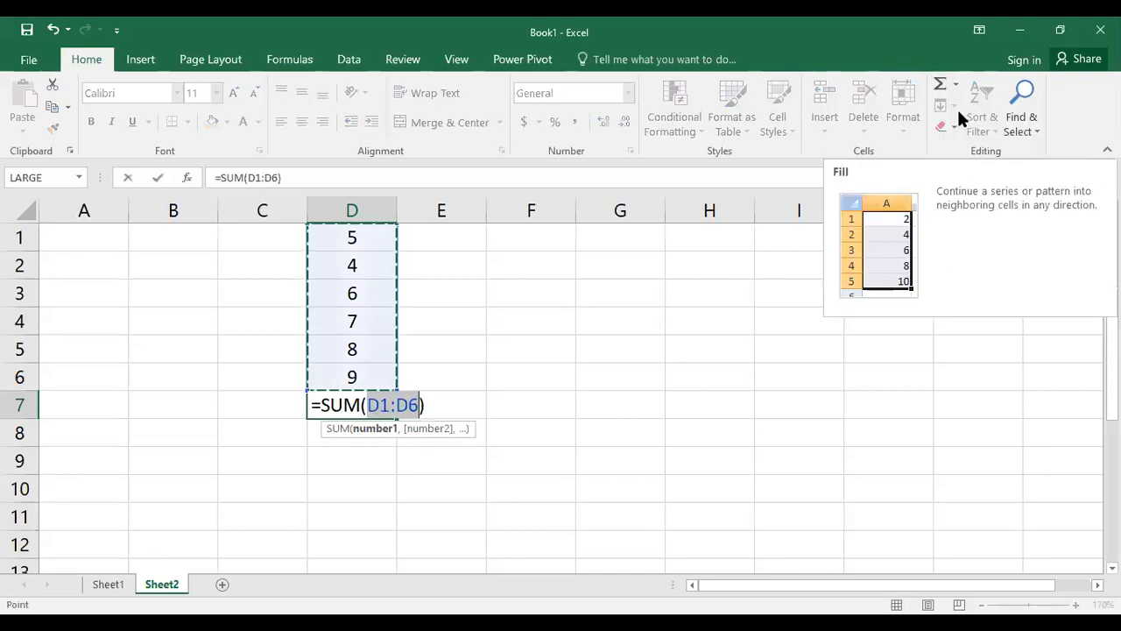
{"action": "key", "text": "Return"}
{"action": "left_click", "coordinate": [352, 396]}
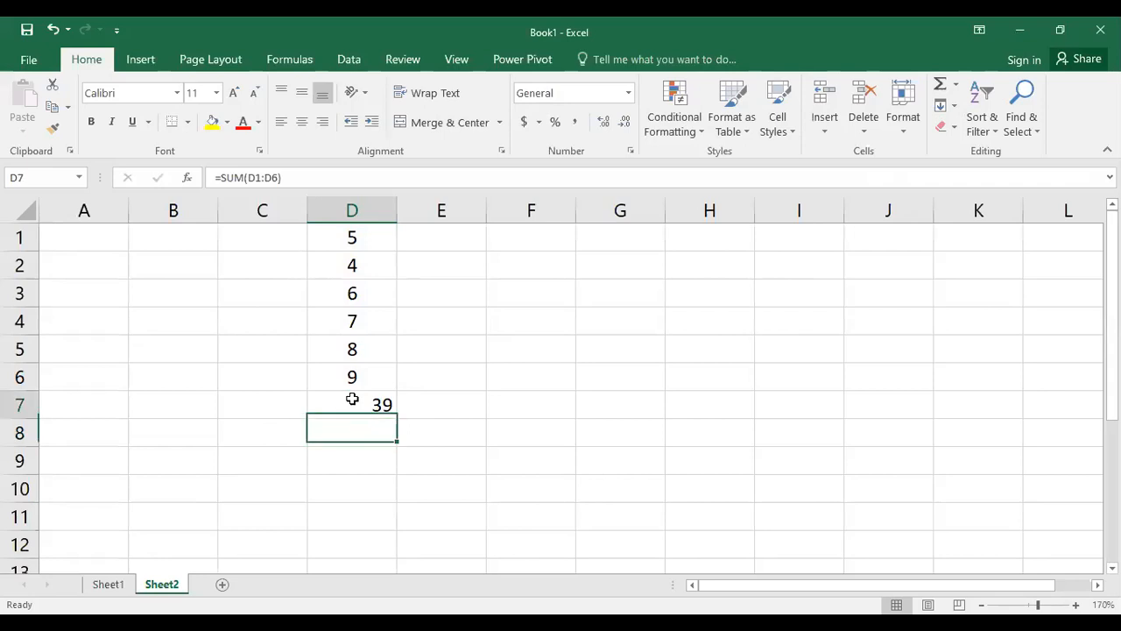
{"action": "key", "text": "Delete"}
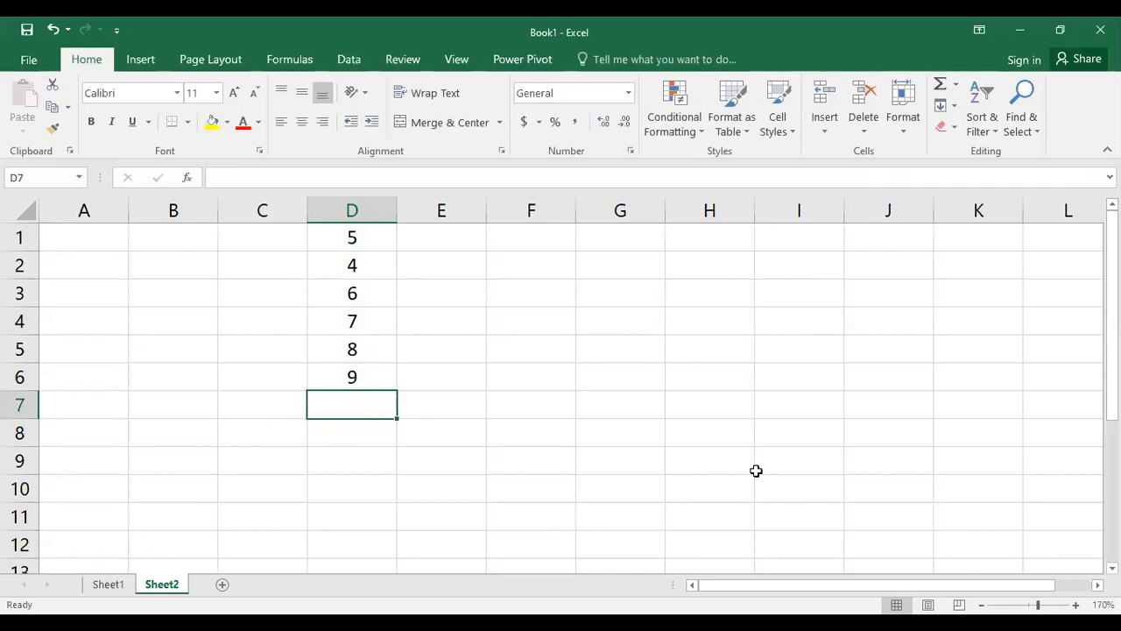
Insert an AutoSum Average of D1:D6 in D7 and clear it
{"action": "left_click", "coordinate": [955, 85]}
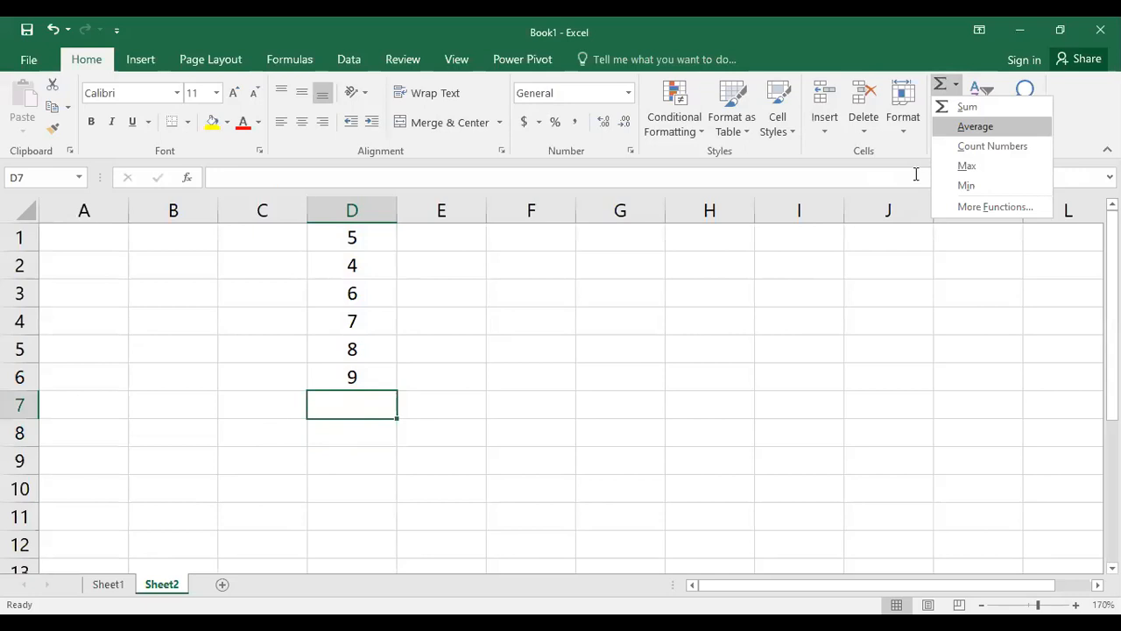
{"action": "key", "text": "Return"}
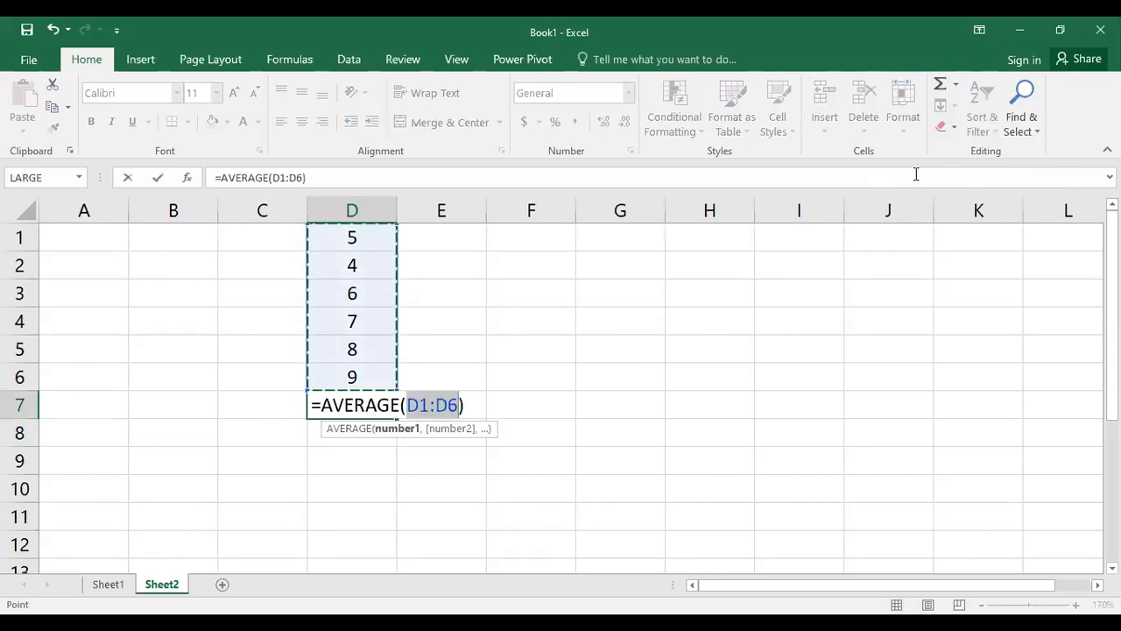
{"action": "key", "text": "Return"}
{"action": "left_click", "coordinate": [389, 405]}
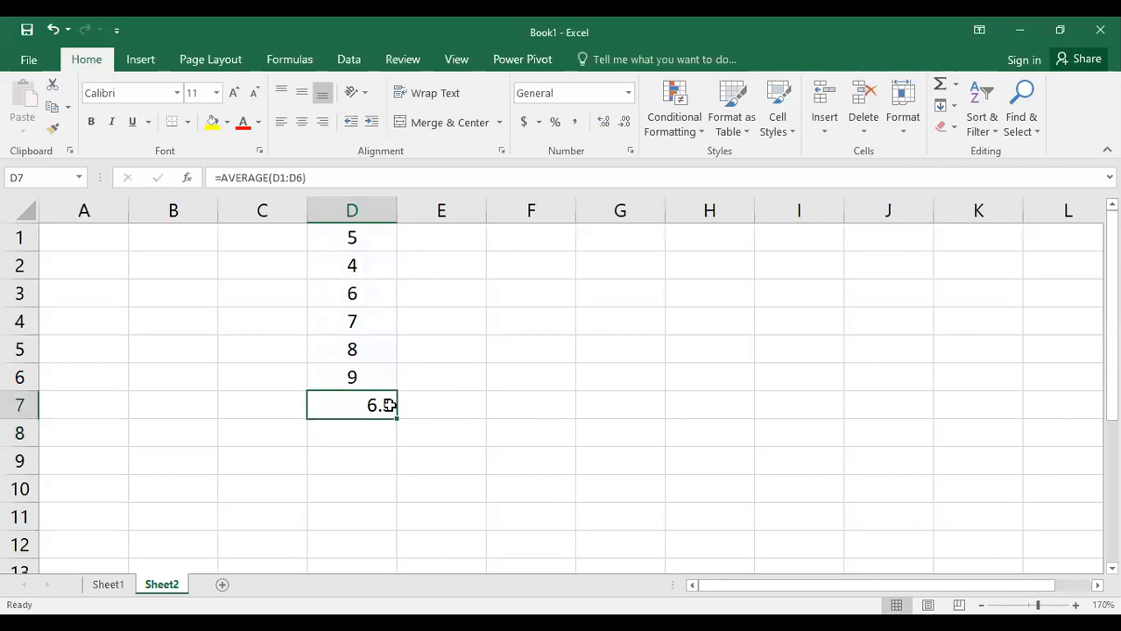
{"action": "key", "text": "Delete"}
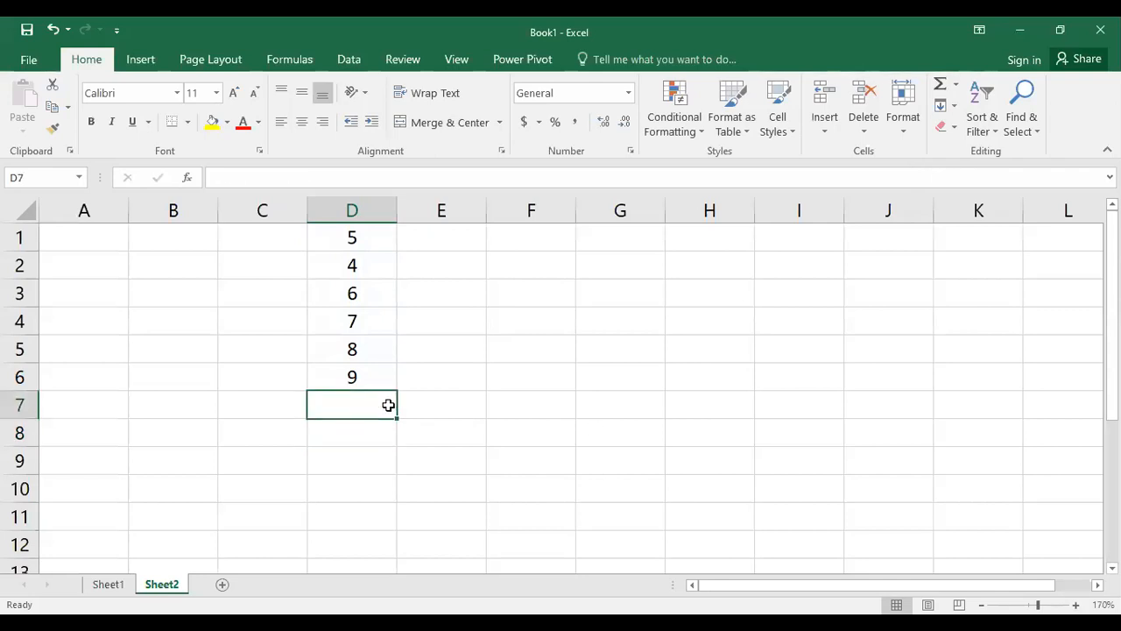
Insert the maximum of D1:D6 in D7 using AutoSum's Max
{"action": "left_click_drag", "start_coordinate": [378, 233], "coordinate": [375, 347]}
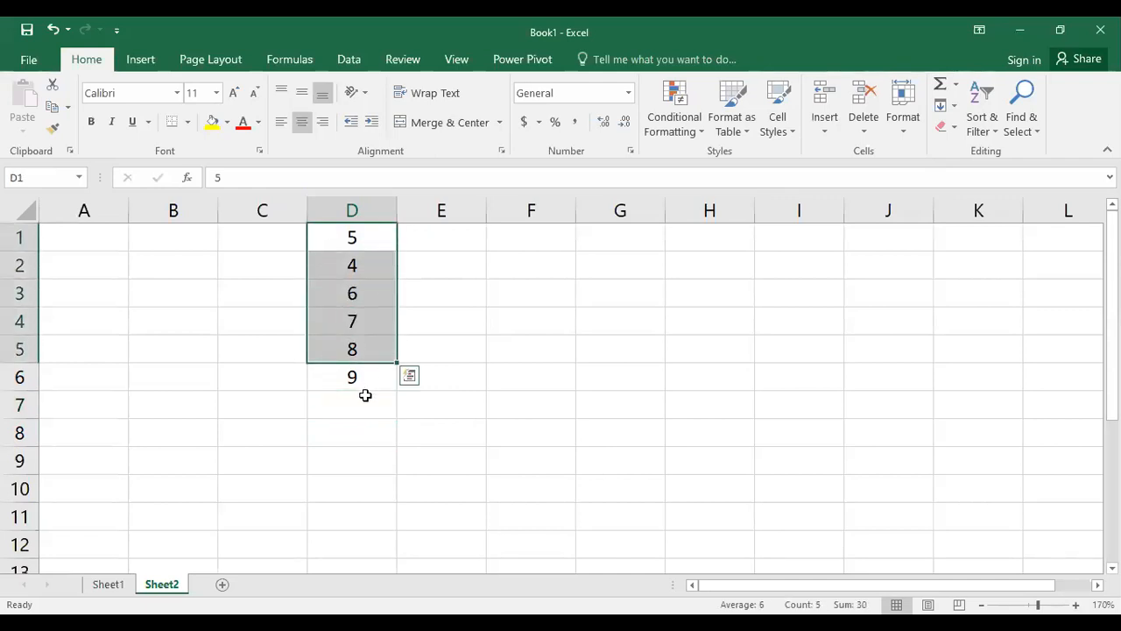
{"action": "left_click", "coordinate": [365, 396]}
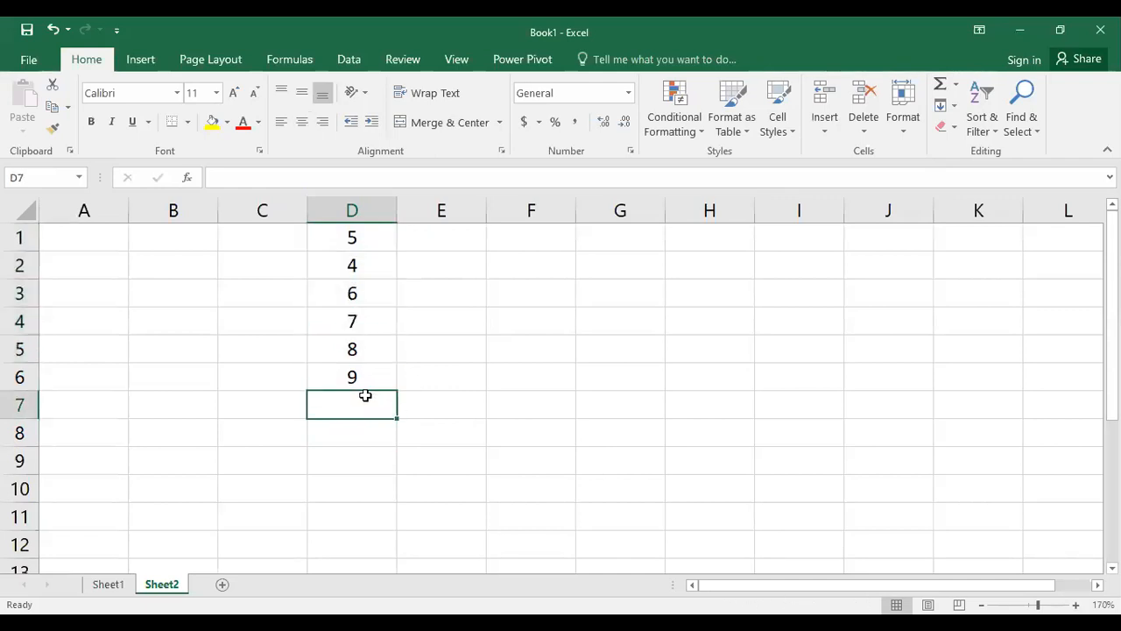
{"action": "left_click", "coordinate": [956, 84]}
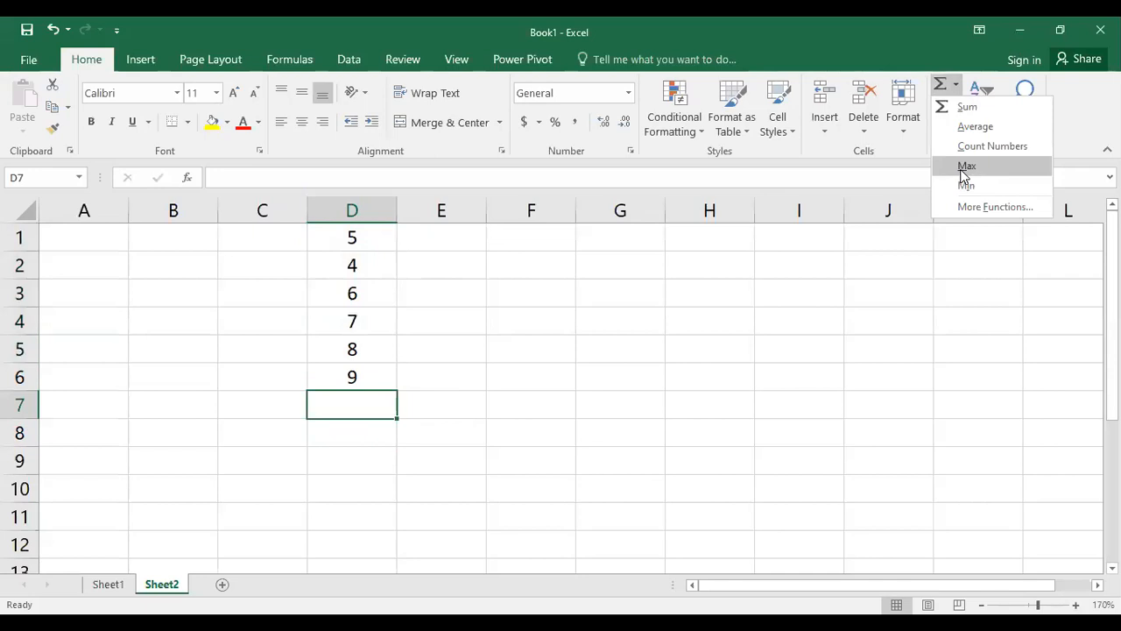
{"action": "left_click", "coordinate": [964, 172]}
{"action": "key", "text": "Return"}
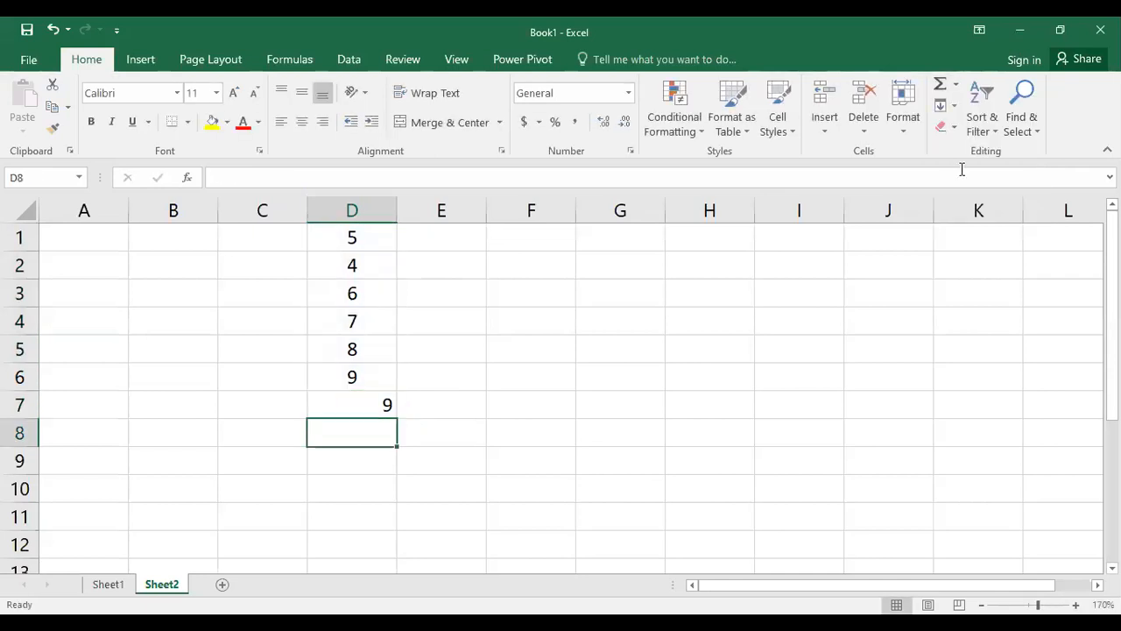
Clear the maximum formula from D7
{"action": "left_click_drag", "start_coordinate": [354, 237], "coordinate": [352, 384]}
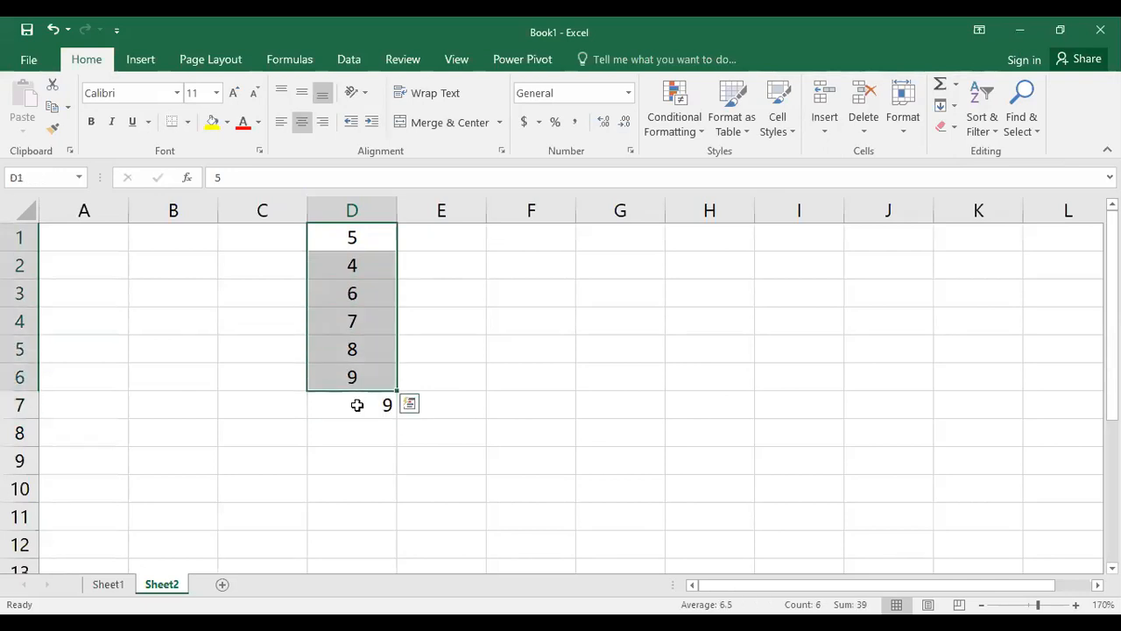
{"action": "left_click", "coordinate": [358, 405]}
{"action": "key", "text": "Delete"}
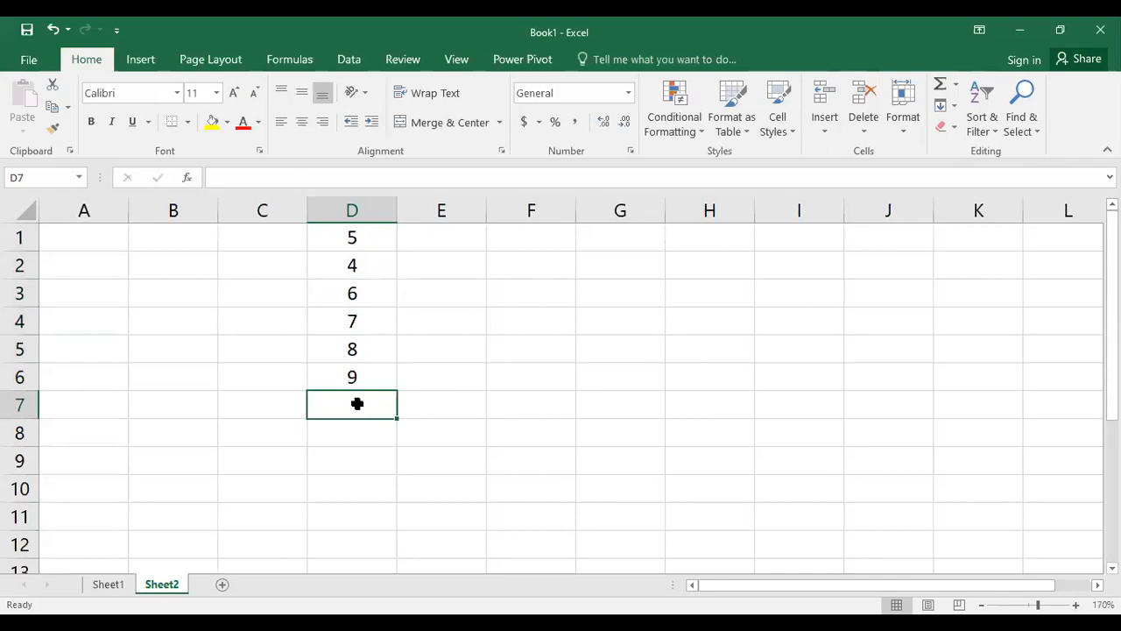
Insert the minimum of D1:D6 in D7 using AutoSum's Min, then clear it
{"action": "left_click", "coordinate": [958, 85]}
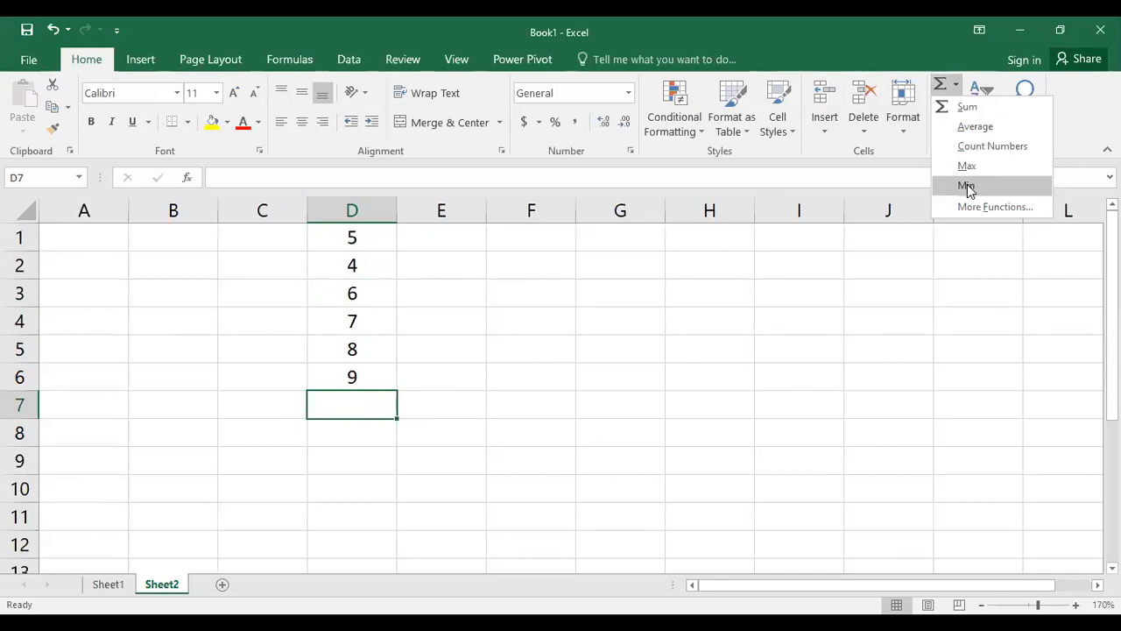
{"action": "key", "text": "Return"}
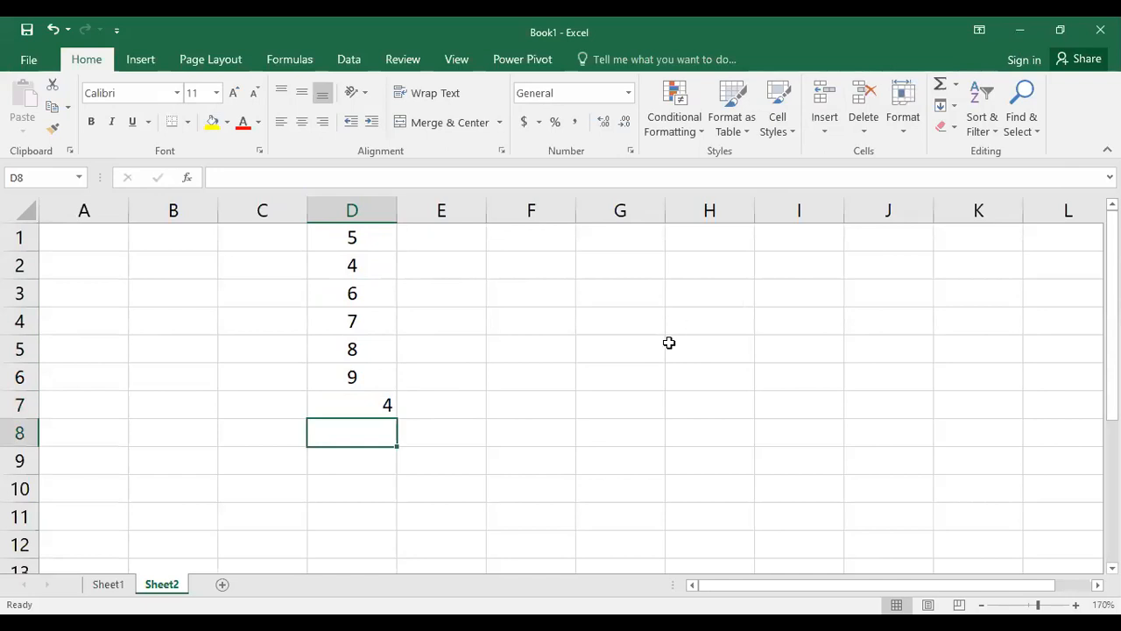
{"action": "left_click", "coordinate": [362, 404]}
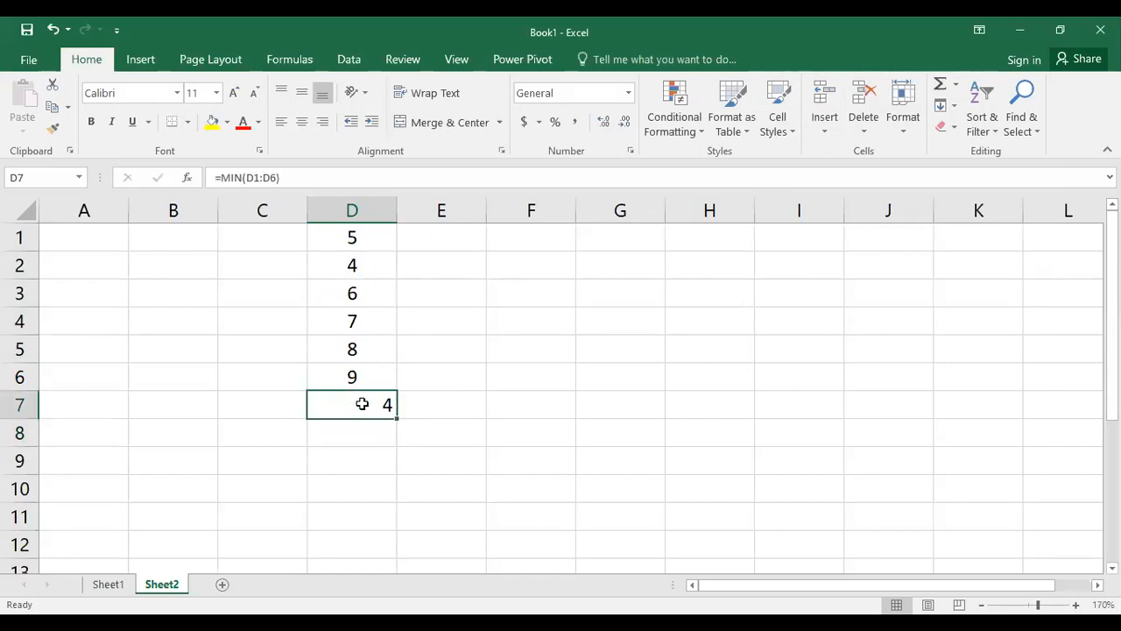
{"action": "key", "text": "Delete"}
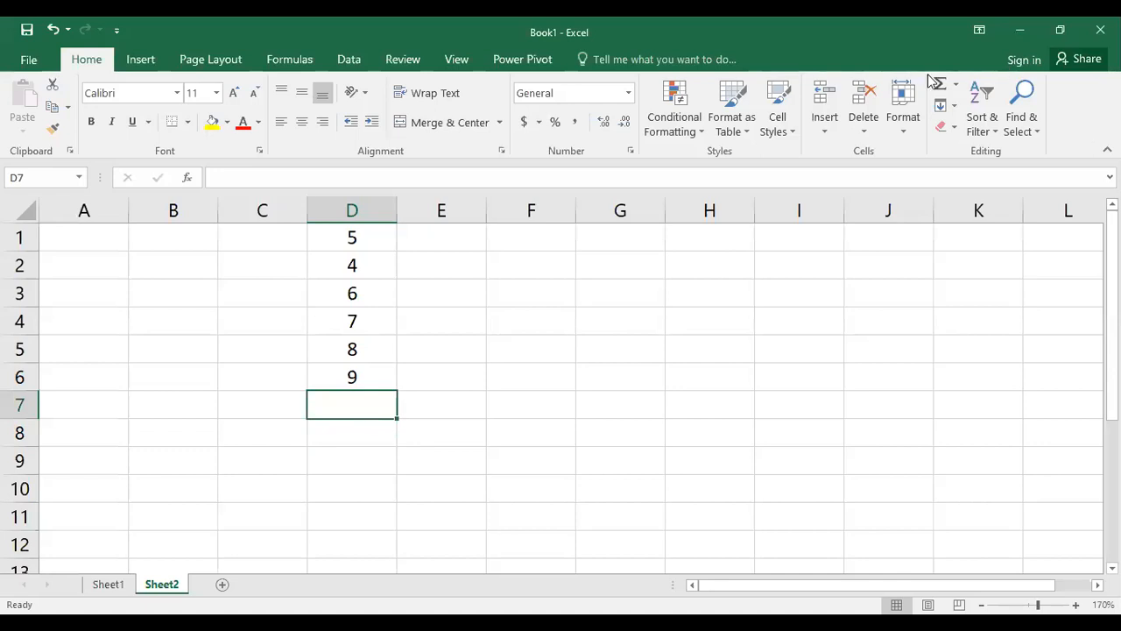
Insert a count of the numbers in D1:D6 in D7 using AutoSum's Count Numbers
{"action": "left_click", "coordinate": [956, 84]}
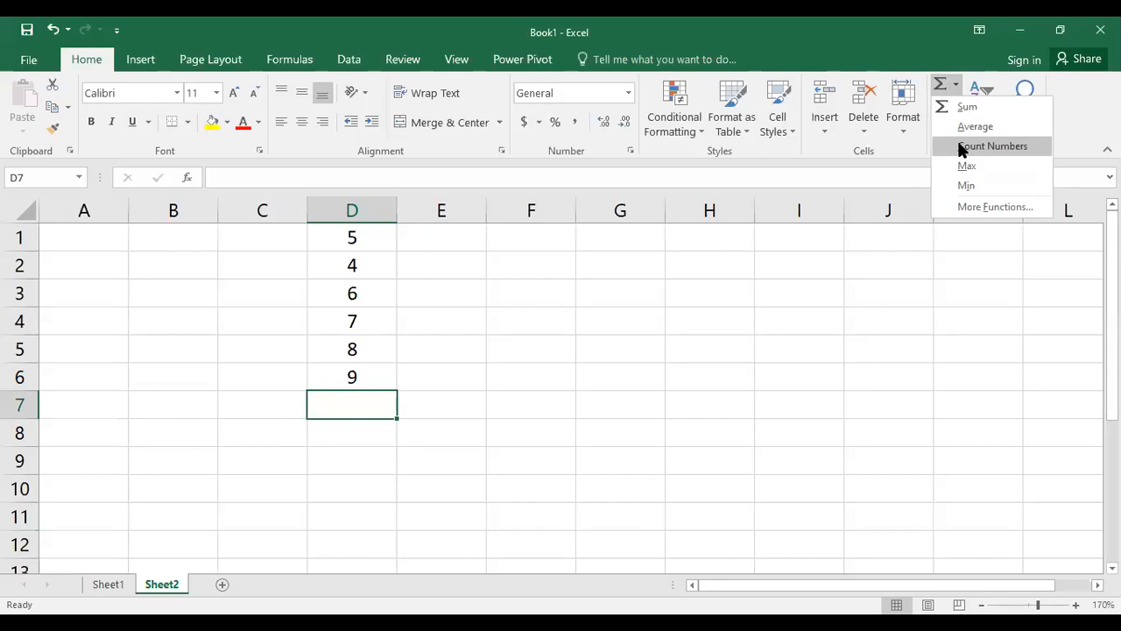
{"action": "left_click", "coordinate": [960, 148]}
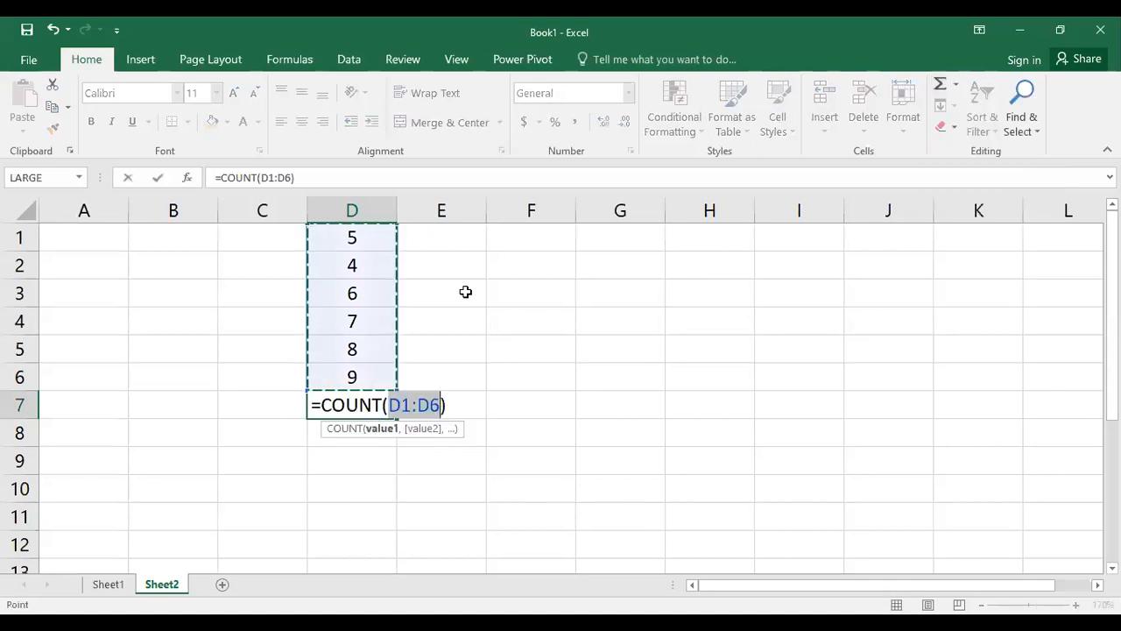
{"action": "key", "text": "Return"}
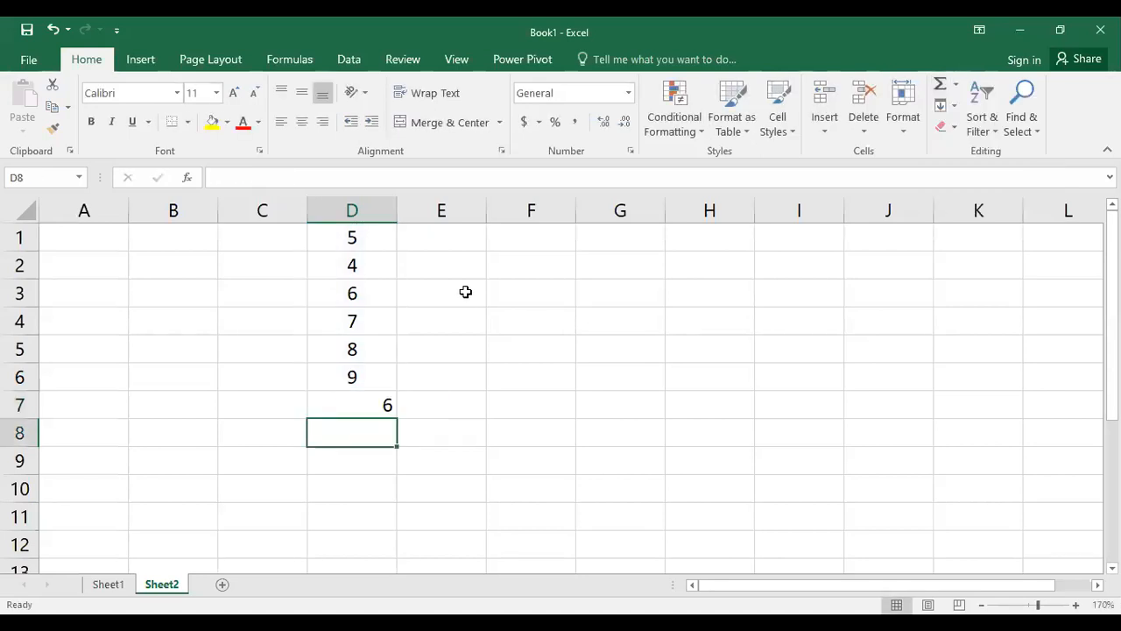
Step through cells D1 to D7 to inspect the counted values and the count formula
{"action": "left_click", "coordinate": [381, 234]}
{"action": "left_click", "coordinate": [380, 262]}
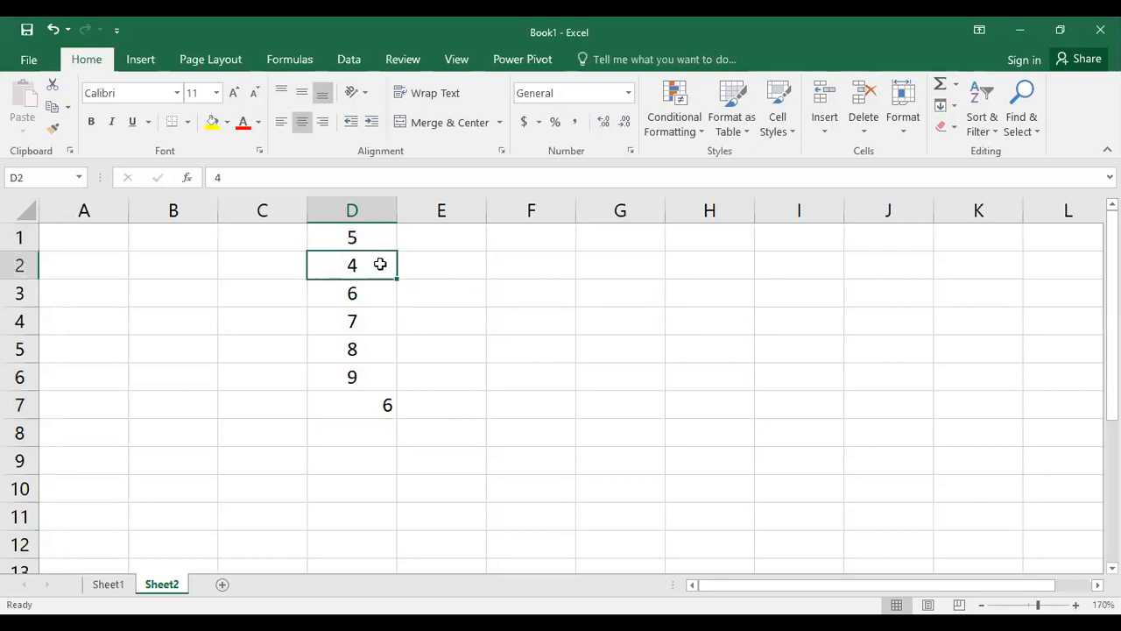
{"action": "left_click", "coordinate": [375, 300]}
{"action": "left_click", "coordinate": [378, 322]}
{"action": "left_click", "coordinate": [378, 366]}
{"action": "left_click", "coordinate": [375, 348]}
{"action": "left_click", "coordinate": [372, 376]}
{"action": "left_click", "coordinate": [381, 403]}
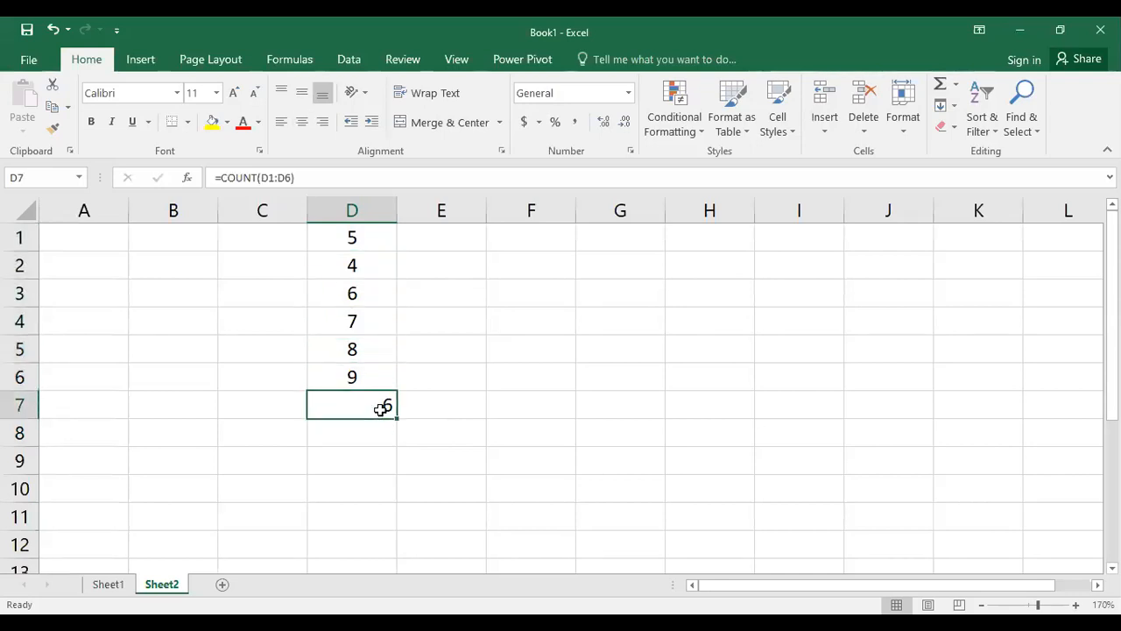
Clear the value in D3 so the count in D7 covers fewer numbers
{"action": "left_click", "coordinate": [365, 300]}
{"action": "key", "text": "Delete"}
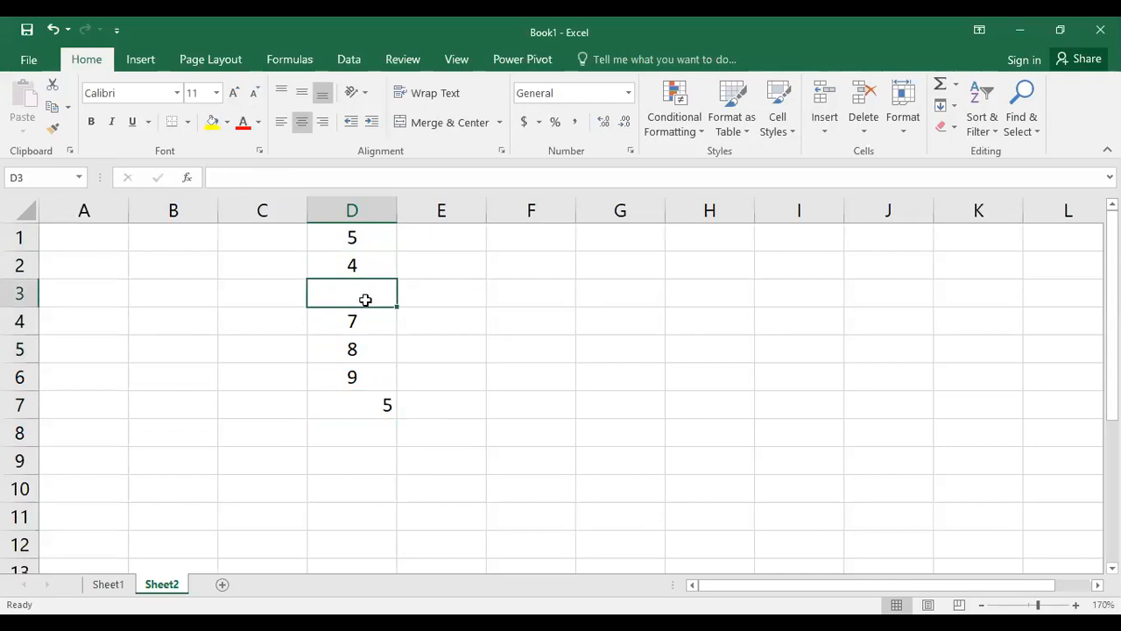
{"action": "key", "text": "Down"}
{"action": "key", "text": "Down"}
{"action": "key", "text": "Down"}
{"action": "key", "text": "Down"}
{"action": "key", "text": "Down"}
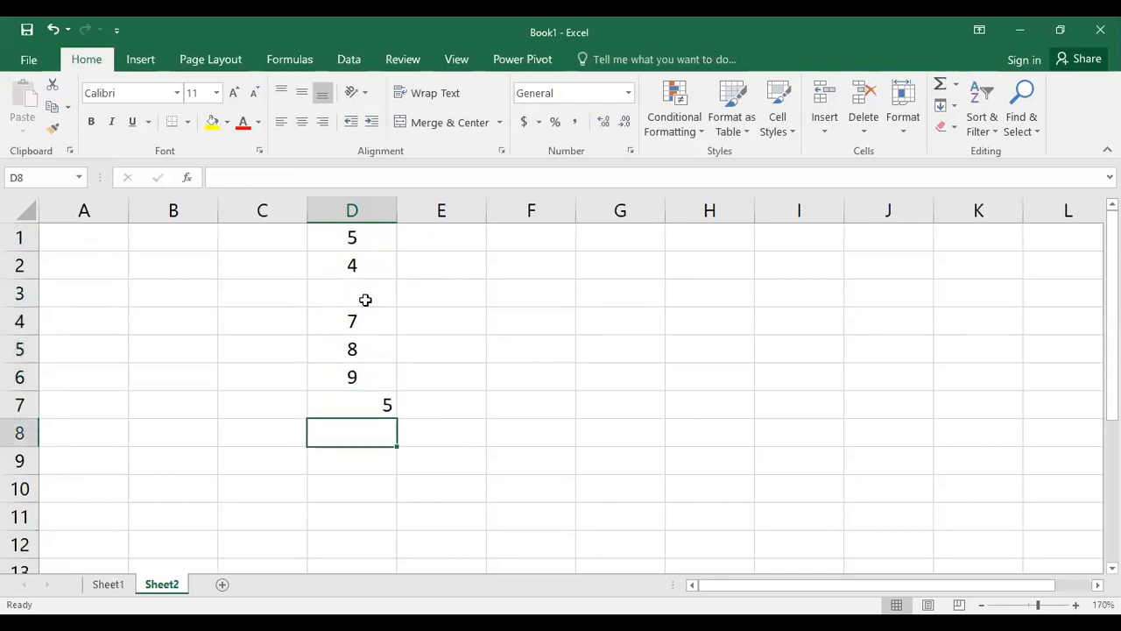
{"action": "key", "text": "Up"}
{"action": "key", "text": "Up"}
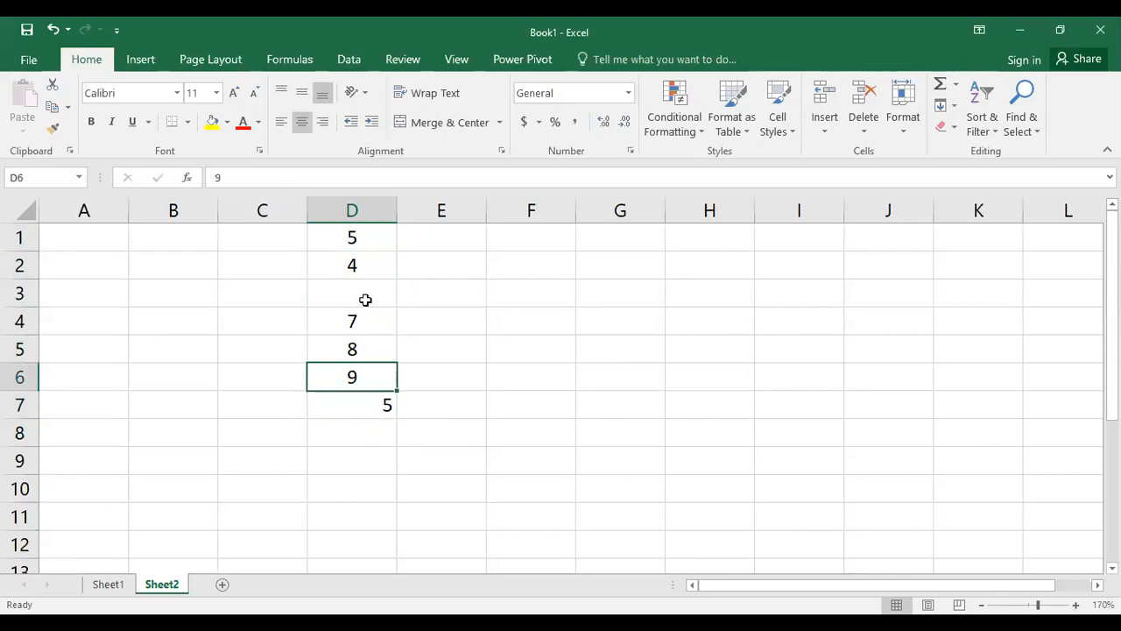
Clear the value in D4 and center-align the count in D7
{"action": "left_click_drag", "start_coordinate": [375, 245], "coordinate": [374, 377]}
{"action": "left_click", "coordinate": [371, 323]}
{"action": "key", "text": "Delete"}
{"action": "key", "text": "Down"}
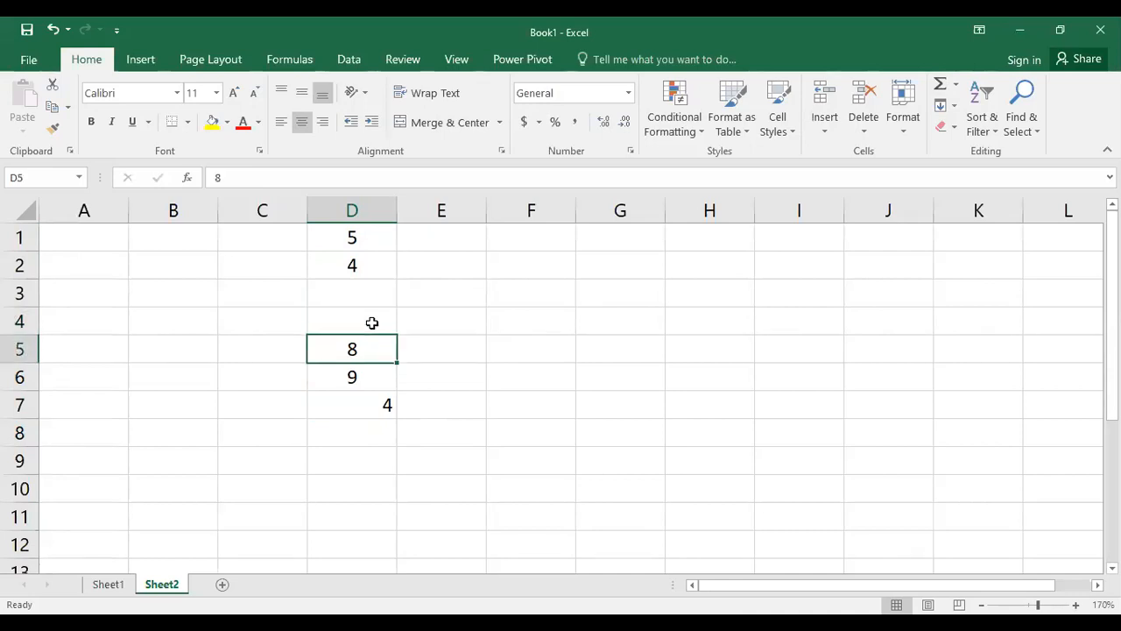
{"action": "left_click", "coordinate": [349, 400]}
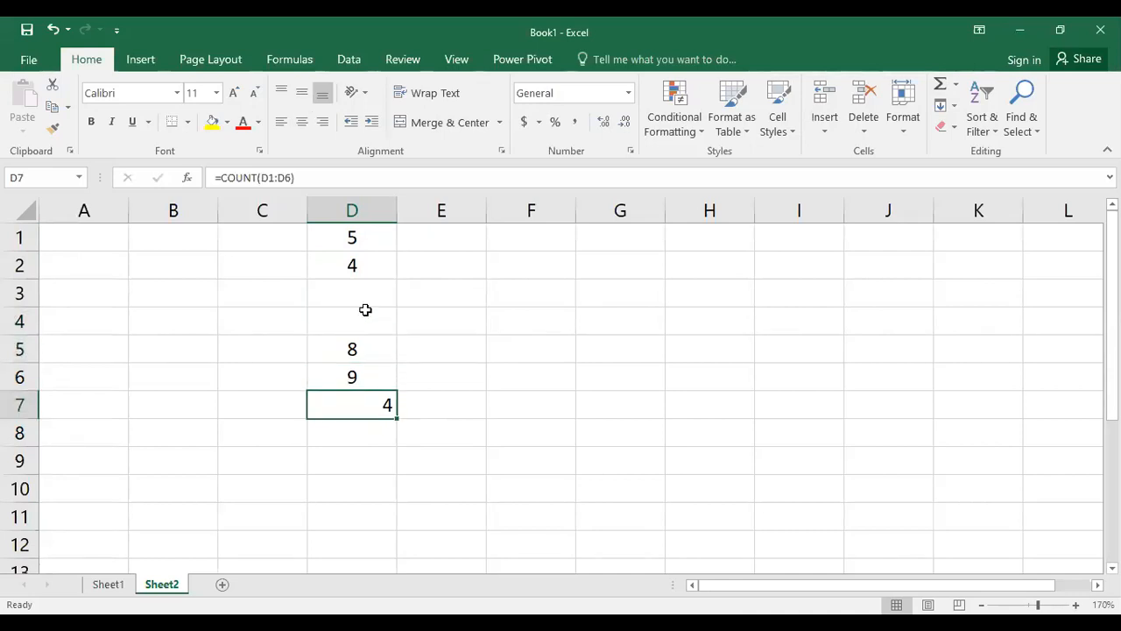
{"action": "left_click", "coordinate": [300, 124]}
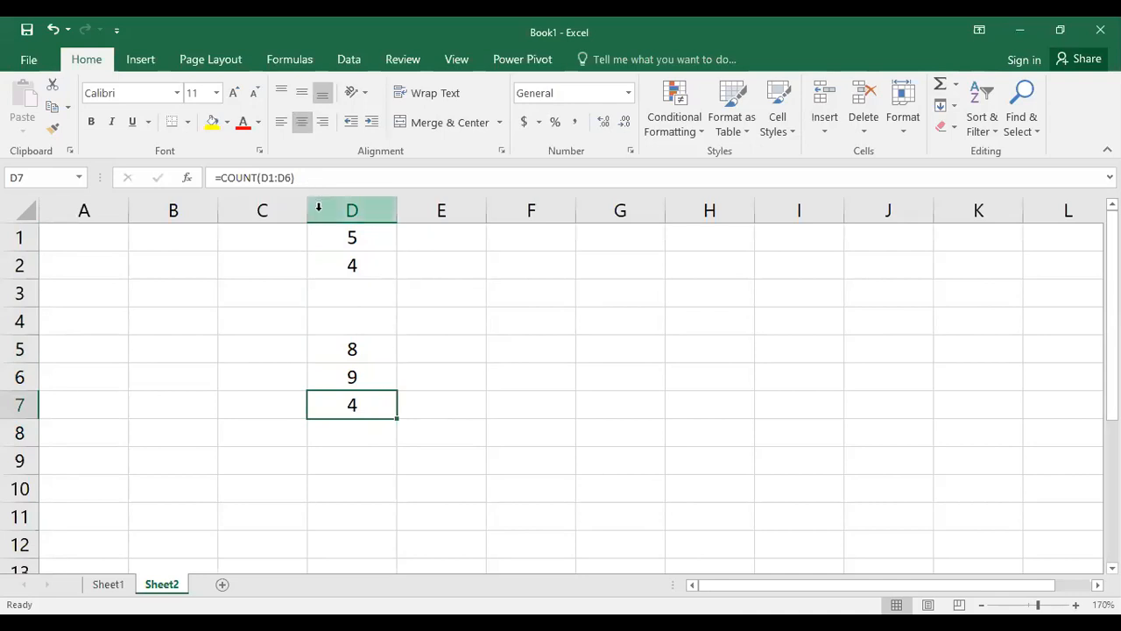
Enter 9 in the empty cell D3
{"action": "left_click", "coordinate": [351, 317]}
{"action": "left_click", "coordinate": [348, 293]}
{"action": "type", "text": "9"}
{"action": "key", "text": "Return"}
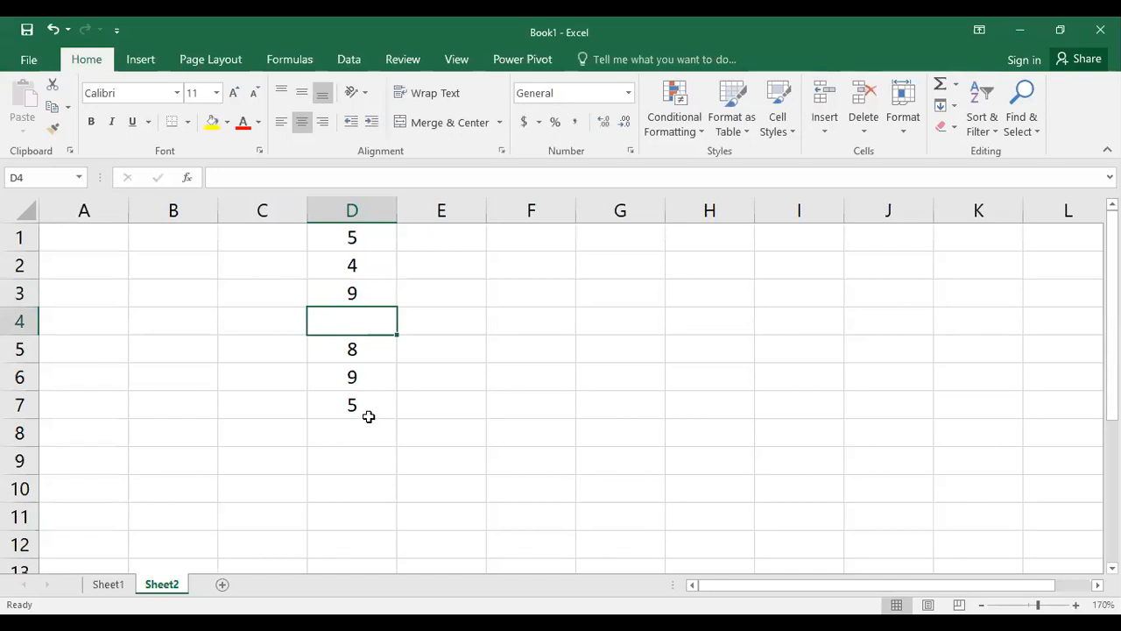
{"action": "left_click", "coordinate": [950, 91]}
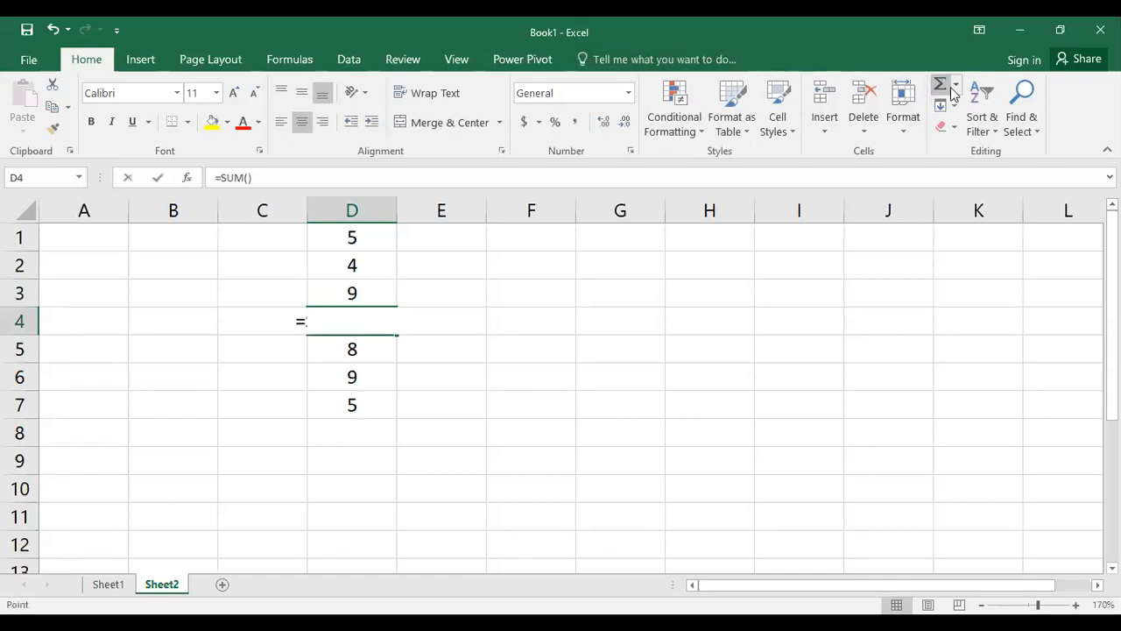
{"action": "key", "text": "Escape"}
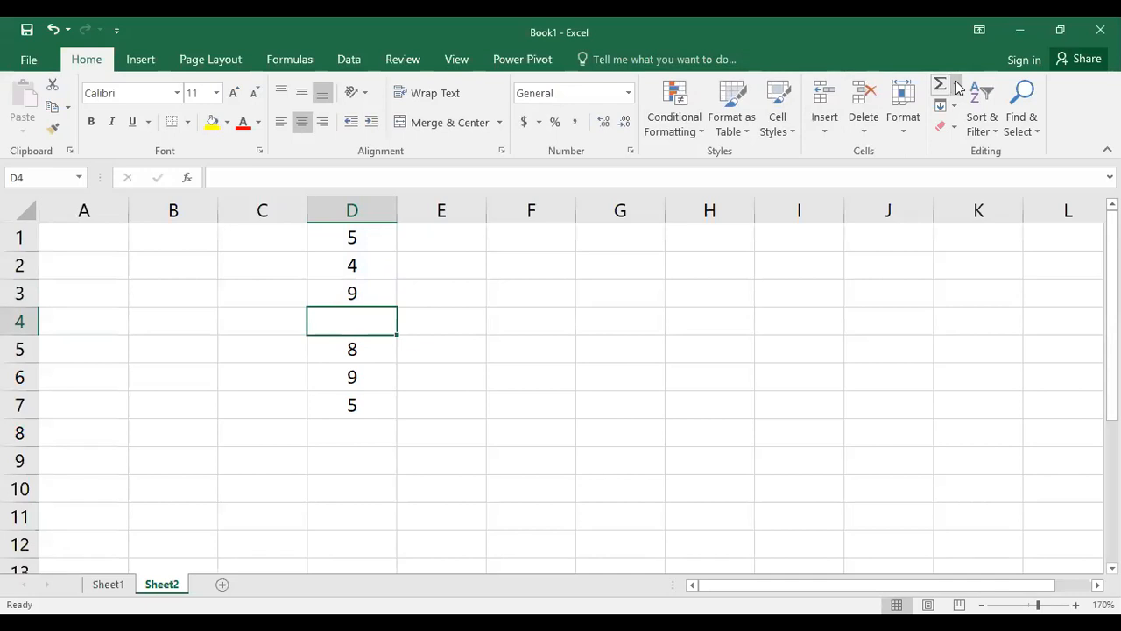
{"action": "left_click", "coordinate": [957, 85]}
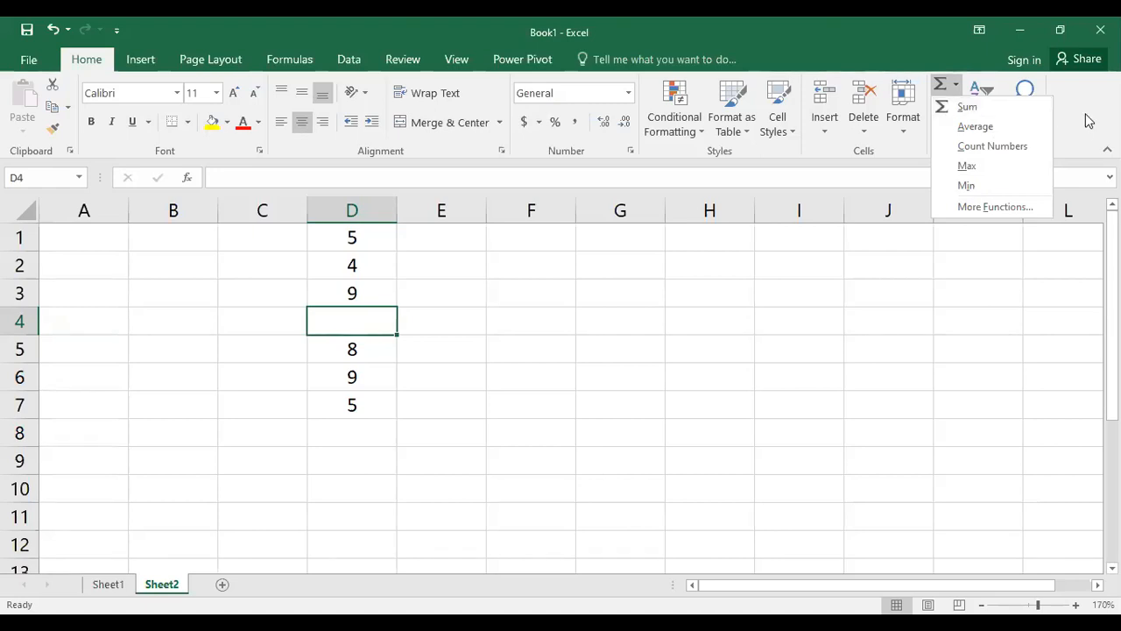
{"action": "left_click", "coordinate": [393, 129]}
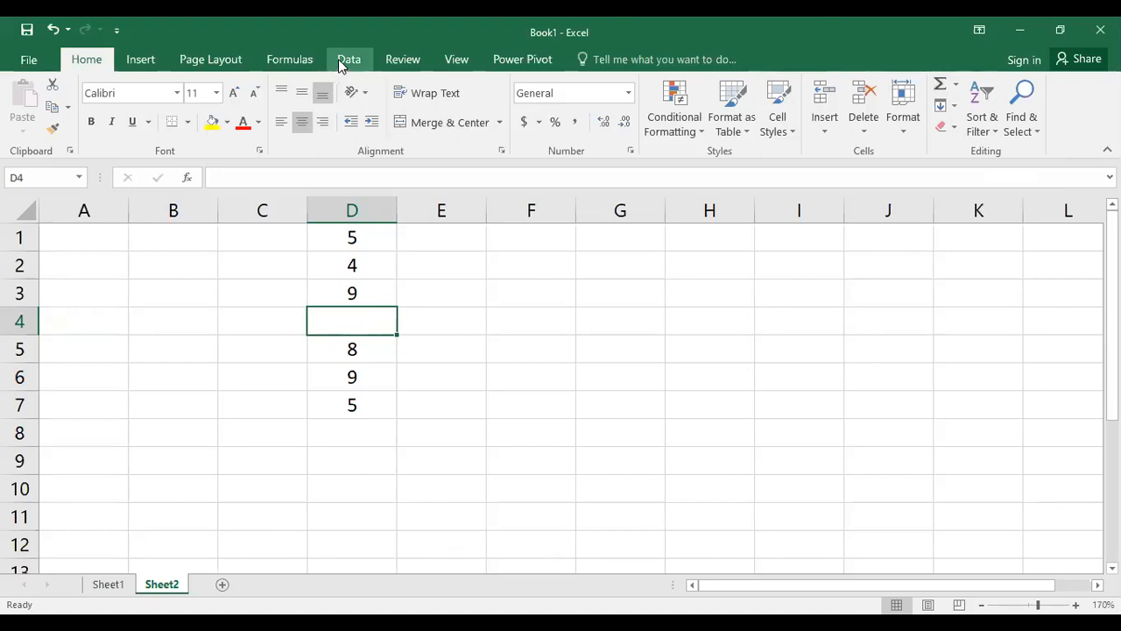
{"action": "left_click", "coordinate": [347, 61]}
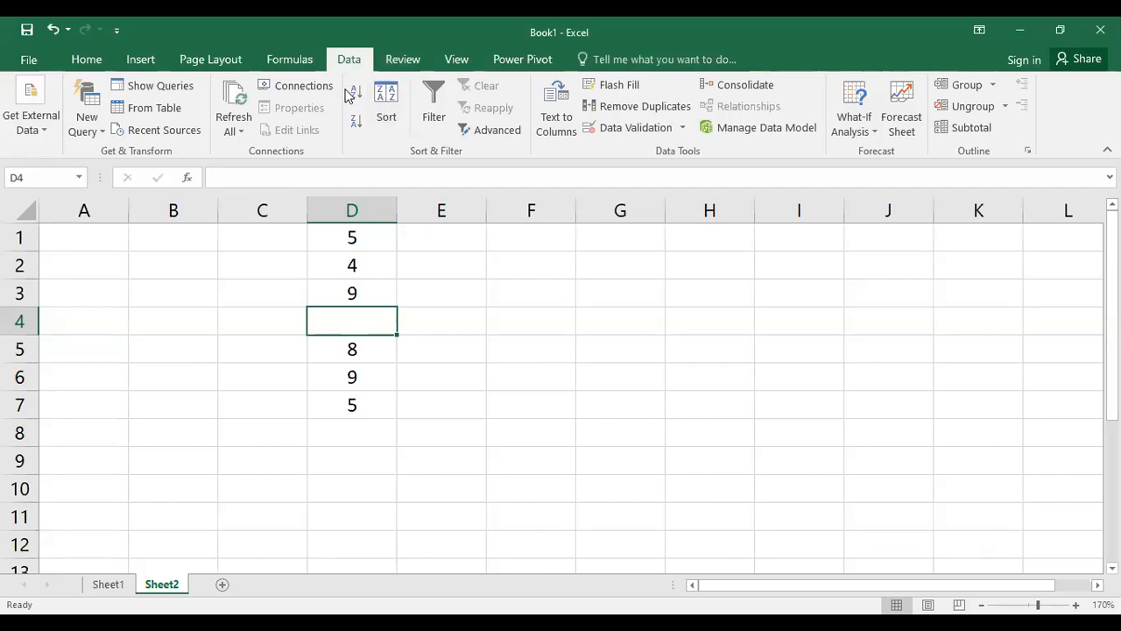
{"action": "left_click", "coordinate": [305, 61]}
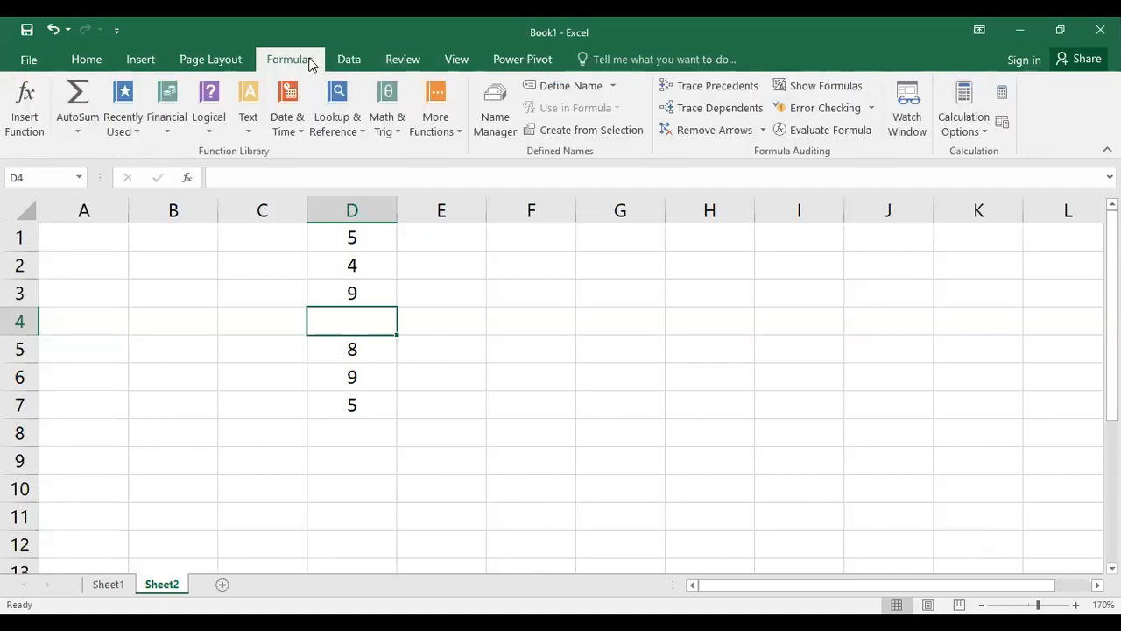
{"action": "left_click", "coordinate": [75, 132]}
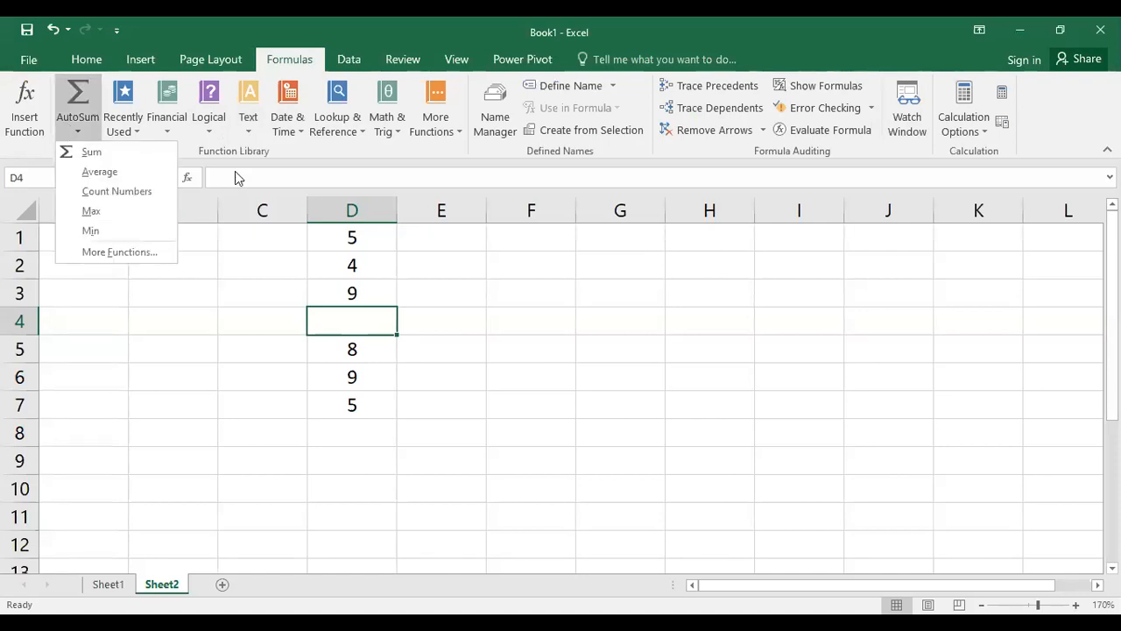
{"action": "left_click", "coordinate": [235, 152]}
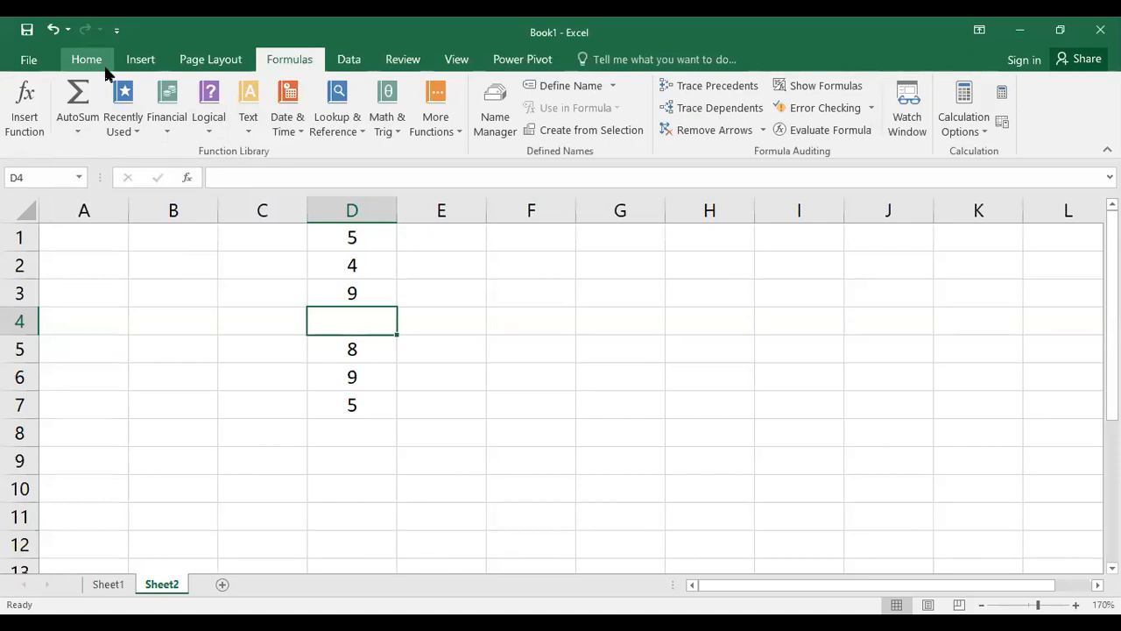
Clear all values from D1:D7
{"action": "left_click", "coordinate": [351, 347]}
{"action": "left_click_drag", "start_coordinate": [354, 243], "coordinate": [359, 403]}
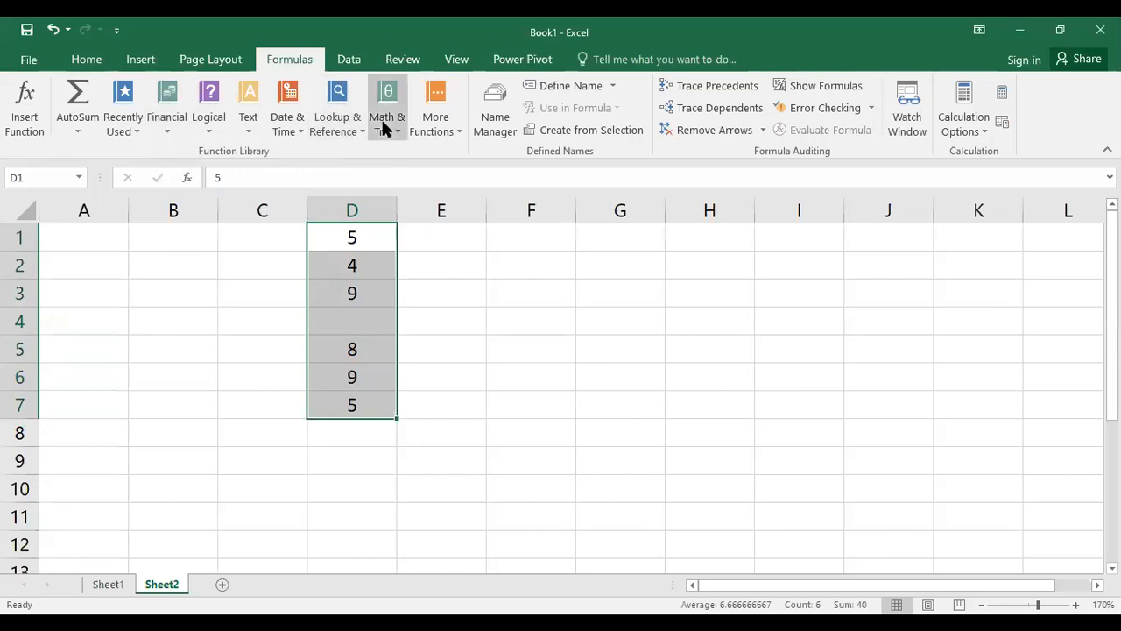
{"action": "left_click", "coordinate": [419, 128]}
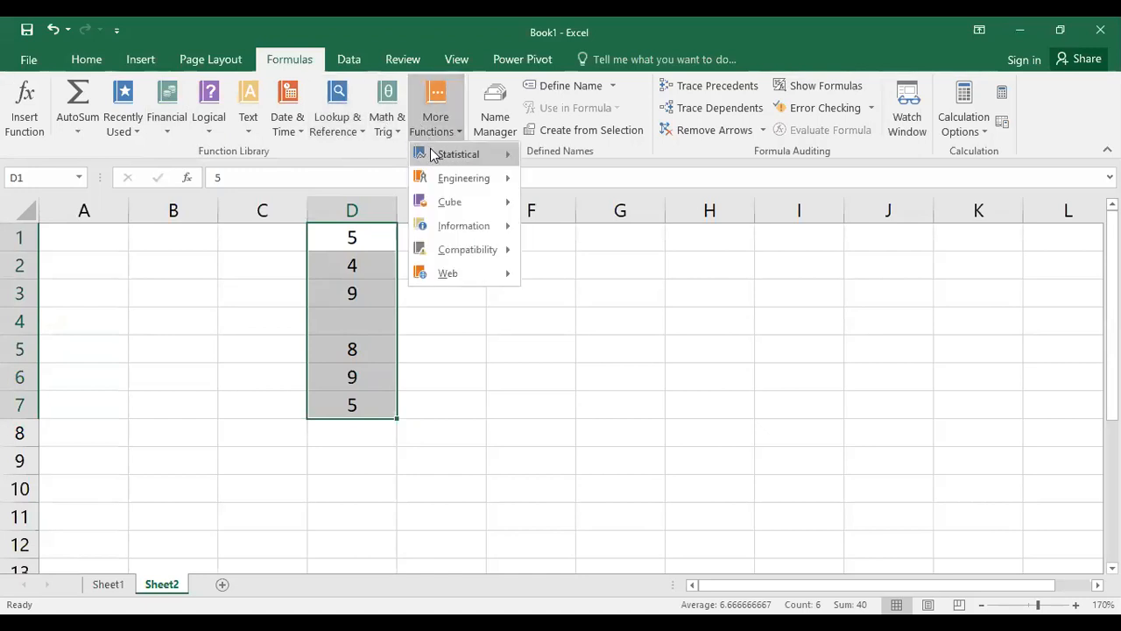
{"action": "mouse_move", "coordinate": [431, 153]}
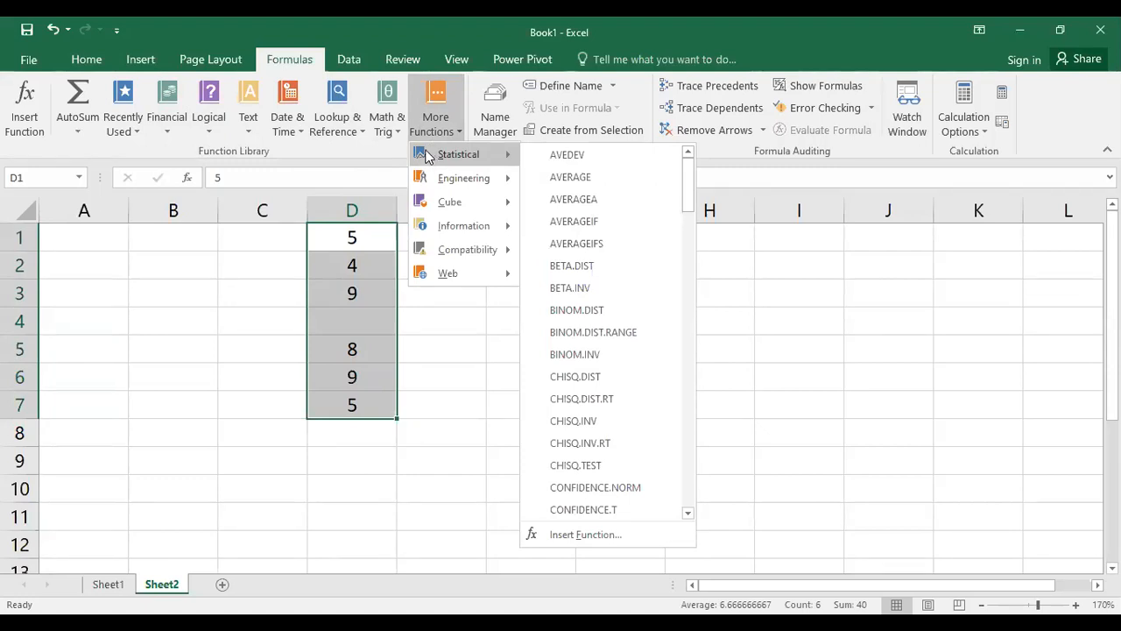
{"action": "left_click", "coordinate": [371, 158]}
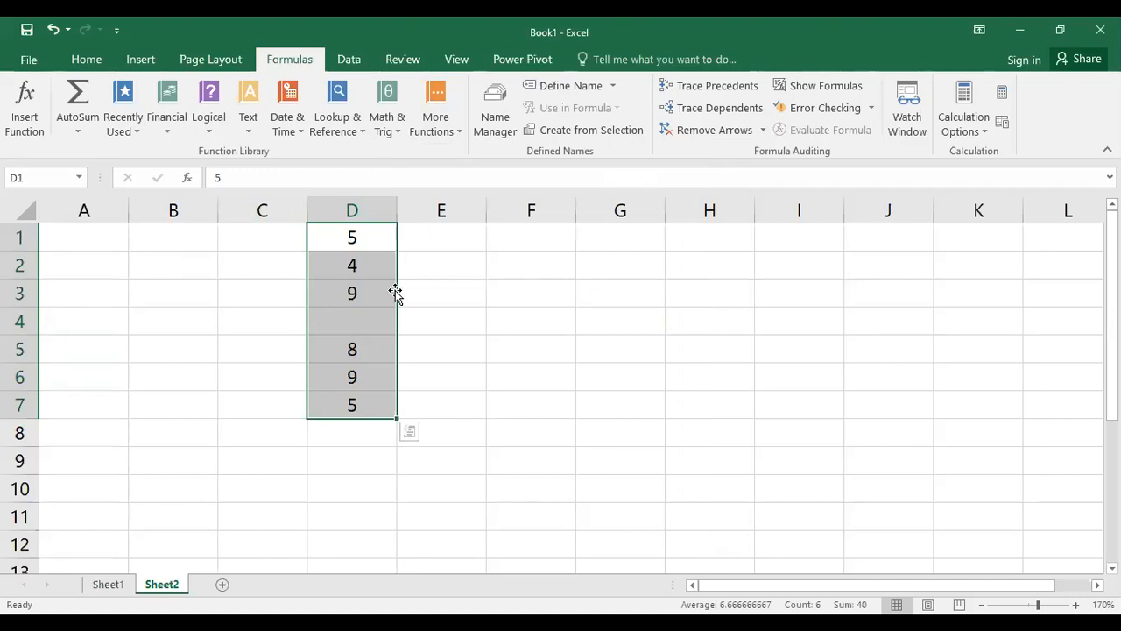
{"action": "key", "text": "Delete"}
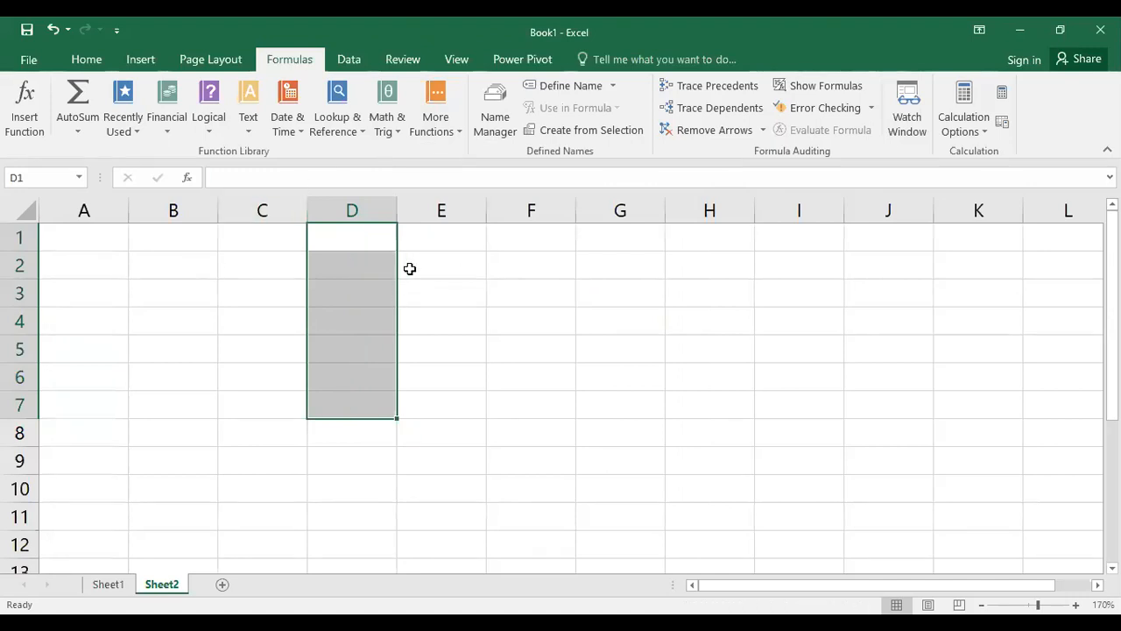
Enter 8, 10 and 24 across E2, F2 and G2
{"action": "left_click", "coordinate": [409, 268]}
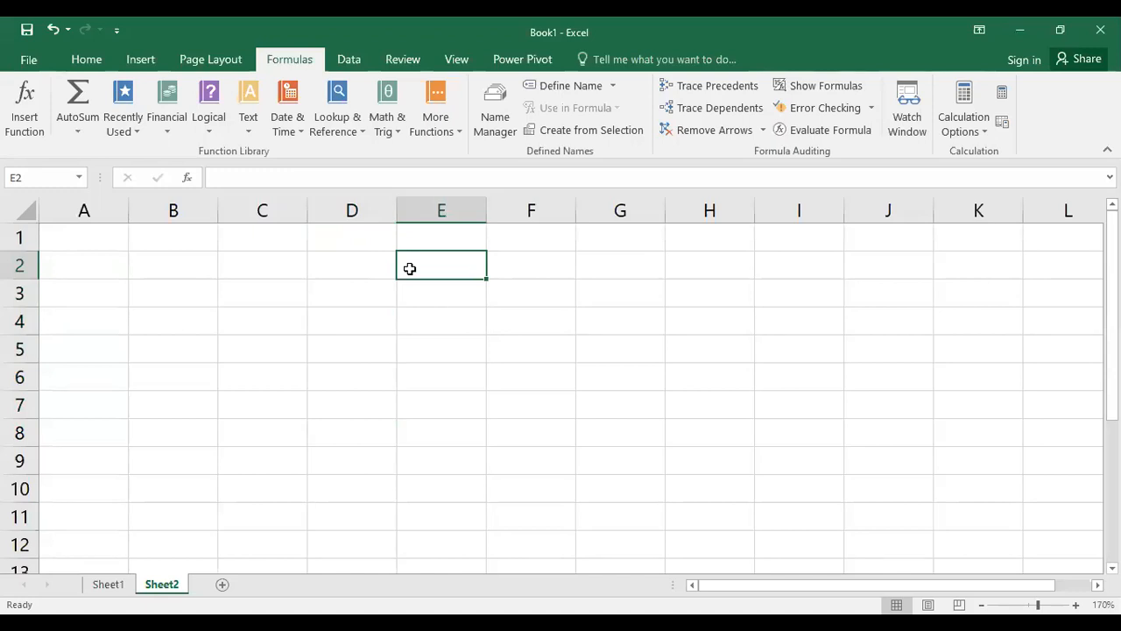
{"action": "type", "text": "2"}
{"action": "key", "text": "Escape"}
{"action": "type", "text": "8"}
{"action": "key", "text": "Tab"}
{"action": "type", "text": "10"}
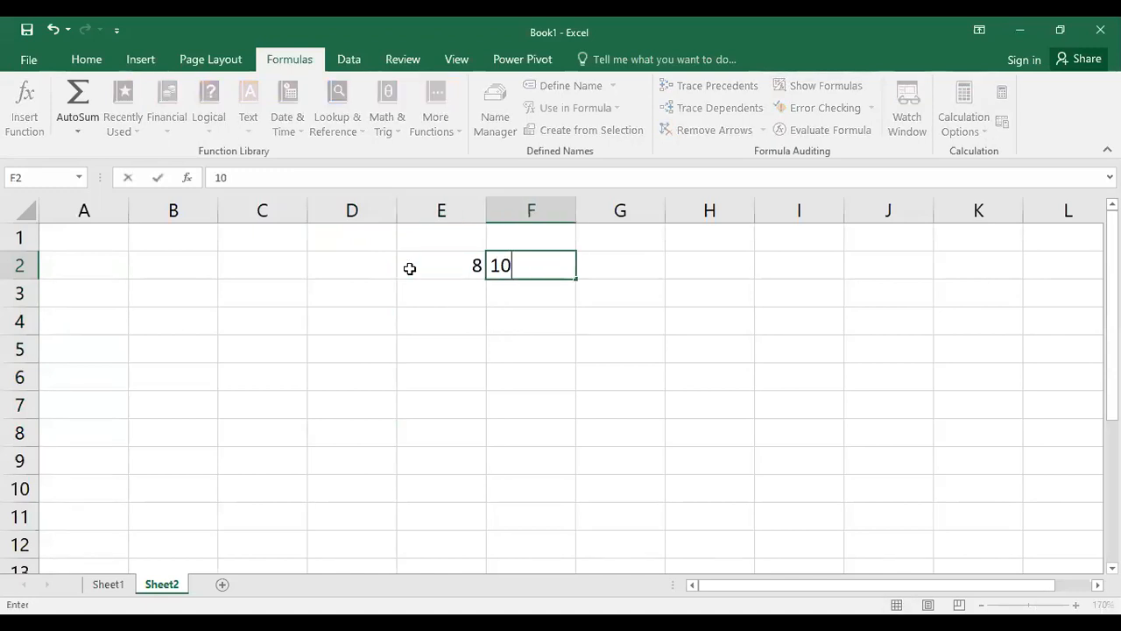
{"action": "key", "text": "Tab"}
{"action": "type", "text": "24"}
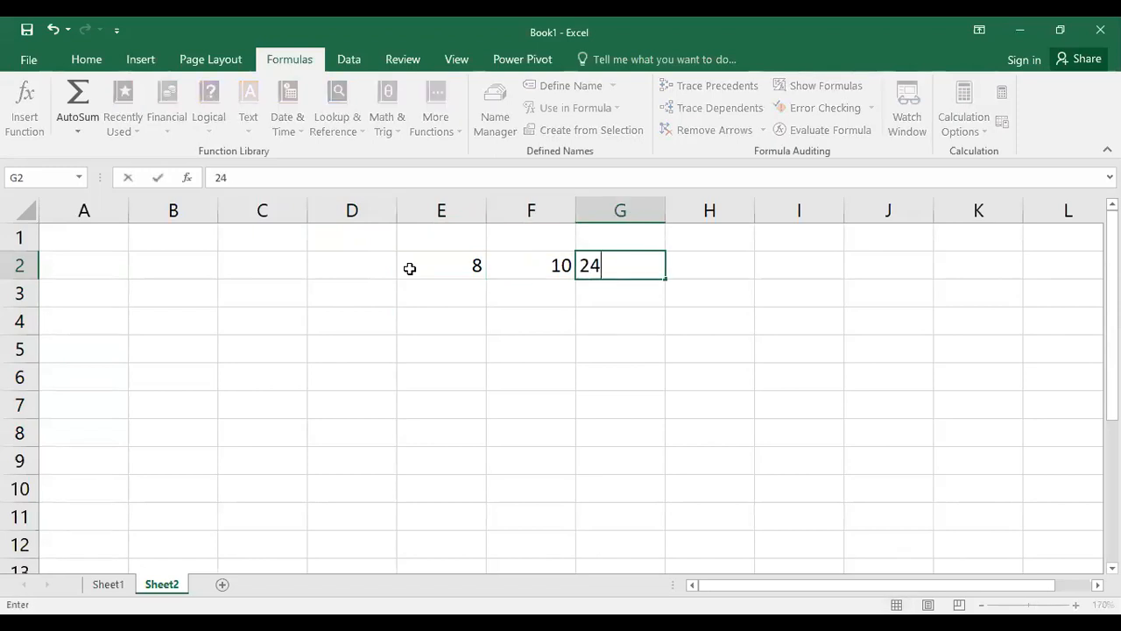
{"action": "key", "text": "Return"}
Center-align the values in E2:G2
{"action": "left_click_drag", "start_coordinate": [420, 268], "coordinate": [621, 282]}
{"action": "left_click", "coordinate": [621, 289]}
{"action": "left_click_drag", "start_coordinate": [465, 265], "coordinate": [644, 267]}
{"action": "left_click", "coordinate": [92, 58]}
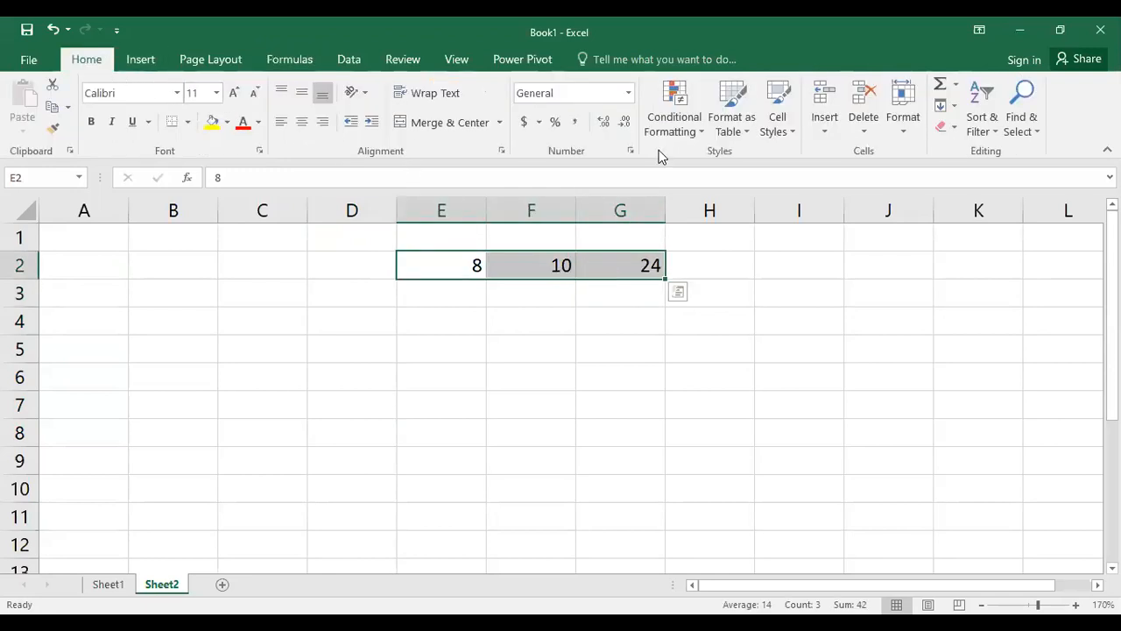
{"action": "left_click", "coordinate": [301, 123]}
{"action": "left_click", "coordinate": [372, 440]}
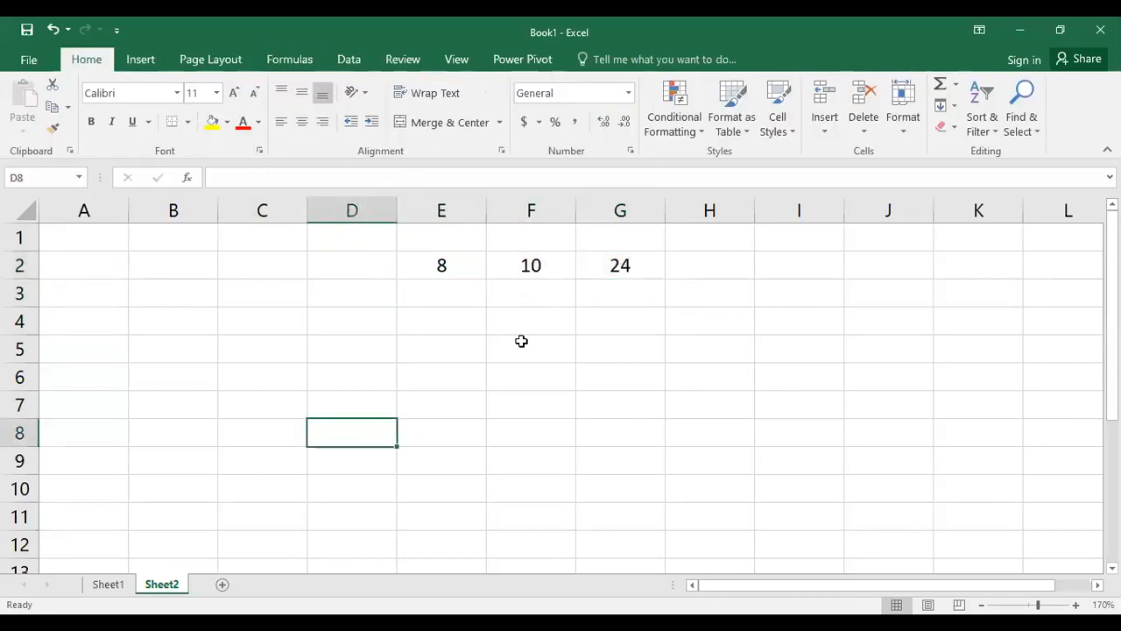
Enter a GCD formula in G4 that returns the greatest common divisor of E2:G2
{"action": "left_click", "coordinate": [620, 313]}
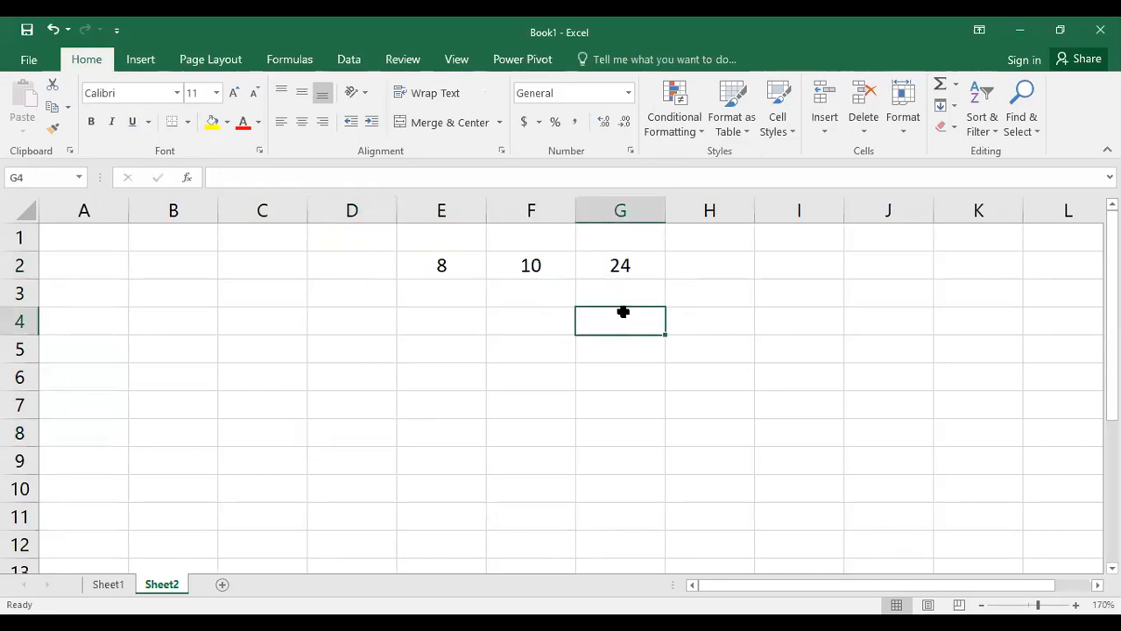
{"action": "type", "text": "="}
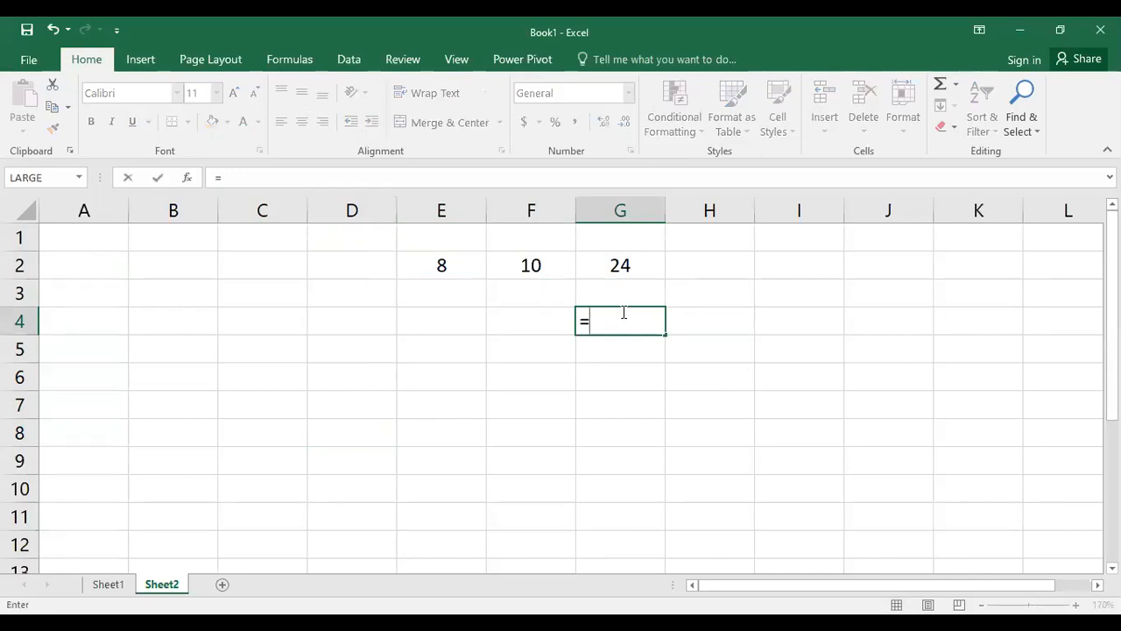
{"action": "type", "text": "gcd"}
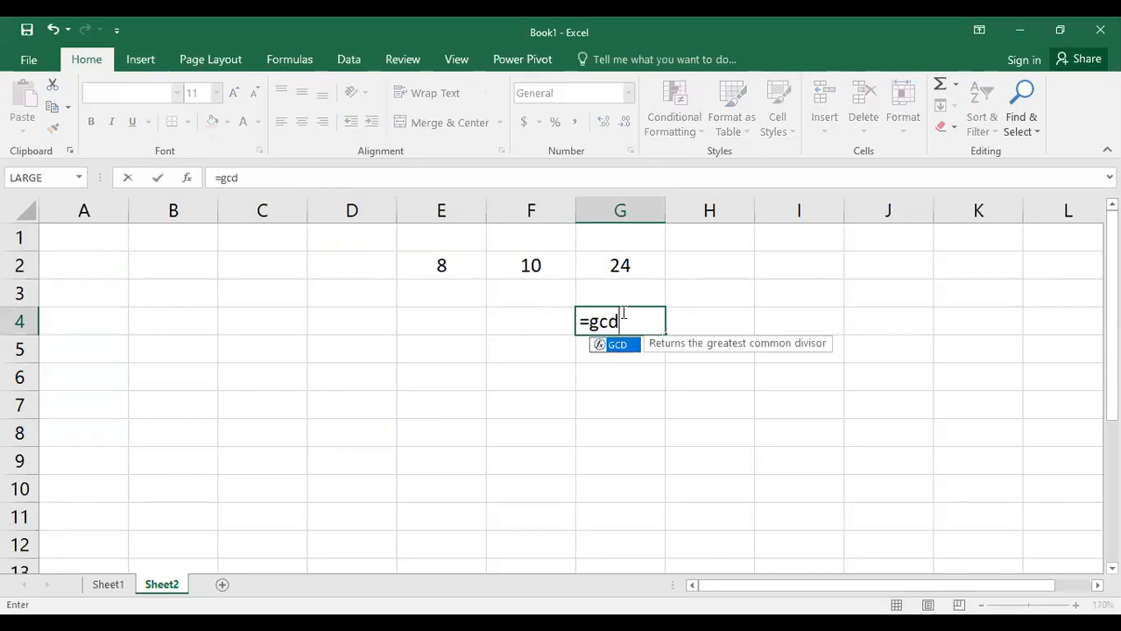
{"action": "type", "text": "("}
{"action": "left_click", "coordinate": [442, 262]}
{"action": "left_click_drag", "start_coordinate": [580, 266], "coordinate": [592, 261]}
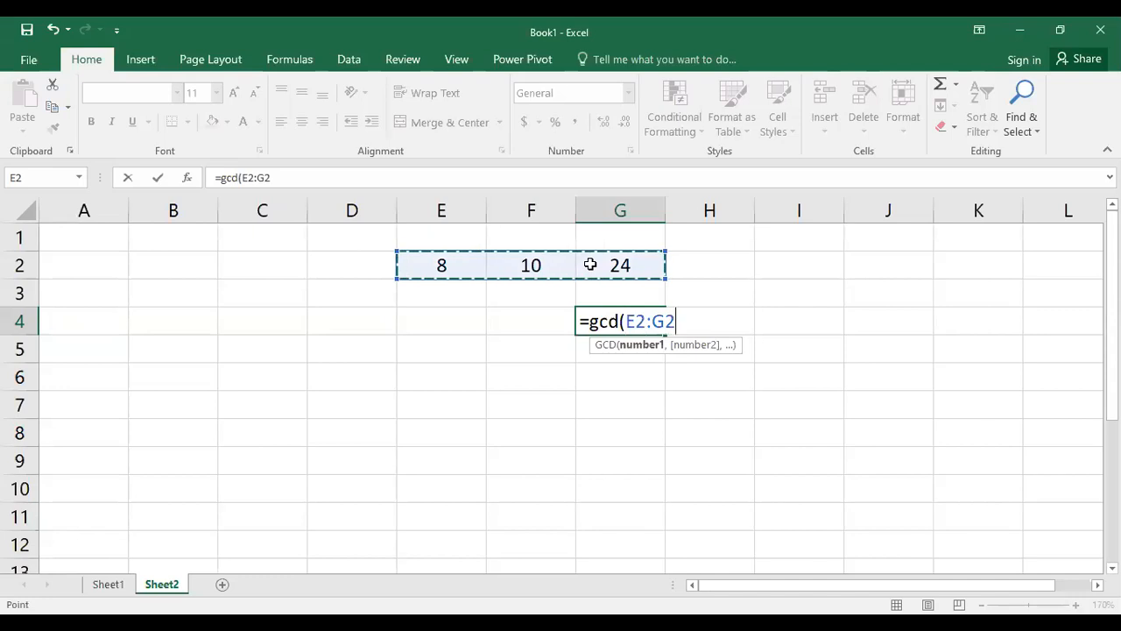
{"action": "type", "text": ")"}
{"action": "key", "text": "Return"}
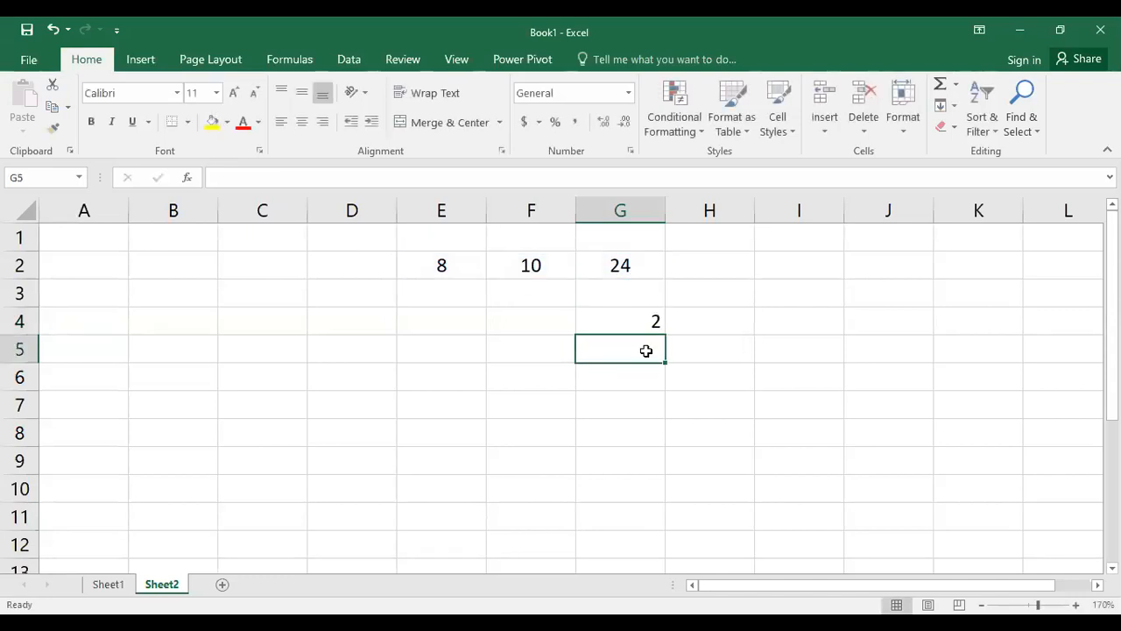
{"action": "left_click", "coordinate": [645, 316]}
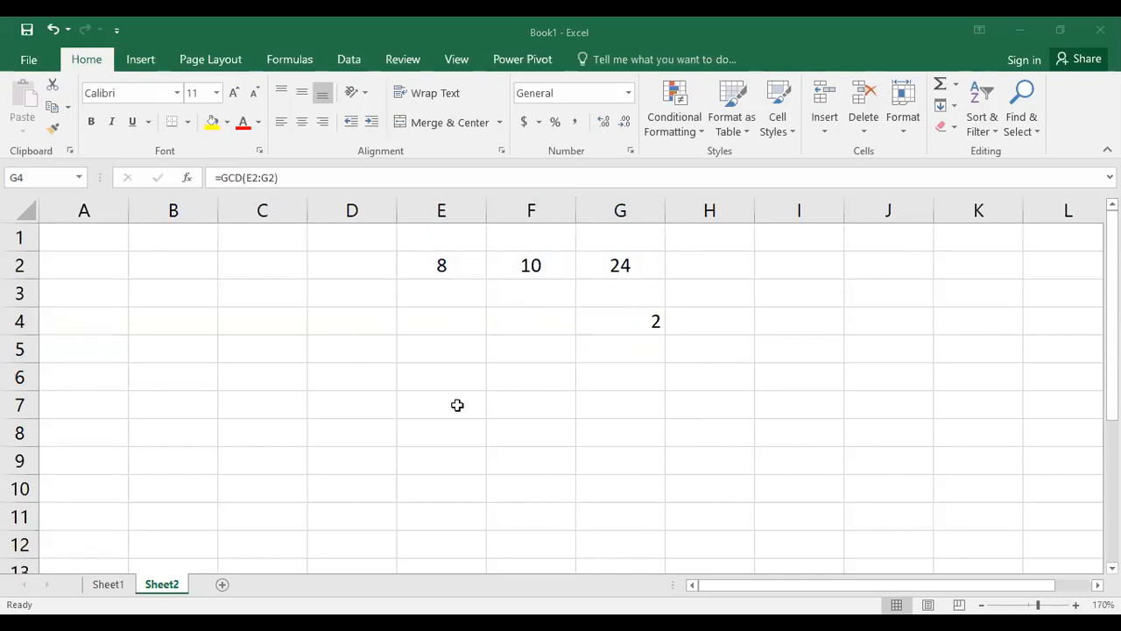
Enter 10, 15 and 25 across E6, F6 and G6
{"action": "left_click", "coordinate": [444, 382]}
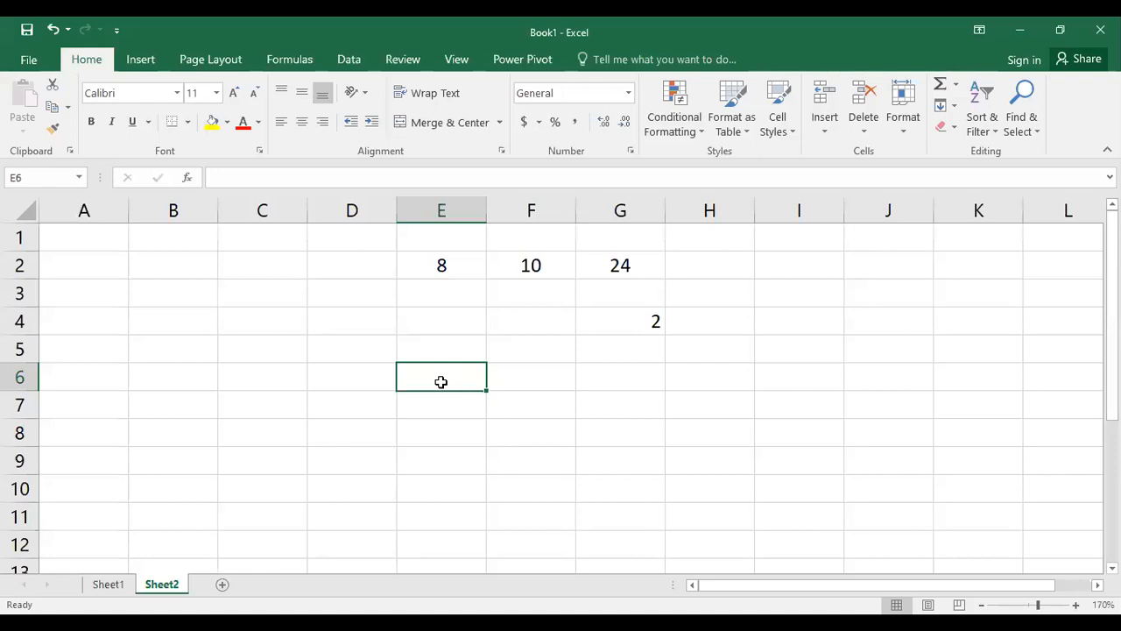
{"action": "type", "text": "10"}
{"action": "key", "text": "Tab"}
{"action": "type", "text": "15"}
{"action": "key", "text": "Tab"}
{"action": "type", "text": "25"}
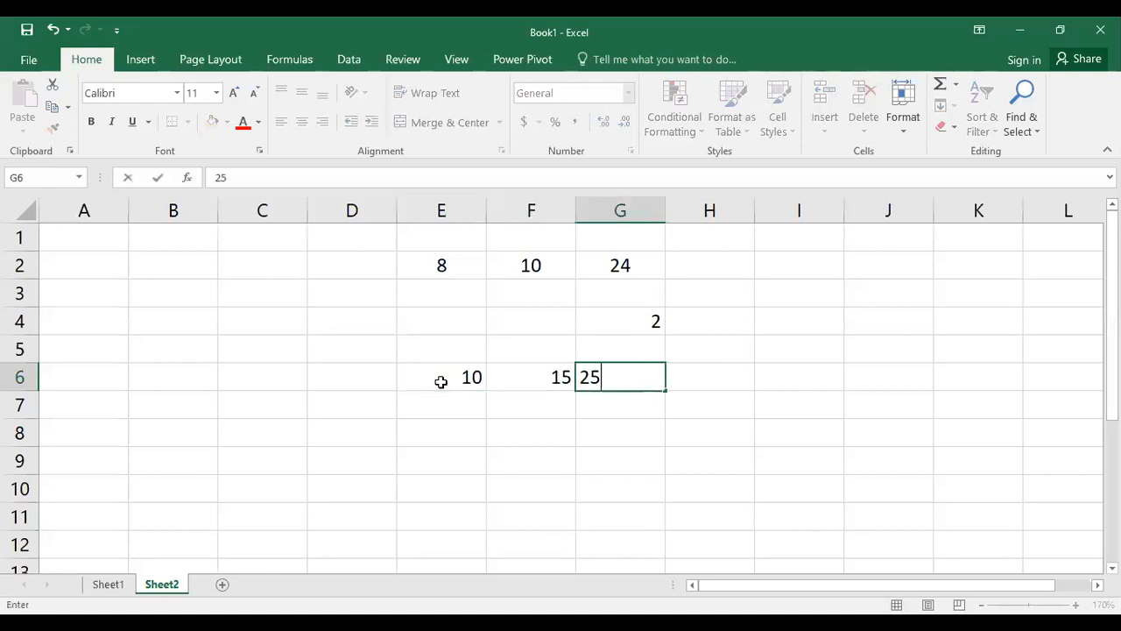